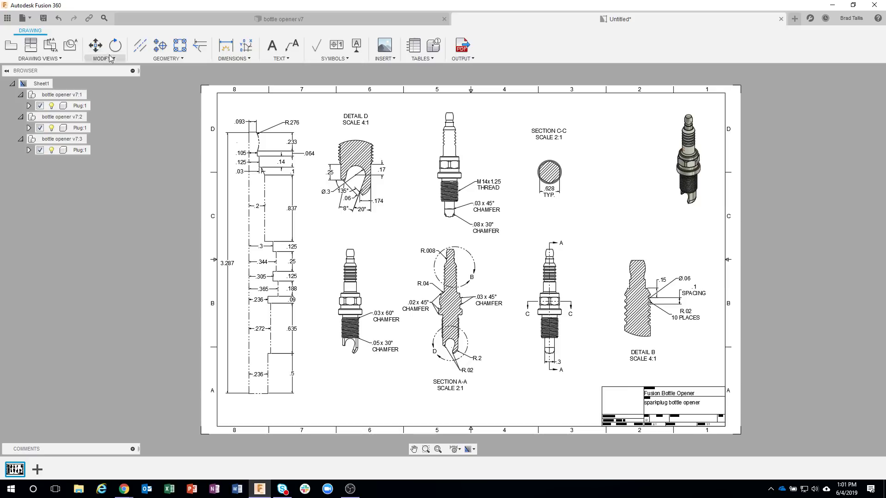
Step: Switch to the bottle opener v7 model and start a new drawing from the design
{"action": "left_click", "coordinate": [209, 17]}
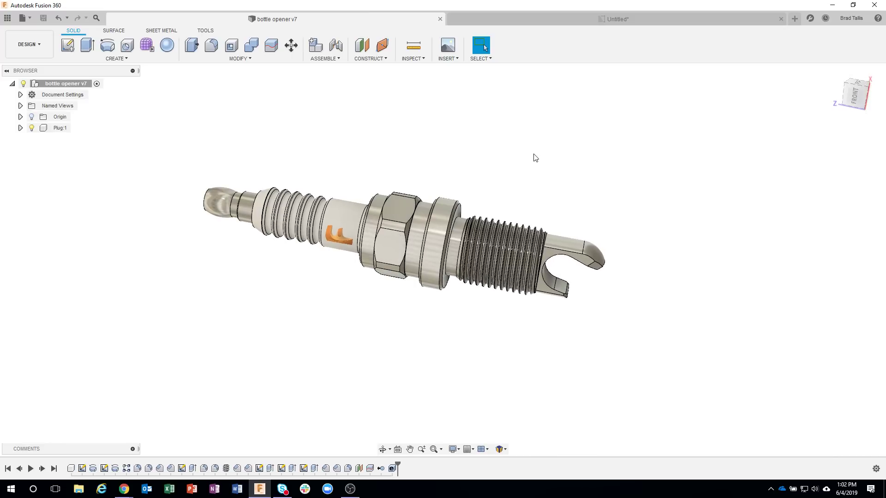
{"action": "left_click", "coordinate": [40, 45]}
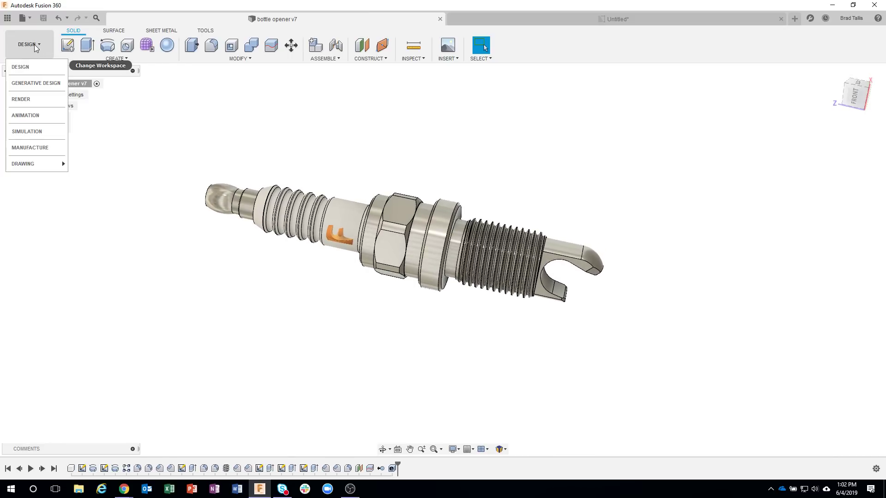
{"action": "mouse_move", "coordinate": [42, 171]}
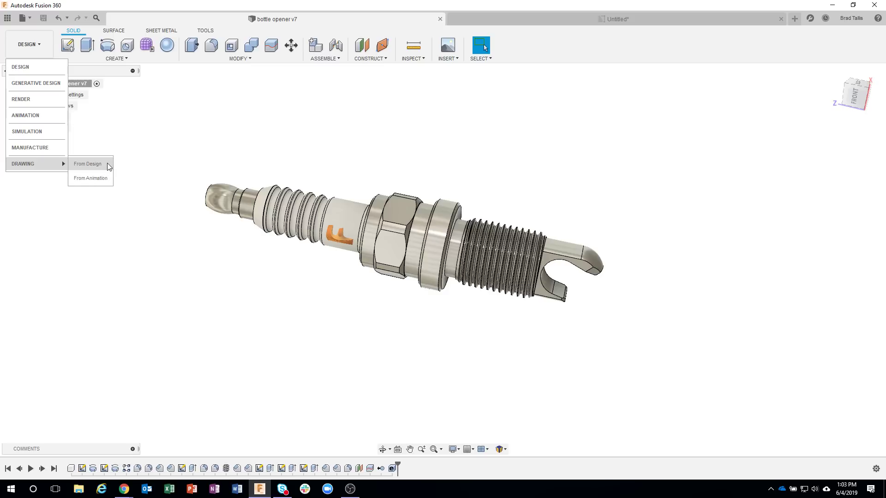
{"action": "left_click", "coordinate": [97, 169]}
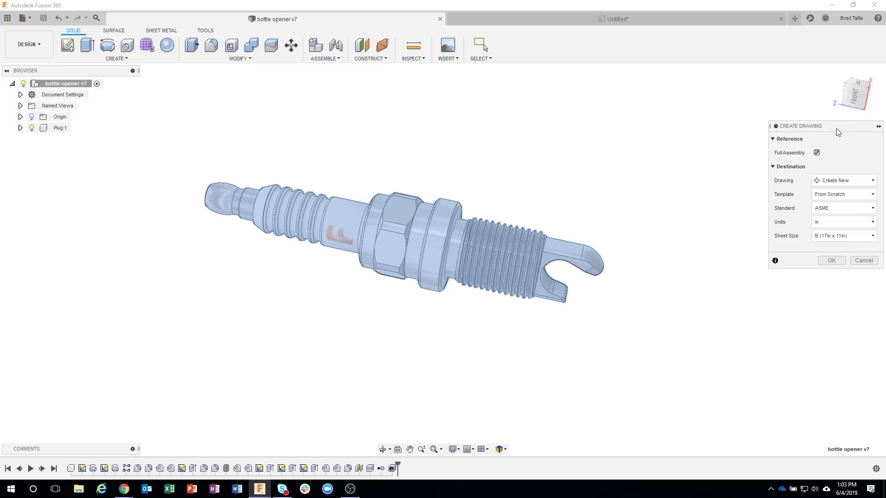
{"action": "left_click_drag", "start_coordinate": [836, 129], "coordinate": [741, 120]}
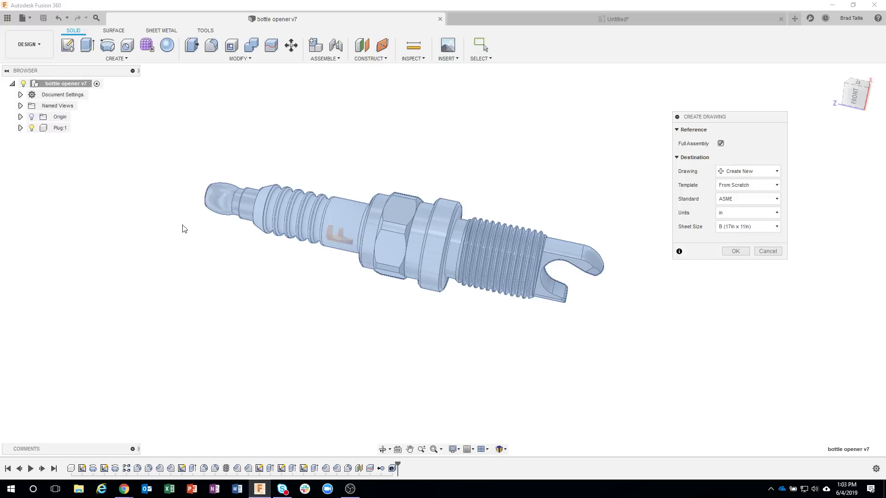
Step: Turn off the full assembly reference and choose only the Plug component for the drawing
{"action": "left_click", "coordinate": [721, 144]}
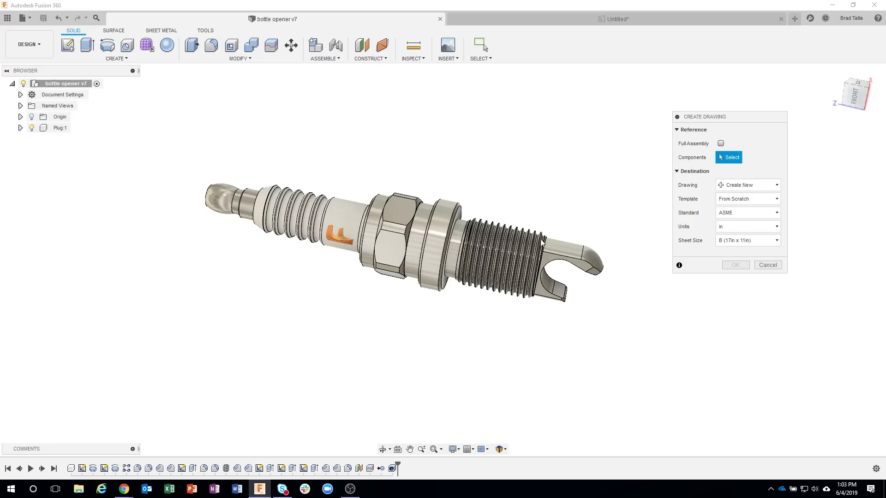
{"action": "left_click", "coordinate": [533, 258]}
{"action": "left_click", "coordinate": [534, 258]}
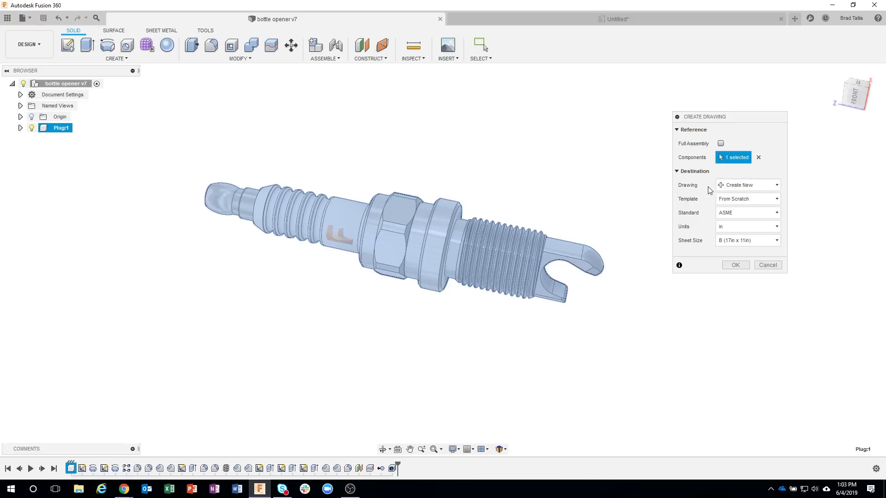
Step: Keep the From Scratch template, set the sheet size to C (22in x 17in), and create the drawing
{"action": "left_click", "coordinate": [765, 201]}
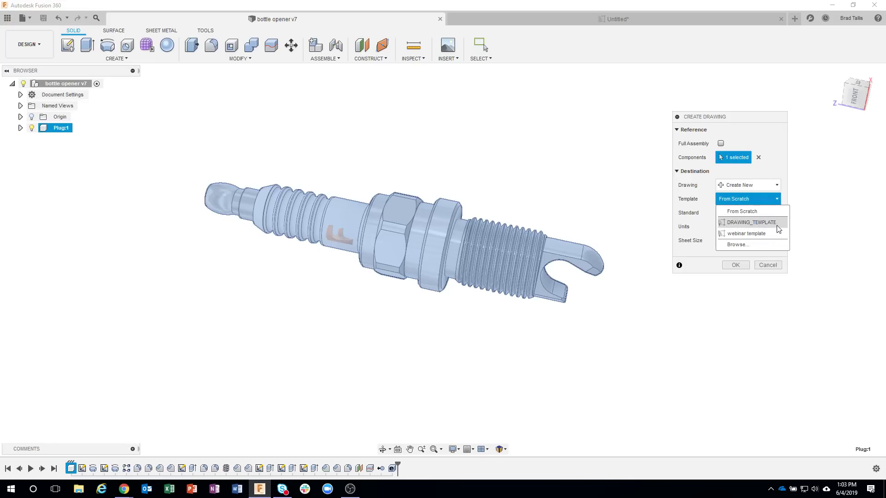
{"action": "left_click", "coordinate": [763, 196]}
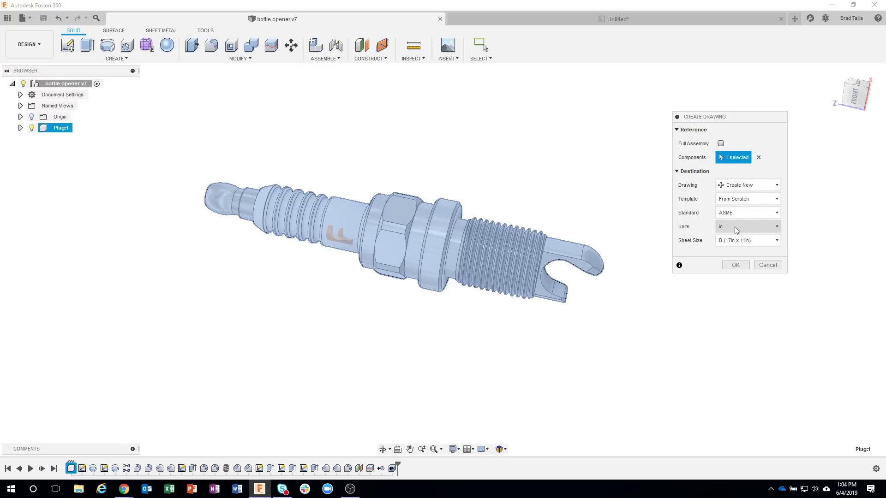
{"action": "left_click", "coordinate": [752, 242]}
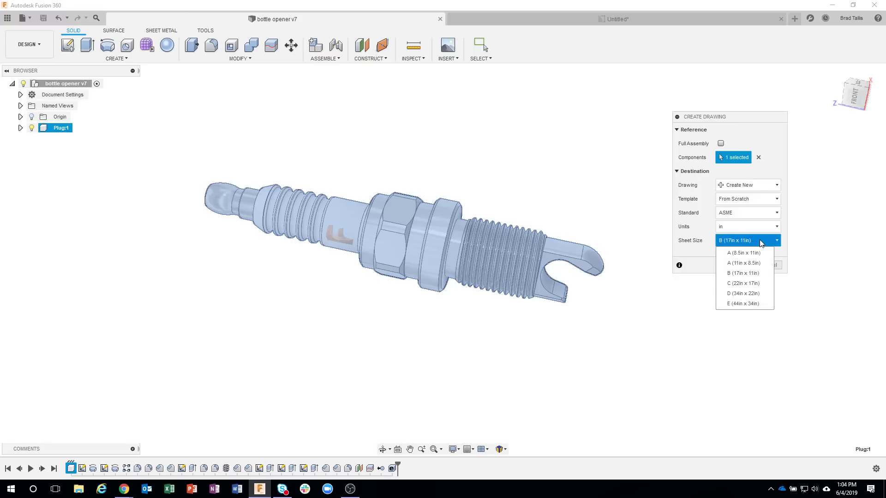
{"action": "left_click", "coordinate": [752, 284]}
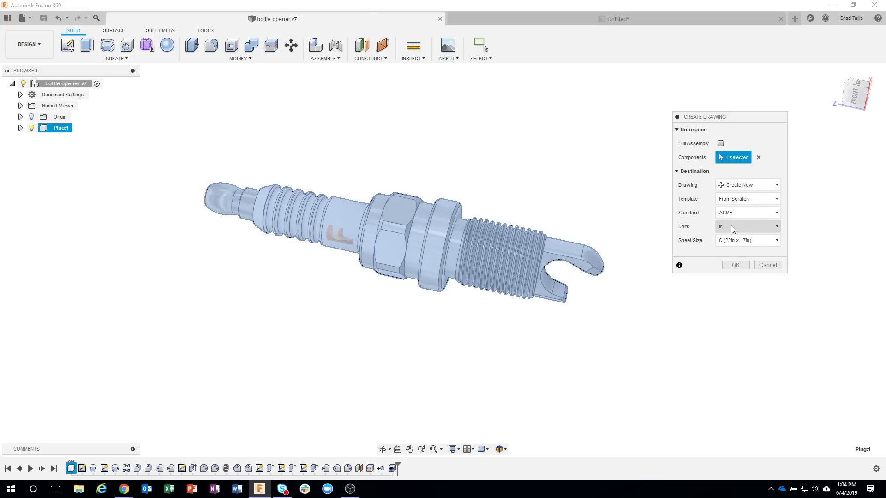
{"action": "left_click", "coordinate": [729, 266]}
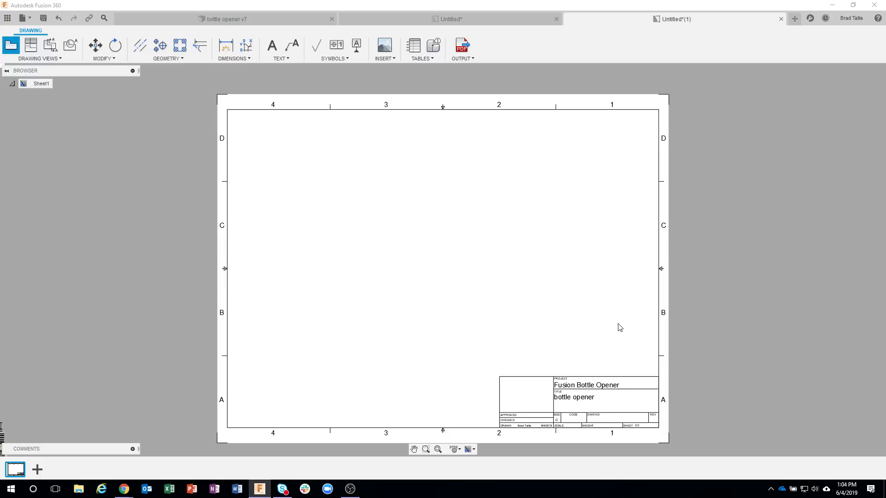
Step: Keep the base view's Front orientation and set its style to visible edges only
{"action": "scroll", "coordinate": [595, 281], "scroll_direction": "up", "scroll_amount": 3}
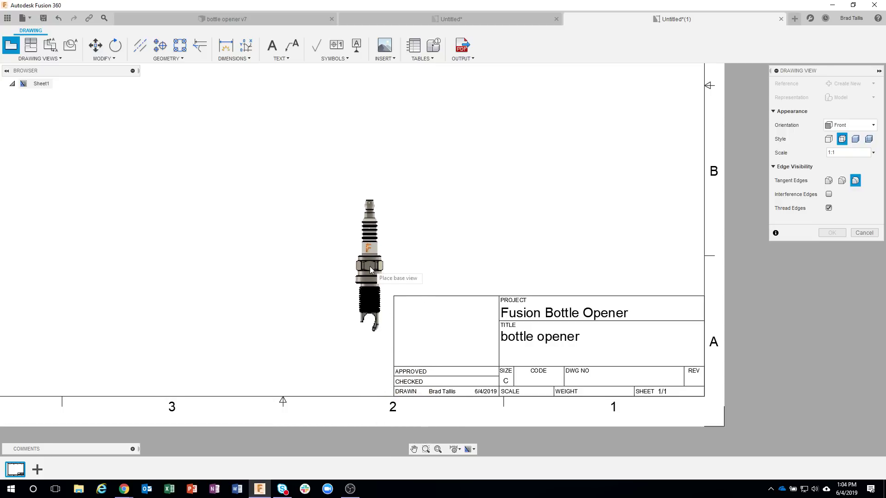
{"action": "scroll", "coordinate": [383, 242], "scroll_direction": "down", "scroll_amount": 2}
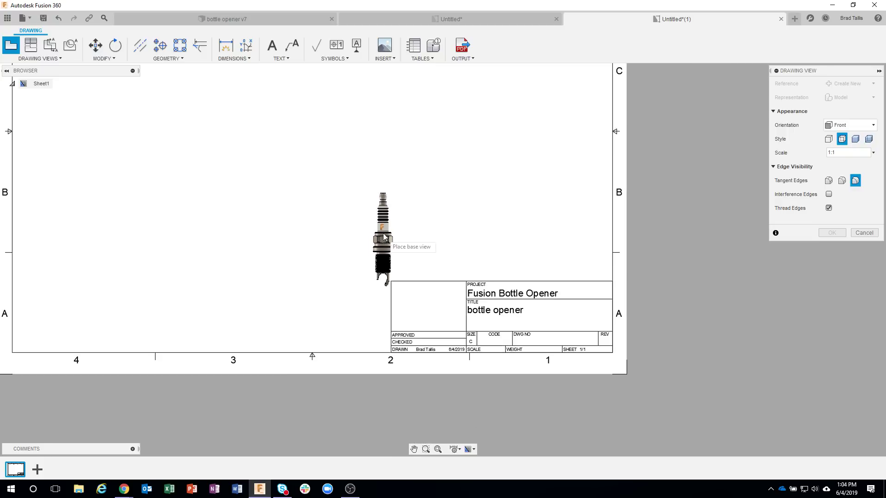
{"action": "scroll", "coordinate": [347, 164], "scroll_direction": "down", "scroll_amount": 3}
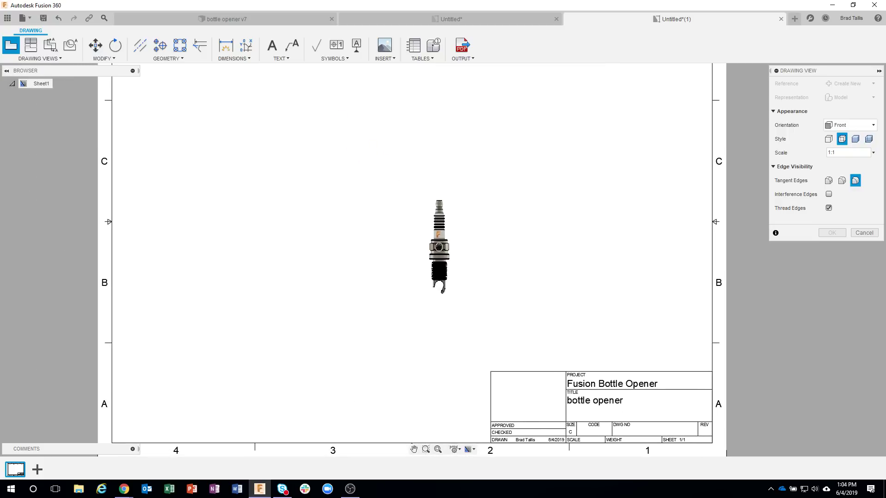
{"action": "scroll", "coordinate": [372, 229], "scroll_direction": "down", "scroll_amount": 3}
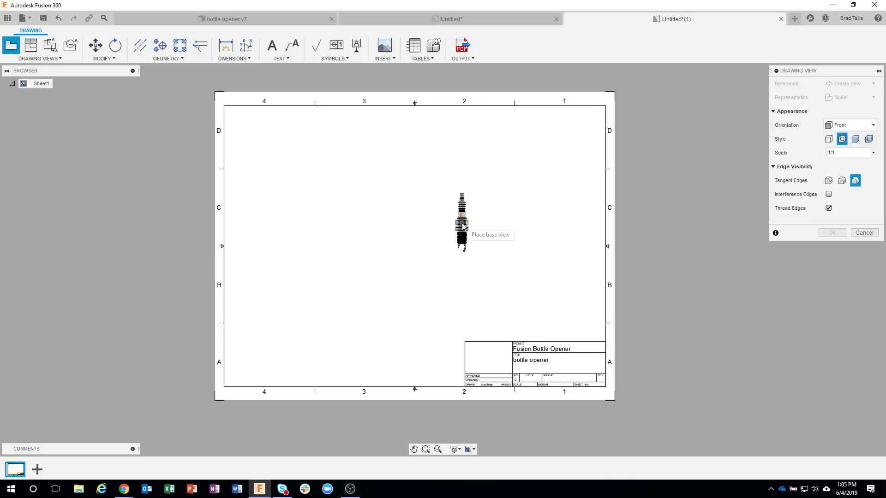
{"action": "left_click", "coordinate": [847, 131]}
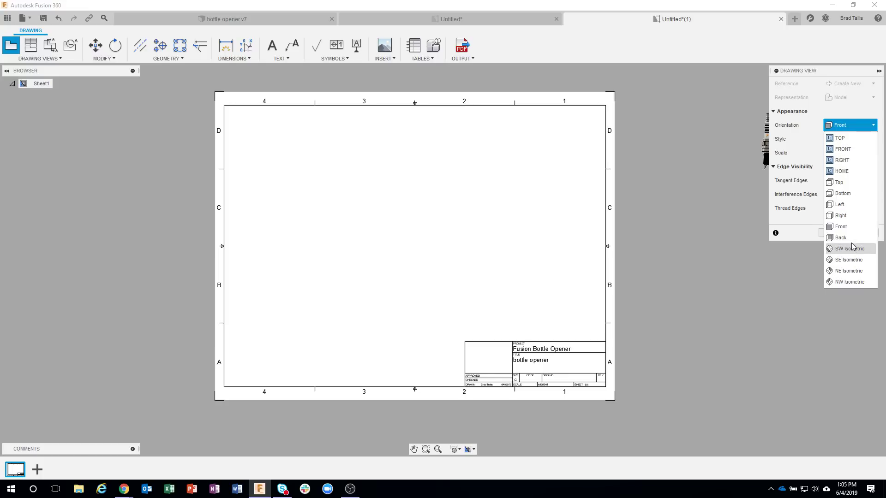
{"action": "left_click", "coordinate": [849, 127]}
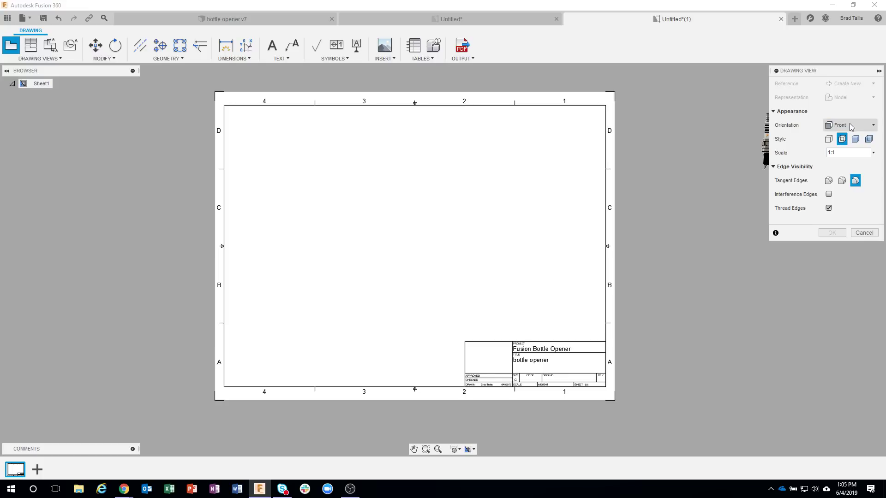
{"action": "left_click", "coordinate": [829, 140]}
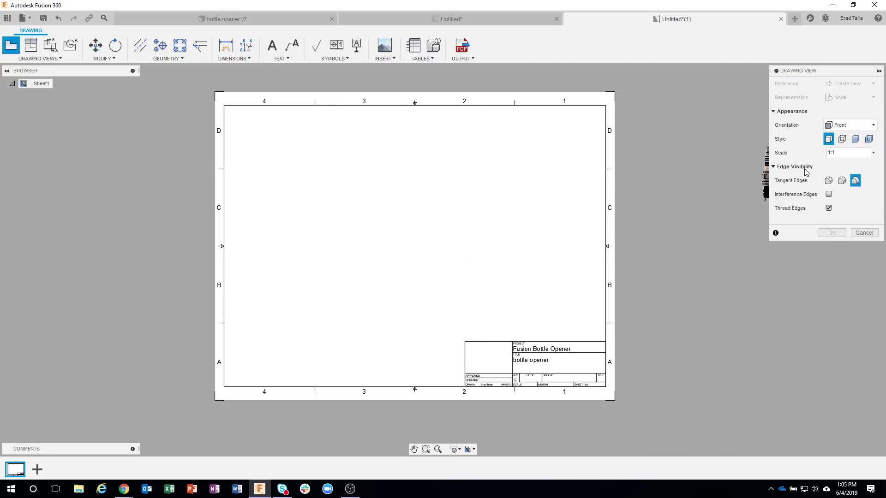
Step: Set the base view scale to 2:1 and place the view at mid-height in the sheet's left half
{"action": "left_click", "coordinate": [873, 153]}
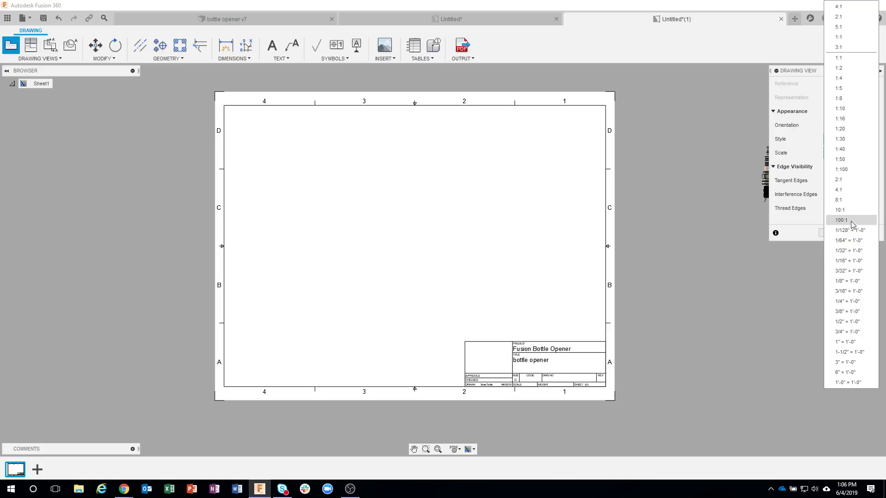
{"action": "left_click", "coordinate": [845, 17]}
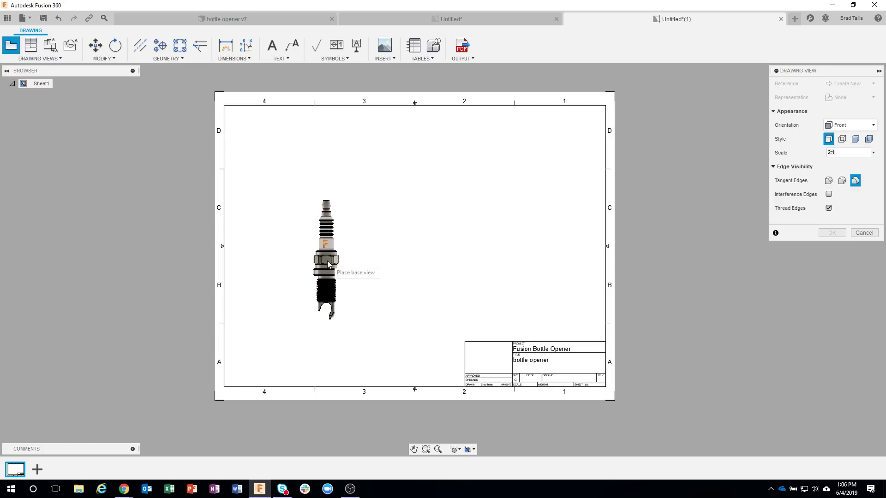
{"action": "left_click", "coordinate": [327, 260]}
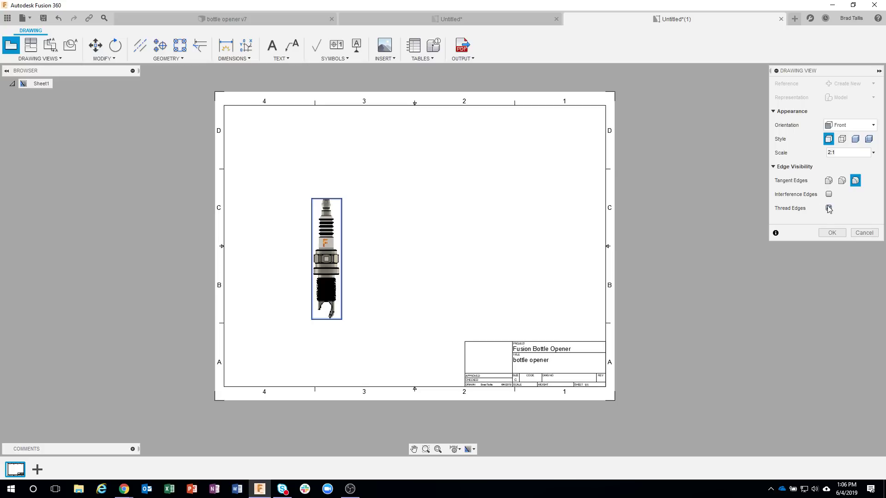
{"action": "left_click", "coordinate": [831, 233]}
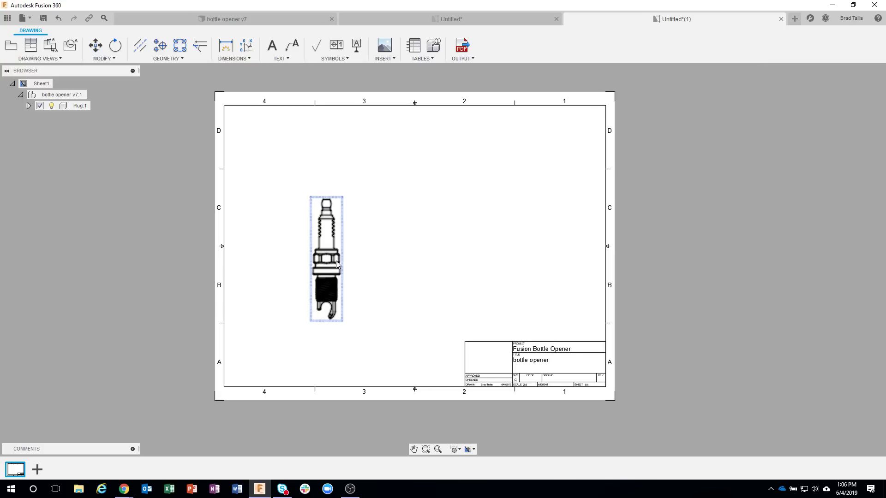
Step: Open the placed spark plug base view for editing
{"action": "scroll", "coordinate": [358, 239], "scroll_direction": "up", "scroll_amount": 1}
{"action": "scroll", "coordinate": [344, 253], "scroll_direction": "up", "scroll_amount": 3}
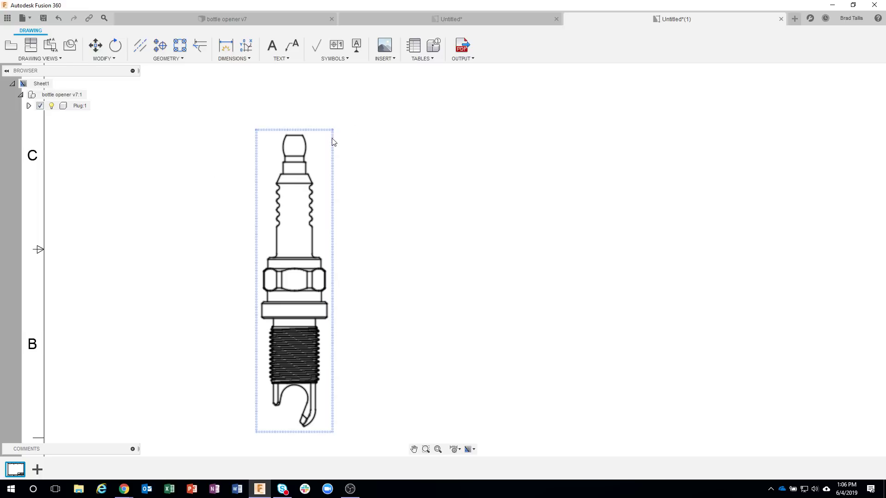
{"action": "left_click", "coordinate": [333, 140]}
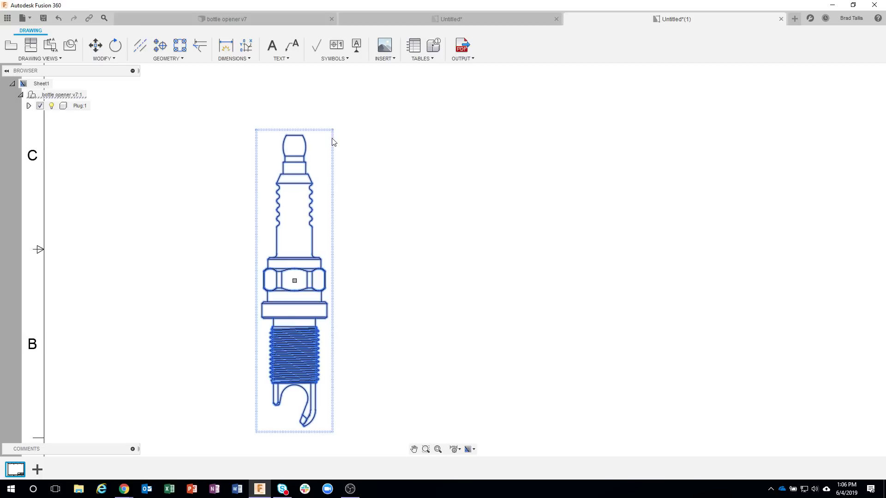
{"action": "right_click", "coordinate": [333, 140]}
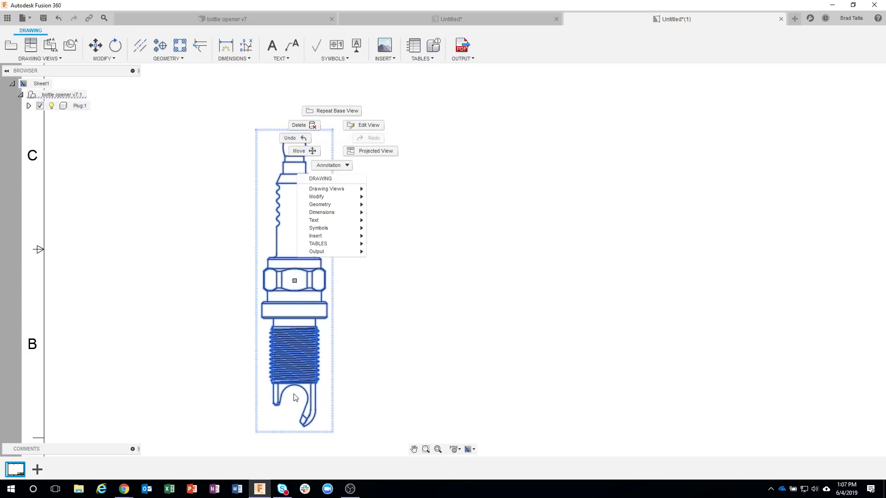
{"action": "left_click", "coordinate": [369, 125]}
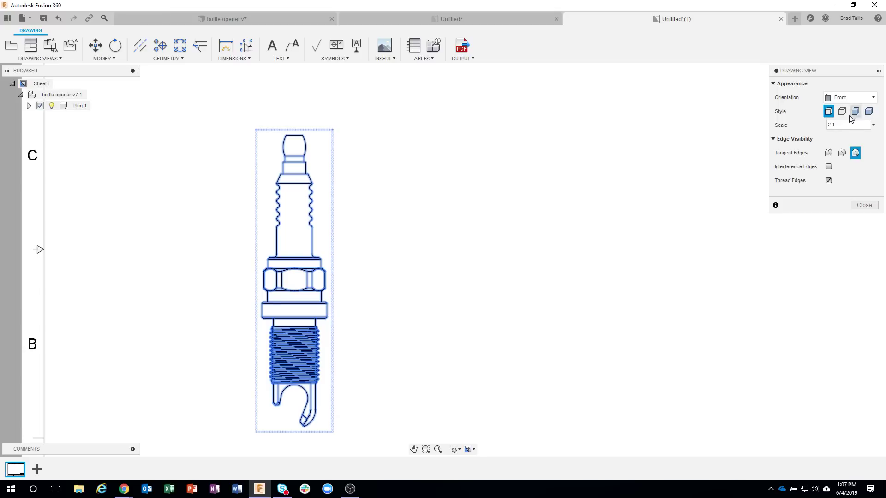
Step: Try the visible and hidden edges style and full-length tangent edges on the base view, restoring visible edges only and tangent edges off
{"action": "left_click", "coordinate": [842, 111]}
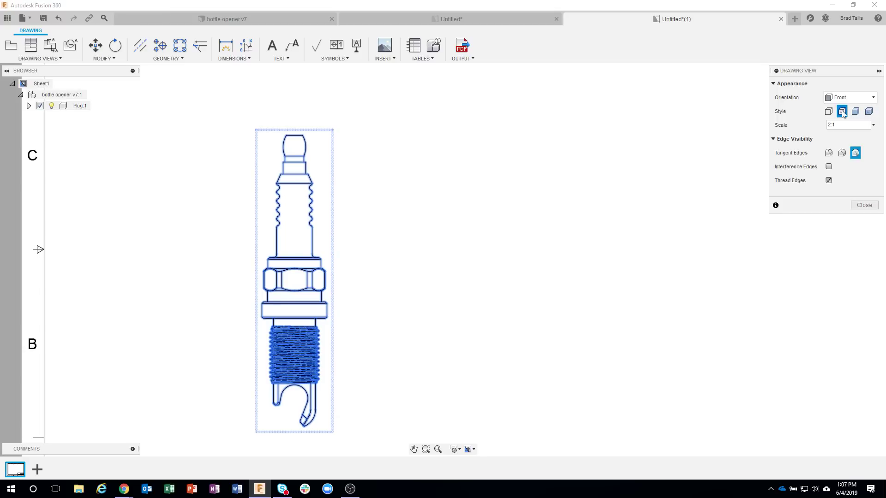
{"action": "left_click", "coordinate": [829, 112]}
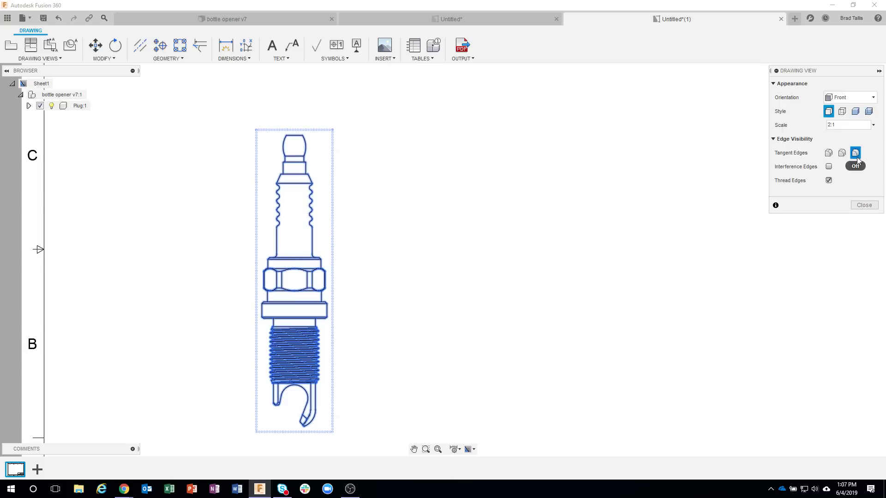
{"action": "left_click", "coordinate": [828, 153]}
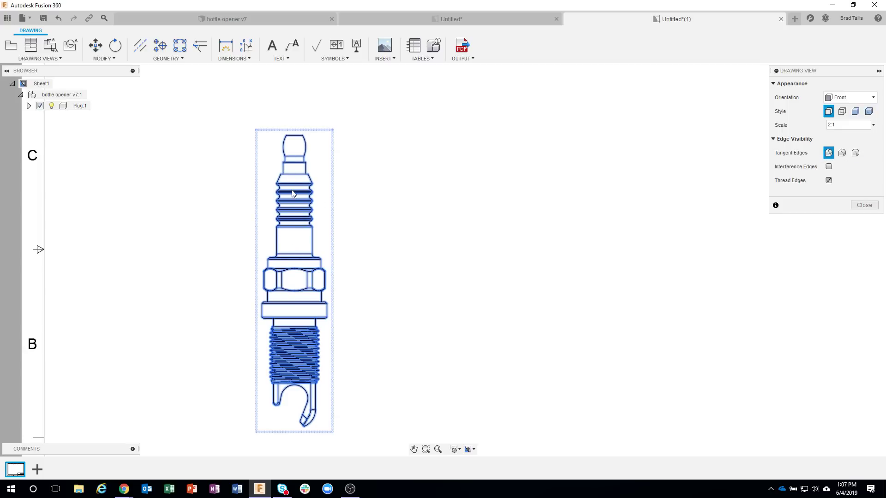
{"action": "scroll", "coordinate": [292, 194], "scroll_direction": "up", "scroll_amount": 6}
{"action": "scroll", "coordinate": [292, 195], "scroll_direction": "up", "scroll_amount": 1}
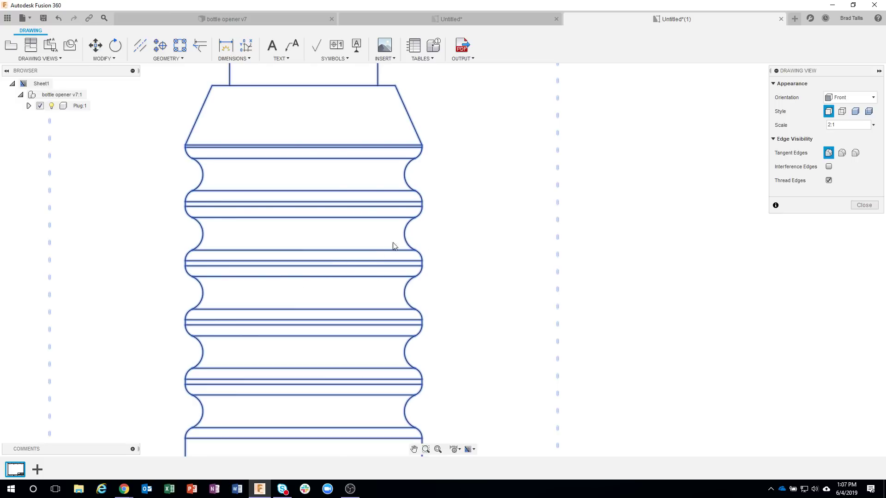
{"action": "left_click", "coordinate": [855, 152]}
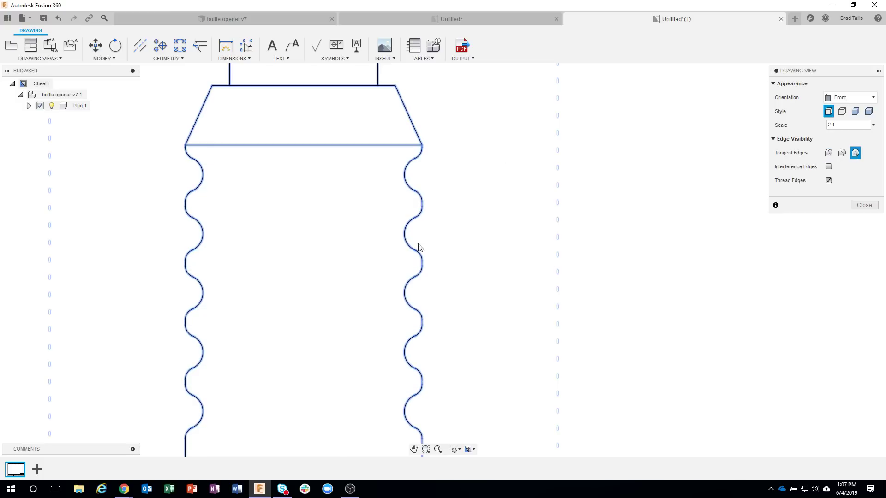
Step: Set the base view's tangent edges to shortened and inspect the line ends at the ribbed section
{"action": "left_click", "coordinate": [842, 153]}
{"action": "scroll", "coordinate": [421, 277], "scroll_direction": "up", "scroll_amount": 8}
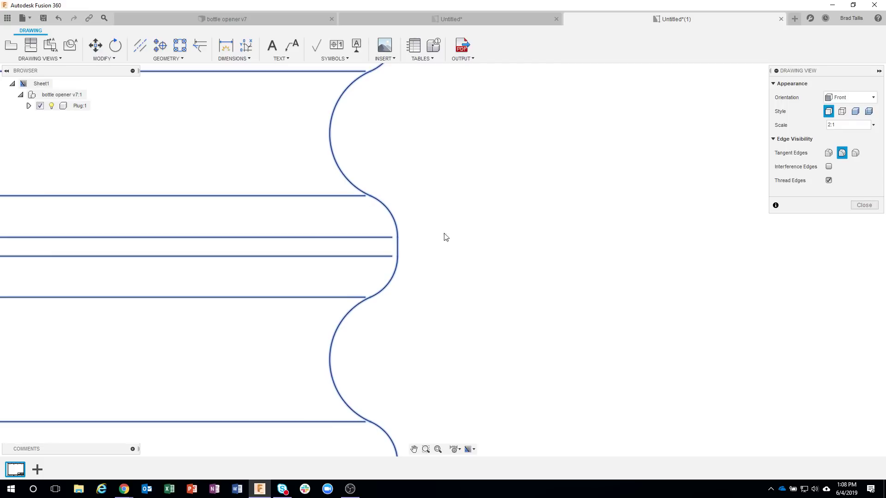
{"action": "scroll", "coordinate": [431, 266], "scroll_direction": "down", "scroll_amount": 5}
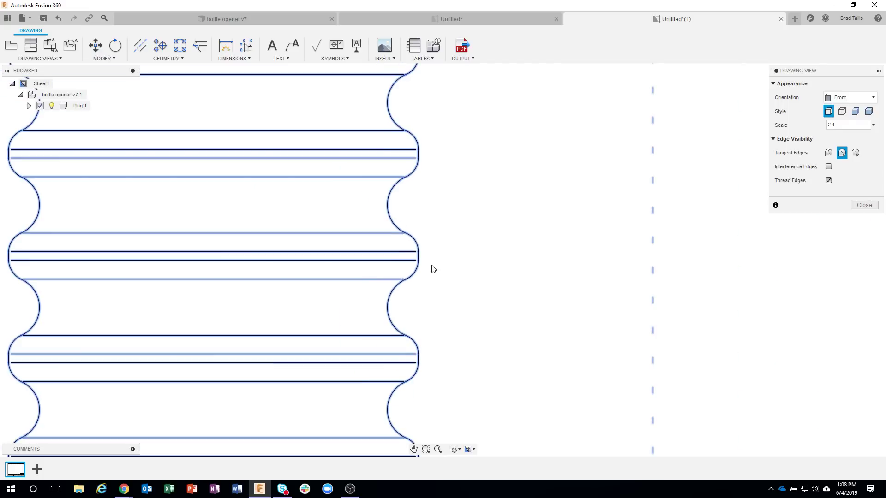
{"action": "scroll", "coordinate": [528, 257], "scroll_direction": "down", "scroll_amount": 3}
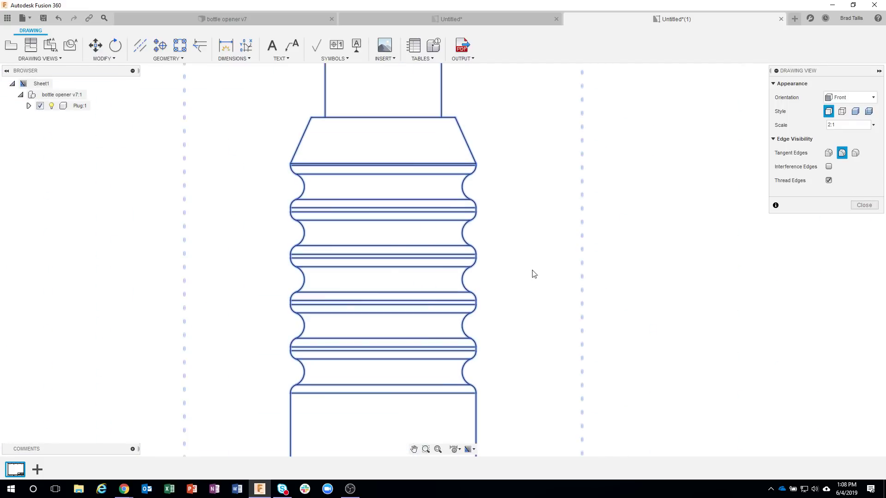
Step: Finish editing the base view, keeping its visible edges style and shortened tangent edges
{"action": "scroll", "coordinate": [542, 320], "scroll_direction": "down", "scroll_amount": 2}
{"action": "scroll", "coordinate": [542, 319], "scroll_direction": "down", "scroll_amount": 5}
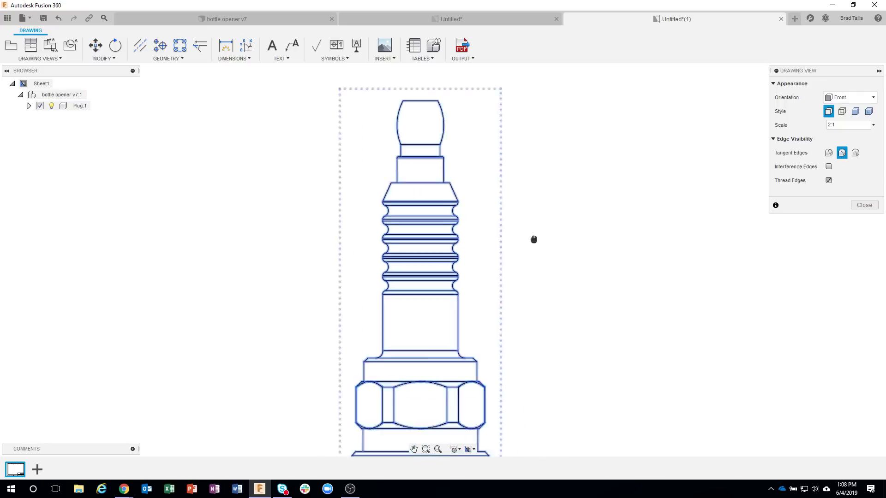
{"action": "middle_click_drag", "start_coordinate": [538, 274], "coordinate": [473, 194]}
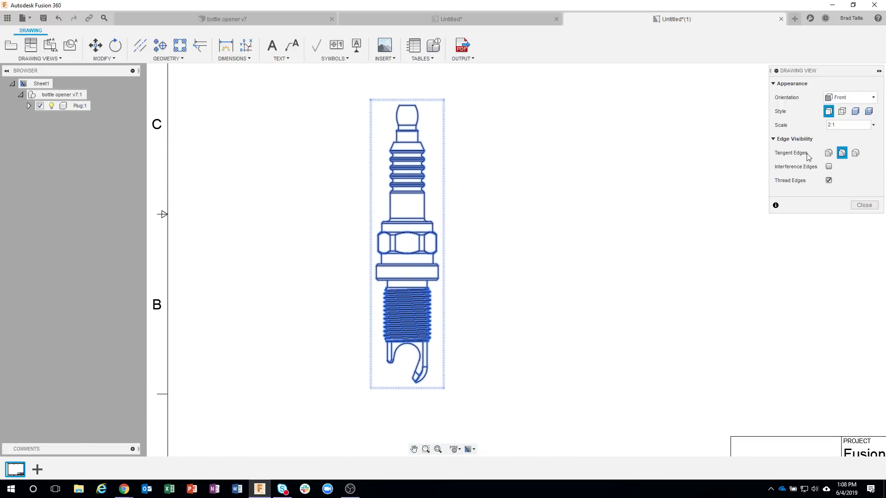
{"action": "left_click", "coordinate": [741, 199]}
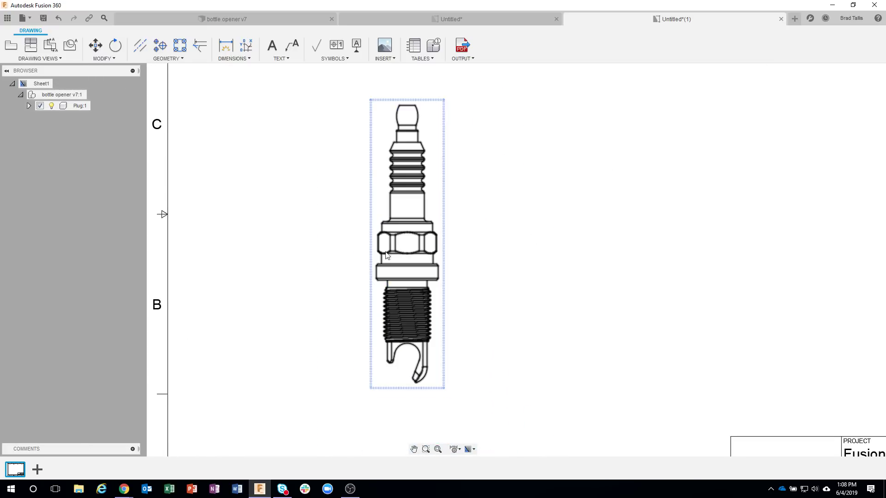
Step: Project an isometric view into the sheet's upper-right corner and a side view level with the base view on its right
{"action": "scroll", "coordinate": [526, 354], "scroll_direction": "down", "scroll_amount": 5}
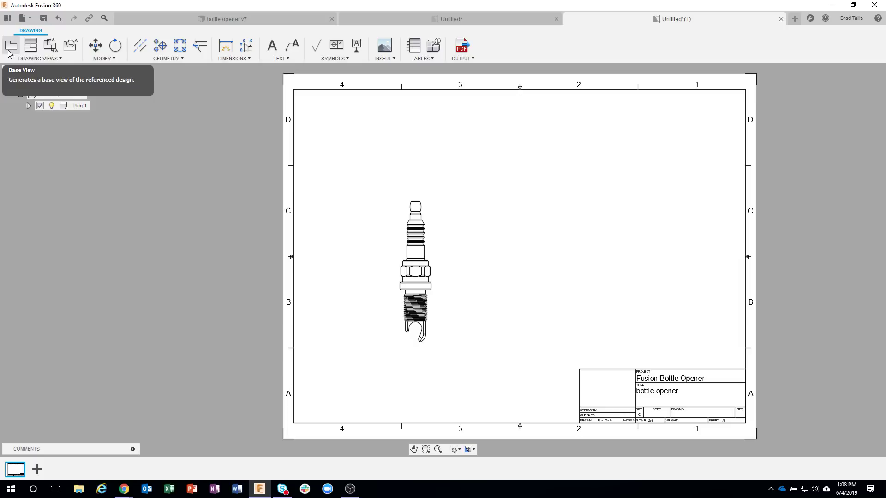
{"action": "left_click", "coordinate": [33, 49]}
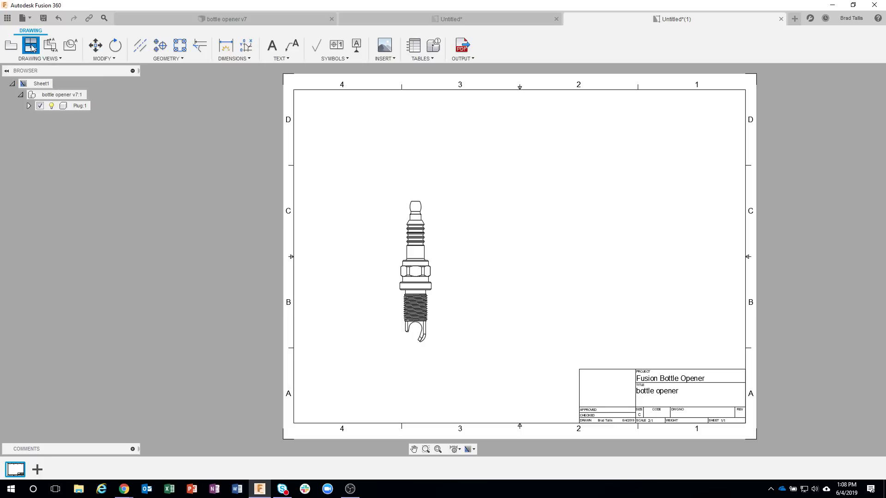
{"action": "left_click", "coordinate": [433, 272]}
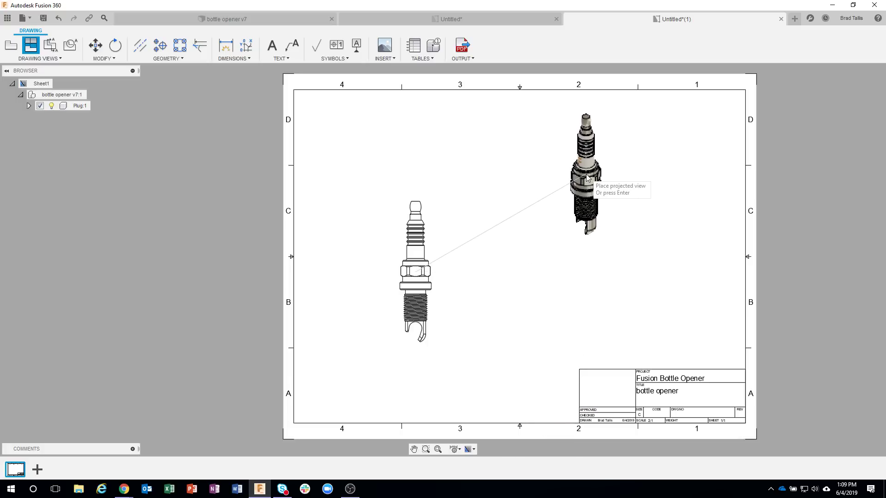
{"action": "left_click", "coordinate": [694, 169]}
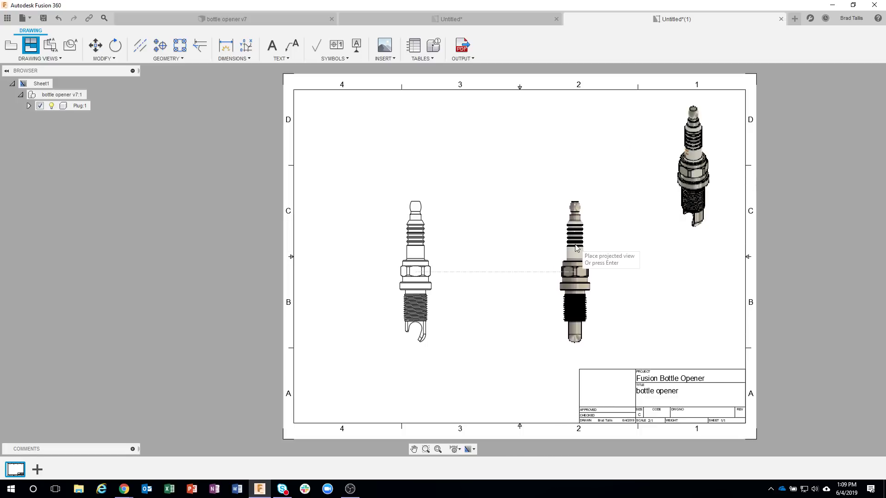
{"action": "left_click", "coordinate": [582, 243]}
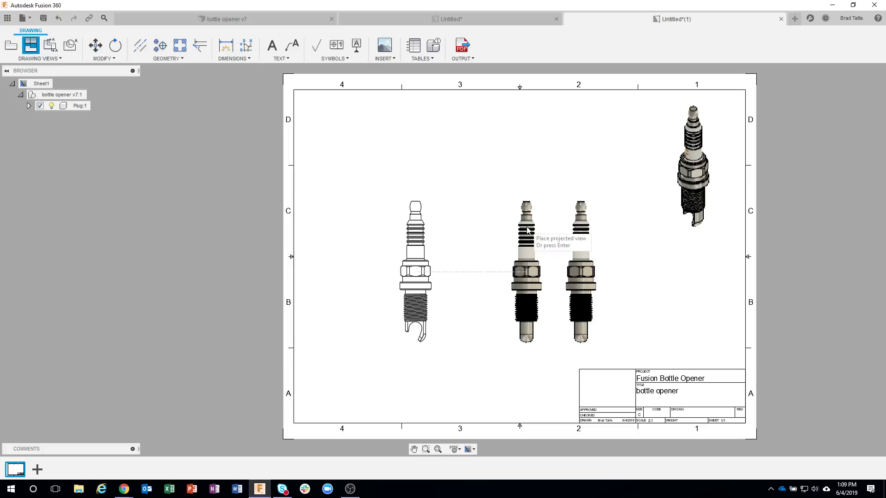
{"action": "key", "text": "Return"}
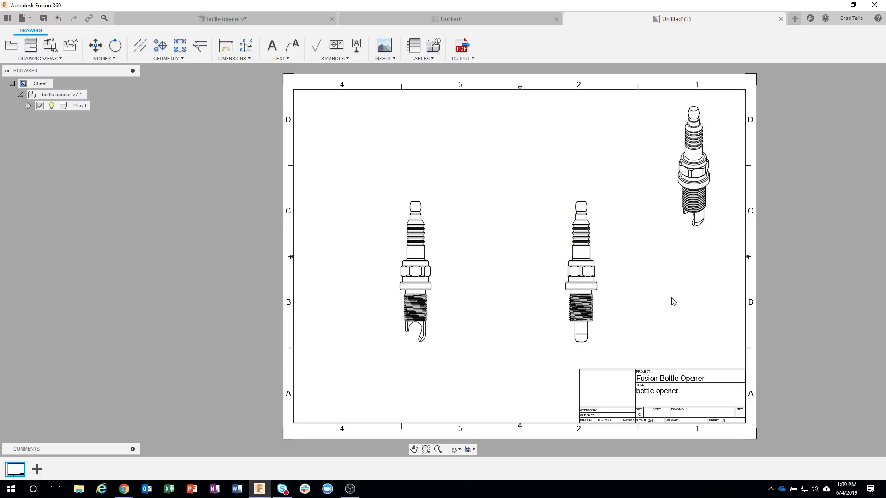
Step: Edit the isometric view to use the shaded style instead of the parent view's style
{"action": "left_click", "coordinate": [715, 108]}
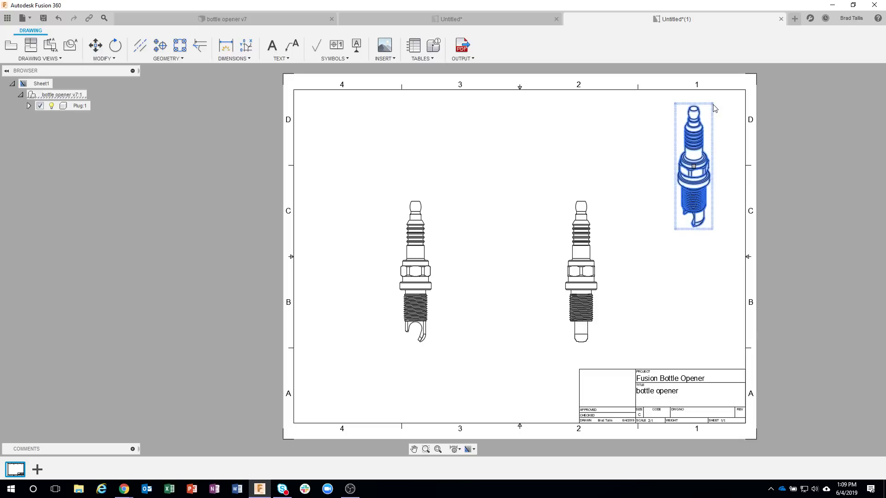
{"action": "right_click", "coordinate": [714, 109]}
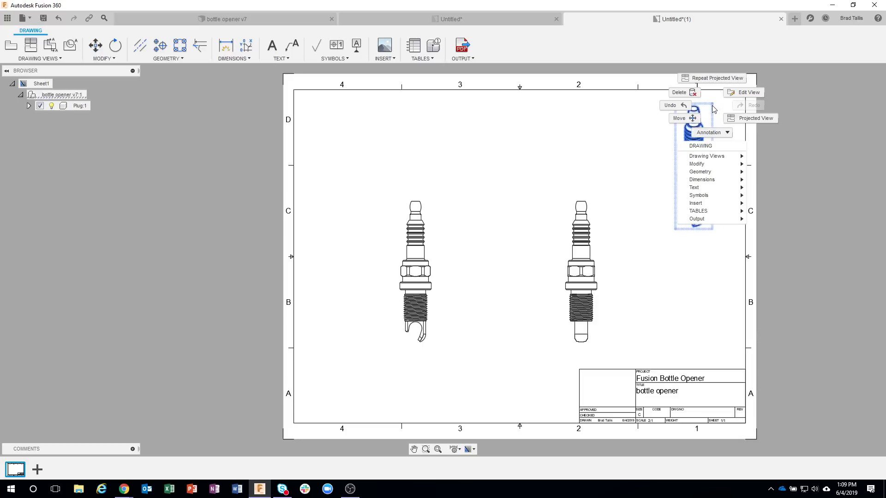
{"action": "left_click", "coordinate": [748, 95]}
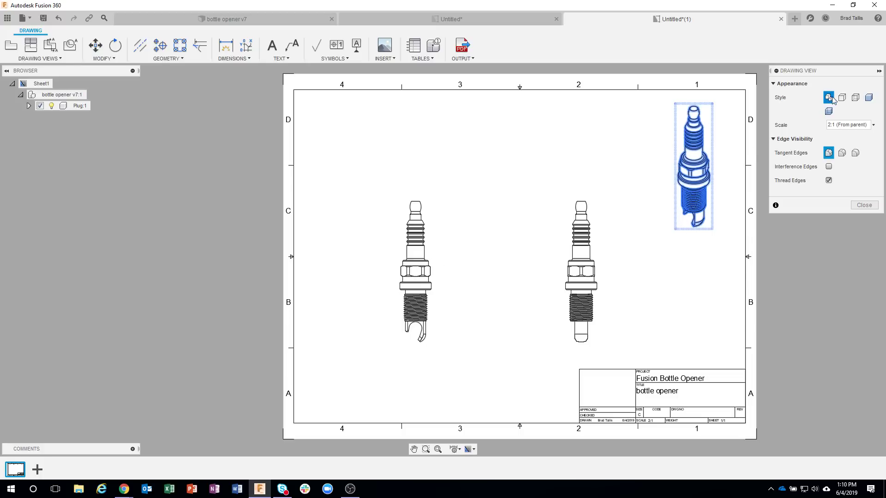
{"action": "left_click", "coordinate": [868, 99]}
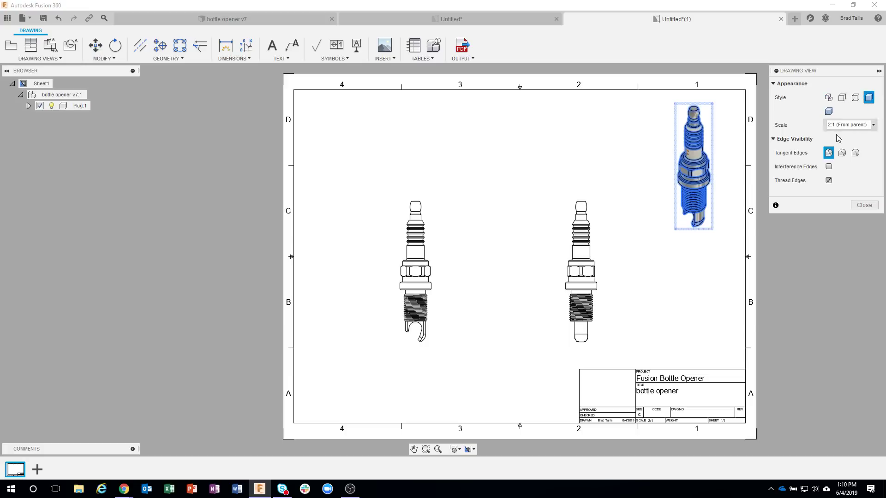
{"action": "left_click", "coordinate": [865, 205]}
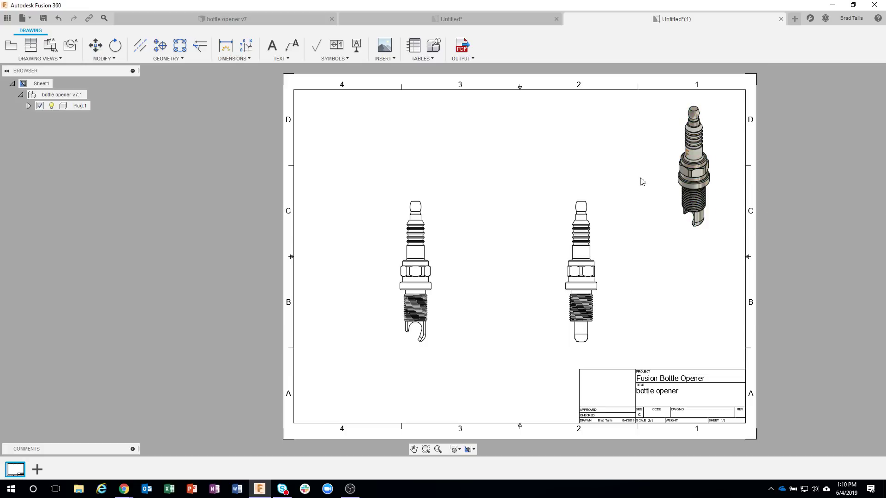
Step: Examine the shaded isometric view and compare this sheet with the completed bottle opener drawing in the other open document
{"action": "scroll", "coordinate": [639, 181], "scroll_direction": "up", "scroll_amount": 5}
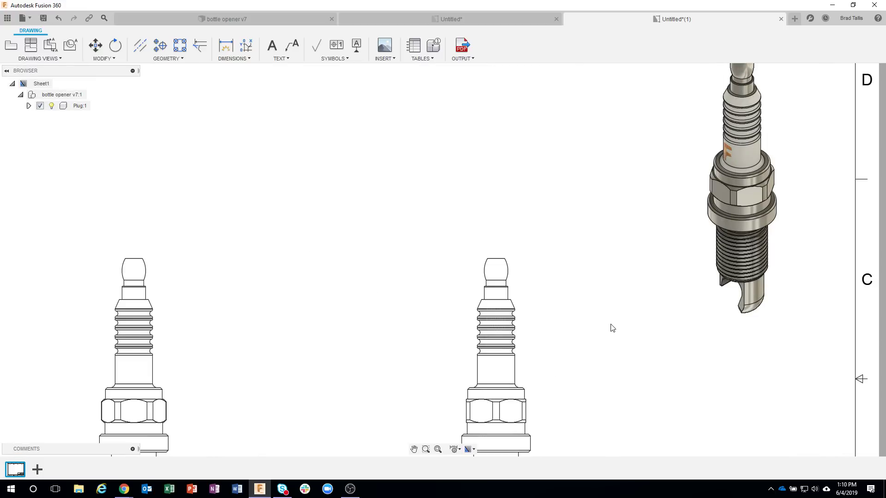
{"action": "scroll", "coordinate": [608, 324], "scroll_direction": "down", "scroll_amount": 5}
{"action": "scroll", "coordinate": [599, 313], "scroll_direction": "up", "scroll_amount": 2}
{"action": "scroll", "coordinate": [598, 313], "scroll_direction": "down", "scroll_amount": 5}
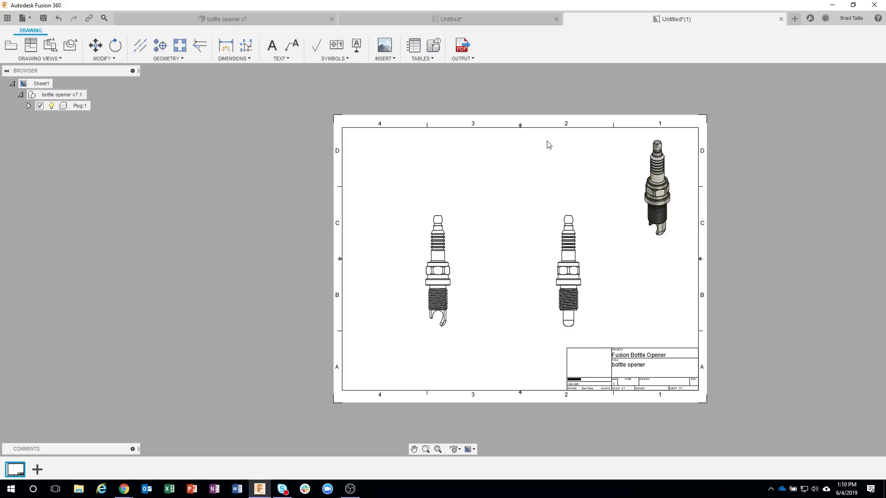
{"action": "left_click", "coordinate": [453, 19]}
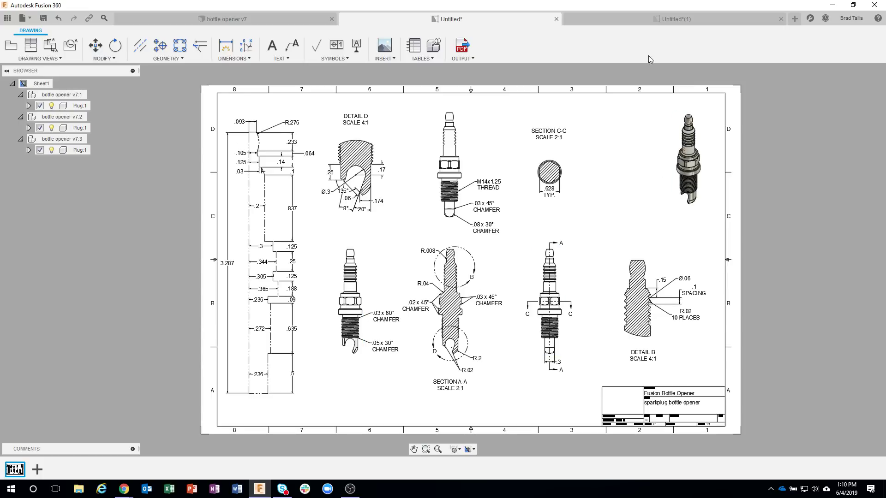
{"action": "left_click", "coordinate": [647, 19]}
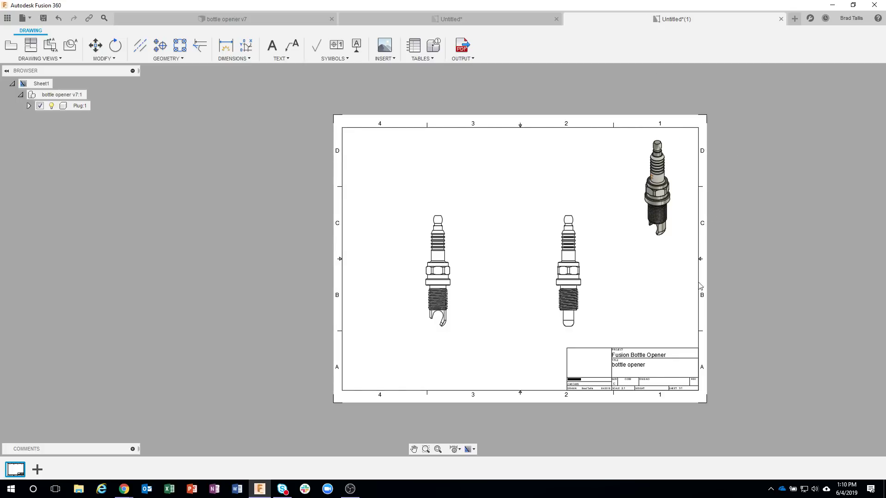
{"action": "middle_click_drag", "start_coordinate": [672, 309], "coordinate": [640, 306]}
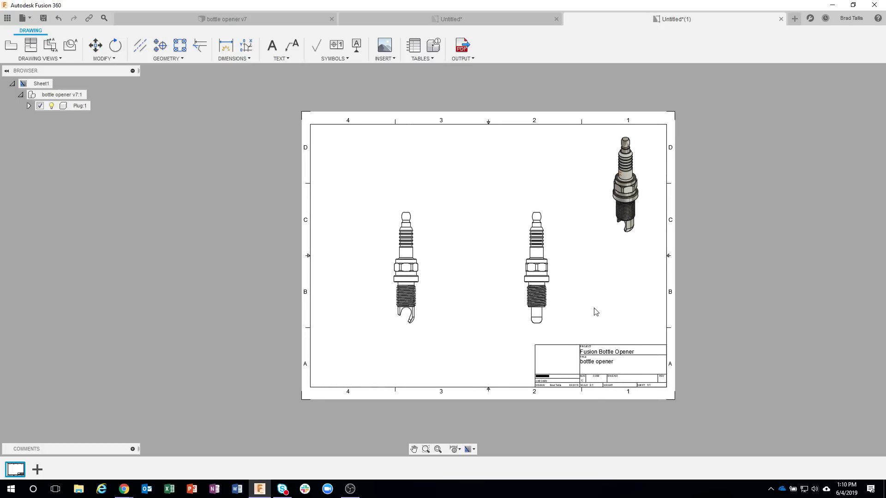
{"action": "scroll", "coordinate": [628, 304], "scroll_direction": "up", "scroll_amount": 1}
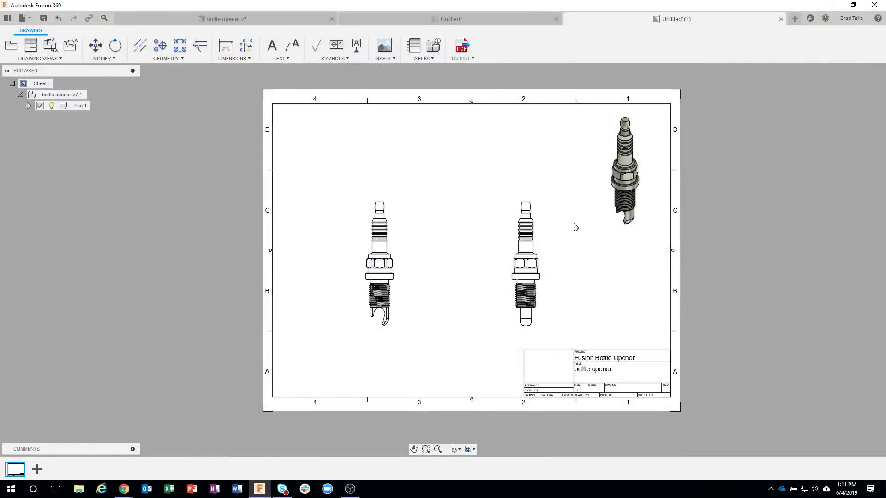
Step: Try hiding the title block and border, restore both, and set the sheet size to D (34in x 22in)
{"action": "left_click", "coordinate": [504, 353]}
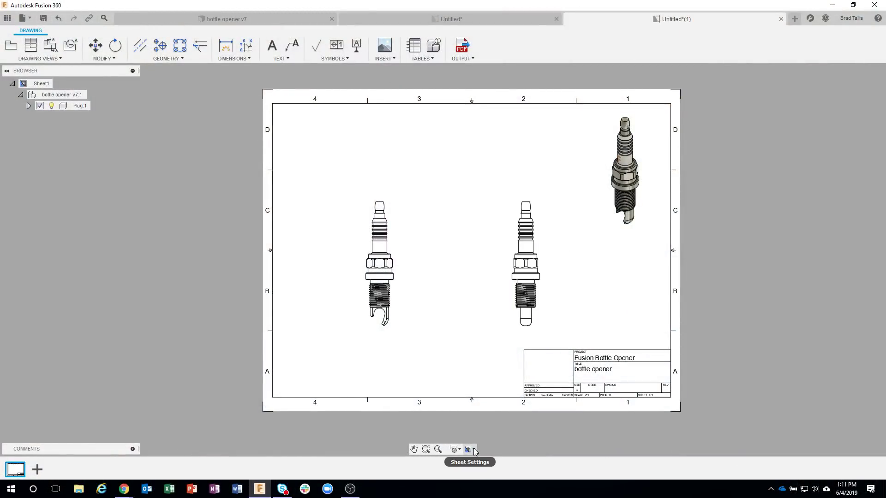
{"action": "left_click", "coordinate": [474, 449]}
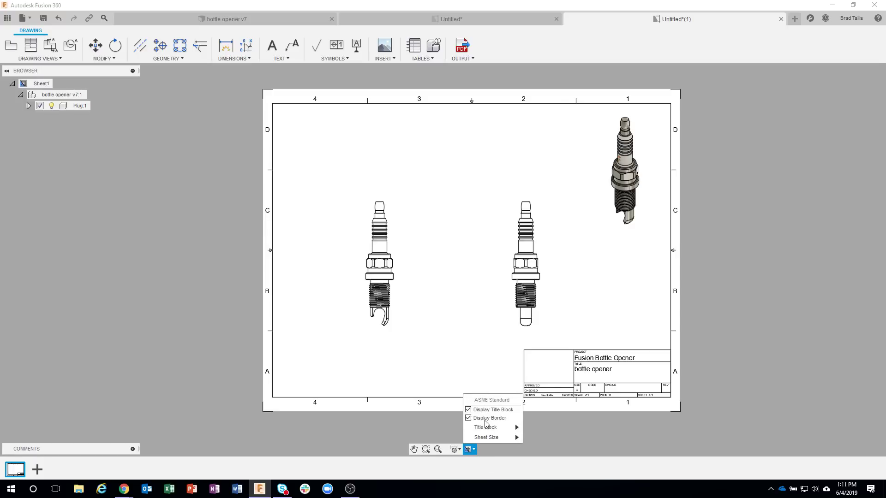
{"action": "left_click", "coordinate": [469, 411]}
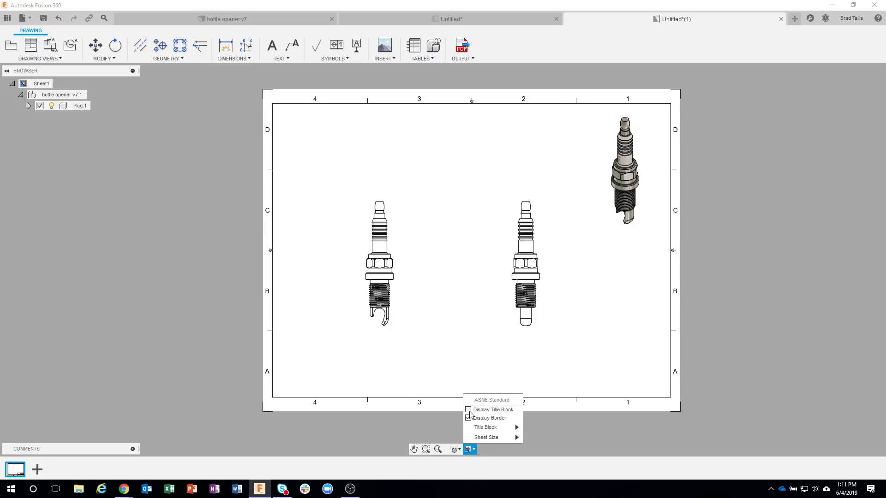
{"action": "left_click", "coordinate": [469, 411]}
{"action": "left_click", "coordinate": [468, 419]}
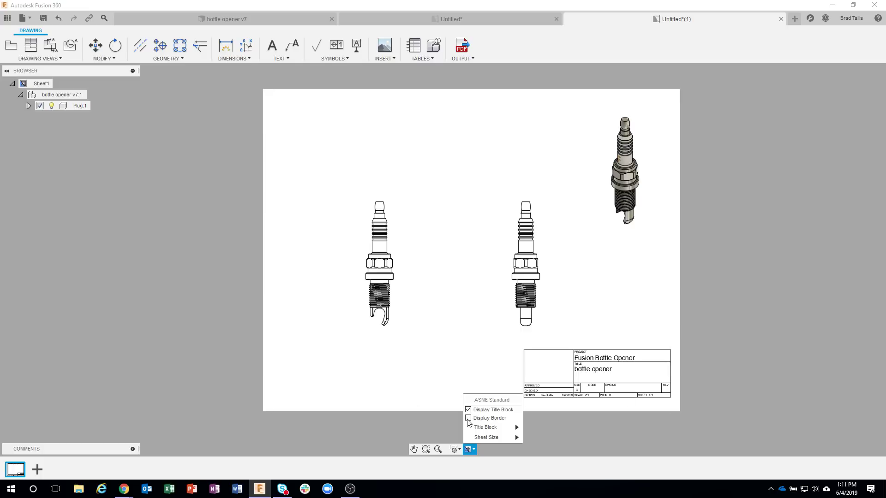
{"action": "left_click", "coordinate": [469, 419]}
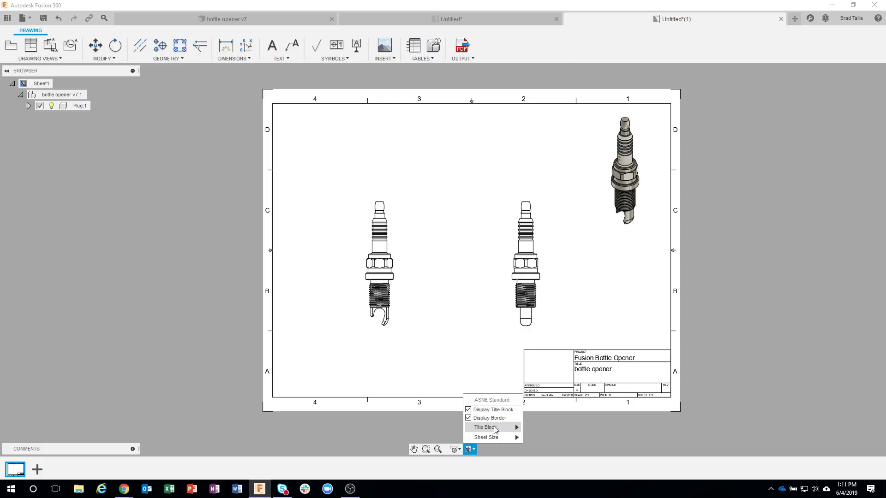
{"action": "mouse_move", "coordinate": [494, 428]}
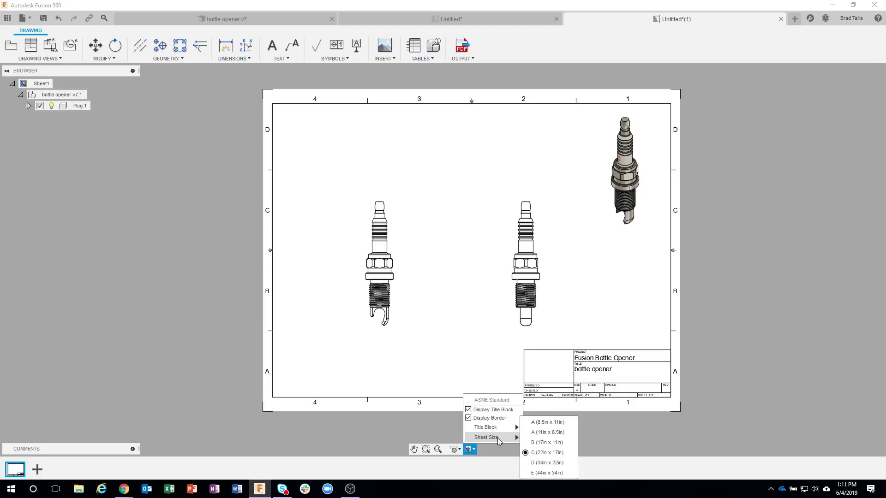
{"action": "left_click", "coordinate": [546, 463]}
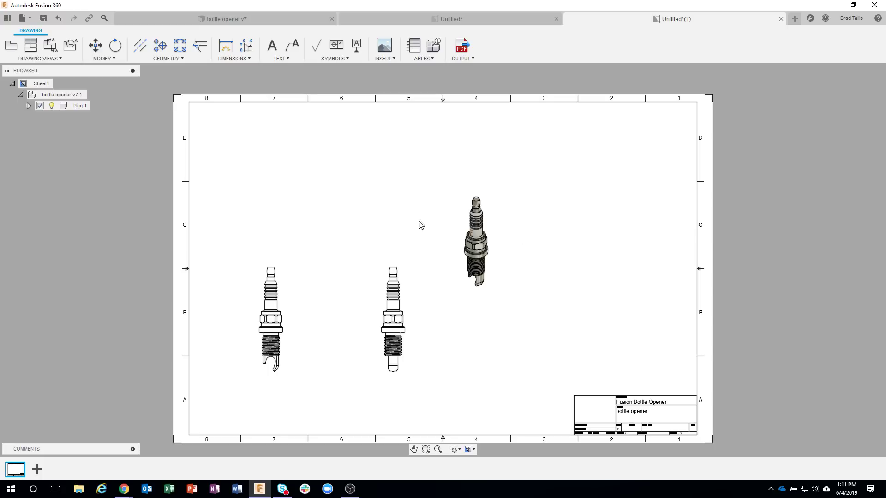
Step: Move the shaded isometric view to the upper-right corner of the D-size sheet, around zone D2
{"action": "left_click", "coordinate": [479, 250]}
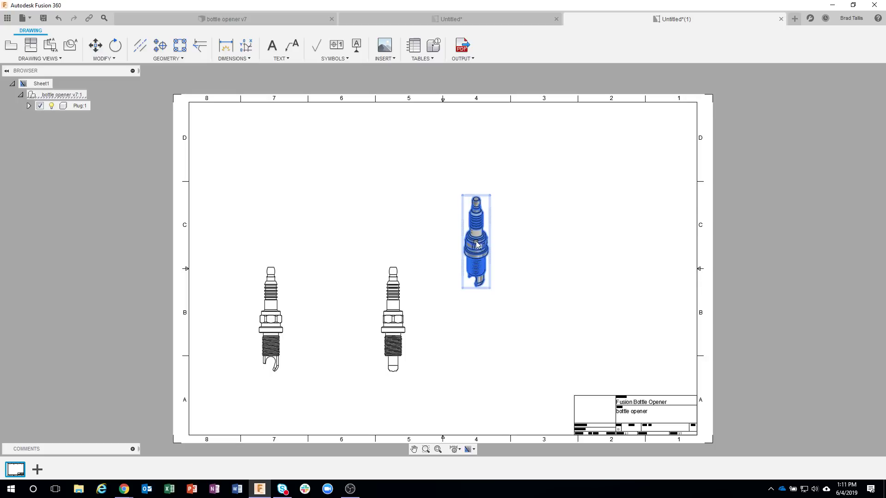
{"action": "key", "text": "p"}
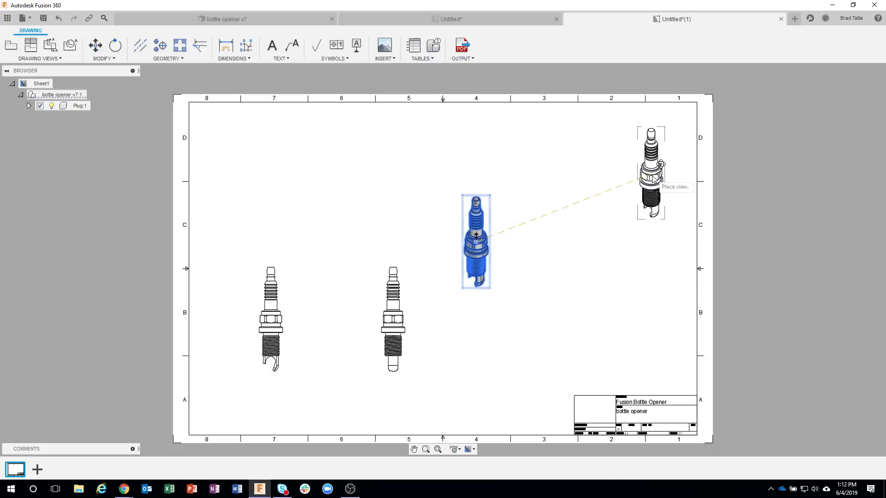
{"action": "left_click", "coordinate": [656, 180]}
{"action": "key", "text": "Return"}
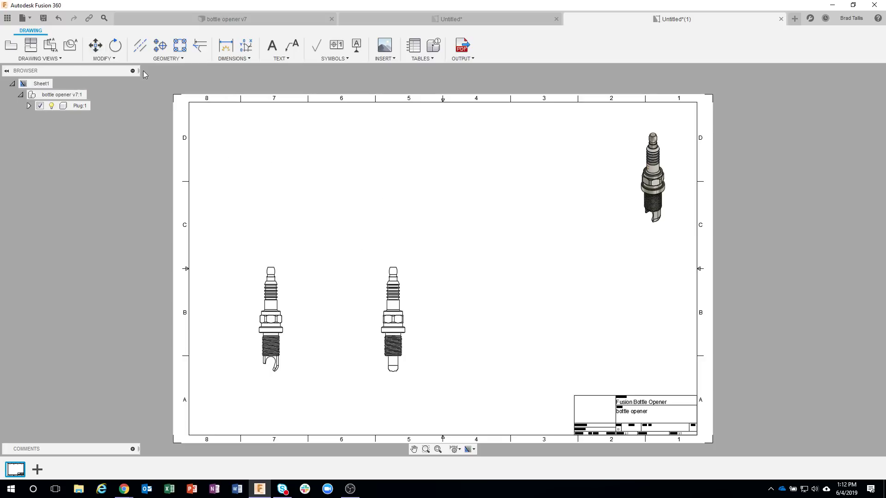
Step: Move the projected side view horizontally to the right, into zone 4 of the sheet
{"action": "left_click", "coordinate": [394, 325]}
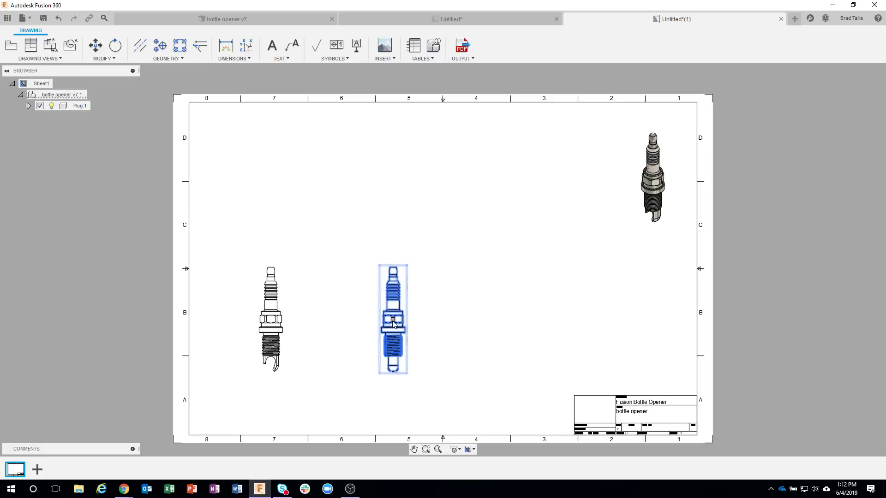
{"action": "left_click", "coordinate": [392, 320]}
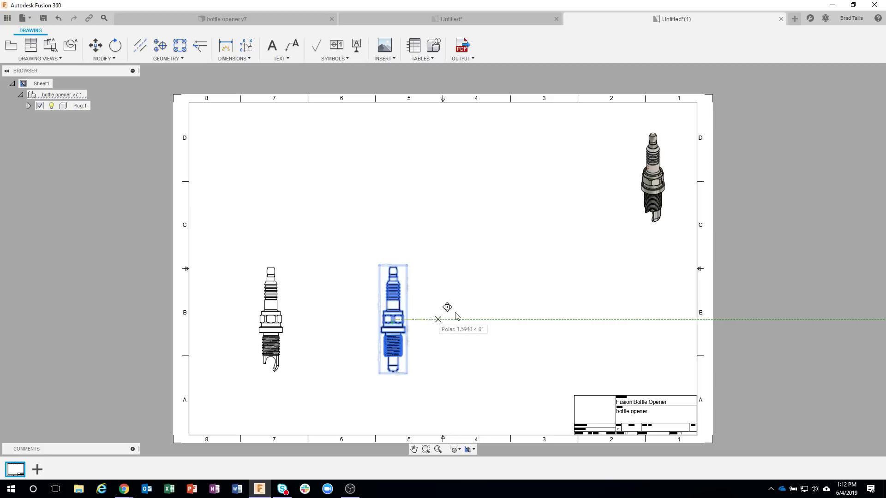
{"action": "left_click", "coordinate": [511, 321]}
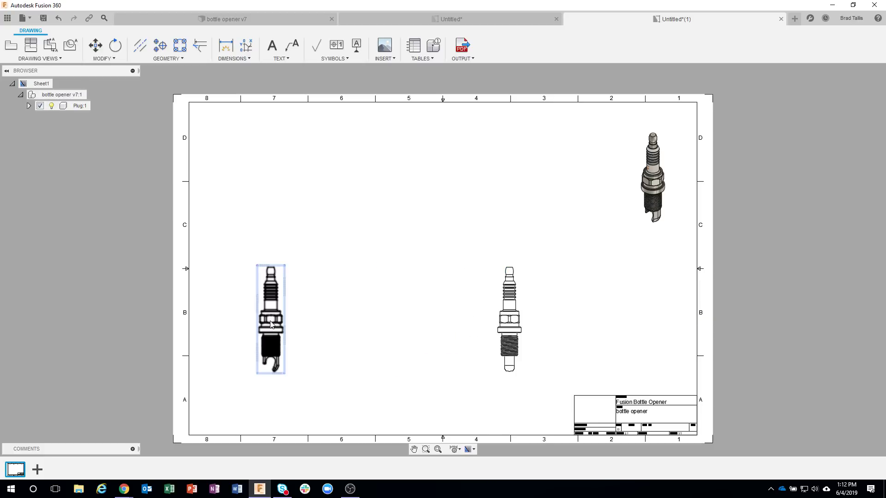
Step: Move the front base view straight up to the sheet's mid-height, between zones B and C
{"action": "left_click", "coordinate": [273, 307]}
{"action": "left_click", "coordinate": [273, 307]}
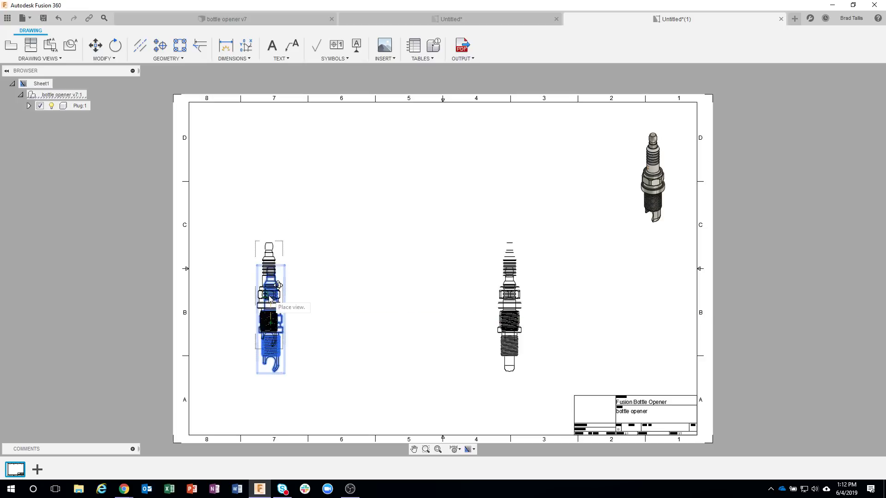
{"action": "left_click", "coordinate": [271, 268]}
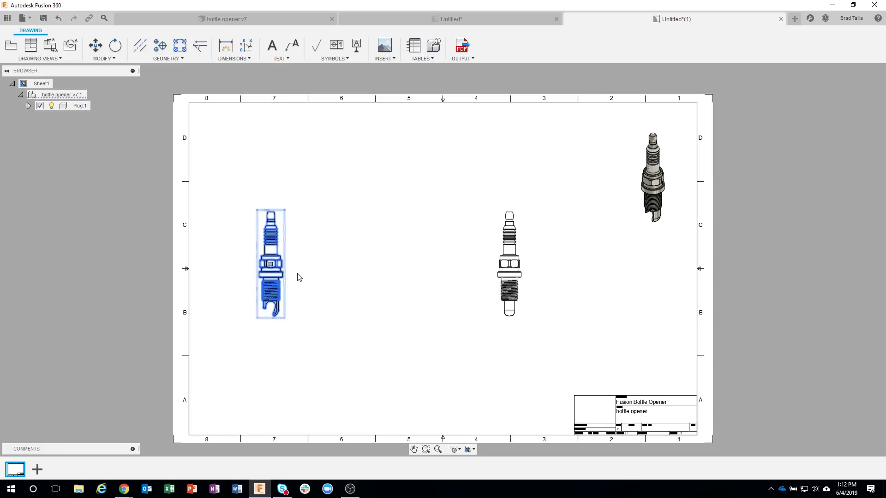
Step: Move the front base view straight down into zone B, and shift it right to the start of zone 6
{"action": "left_click", "coordinate": [271, 268]}
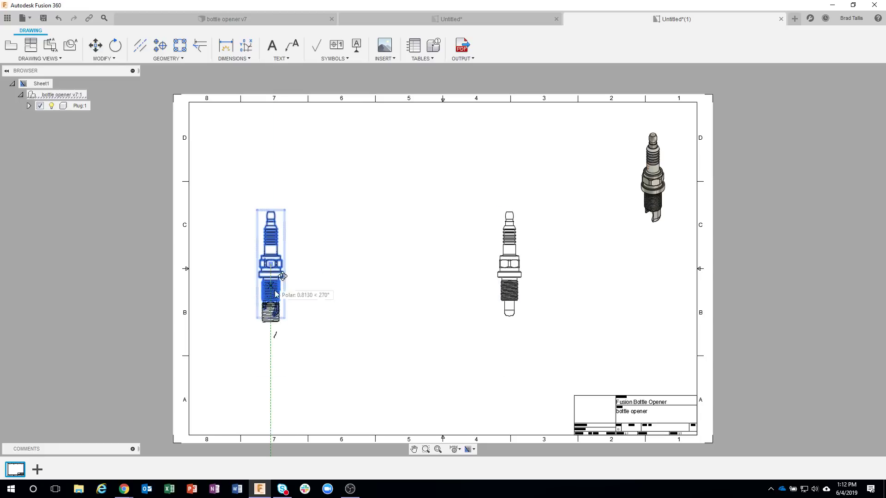
{"action": "left_click", "coordinate": [286, 313]}
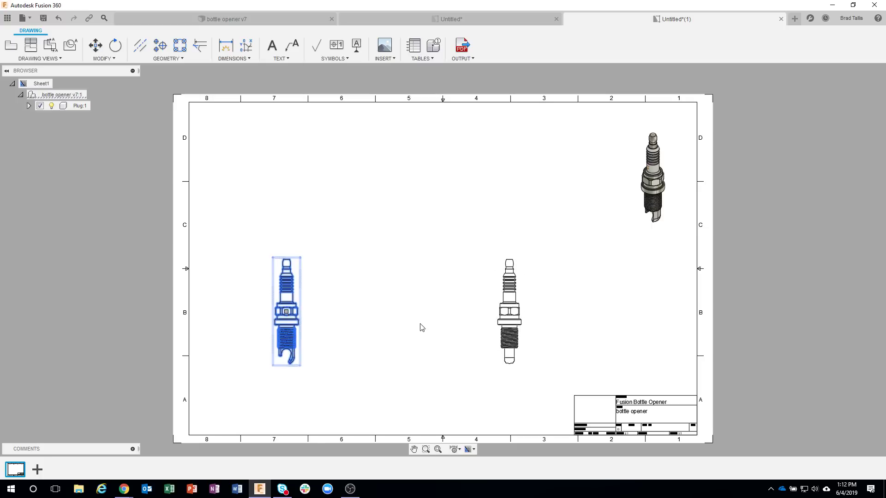
{"action": "left_click", "coordinate": [275, 315]}
{"action": "left_click", "coordinate": [286, 312]}
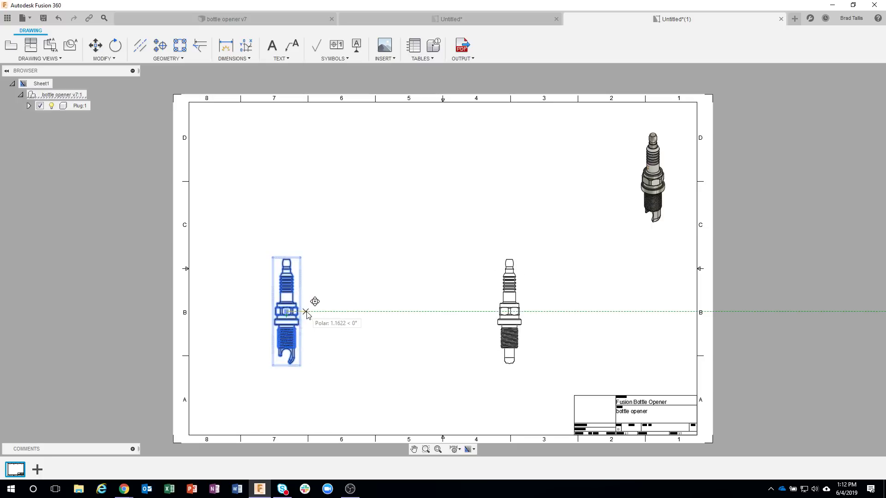
{"action": "left_click", "coordinate": [317, 312]}
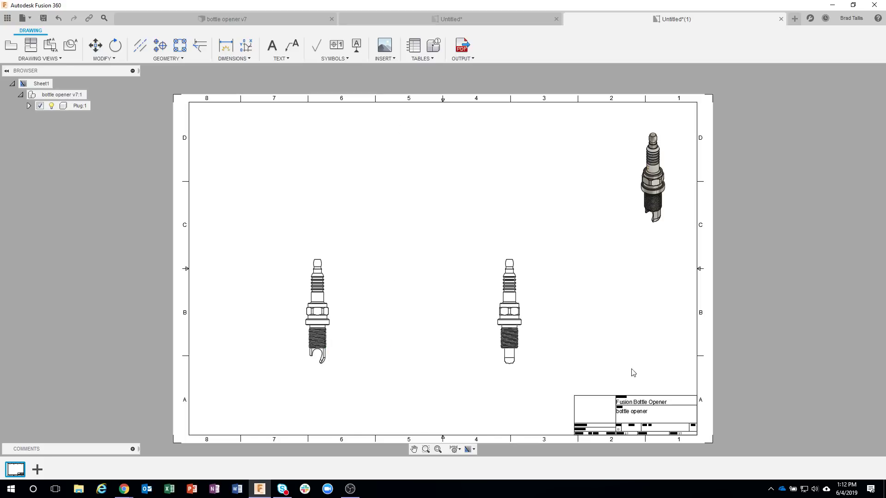
Step: Change the title in the title block to "sparkplug bottle opener"
{"action": "scroll", "coordinate": [600, 378], "scroll_direction": "up", "scroll_amount": 3}
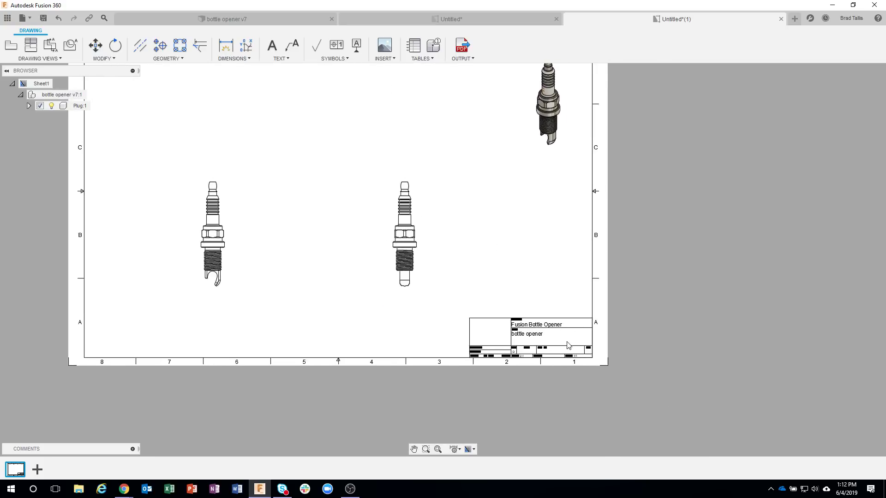
{"action": "scroll", "coordinate": [540, 347], "scroll_direction": "up", "scroll_amount": 3}
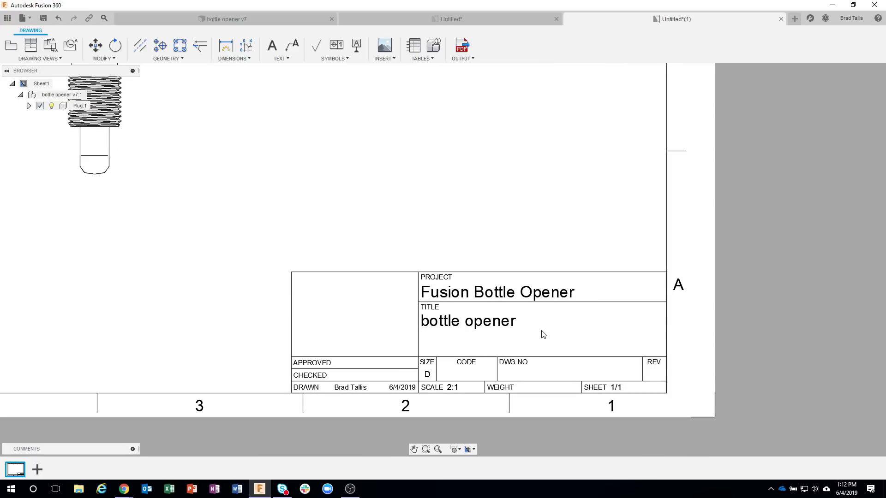
{"action": "double_click", "coordinate": [478, 327]}
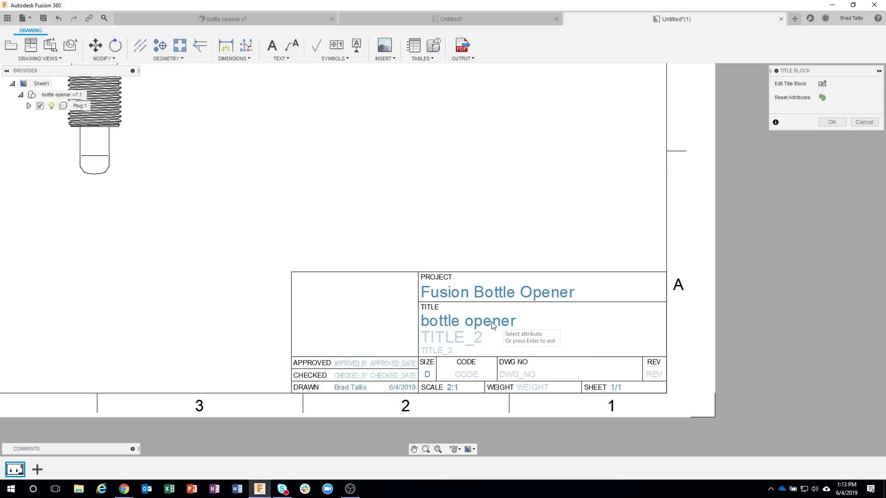
{"action": "left_click", "coordinate": [447, 323]}
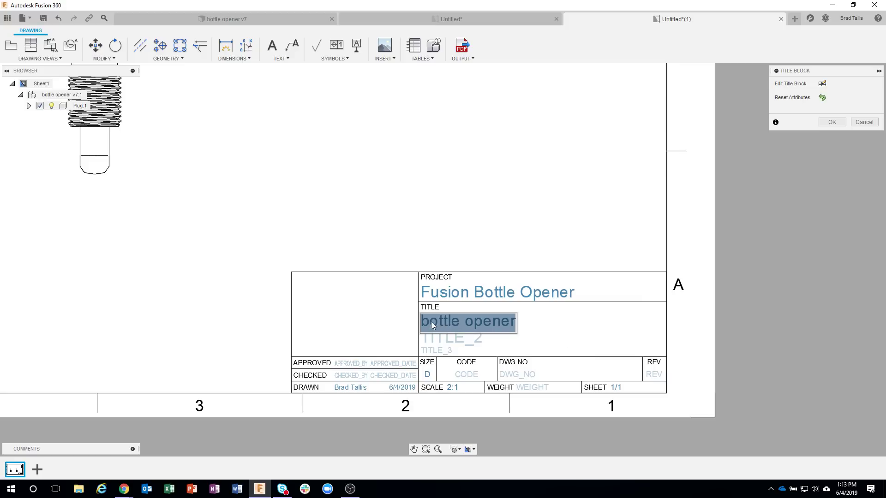
{"action": "left_click", "coordinate": [469, 330]}
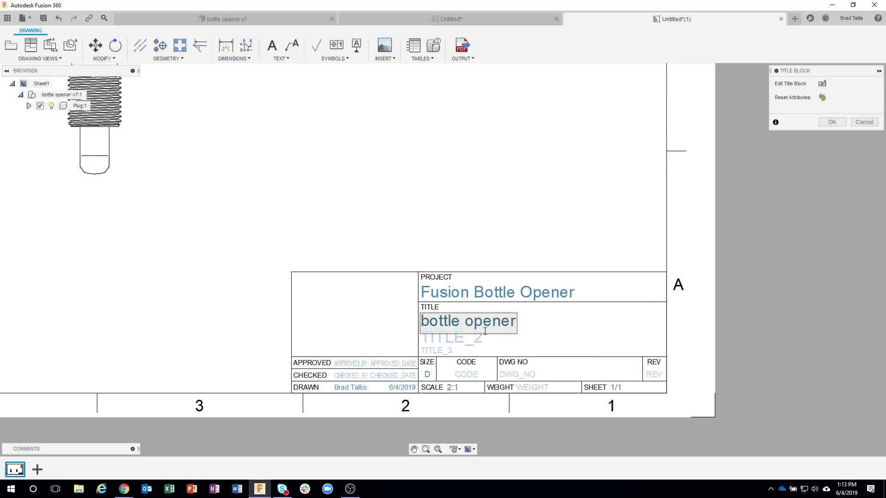
{"action": "type", "text": "sparkplu"}
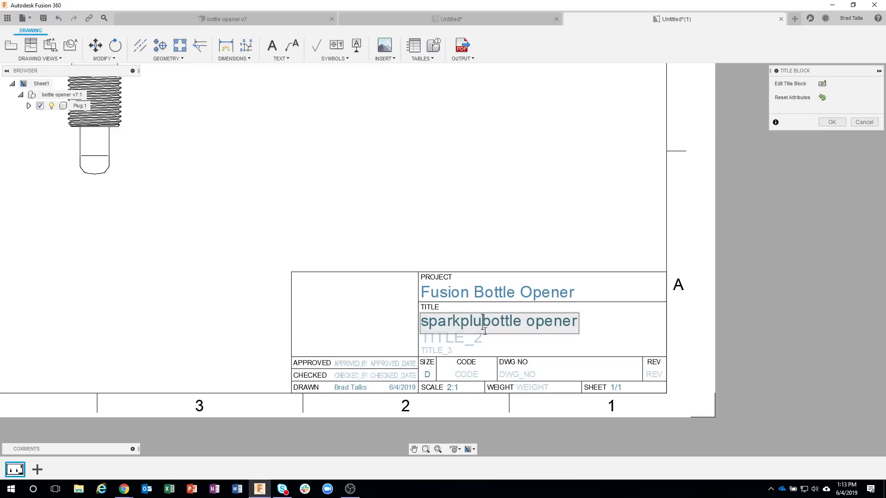
{"action": "type", "text": "g"}
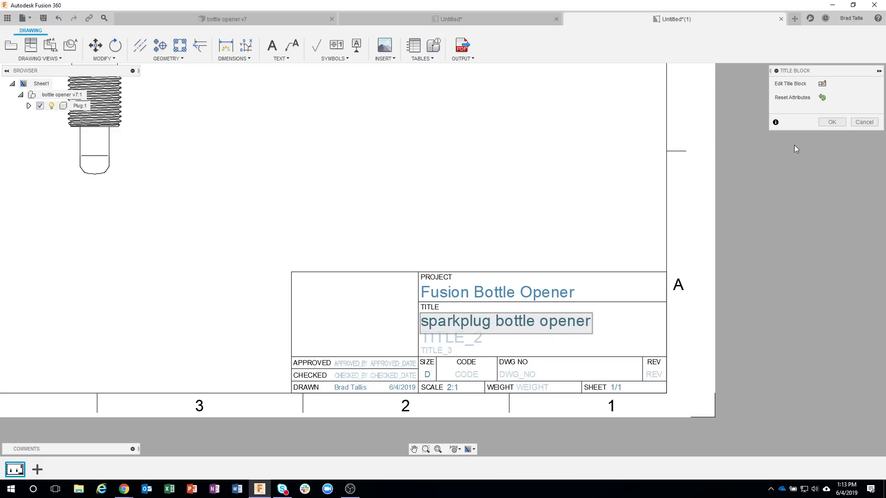
{"action": "left_click", "coordinate": [827, 123]}
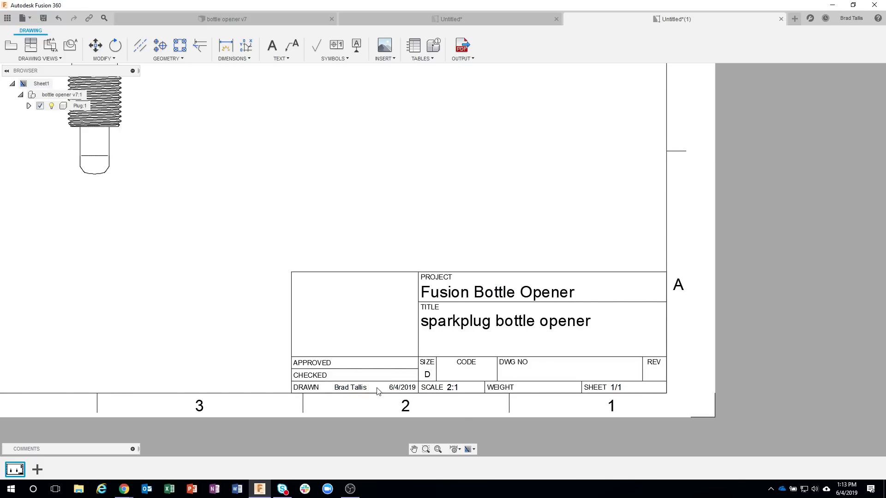
Step: Fill in the APPROVED_BY attribute of the title block with the approver's name
{"action": "left_click", "coordinate": [322, 366]}
{"action": "double_click", "coordinate": [329, 366]}
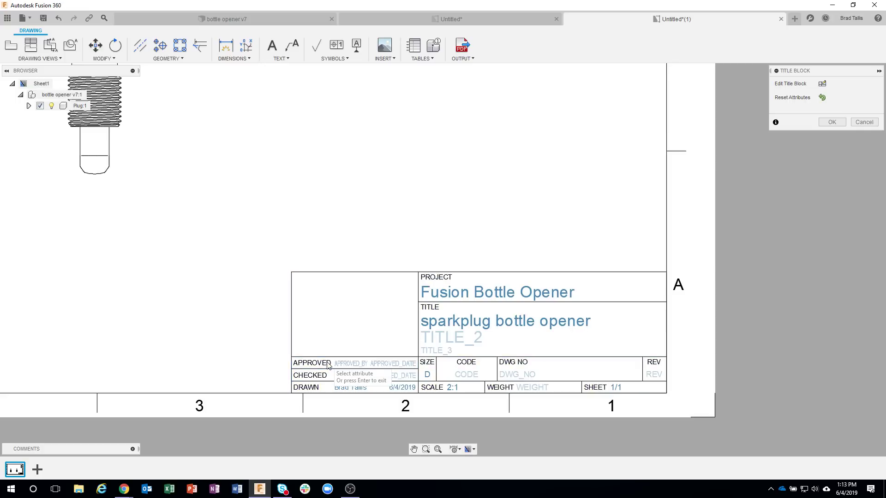
{"action": "left_click", "coordinate": [347, 365]}
{"action": "type", "text": "A"}
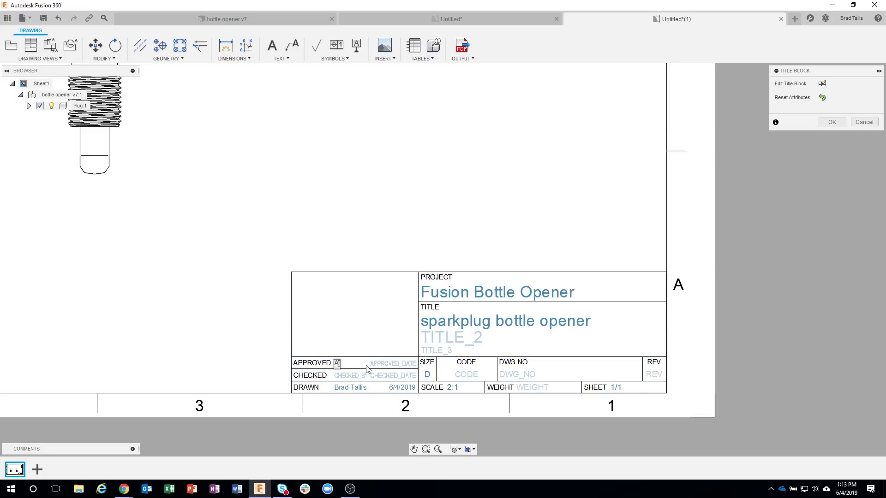
{"action": "type", "text": "aron M."}
{"action": "key", "text": "Return"}
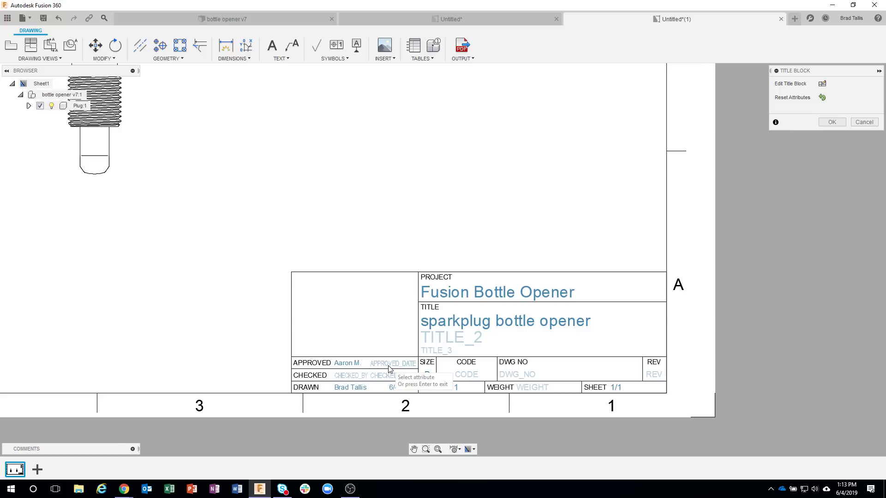
{"action": "left_click", "coordinate": [827, 124]}
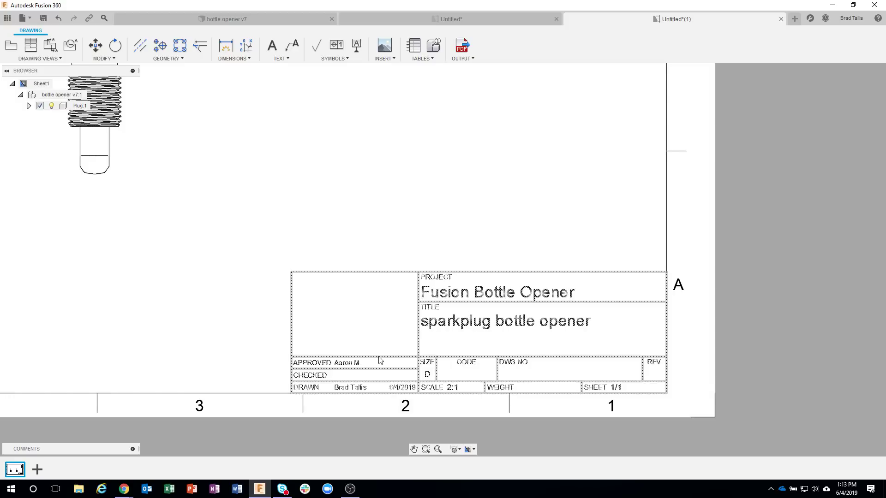
Step: Look over the finished reference drawing in the other document, and list the bodies and sketches under Plug:1 in the new drawing
{"action": "scroll", "coordinate": [309, 300], "scroll_direction": "down", "scroll_amount": 5}
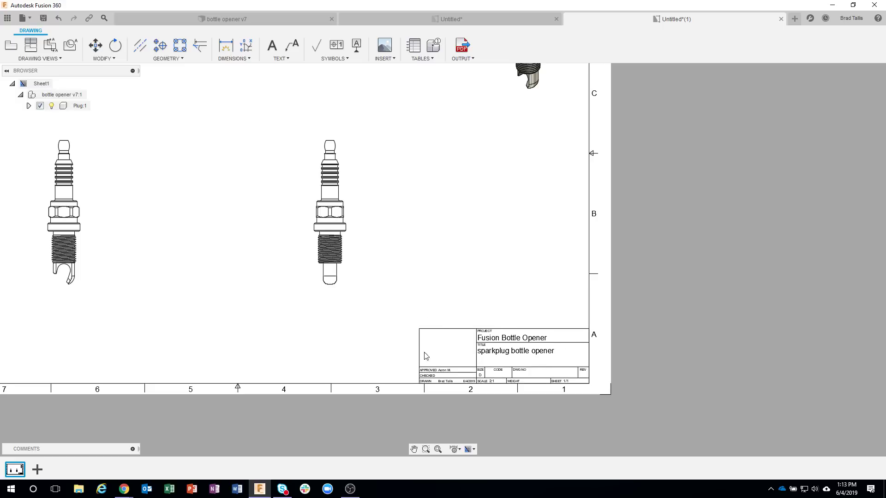
{"action": "mouse_move", "coordinate": [401, 279]}
{"action": "middle_mouse_down"}
{"action": "mouse_move", "coordinate": [556, 352]}
{"action": "mouse_move", "coordinate": [546, 310]}
{"action": "mouse_move", "coordinate": [571, 332]}
{"action": "mouse_move", "coordinate": [583, 326]}
{"action": "middle_mouse_up"}
{"action": "scroll", "coordinate": [557, 352], "scroll_direction": "down", "scroll_amount": 1}
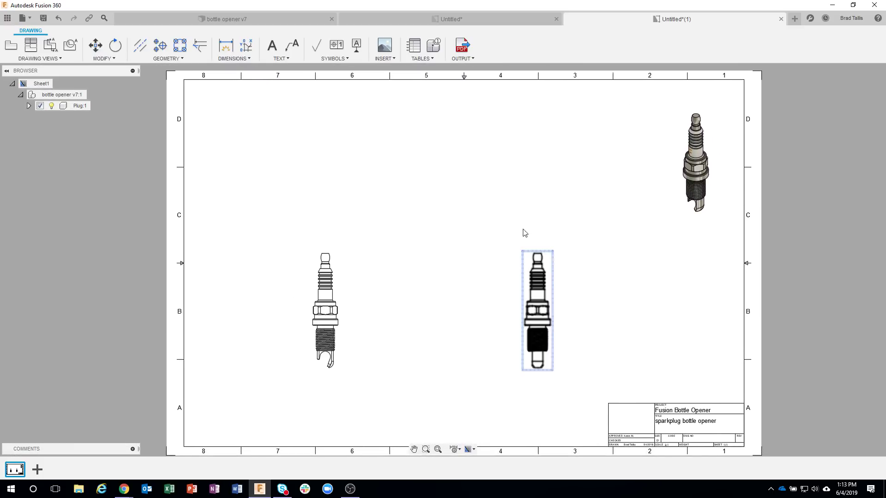
{"action": "left_click", "coordinate": [420, 18]}
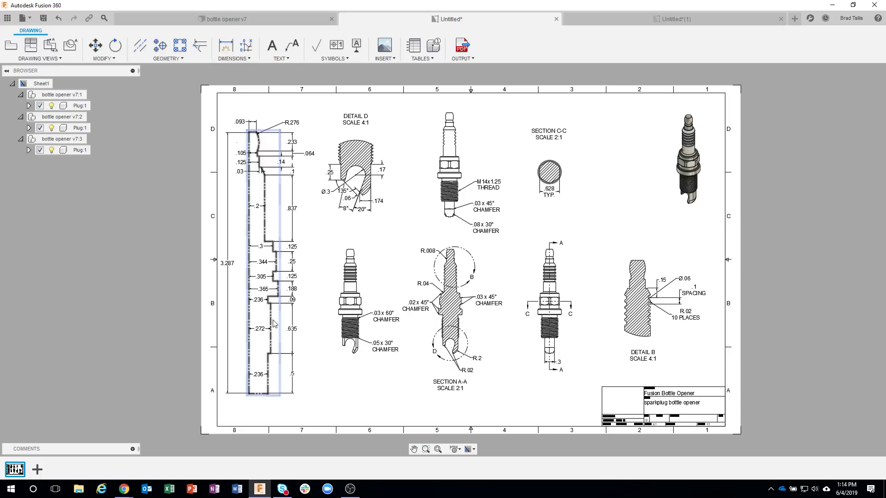
{"action": "left_click", "coordinate": [622, 18]}
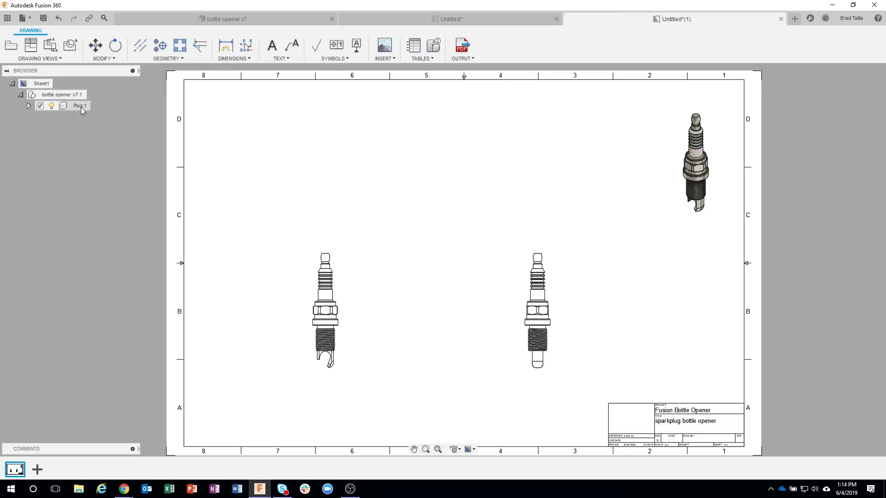
{"action": "left_click", "coordinate": [29, 106]}
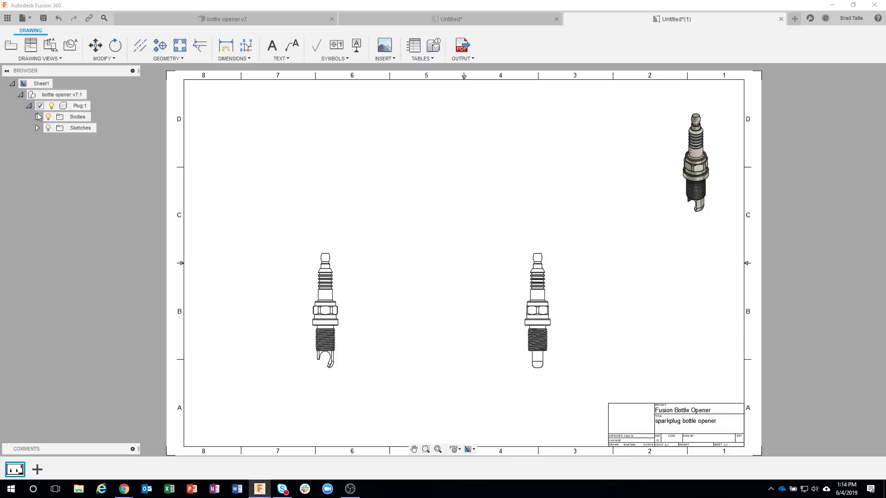
{"action": "left_click", "coordinate": [38, 117]}
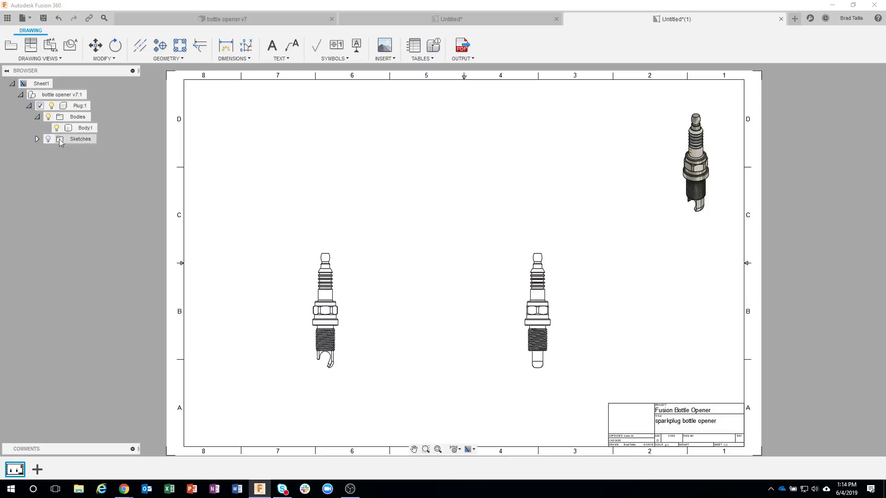
{"action": "left_click", "coordinate": [37, 139]}
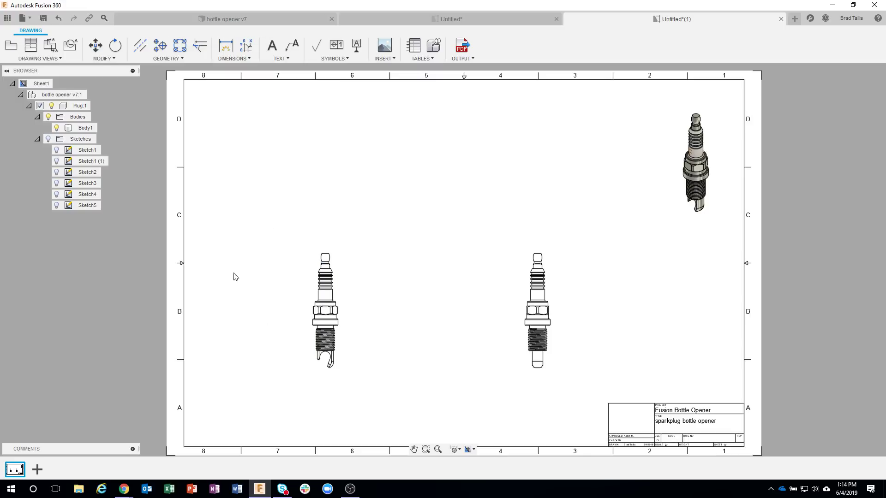
Step: Place a separate front base view from a newly created reference at 4:1 scale, at mid-height near the border of zones 7 and 8
{"action": "left_click", "coordinate": [11, 46]}
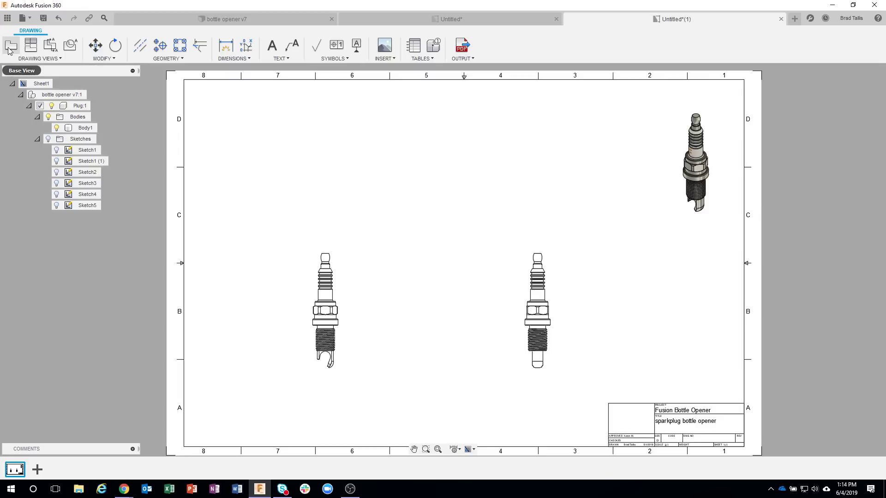
{"action": "left_click", "coordinate": [9, 48]}
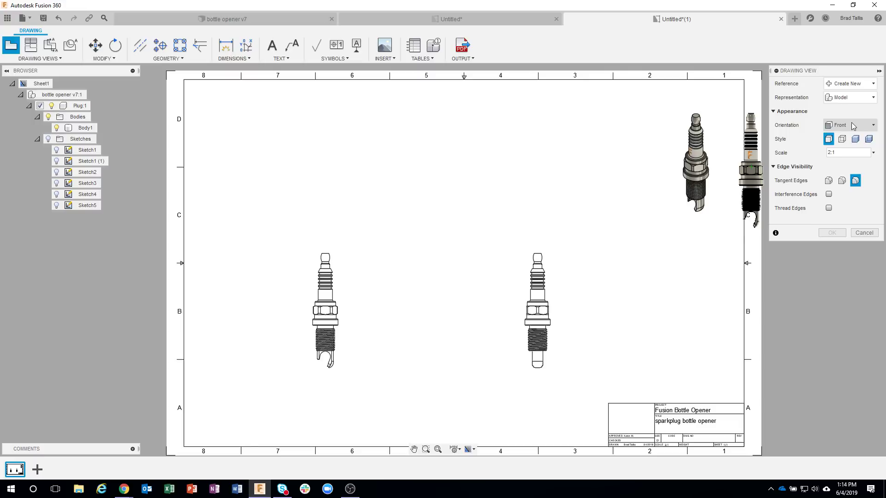
{"action": "left_click", "coordinate": [874, 153]}
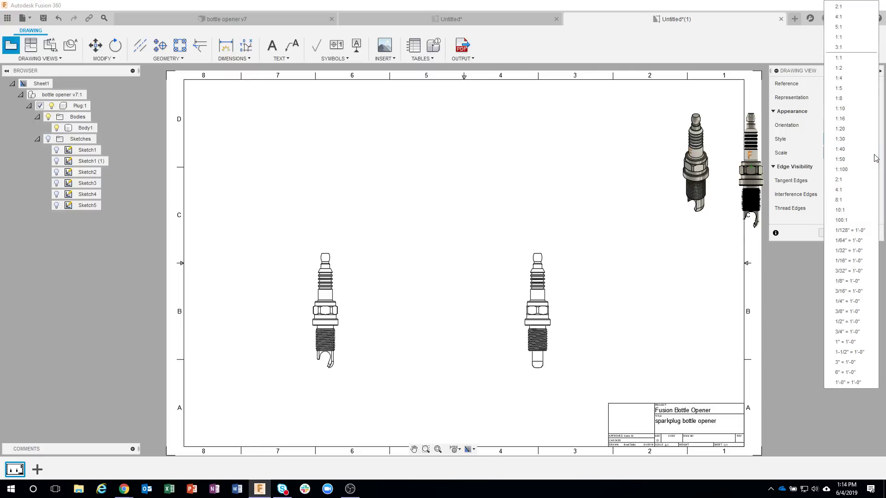
{"action": "left_click", "coordinate": [840, 17]}
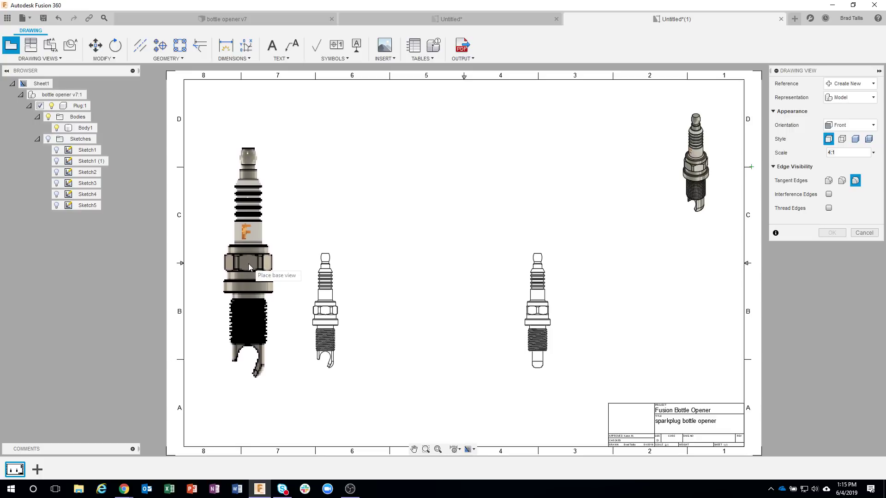
{"action": "left_click", "coordinate": [248, 262]}
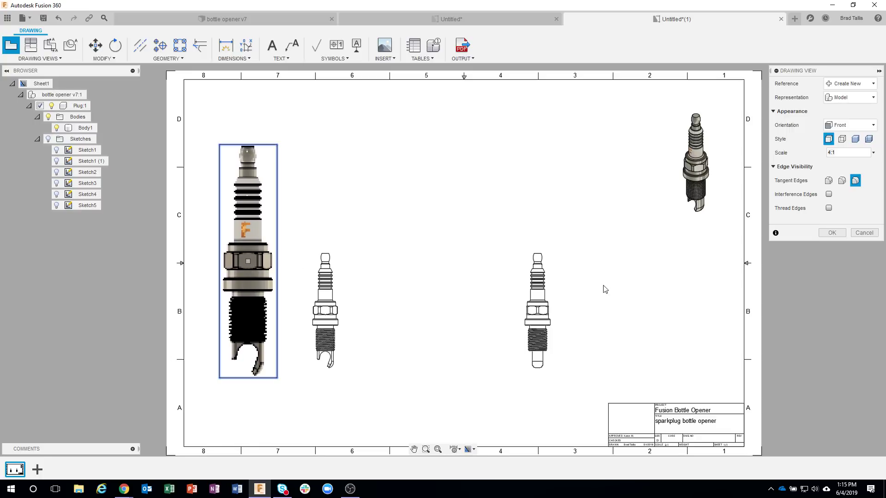
{"action": "left_click", "coordinate": [831, 233]}
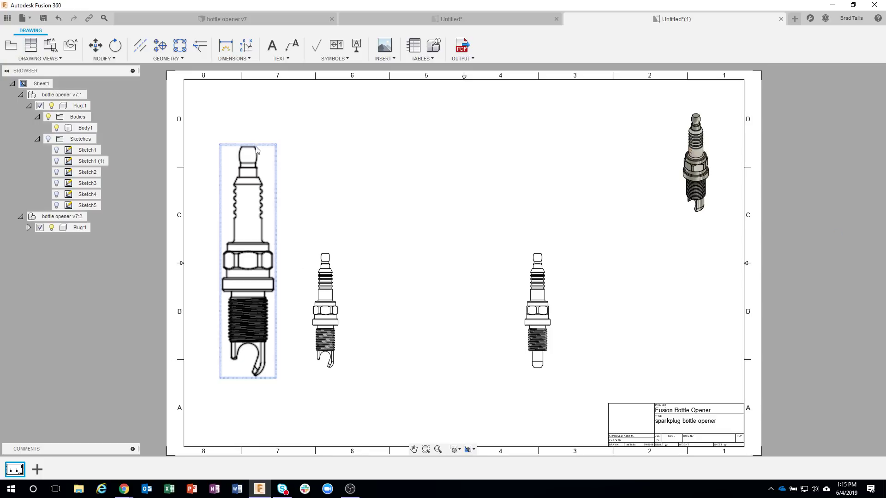
{"action": "left_click", "coordinate": [277, 413]}
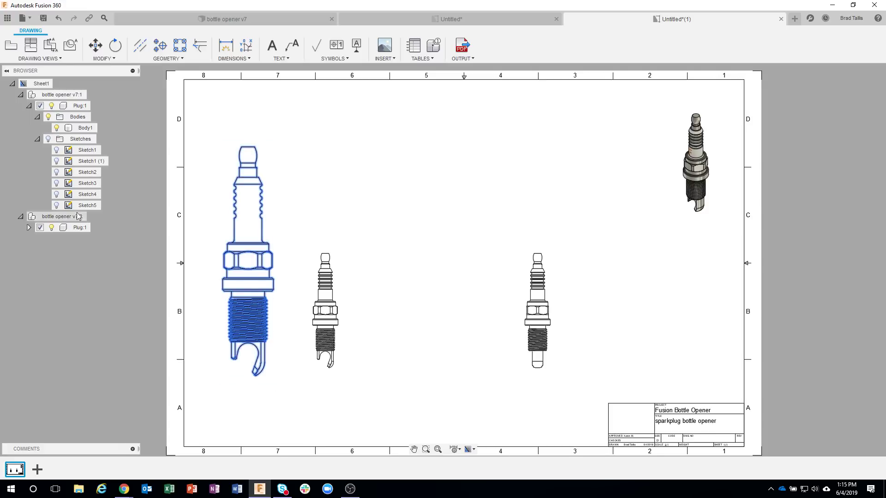
Step: For the 4:1 view's reference, turn on the Sketches folder and Sketch1, and hide the bodies so only the sketch profile shows
{"action": "left_click", "coordinate": [29, 106]}
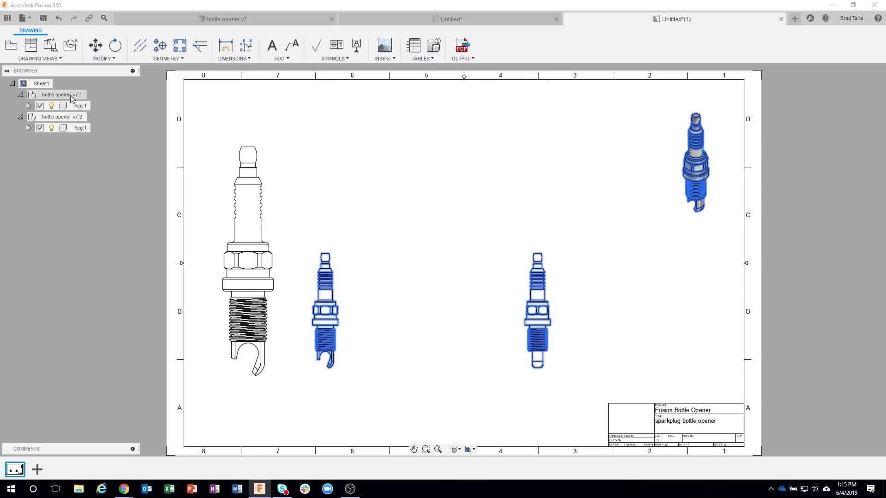
{"action": "left_click", "coordinate": [29, 128]}
{"action": "left_click", "coordinate": [37, 150]}
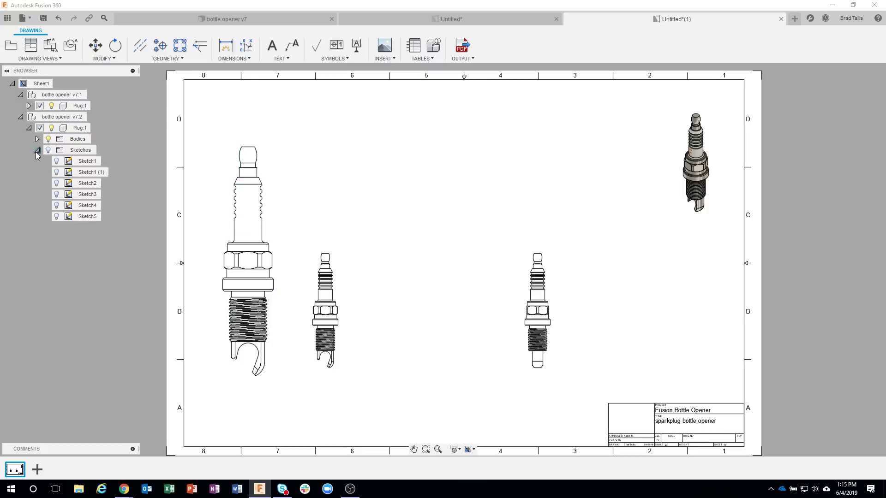
{"action": "left_click", "coordinate": [40, 128]}
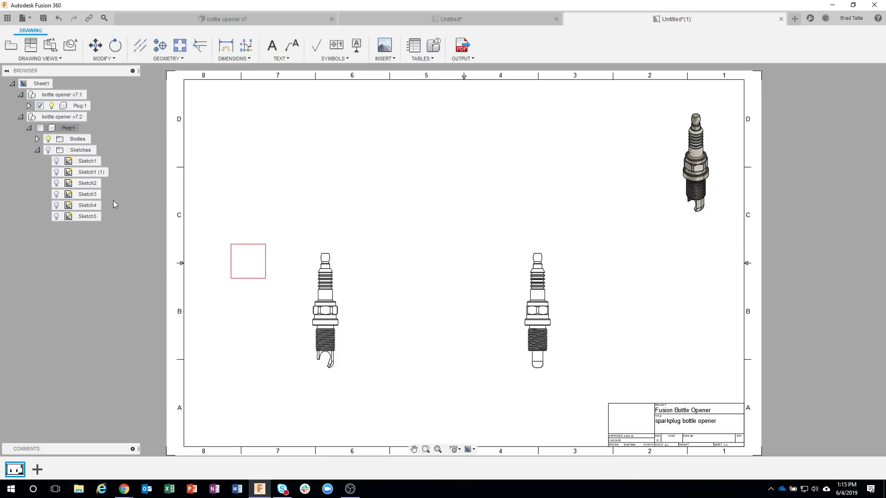
{"action": "left_click", "coordinate": [48, 151]}
{"action": "left_click", "coordinate": [56, 160]}
{"action": "left_click", "coordinate": [56, 161]}
{"action": "left_click", "coordinate": [40, 128]}
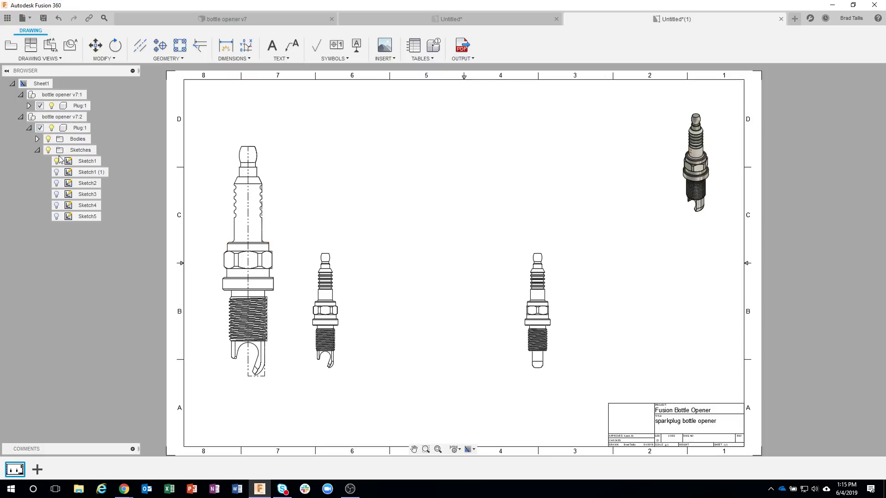
{"action": "left_click", "coordinate": [47, 139]}
{"action": "left_click", "coordinate": [48, 139]}
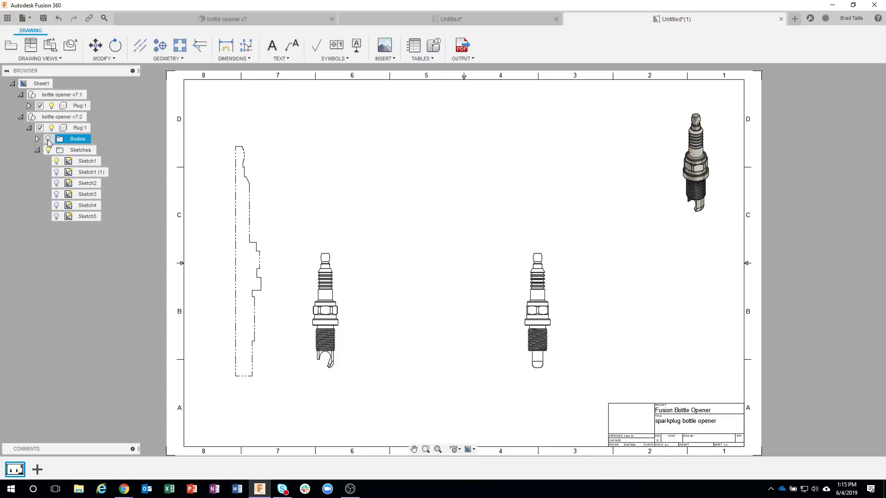
Step: Show the bodies in the 4:1 view for comparison, hide them again, and highlight Sketch1's profile
{"action": "left_click", "coordinate": [48, 138]}
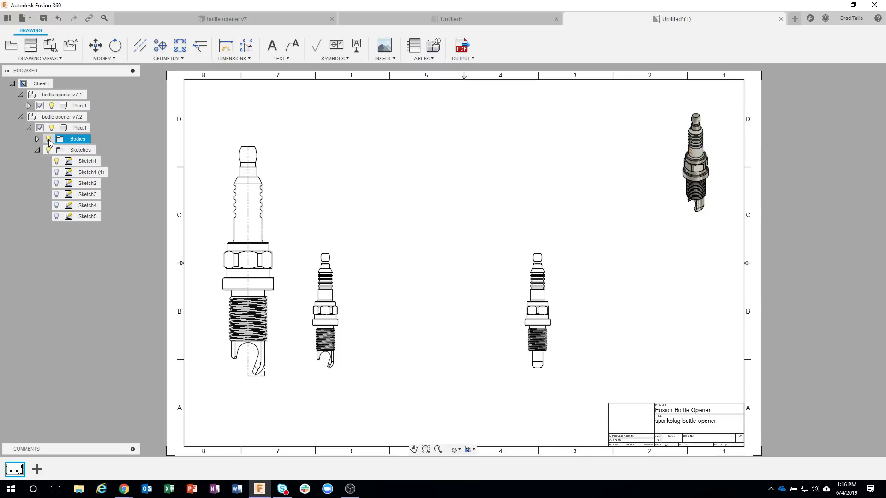
{"action": "left_click", "coordinate": [49, 139]}
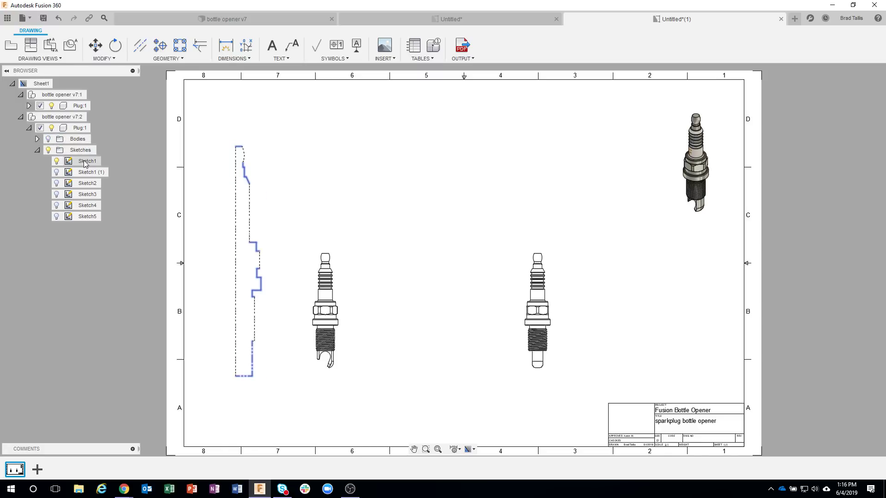
{"action": "left_click", "coordinate": [69, 161]}
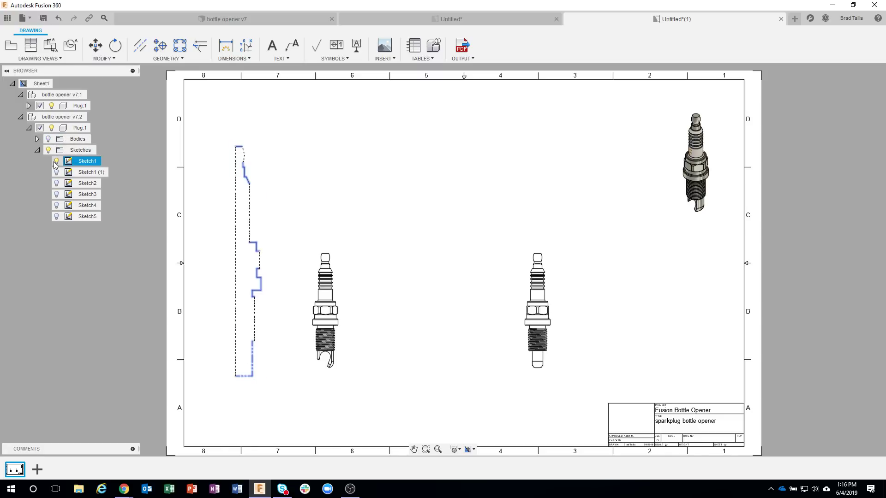
{"action": "left_click", "coordinate": [208, 302]}
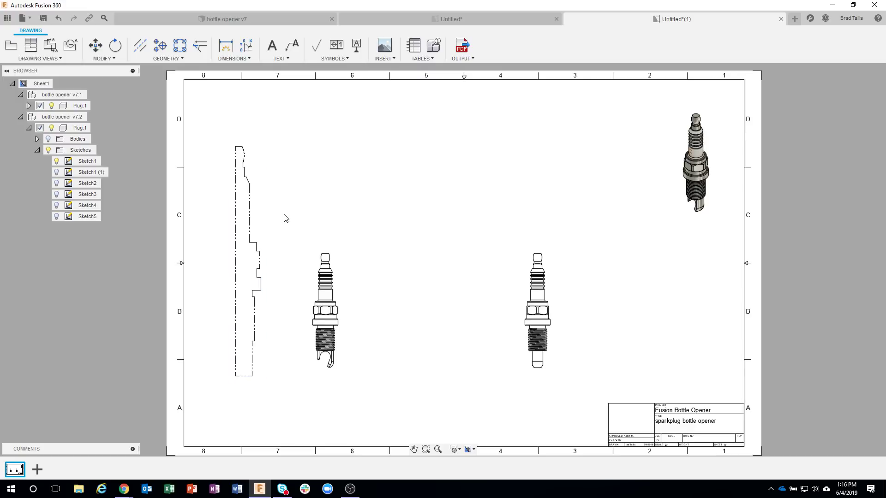
Step: Edit the enlarged sketch-profile view and set its scale to 5:1, trying 5.5:1 as an alternative
{"action": "right_click", "coordinate": [266, 199]}
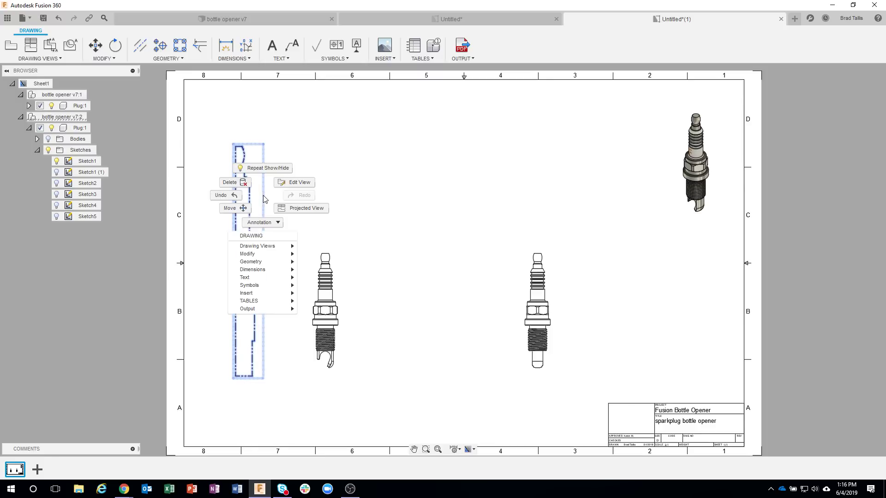
{"action": "left_click", "coordinate": [295, 181]}
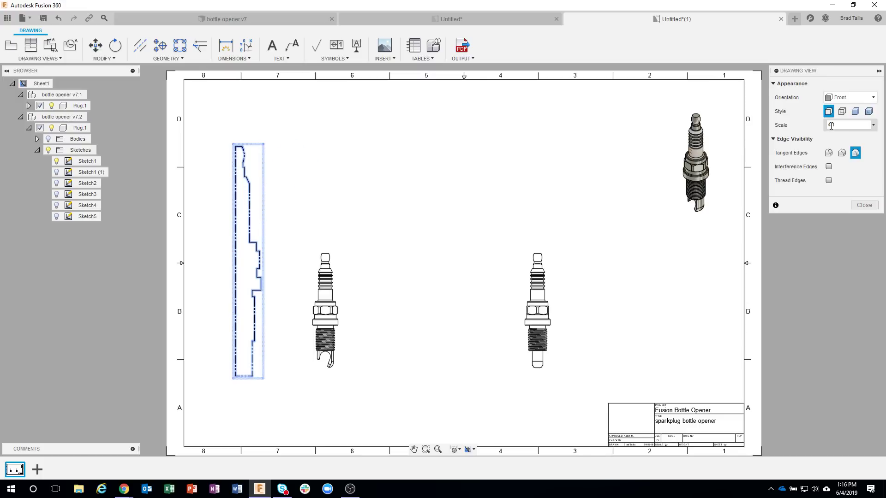
{"action": "left_click", "coordinate": [828, 125]}
{"action": "left_click", "coordinate": [873, 125]}
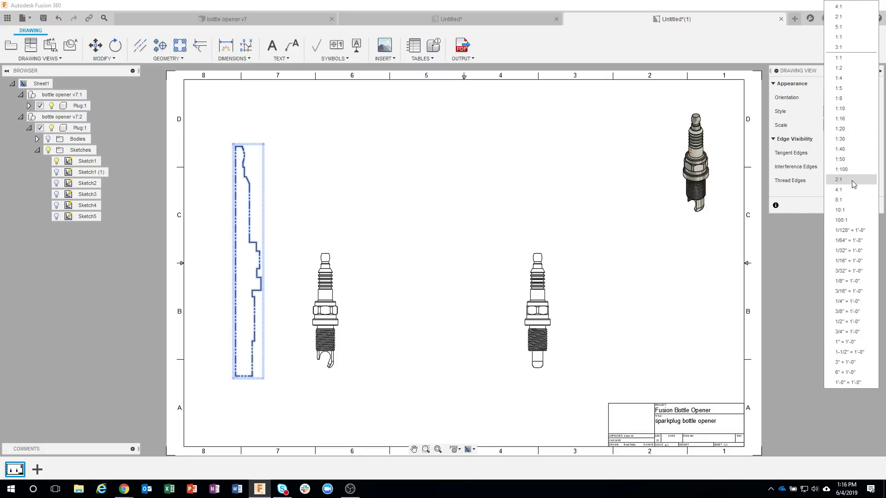
{"action": "left_click", "coordinate": [789, 55]}
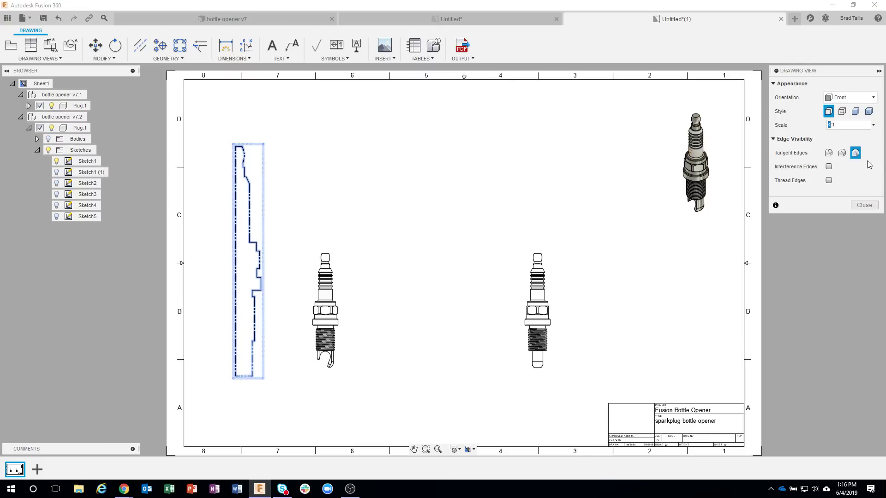
{"action": "key", "text": "Return"}
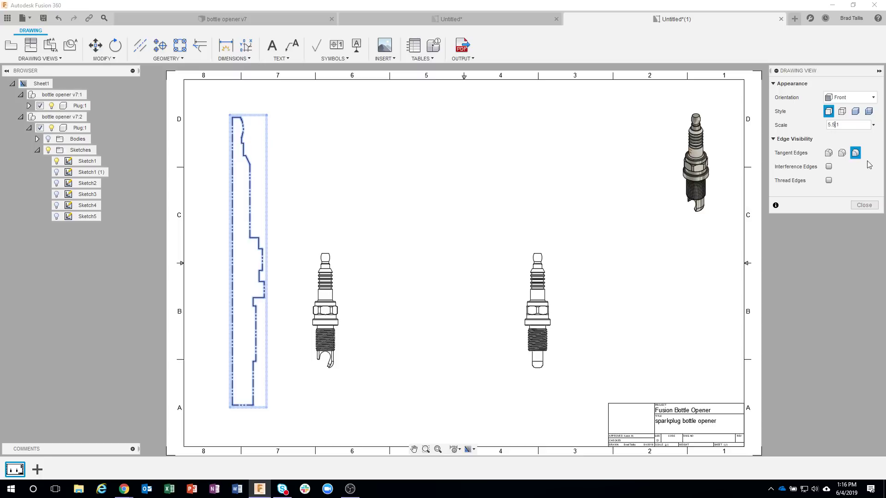
{"action": "key", "text": "Return"}
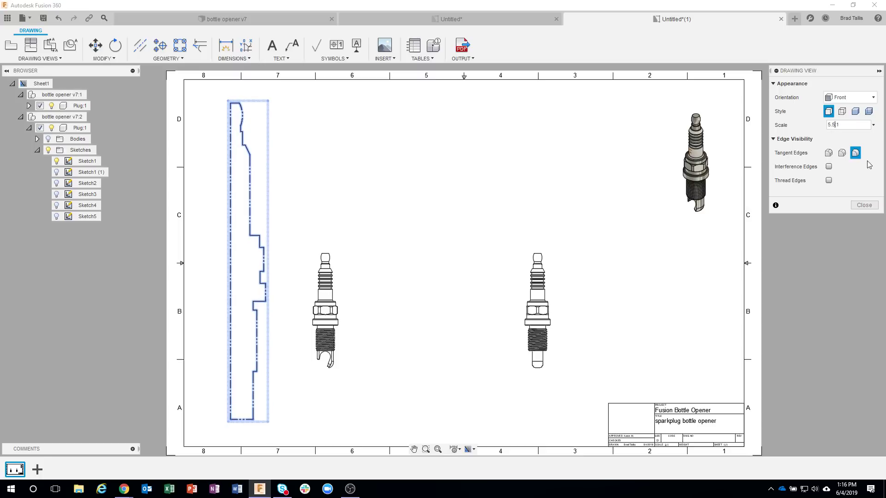
{"action": "key", "text": "Return"}
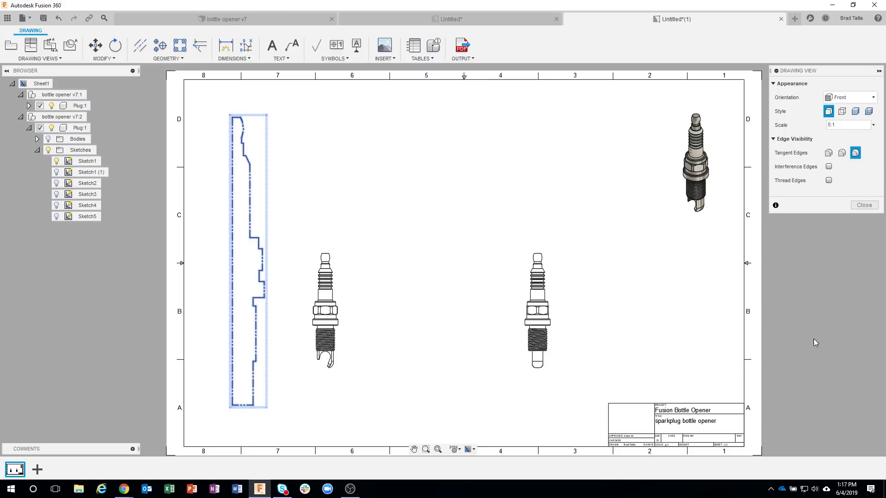
{"action": "left_click", "coordinate": [864, 205]}
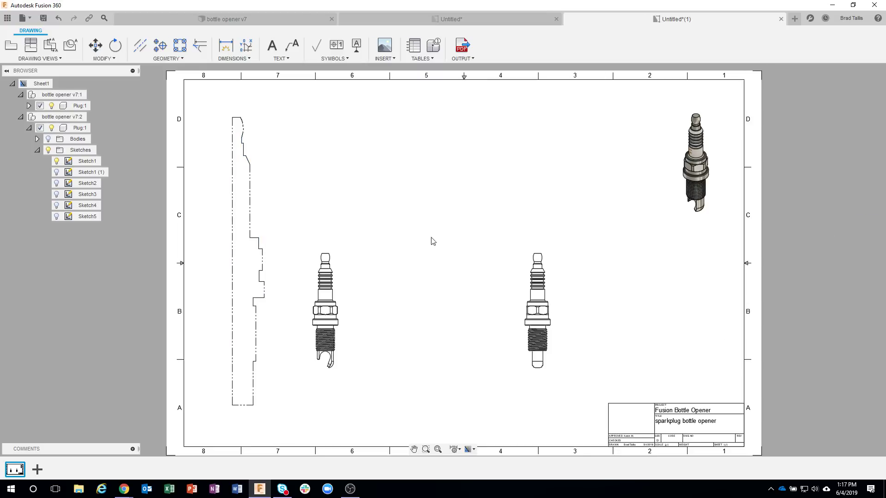
Step: Move the front view slightly to the right, farther from the enlarged sketch profile, keeping its height on the sheet
{"action": "left_click", "coordinate": [325, 312]}
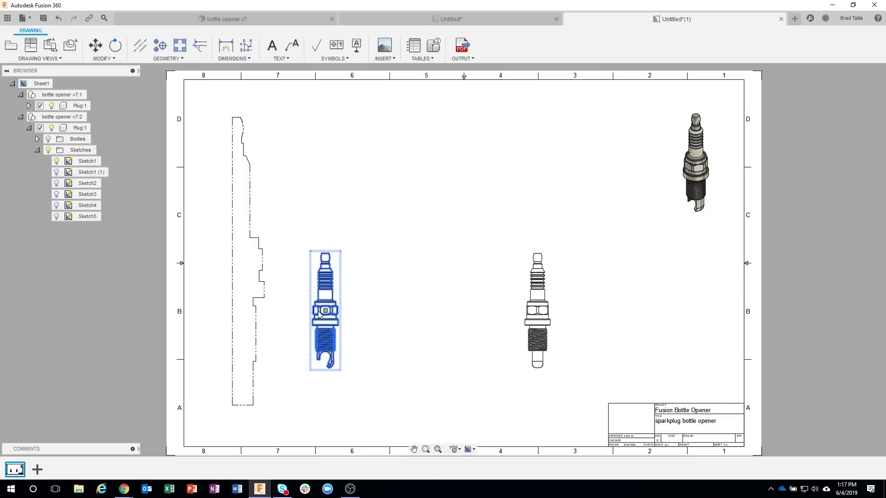
{"action": "left_click", "coordinate": [344, 314]}
{"action": "left_click", "coordinate": [305, 210]}
{"action": "left_click", "coordinate": [294, 189]}
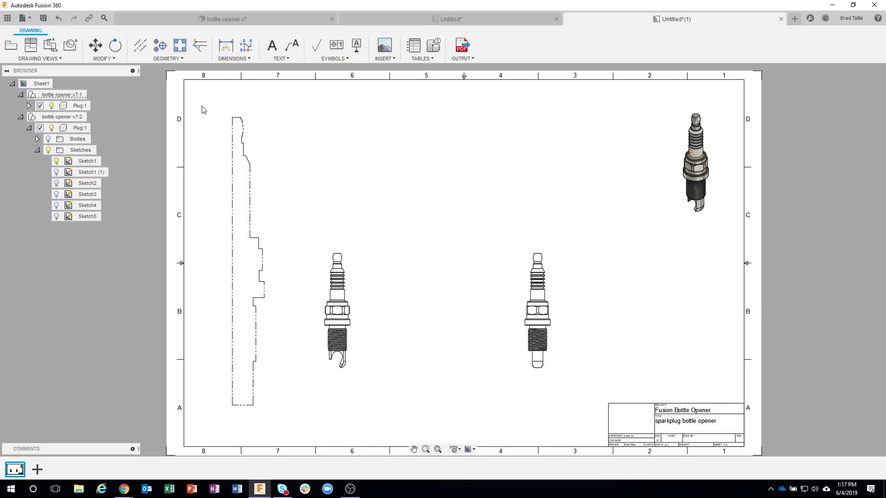
Step: Check the dimensioned reference drawing, and dimension the height of the straight collar above the cone in the new drawing's front view
{"action": "left_click", "coordinate": [411, 21]}
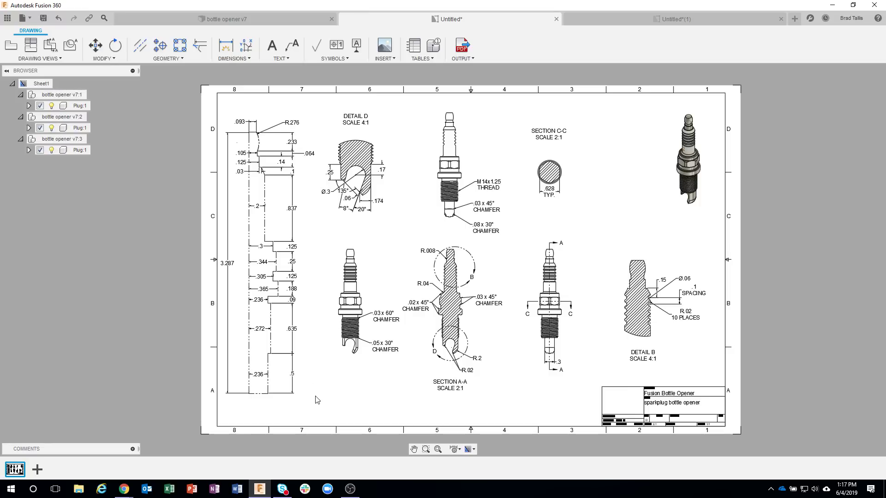
{"action": "left_click", "coordinate": [600, 19]}
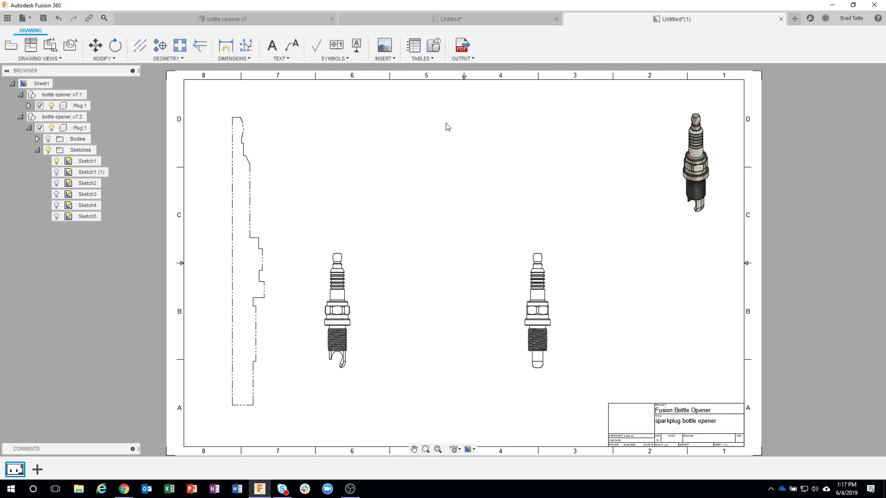
{"action": "scroll", "coordinate": [378, 313], "scroll_direction": "up", "scroll_amount": 5}
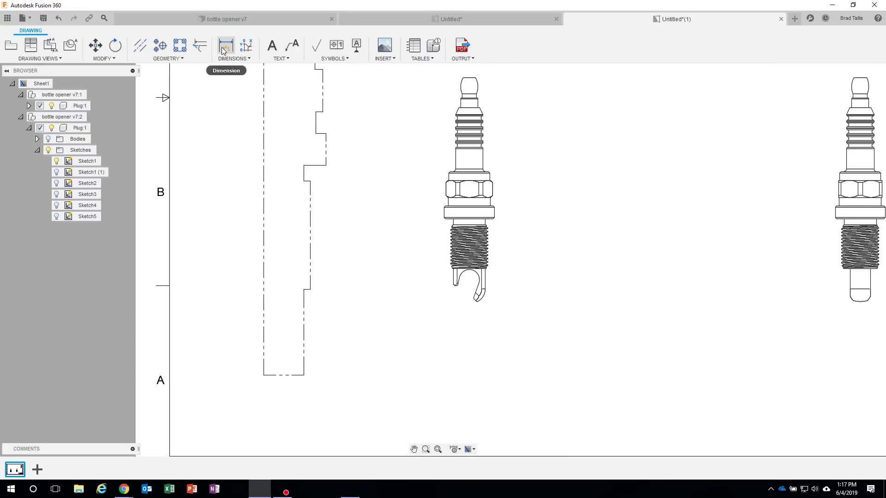
{"action": "left_click", "coordinate": [234, 59]}
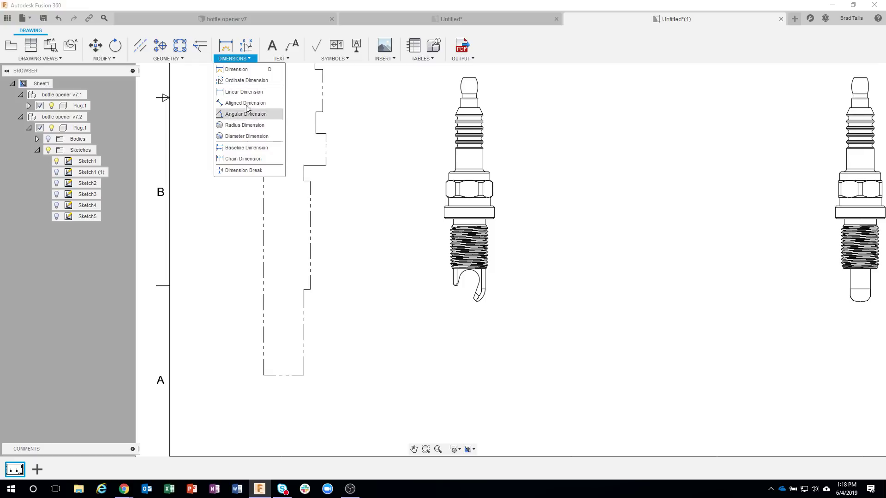
{"action": "left_click", "coordinate": [237, 70]}
{"action": "middle_click_drag", "start_coordinate": [522, 293], "coordinate": [514, 342]}
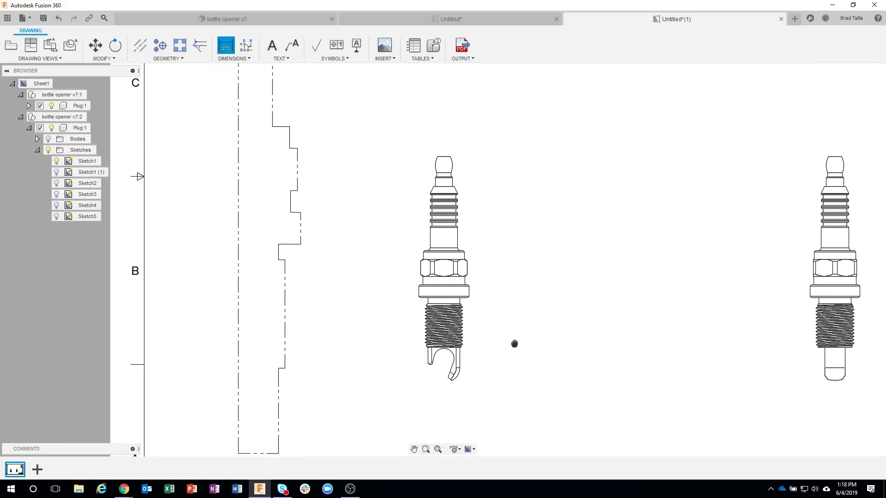
{"action": "scroll", "coordinate": [463, 194], "scroll_direction": "up", "scroll_amount": 5}
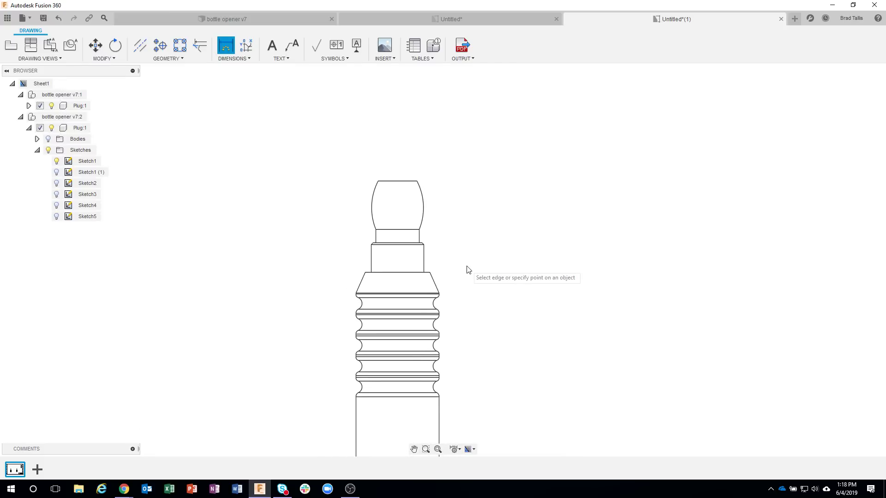
{"action": "scroll", "coordinate": [464, 269], "scroll_direction": "up", "scroll_amount": 2}
{"action": "left_click", "coordinate": [400, 253]}
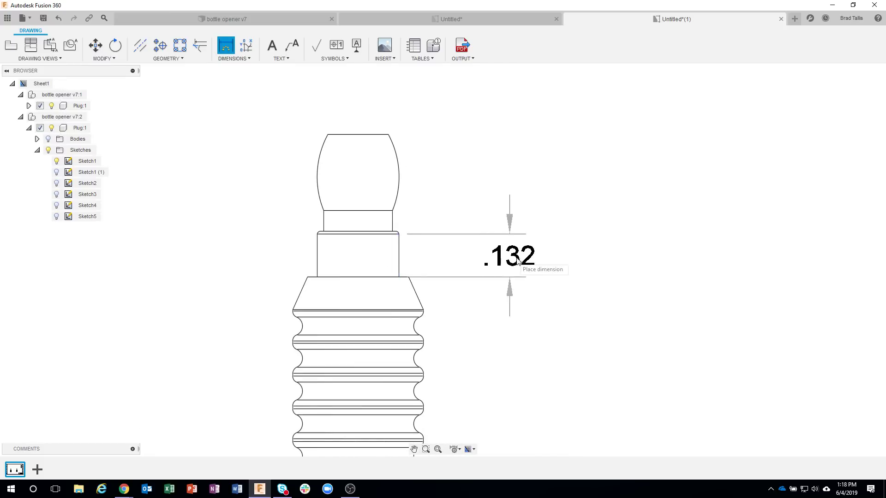
{"action": "left_click", "coordinate": [525, 265]}
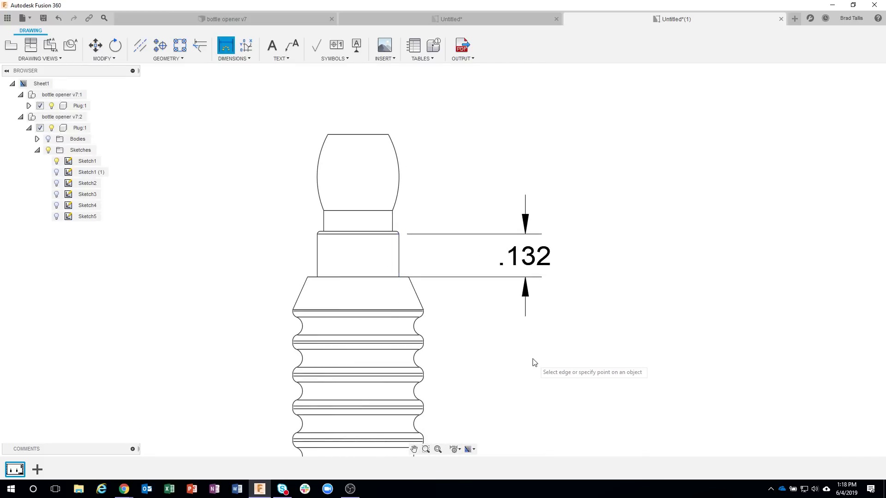
Step: Add a radius dimension to the rounded edge directly below the cone on the right side of the front view
{"action": "scroll", "coordinate": [427, 340], "scroll_direction": "up", "scroll_amount": 2}
{"action": "scroll", "coordinate": [427, 340], "scroll_direction": "up", "scroll_amount": 2}
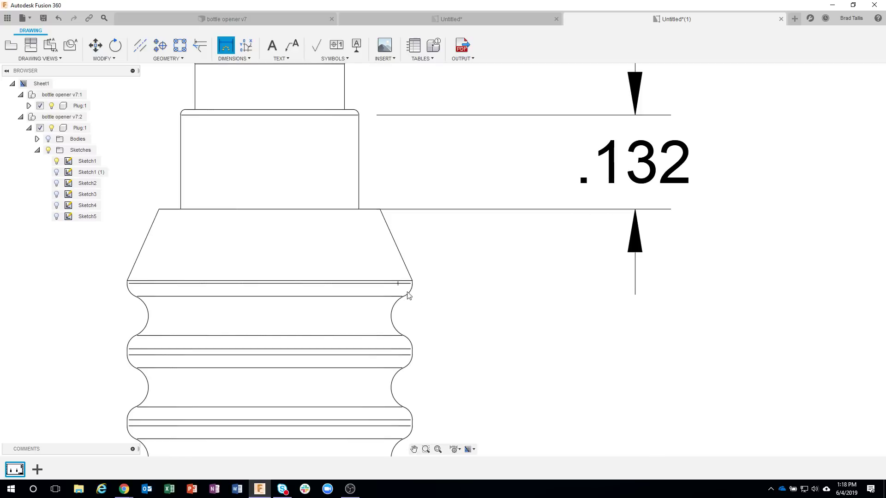
{"action": "left_click", "coordinate": [415, 293]}
{"action": "left_click", "coordinate": [623, 379]}
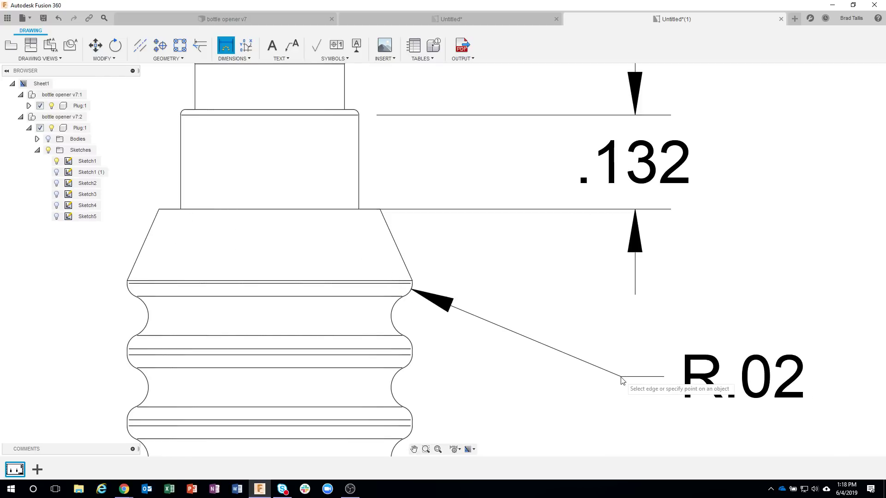
Step: Dimension the opener hook's inner arc as a diameter, placing the text below and to the left of the front view
{"action": "scroll", "coordinate": [560, 366], "scroll_direction": "down", "scroll_amount": 4}
{"action": "scroll", "coordinate": [551, 290], "scroll_direction": "down", "scroll_amount": 2}
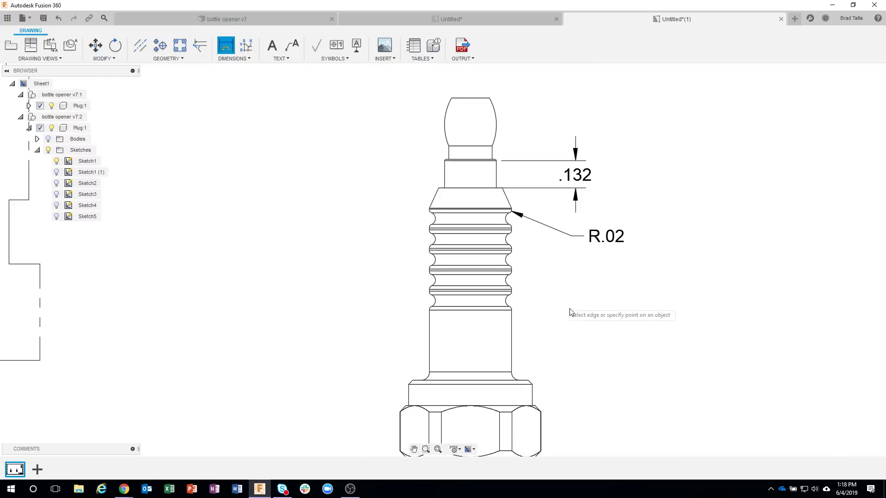
{"action": "scroll", "coordinate": [530, 263], "scroll_direction": "up", "scroll_amount": 1}
{"action": "scroll", "coordinate": [514, 309], "scroll_direction": "up", "scroll_amount": 1}
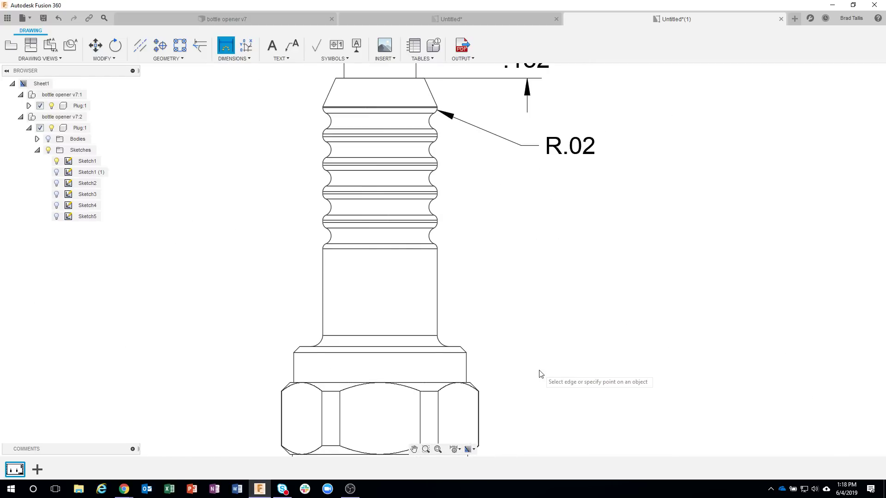
{"action": "scroll", "coordinate": [540, 372], "scroll_direction": "down", "scroll_amount": 3}
{"action": "scroll", "coordinate": [540, 360], "scroll_direction": "up", "scroll_amount": 1}
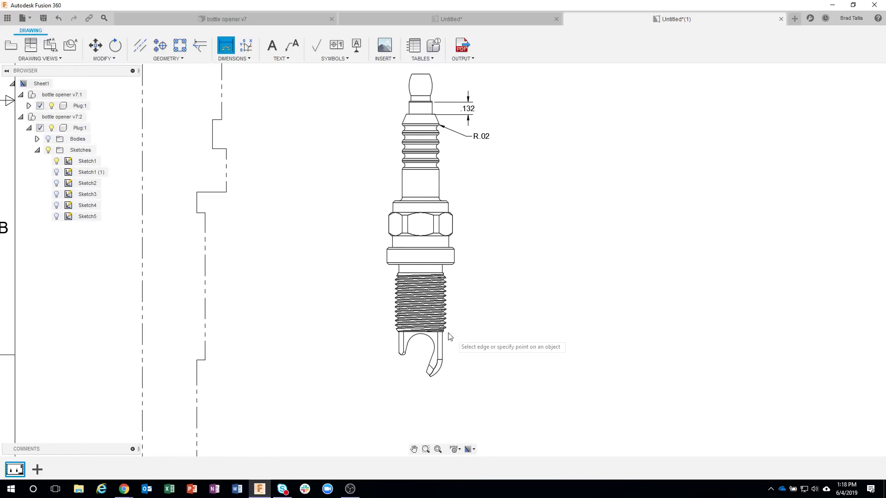
{"action": "left_click", "coordinate": [433, 343]}
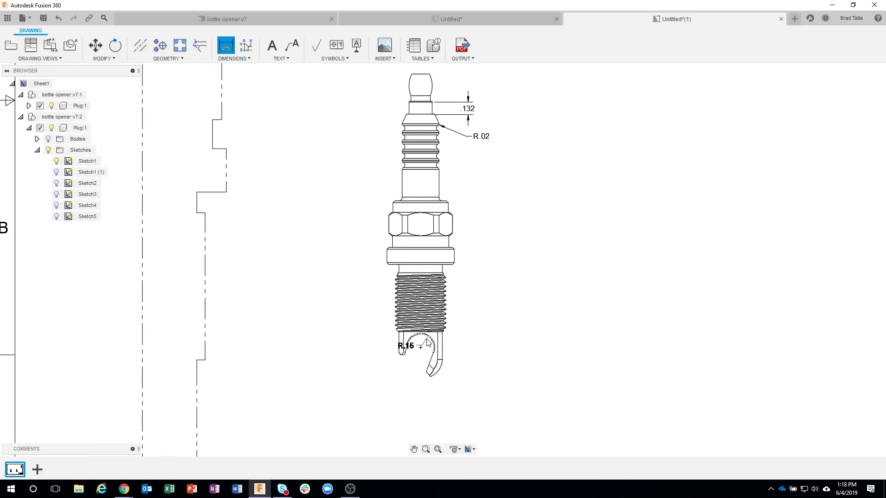
{"action": "right_click", "coordinate": [385, 389]}
{"action": "left_click", "coordinate": [381, 421]}
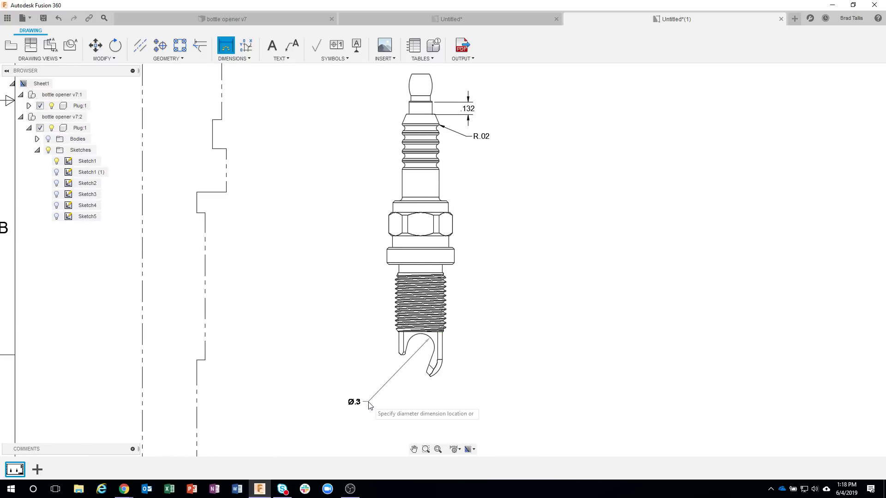
{"action": "left_click", "coordinate": [379, 386]}
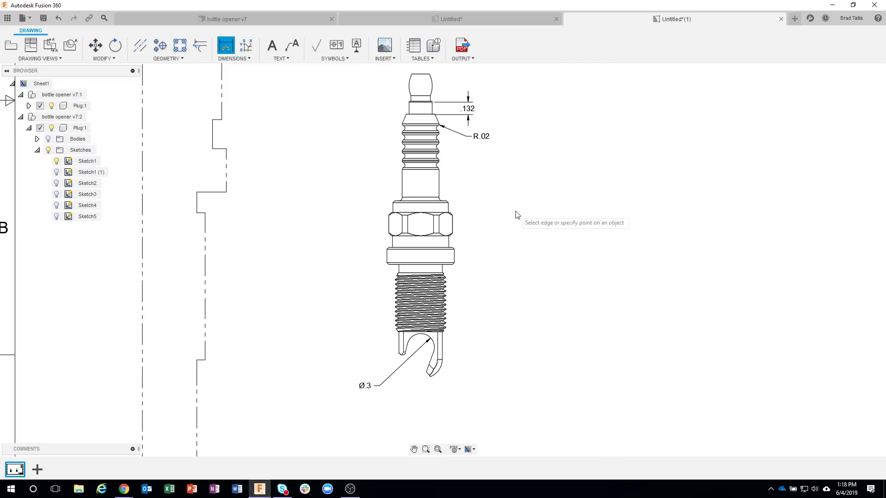
Step: Dimension the angle between the wide flange's lower-right chamfer and its vertical edge, and end the Dimension command
{"action": "scroll", "coordinate": [505, 262], "scroll_direction": "up", "scroll_amount": 5}
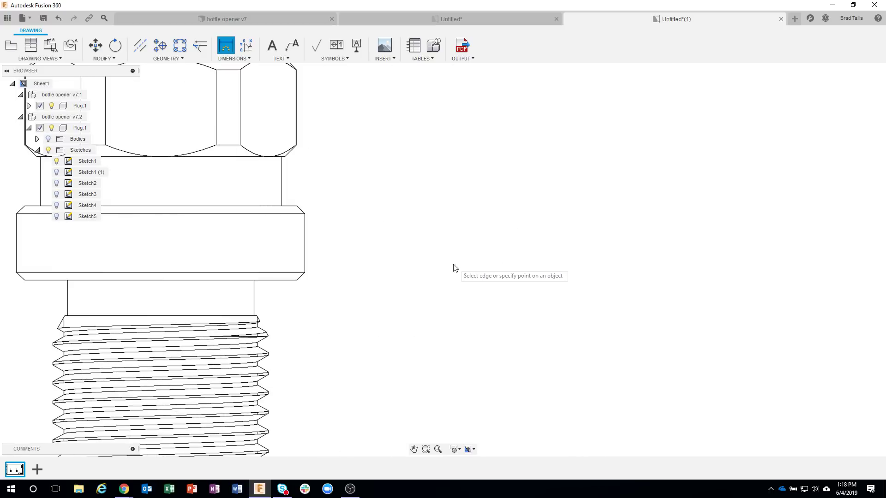
{"action": "left_click", "coordinate": [303, 278]}
{"action": "left_click", "coordinate": [304, 255]}
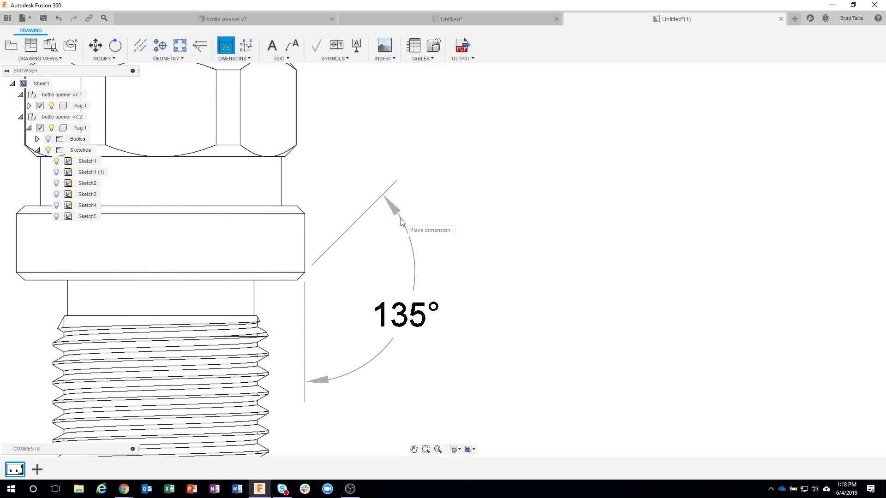
{"action": "left_click", "coordinate": [398, 221]}
{"action": "scroll", "coordinate": [519, 346], "scroll_direction": "down", "scroll_amount": 5}
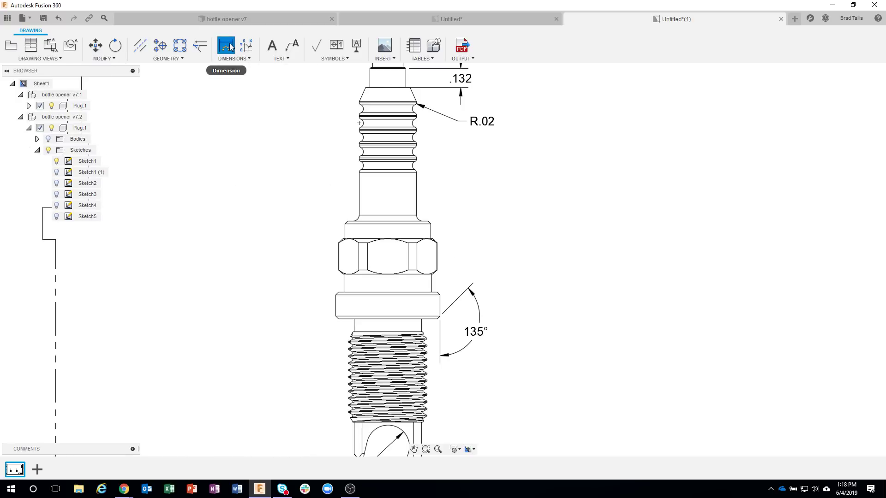
{"action": "scroll", "coordinate": [230, 158], "scroll_direction": "down", "scroll_amount": 2}
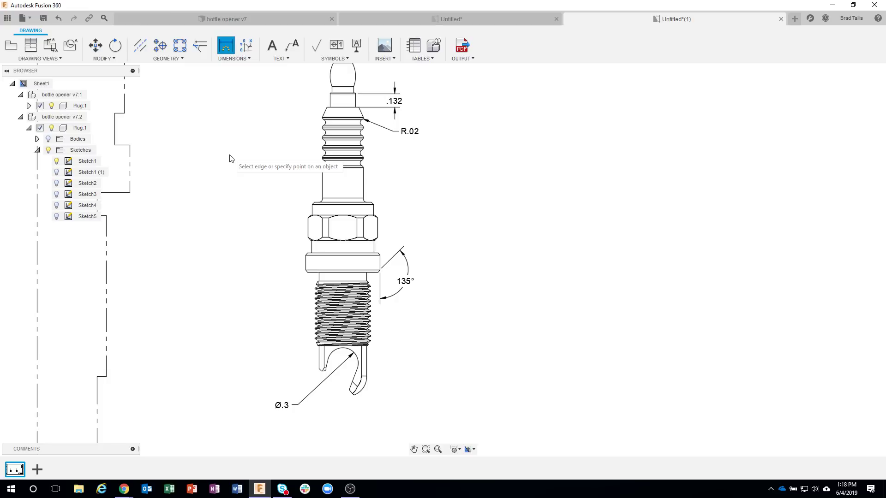
{"action": "key", "text": "Escape"}
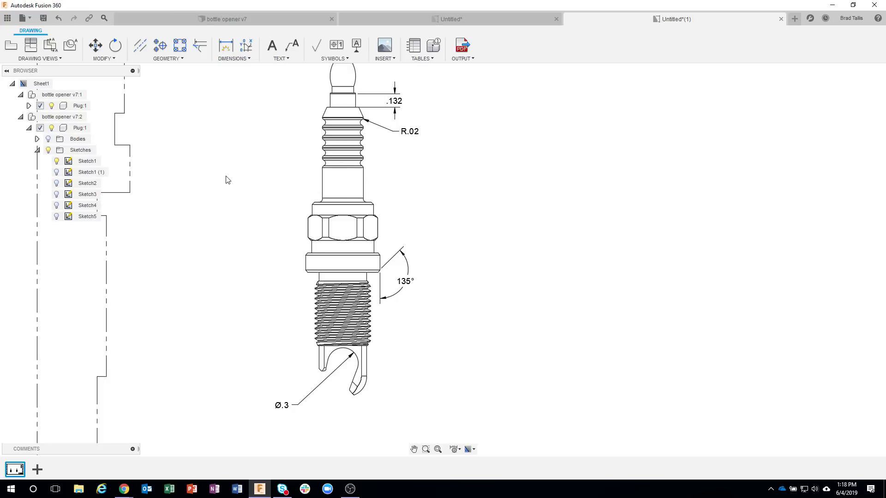
Step: Undo the collar height, radius, hook diameter and chamfer angle dimensions in the front view
{"action": "key", "text": "ctrl+z"}
{"action": "key", "text": "ctrl+z"}
{"action": "key", "text": "ctrl+z"}
{"action": "key", "text": "ctrl+z"}
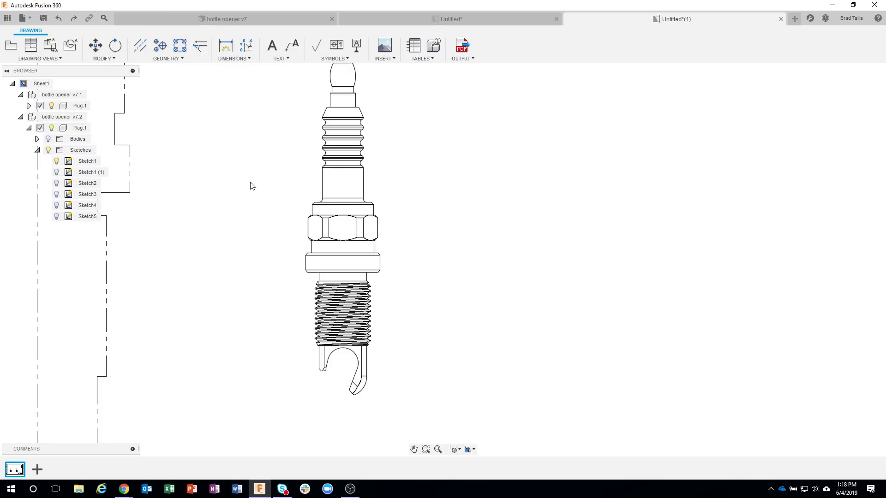
{"action": "scroll", "coordinate": [365, 228], "scroll_direction": "down", "scroll_amount": 4}
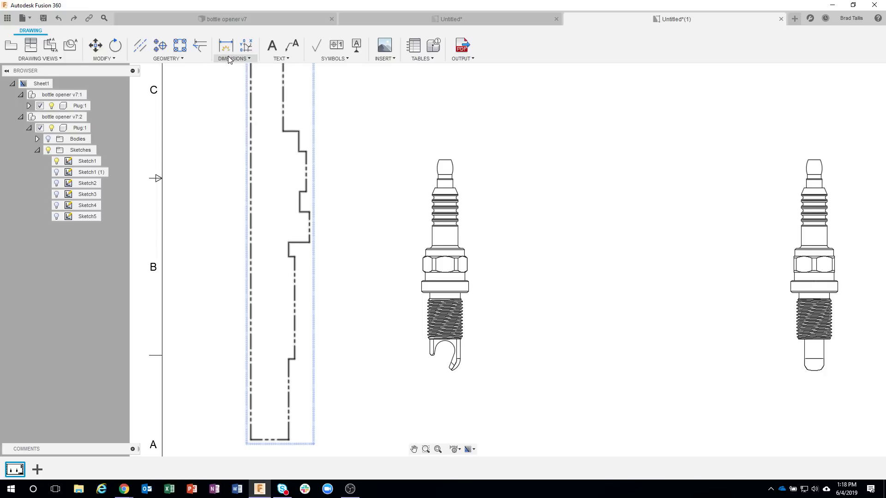
{"action": "left_click", "coordinate": [229, 59]}
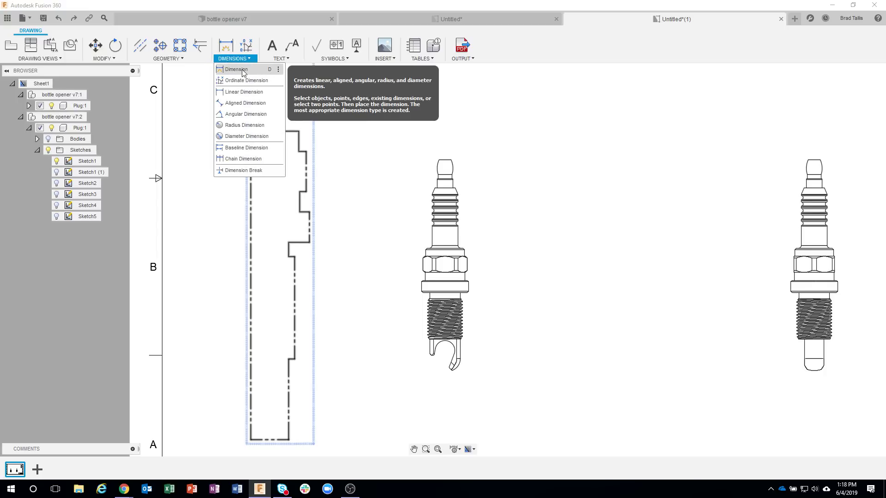
{"action": "left_click", "coordinate": [227, 50]}
{"action": "middle_click_drag", "start_coordinate": [356, 257], "coordinate": [388, 181]}
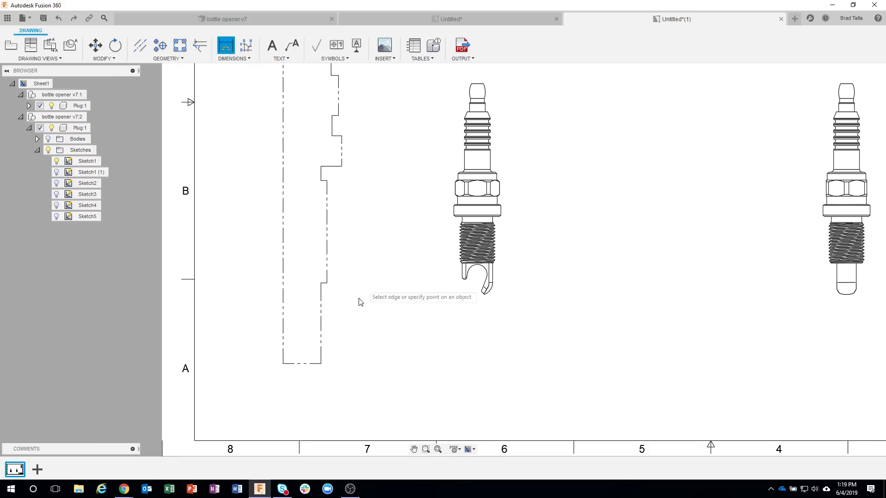
{"action": "scroll", "coordinate": [356, 317], "scroll_direction": "up", "scroll_amount": 2}
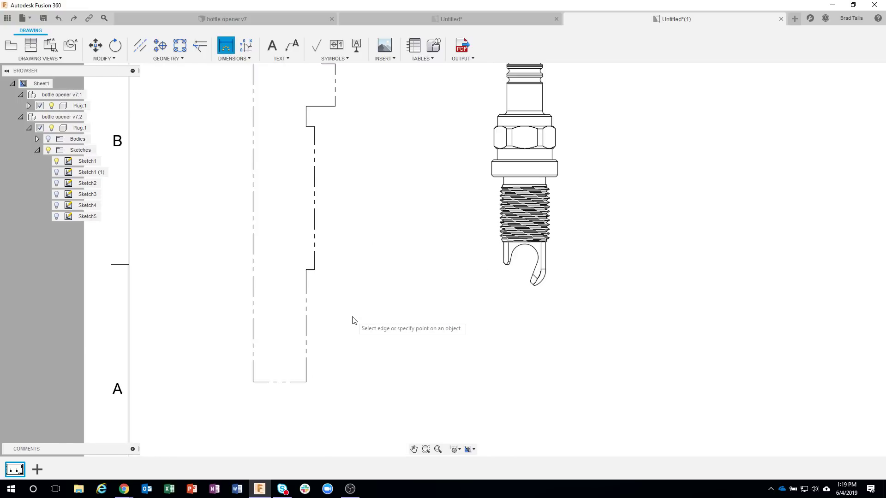
{"action": "left_click", "coordinate": [306, 382]}
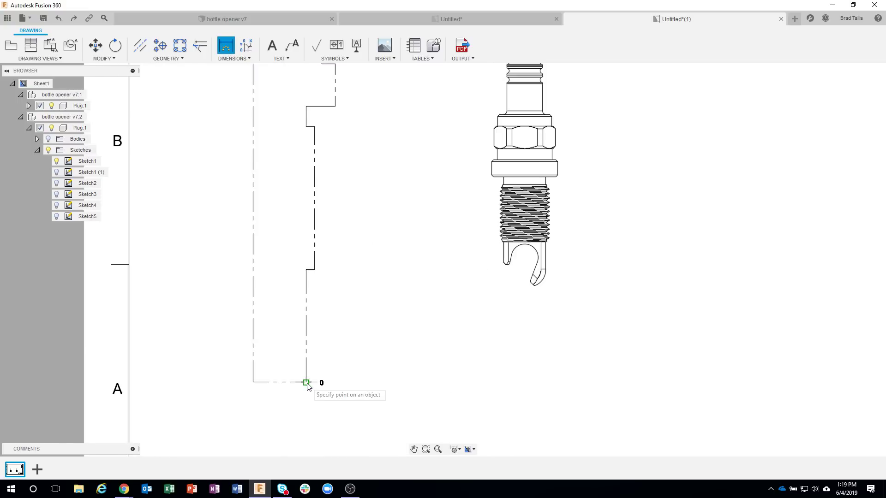
{"action": "left_click", "coordinate": [314, 270]}
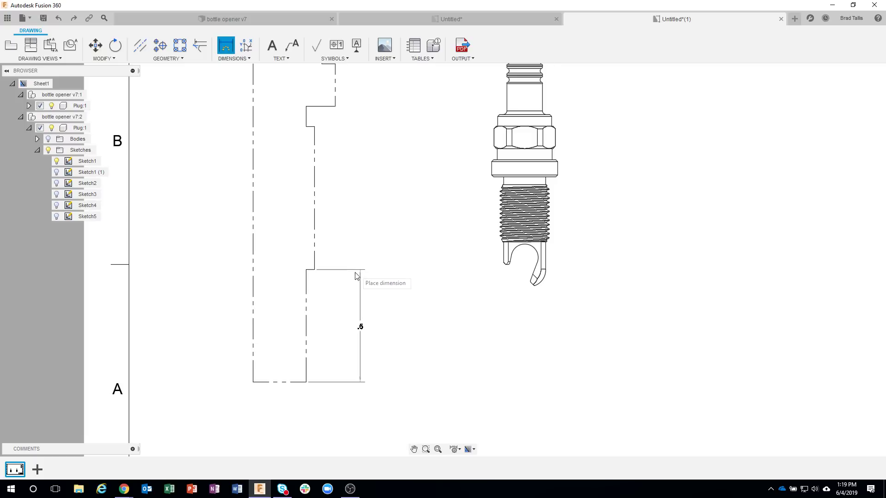
{"action": "left_click", "coordinate": [309, 270]}
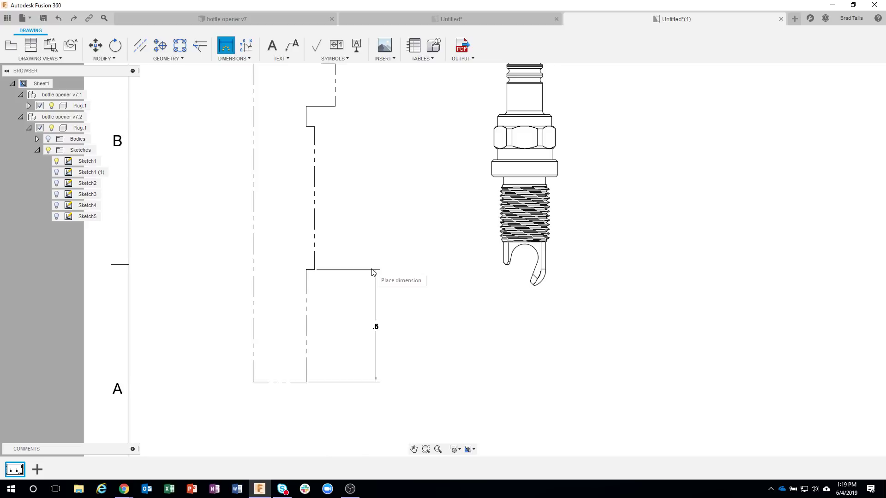
{"action": "key", "text": "Escape"}
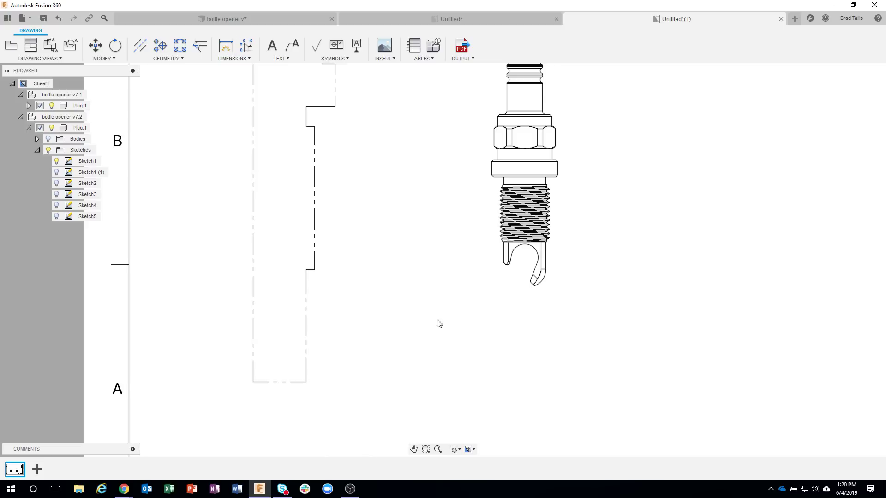
Step: Set the drawing's annotation text height to 0.24in and its linear dimension precision to 0.123
{"action": "left_click", "coordinate": [459, 450]}
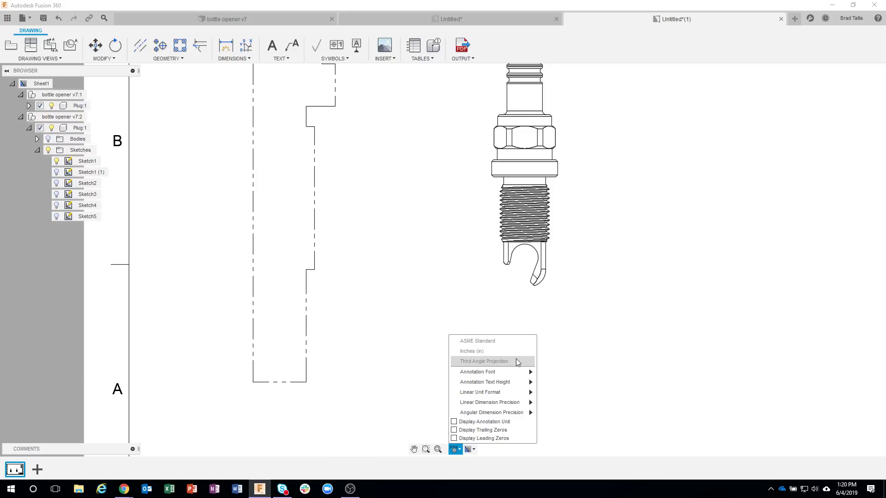
{"action": "mouse_move", "coordinate": [507, 371]}
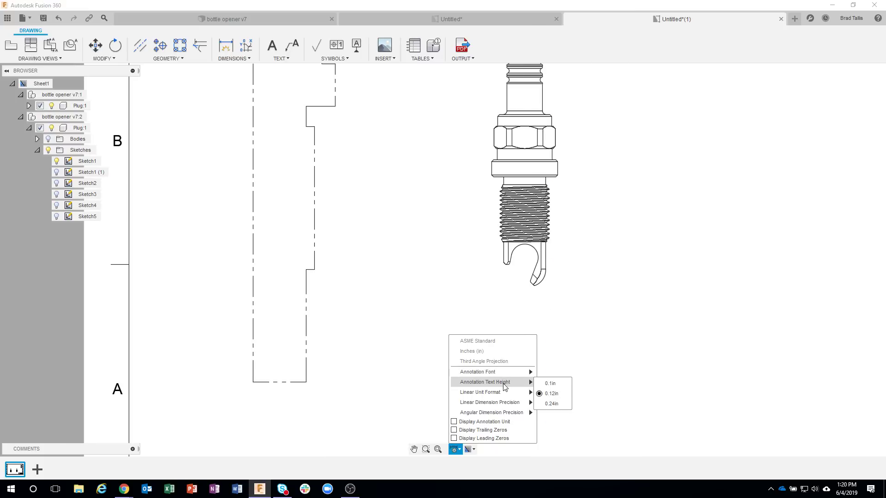
{"action": "left_click", "coordinate": [551, 404]}
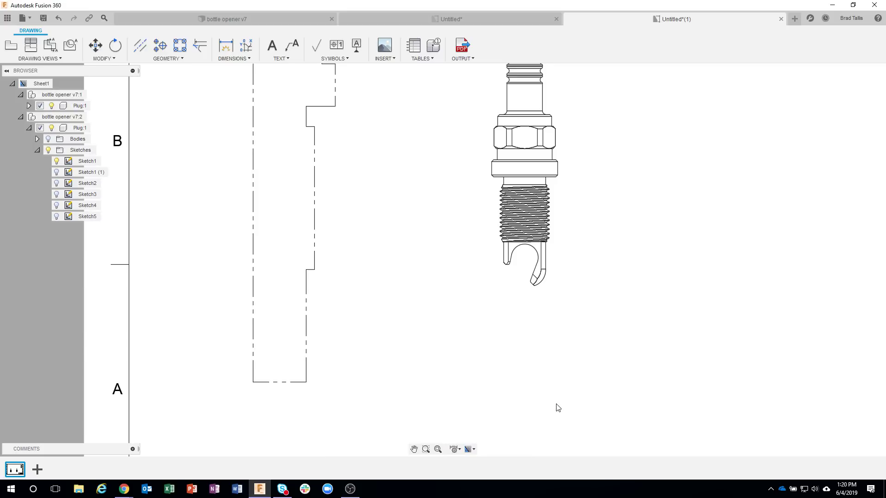
{"action": "left_click", "coordinate": [461, 452]}
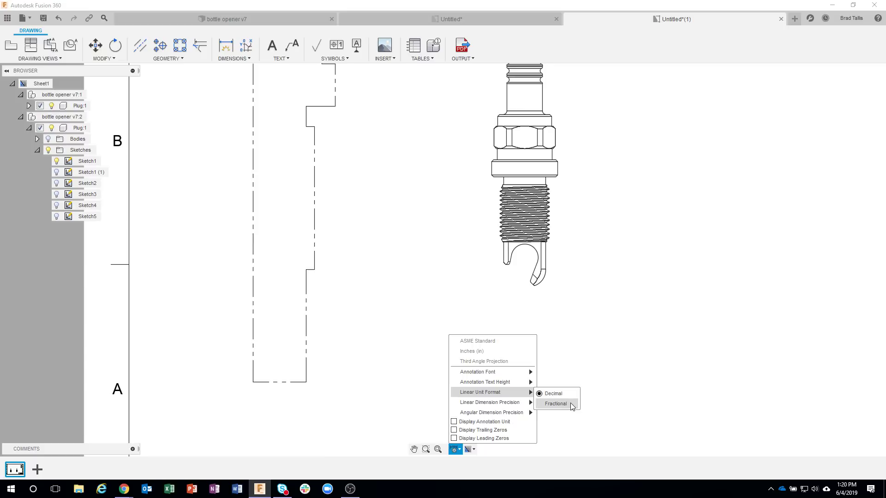
{"action": "mouse_move", "coordinate": [523, 406]}
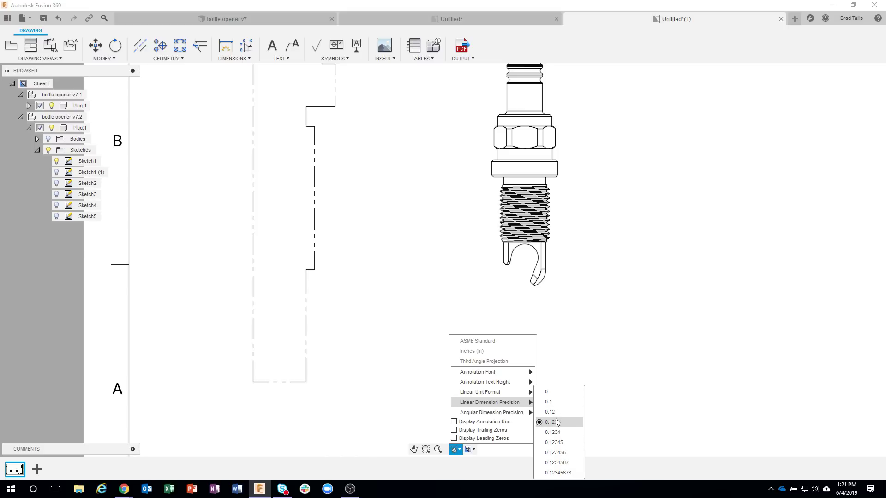
{"action": "left_click", "coordinate": [563, 426]}
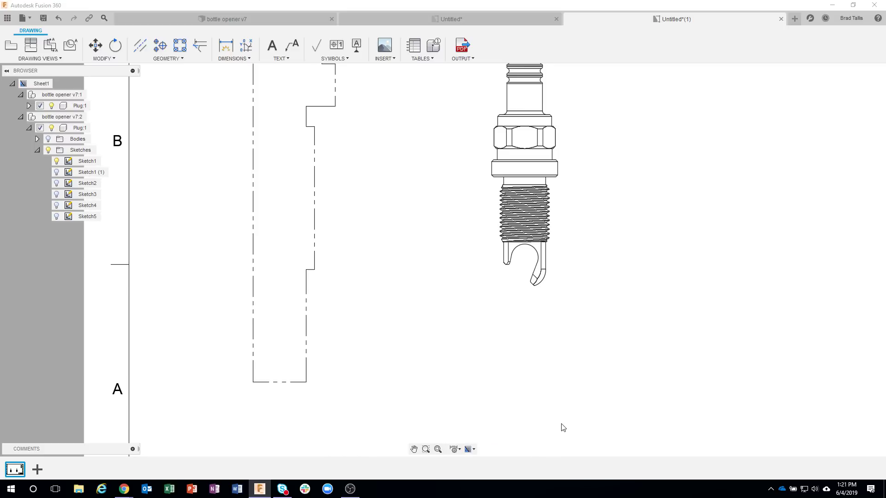
{"action": "left_click", "coordinate": [461, 450]}
{"action": "mouse_move", "coordinate": [493, 413]}
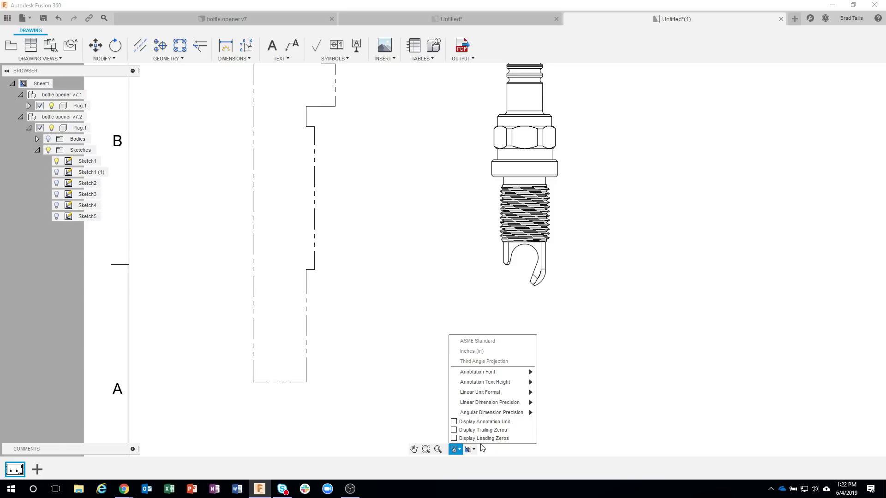
{"action": "left_click", "coordinate": [414, 384]}
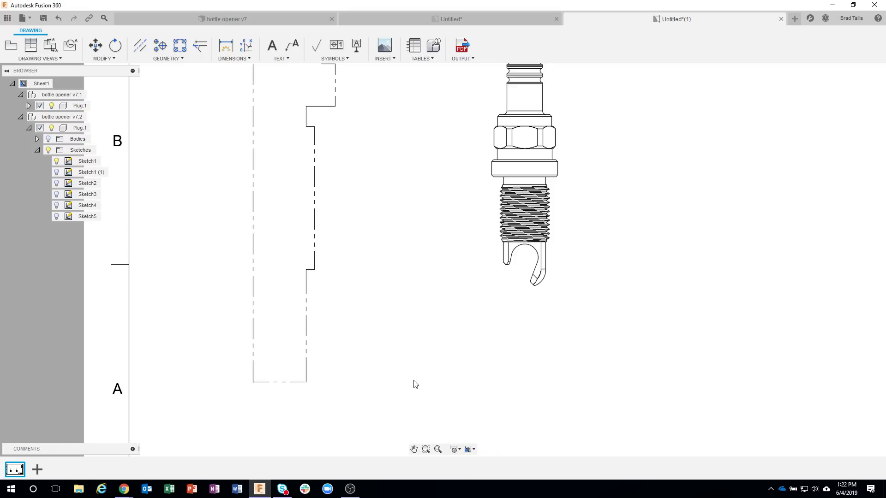
Step: Dimension the height of the lowest vertical segment in the enlarged sketch profile, placing the dimension to the profile's right
{"action": "left_click", "coordinate": [226, 45]}
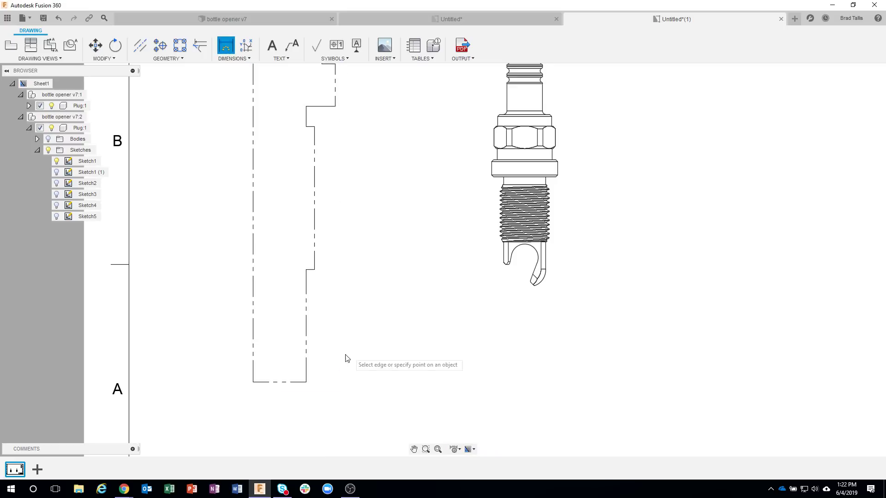
{"action": "left_click", "coordinate": [306, 382]}
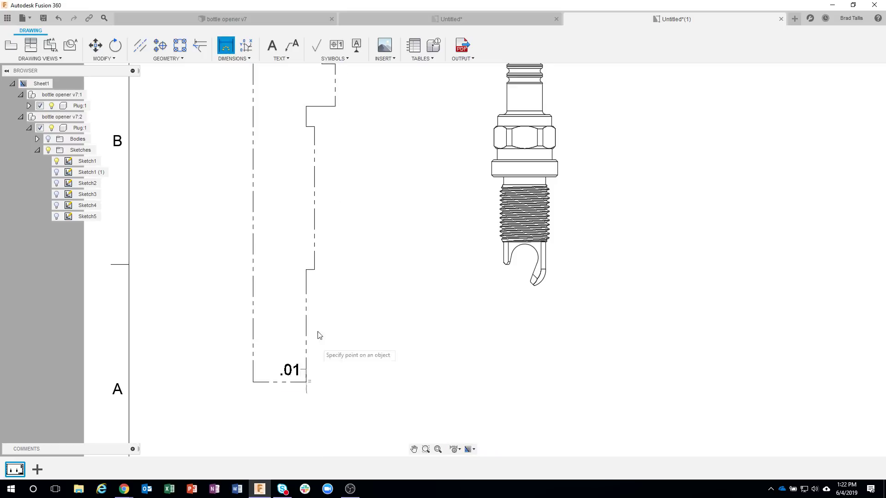
{"action": "left_click", "coordinate": [314, 270]}
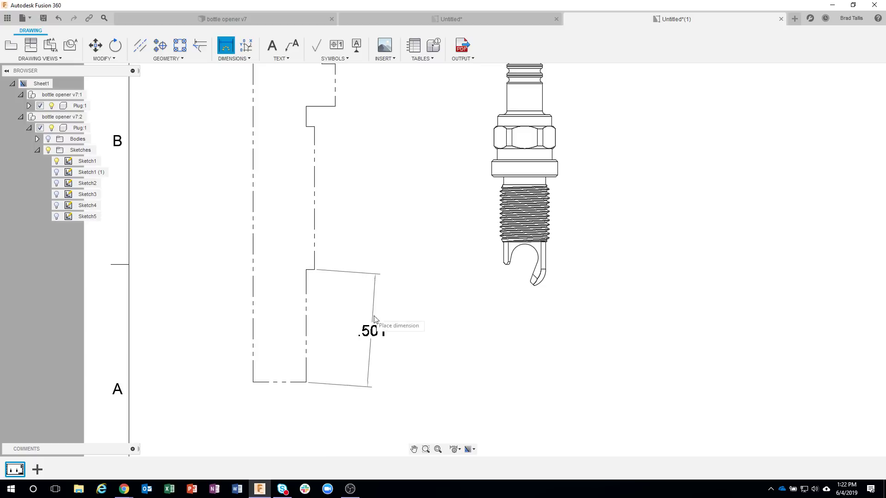
{"action": "left_click", "coordinate": [389, 272]}
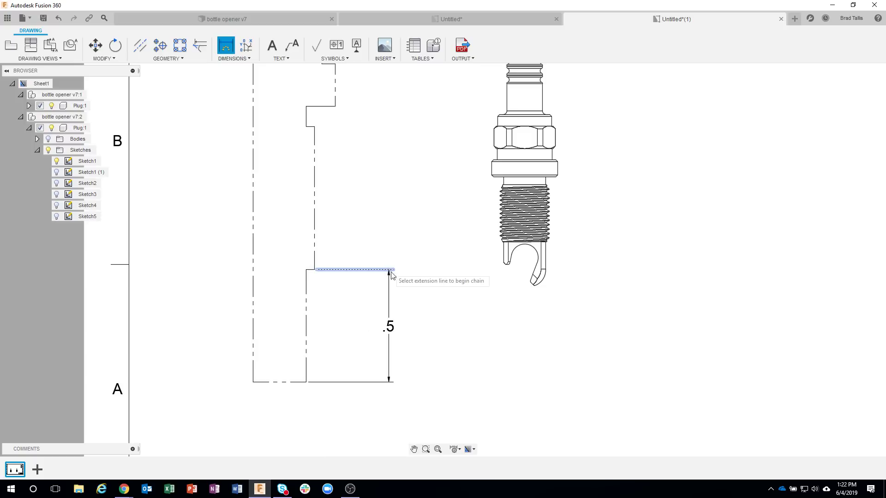
{"action": "middle_click_drag", "start_coordinate": [409, 246], "coordinate": [408, 307]}
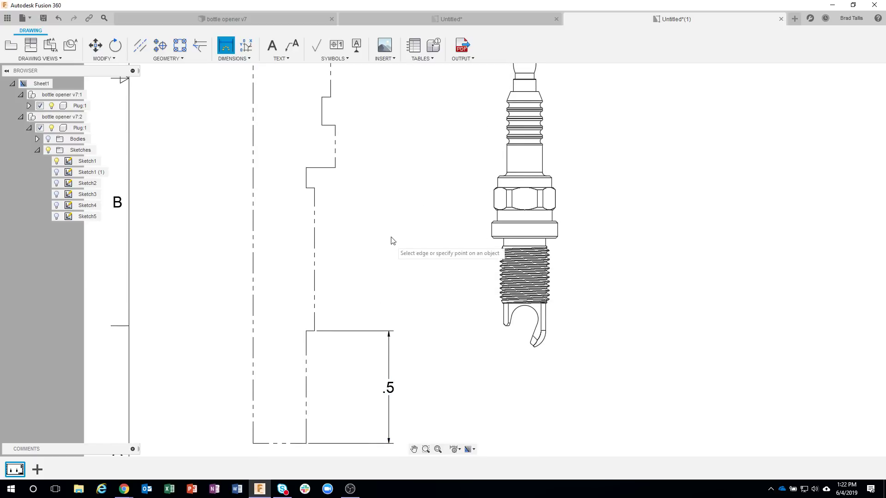
{"action": "left_click", "coordinate": [320, 332]}
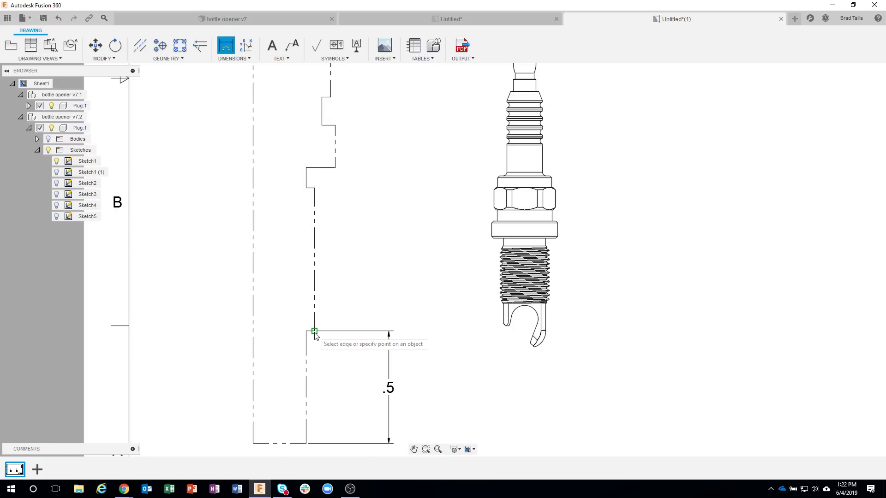
{"action": "left_click", "coordinate": [315, 188]}
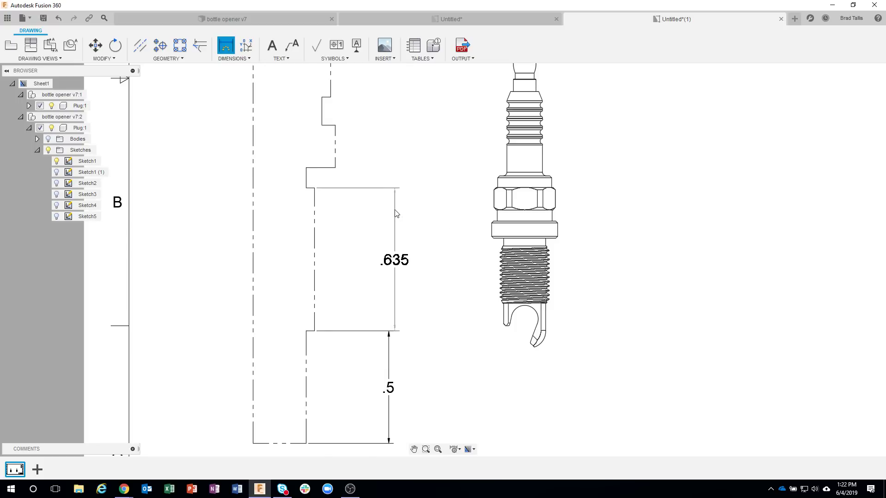
{"action": "key", "text": "Escape"}
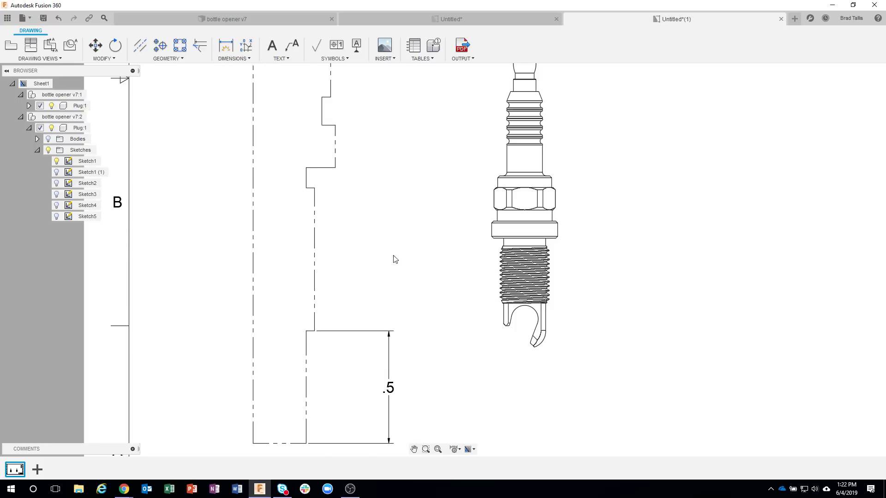
Step: Start a chain dimension from the sketch profile's lowest height dimension and add the height of the segment directly above
{"action": "left_click", "coordinate": [232, 59]}
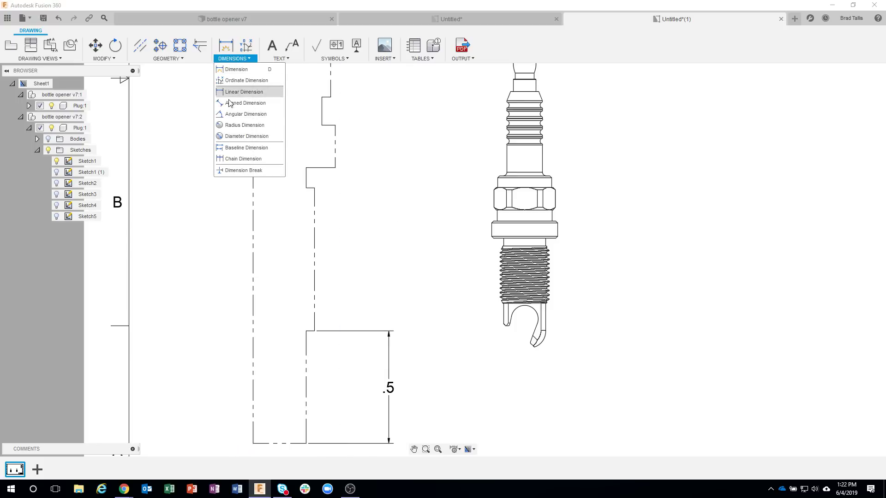
{"action": "left_click", "coordinate": [242, 159]}
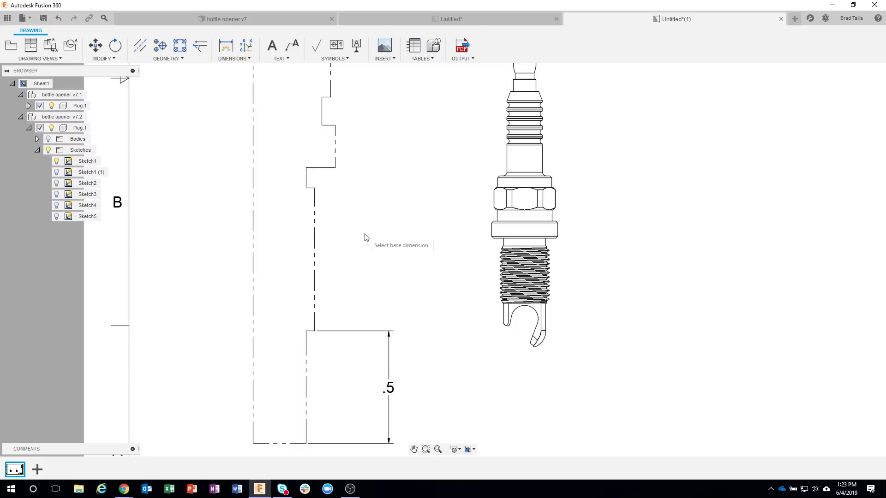
{"action": "left_click", "coordinate": [393, 381]}
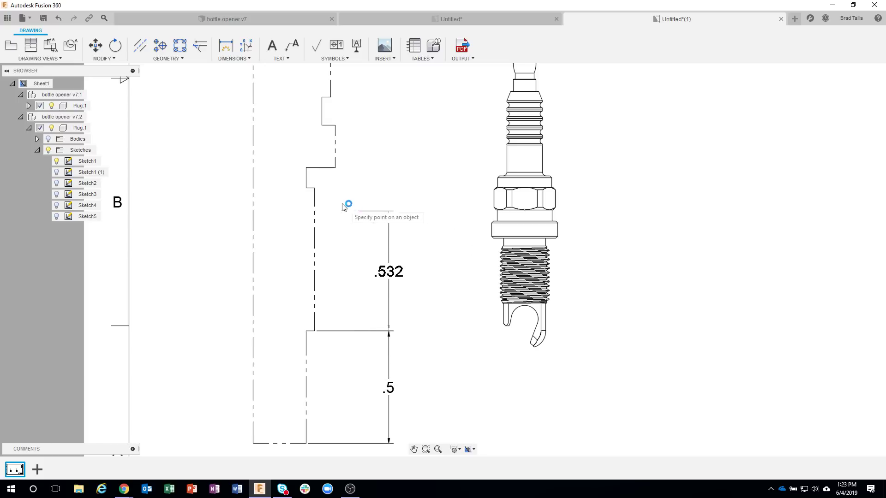
{"action": "left_click", "coordinate": [315, 188]}
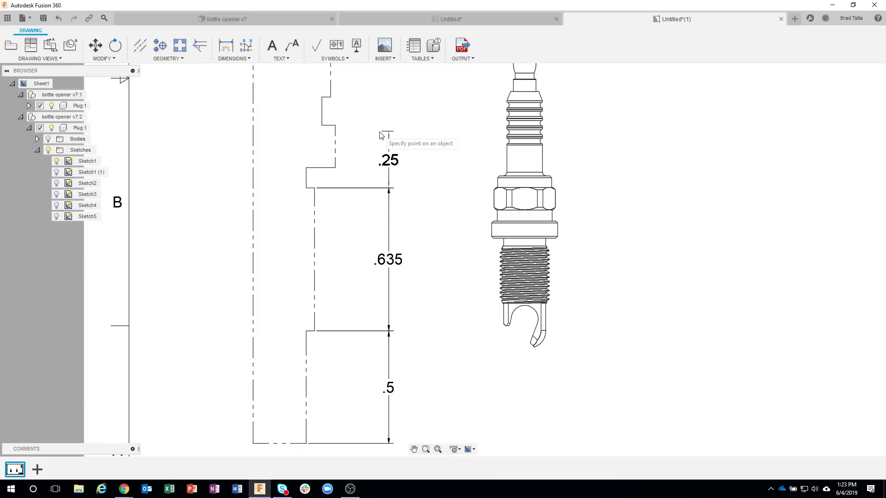
Step: Continue the chain dimension up the profile through the next five step corners, ending at the start of the long straight section
{"action": "middle_click_drag", "start_coordinate": [379, 135], "coordinate": [369, 277]}
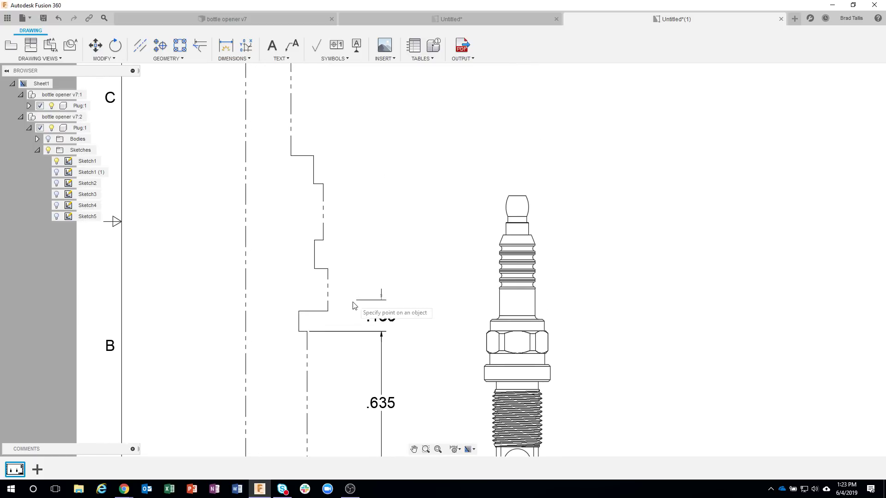
{"action": "left_click", "coordinate": [327, 312]}
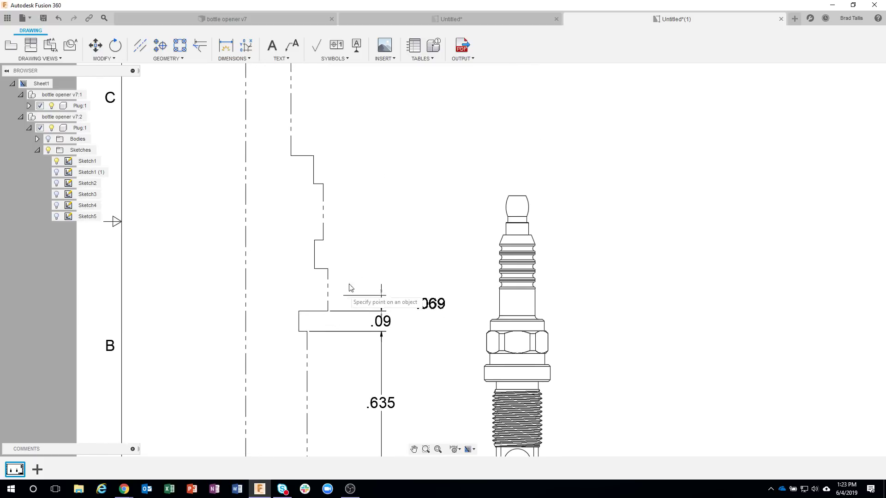
{"action": "left_click", "coordinate": [328, 269]}
{"action": "left_click", "coordinate": [315, 241]}
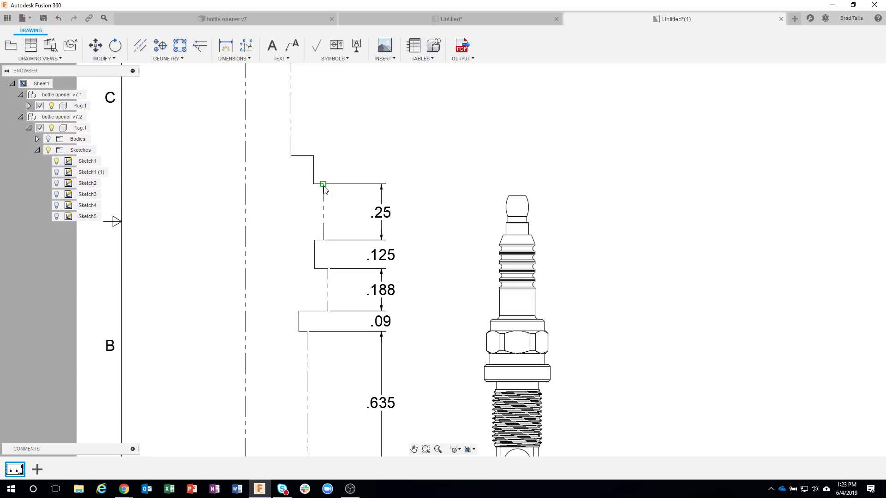
{"action": "left_click", "coordinate": [324, 184]}
{"action": "left_click", "coordinate": [314, 156]}
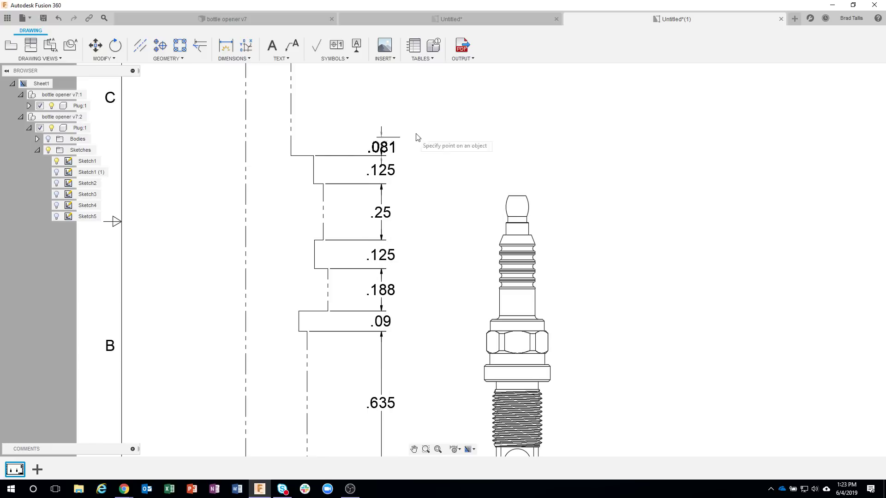
Step: Continue the chain dimension from the long straight section up through the remaining corners to the sketch profile's top edge, and finish it
{"action": "middle_click_drag", "start_coordinate": [419, 131], "coordinate": [421, 361]}
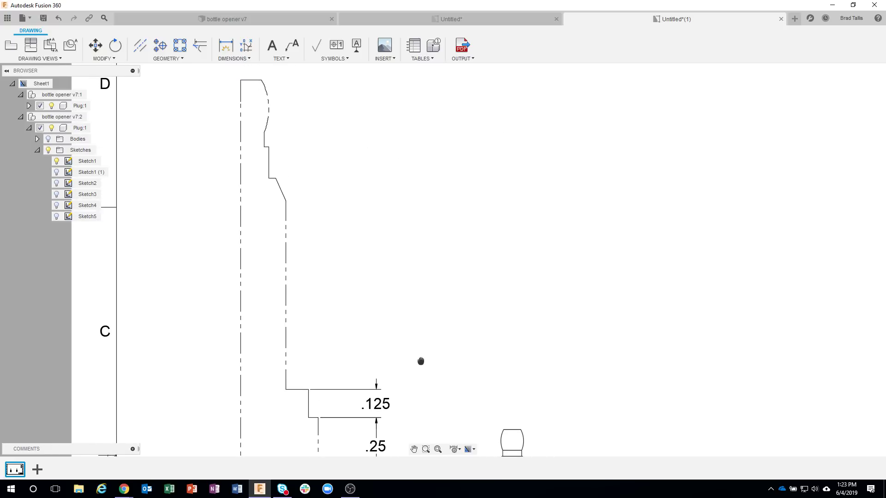
{"action": "left_click", "coordinate": [286, 201]}
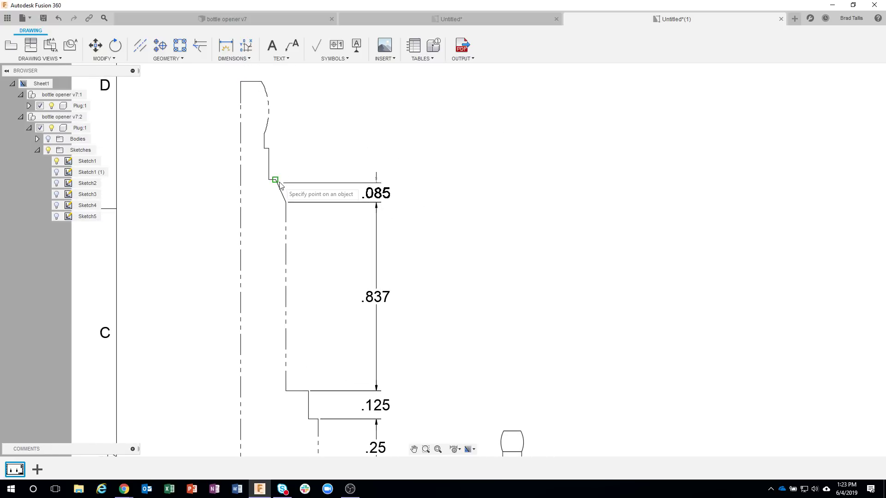
{"action": "left_click", "coordinate": [270, 180]}
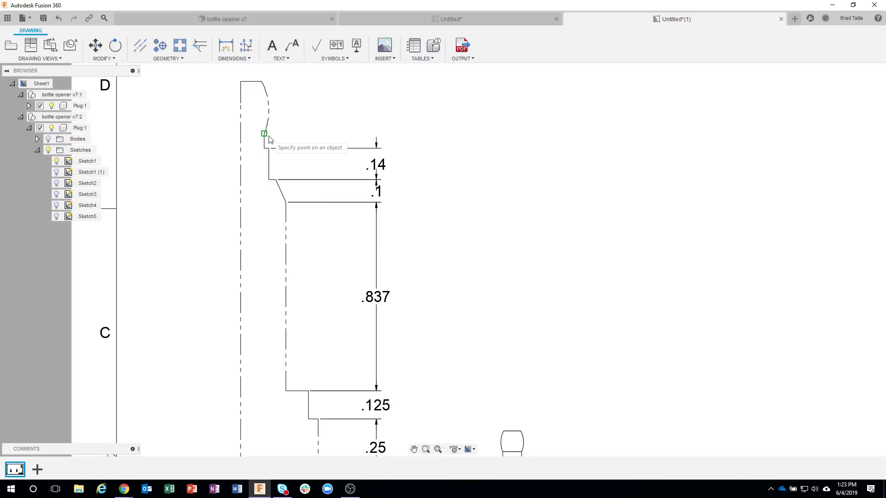
{"action": "left_click", "coordinate": [264, 133]}
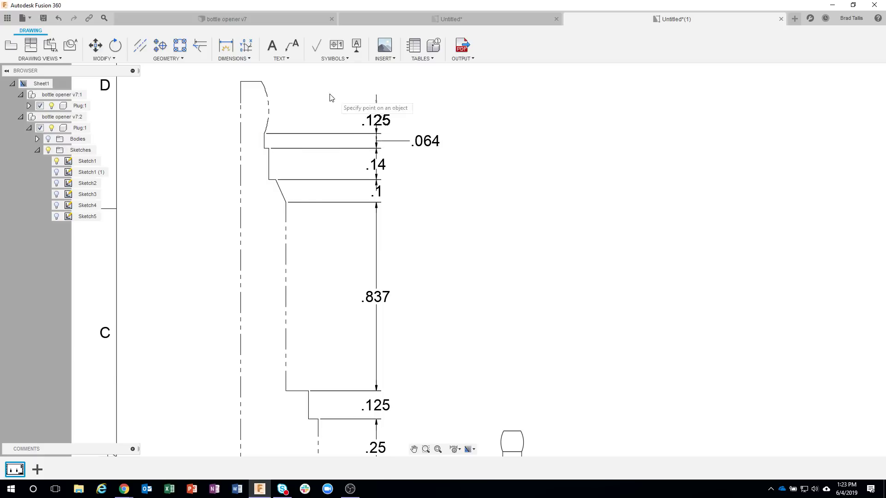
{"action": "left_click", "coordinate": [260, 82]}
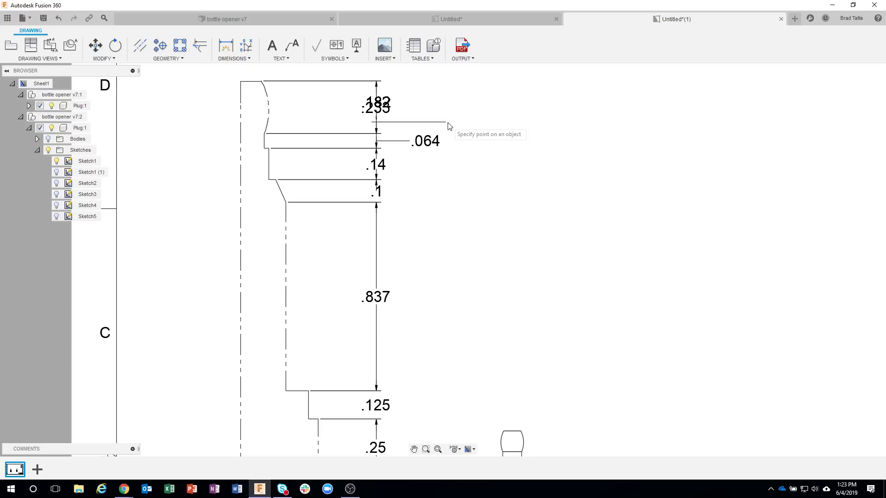
{"action": "key", "text": "Escape"}
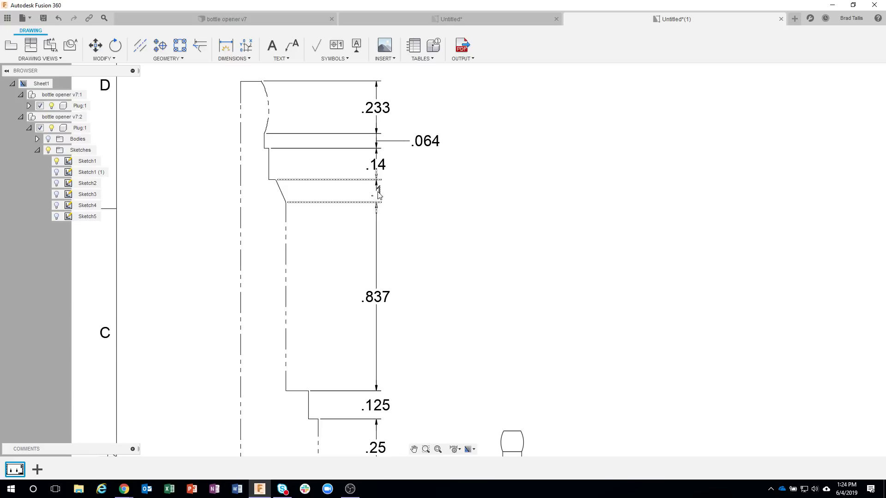
Step: Move the .14 height dimension inward, closer to the sketch profile, so it clears the neighbouring chain dimensions
{"action": "left_click", "coordinate": [382, 171]}
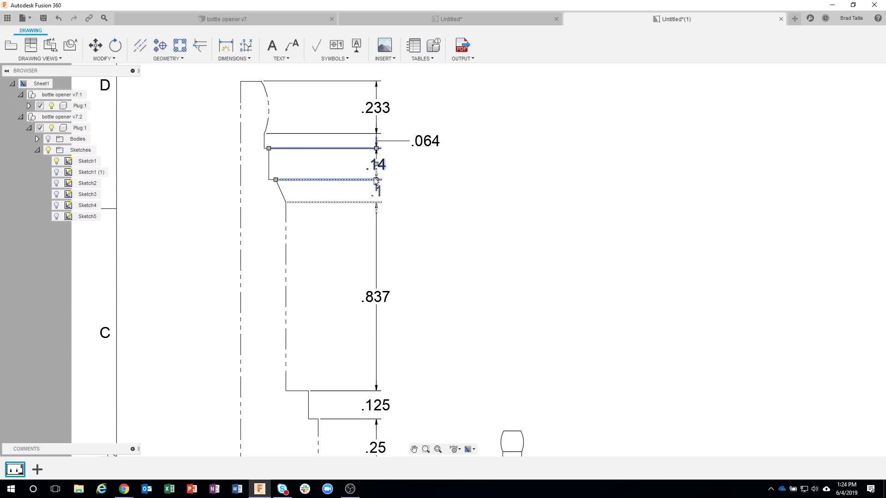
{"action": "left_click_drag", "start_coordinate": [378, 167], "coordinate": [352, 165]}
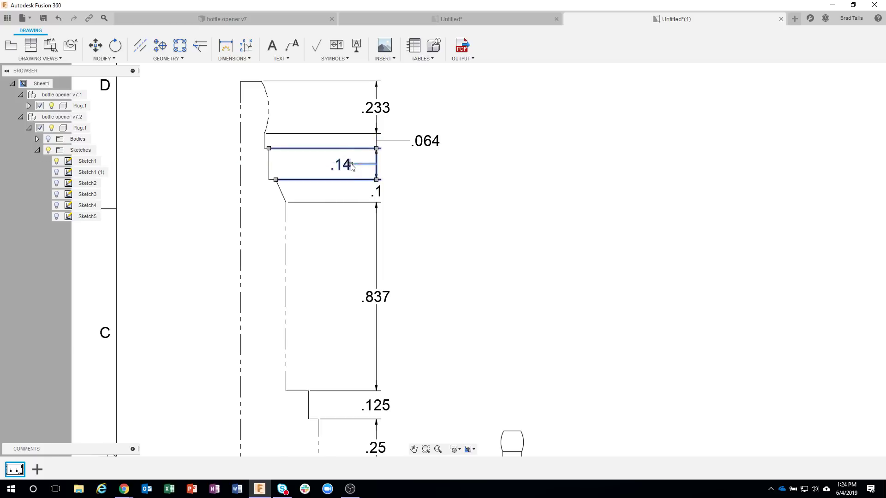
{"action": "left_click", "coordinate": [432, 179]}
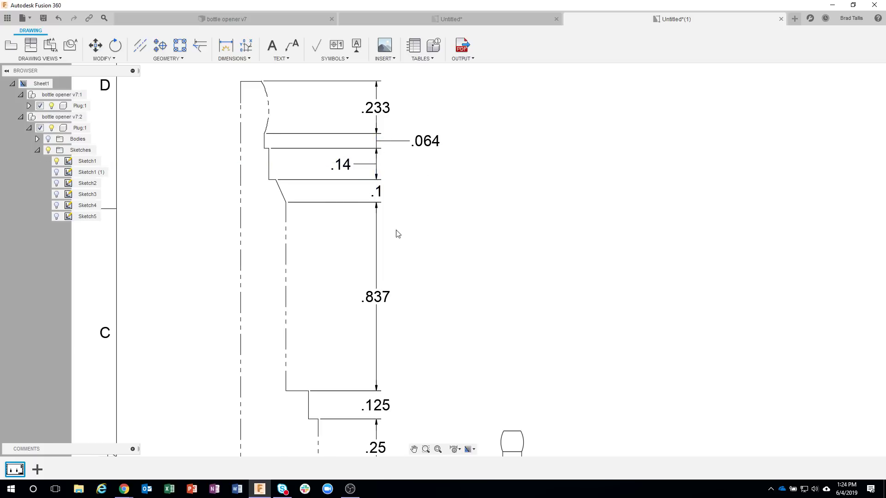
{"action": "left_click", "coordinate": [348, 165]}
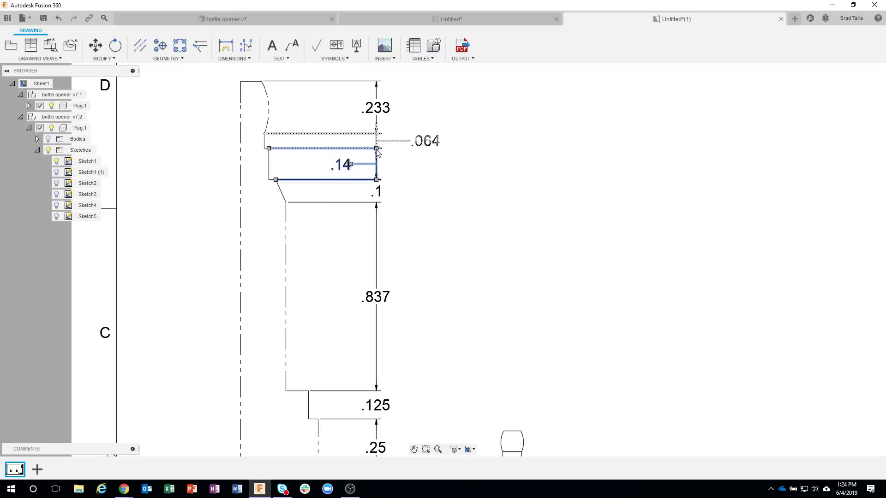
{"action": "left_click_drag", "start_coordinate": [377, 150], "coordinate": [347, 150]}
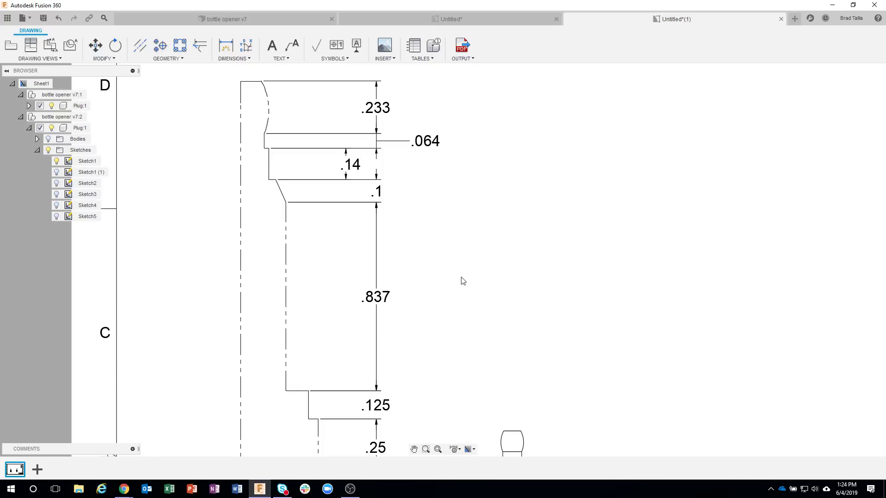
Step: Dimension the overall height of the sketch profile along its centerline, placing the dimension to the left of the profile
{"action": "scroll", "coordinate": [463, 281], "scroll_direction": "down", "scroll_amount": 2}
{"action": "middle_click_drag", "start_coordinate": [462, 248], "coordinate": [468, 214]}
{"action": "scroll", "coordinate": [485, 244], "scroll_direction": "down", "scroll_amount": 2}
{"action": "left_click", "coordinate": [226, 46]}
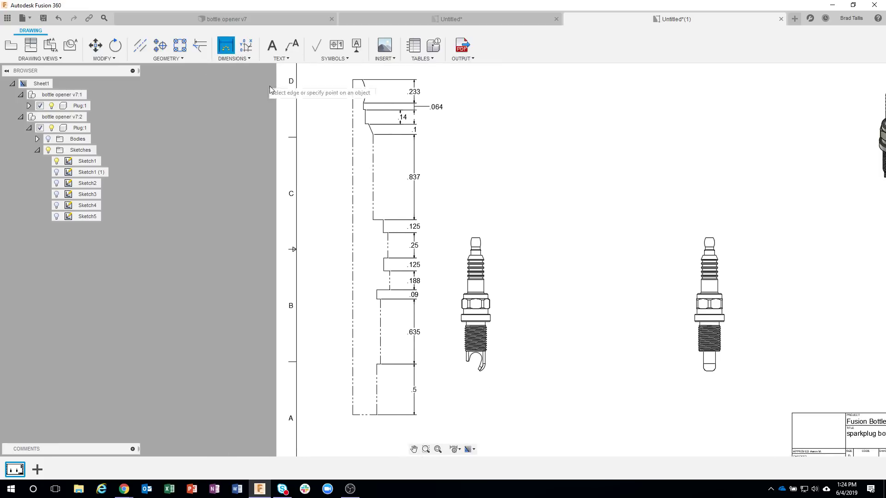
{"action": "left_click", "coordinate": [353, 166]}
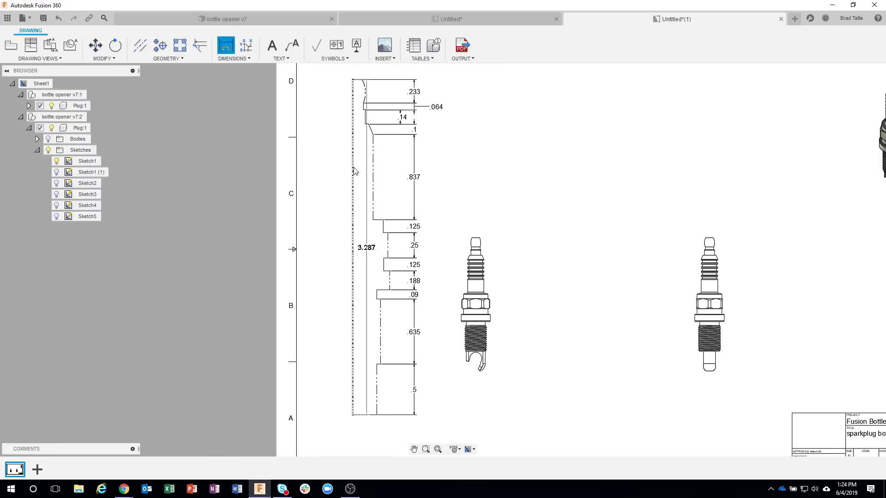
{"action": "left_click", "coordinate": [322, 257]}
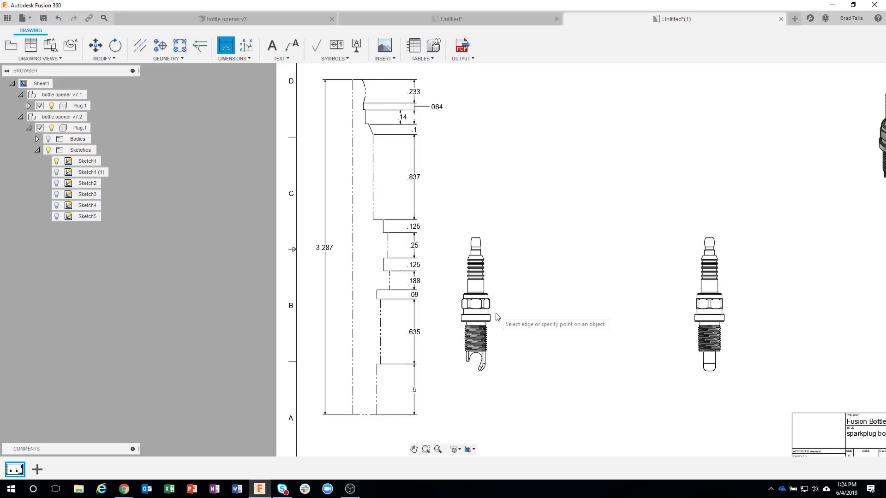
Step: Check the finished reference drawing and dimension the horizontal distance from the centerline to the sketch profile's lowest vertical segment
{"action": "left_click", "coordinate": [353, 15]}
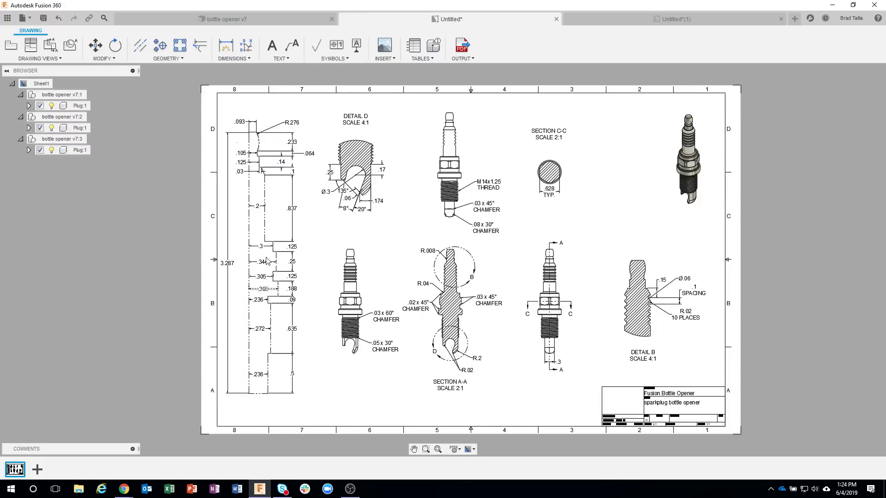
{"action": "left_click", "coordinate": [276, 19]}
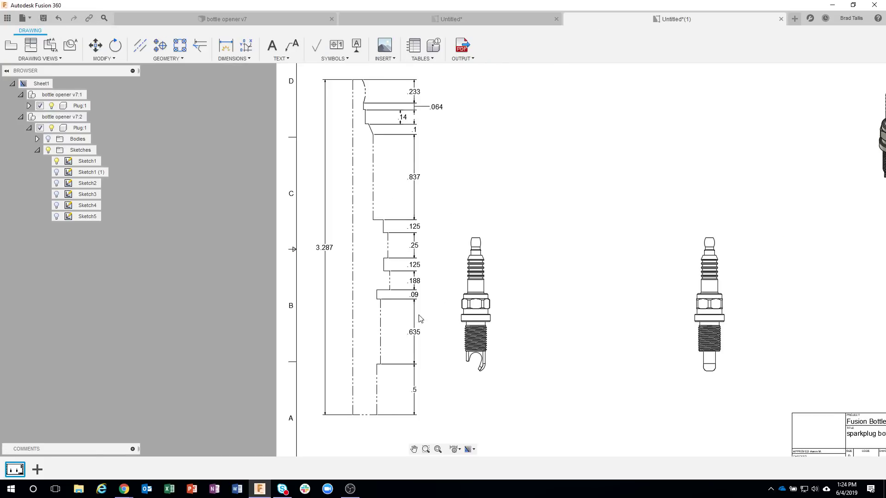
{"action": "scroll", "coordinate": [356, 434], "scroll_direction": "up", "scroll_amount": 3}
{"action": "middle_click_drag", "start_coordinate": [345, 393], "coordinate": [347, 313]}
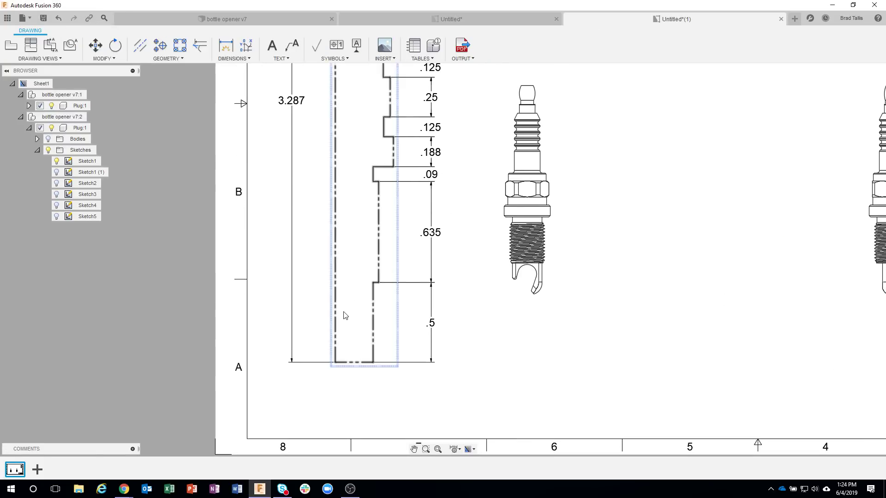
{"action": "scroll", "coordinate": [344, 318], "scroll_direction": "up", "scroll_amount": 2}
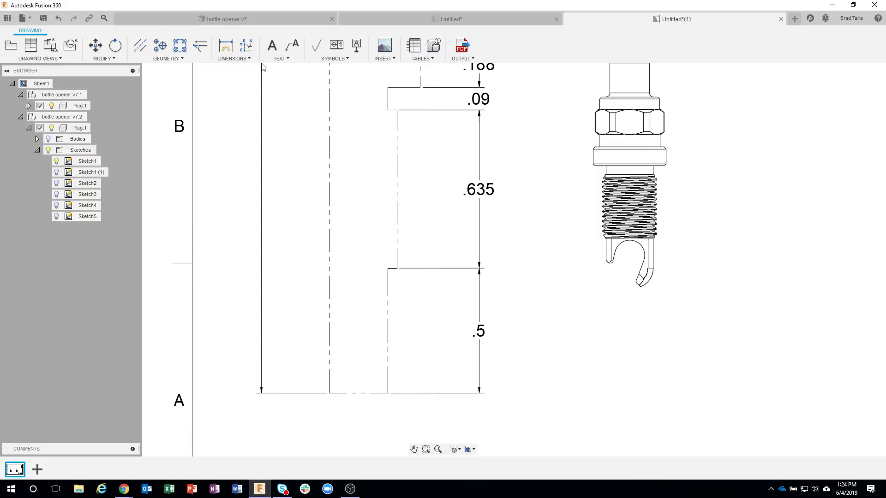
{"action": "left_click", "coordinate": [225, 45]}
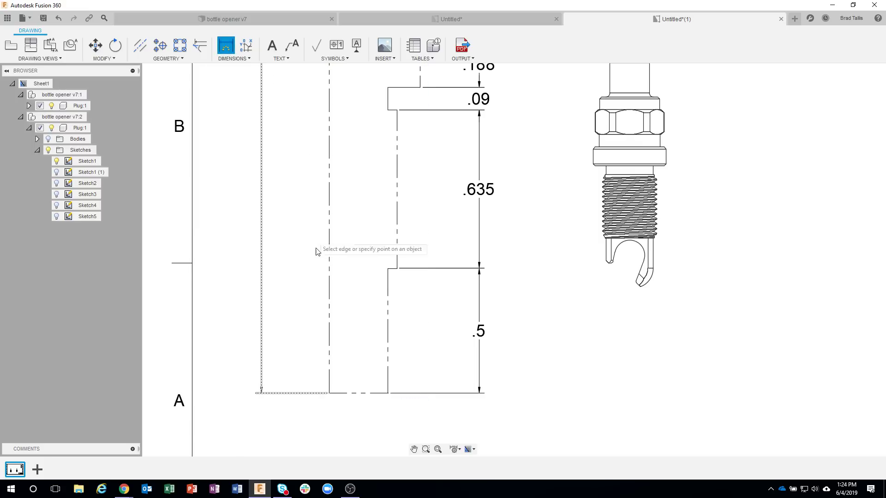
{"action": "left_click", "coordinate": [330, 330]}
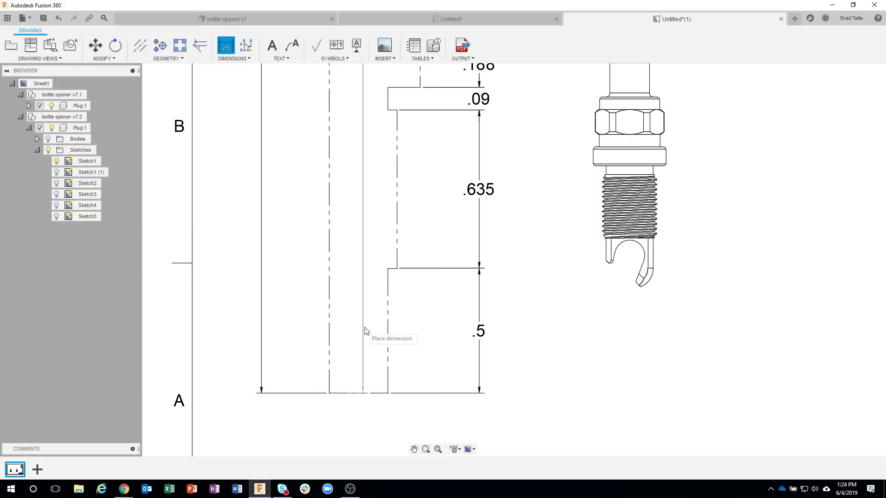
{"action": "left_click", "coordinate": [388, 331]}
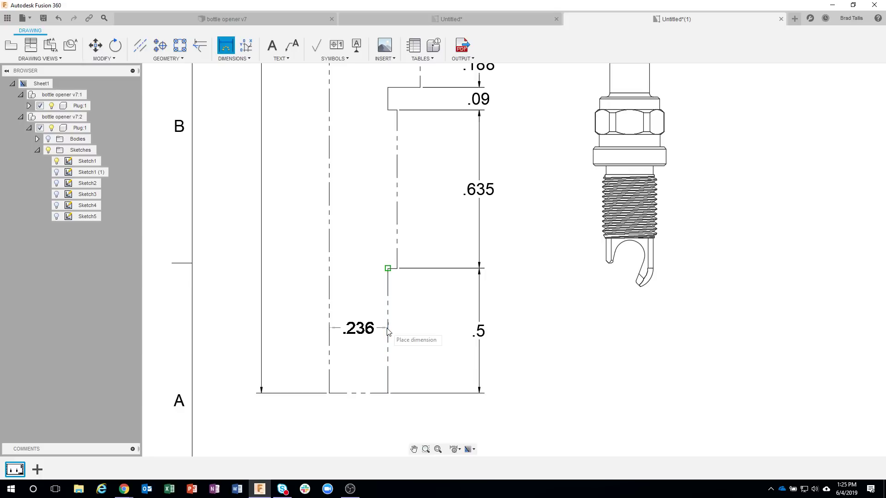
{"action": "left_click", "coordinate": [358, 333]}
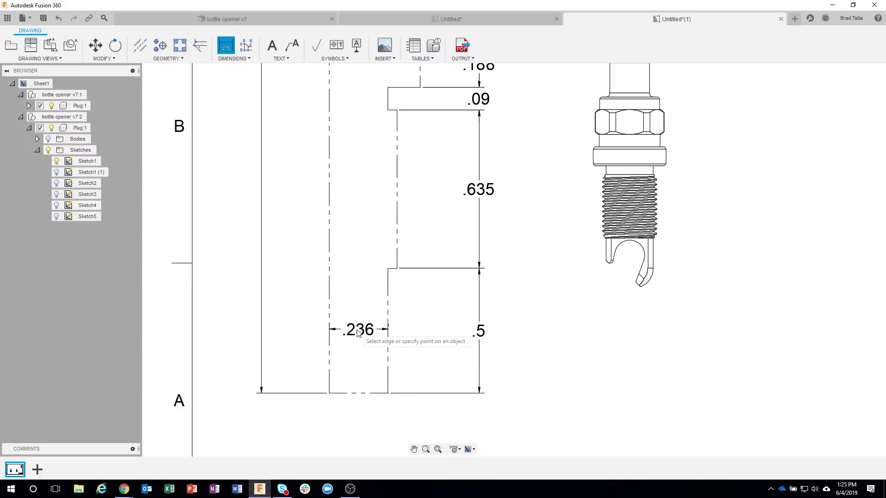
Step: Dimension the horizontal distances from the centerline to the .635-high segment and to the .09-high step above it
{"action": "left_click", "coordinate": [330, 197]}
{"action": "left_click", "coordinate": [395, 267]}
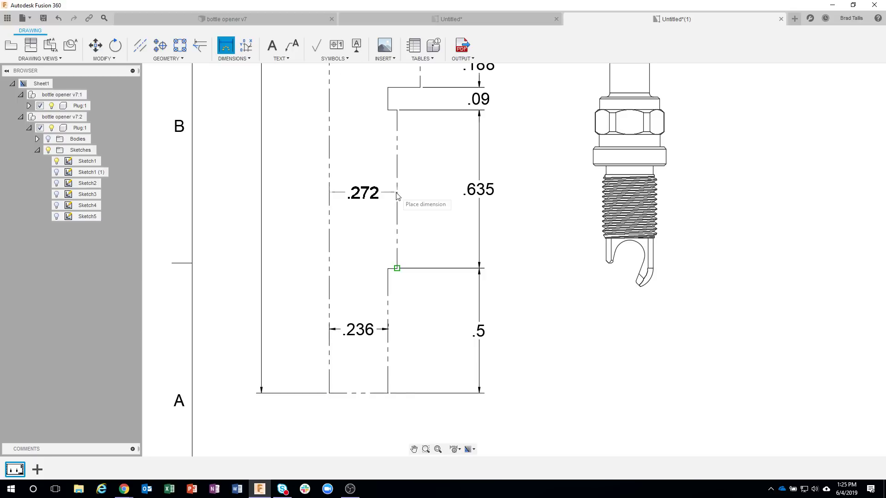
{"action": "left_click", "coordinate": [363, 192]}
{"action": "mouse_move", "coordinate": [366, 148]}
{"action": "middle_mouse_down"}
{"action": "mouse_move", "coordinate": [362, 269]}
{"action": "mouse_move", "coordinate": [386, 270]}
{"action": "middle_mouse_up"}
{"action": "left_click", "coordinate": [387, 262]}
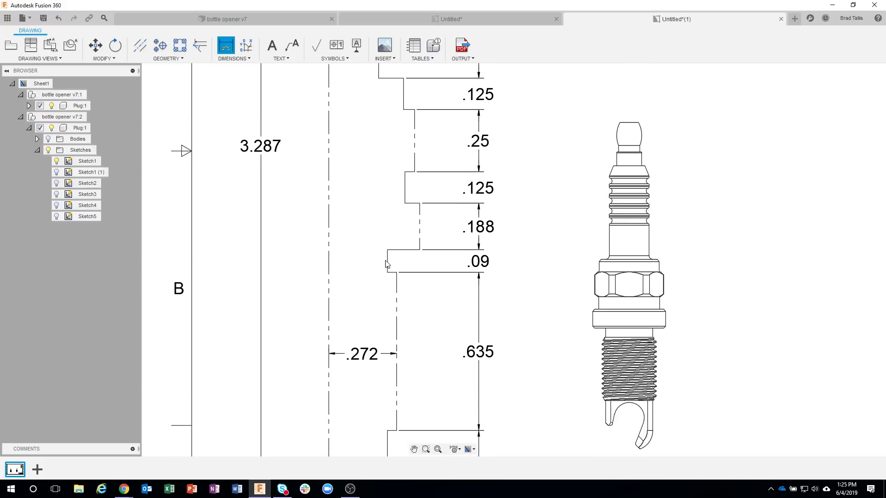
{"action": "left_click", "coordinate": [329, 261]}
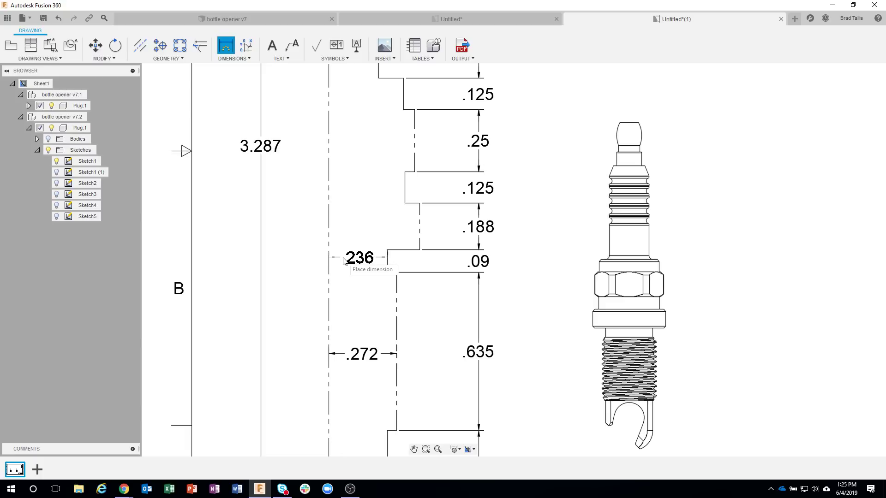
{"action": "left_click", "coordinate": [350, 263]}
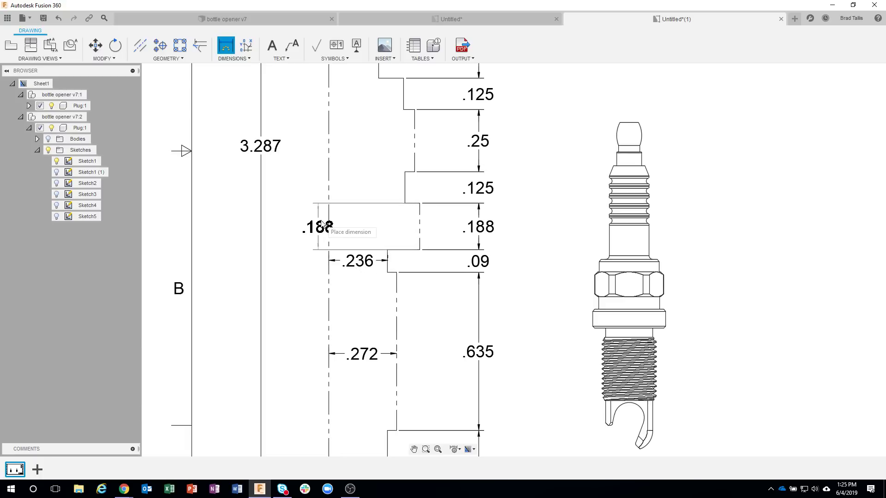
Step: Dimension the horizontal distances from the centerline to the .188-high segment and to the .125-high segment directly above it
{"action": "left_click", "coordinate": [329, 225]}
{"action": "left_click", "coordinate": [373, 226]}
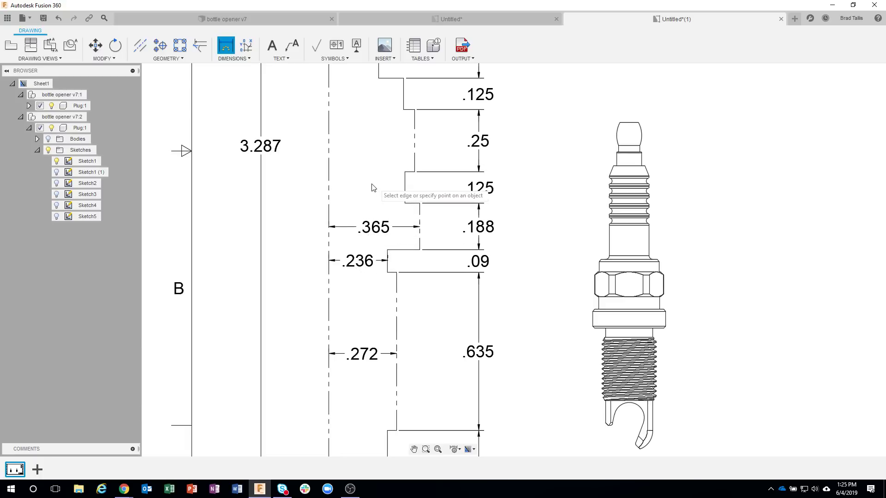
{"action": "left_click", "coordinate": [405, 187]}
{"action": "left_click", "coordinate": [331, 186]}
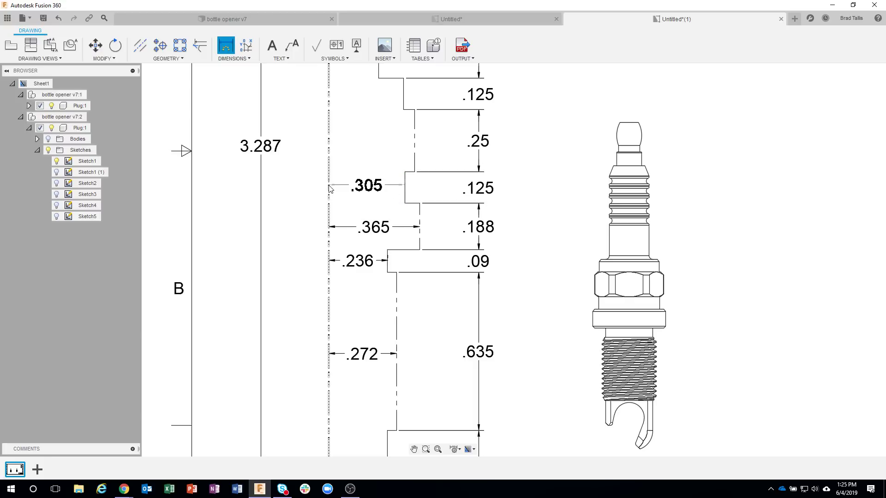
{"action": "left_click", "coordinate": [357, 186]}
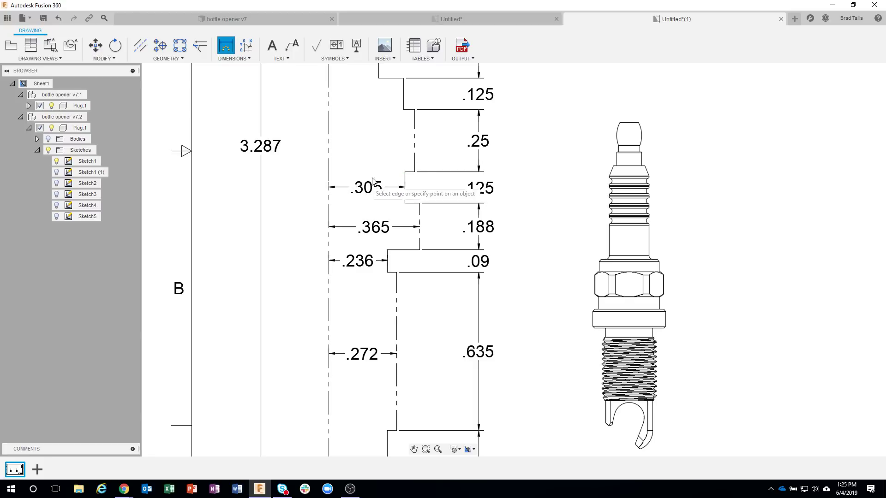
Step: Dimension the horizontal distances from the centerline to the .25-high segment and to the .125-high segment just below the long straight section
{"action": "scroll", "coordinate": [406, 206], "scroll_direction": "up", "scroll_amount": 3}
{"action": "left_click", "coordinate": [424, 271]}
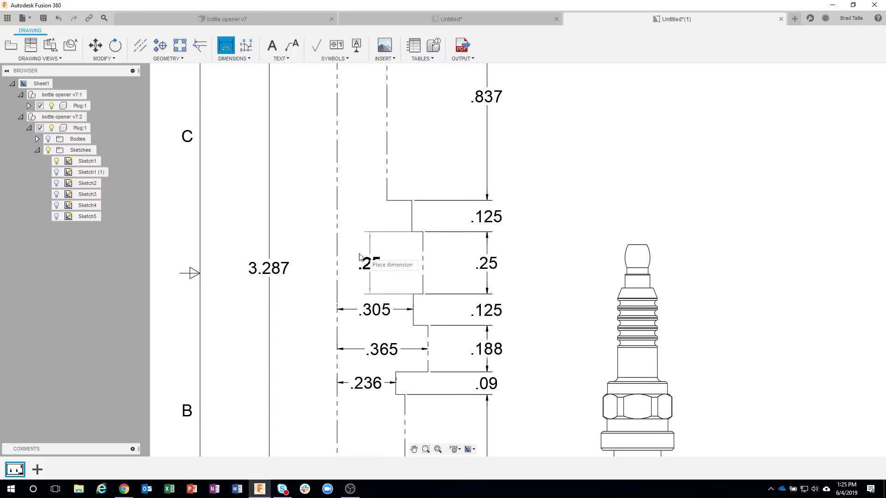
{"action": "left_click", "coordinate": [338, 264]}
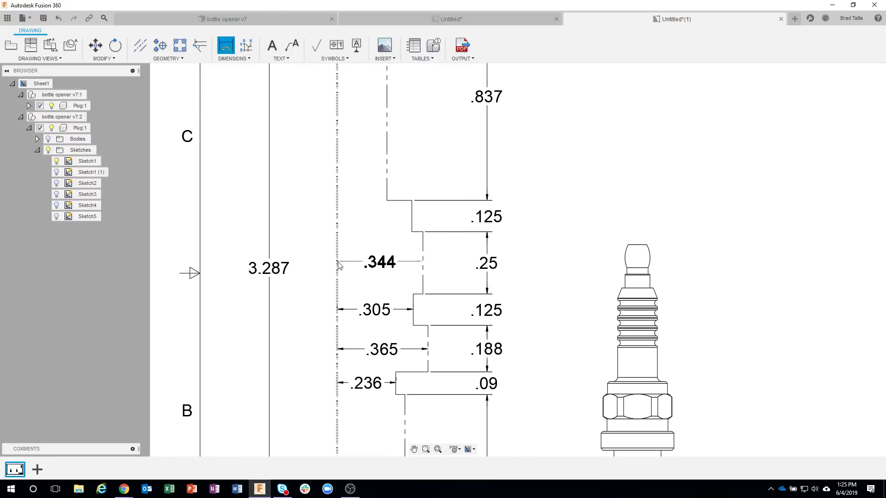
{"action": "left_click", "coordinate": [382, 270]}
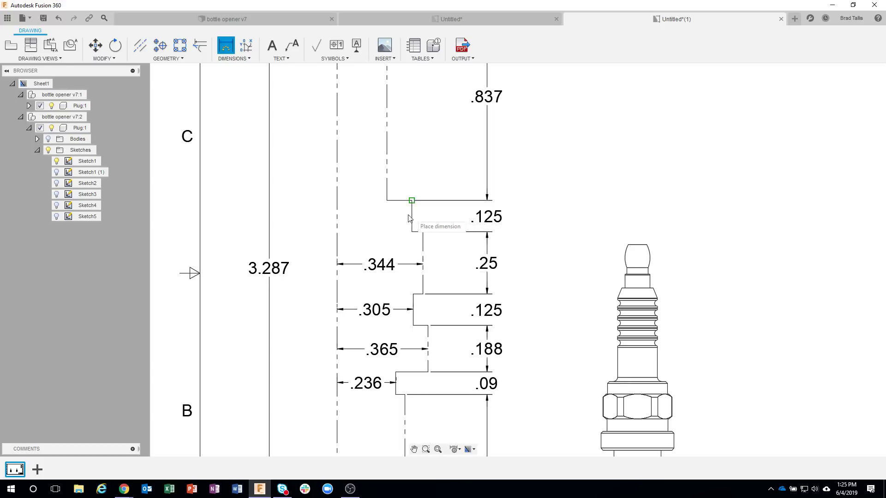
{"action": "left_click", "coordinate": [410, 213]}
{"action": "left_click", "coordinate": [338, 216]}
{"action": "left_click", "coordinate": [375, 215]}
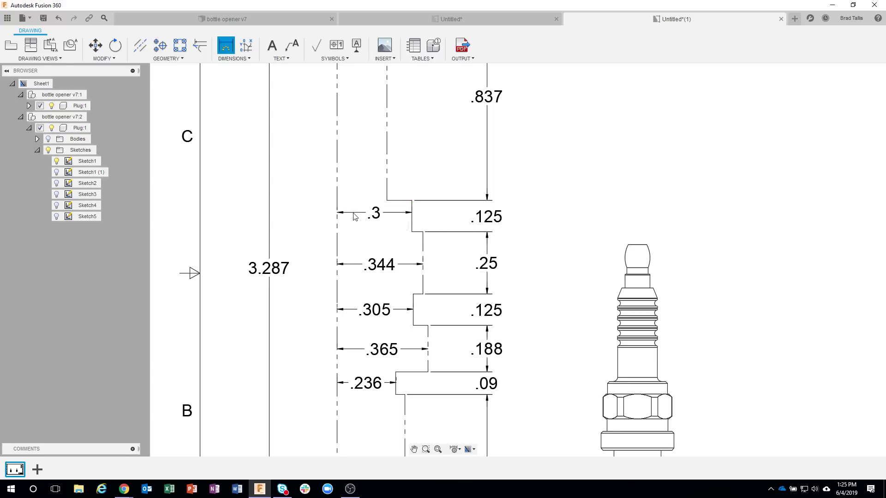
Step: Dimension the horizontal distance from the centerline to the long .837-high vertical segment
{"action": "middle_click_drag", "start_coordinate": [405, 144], "coordinate": [408, 337]}
{"action": "left_click", "coordinate": [387, 295]}
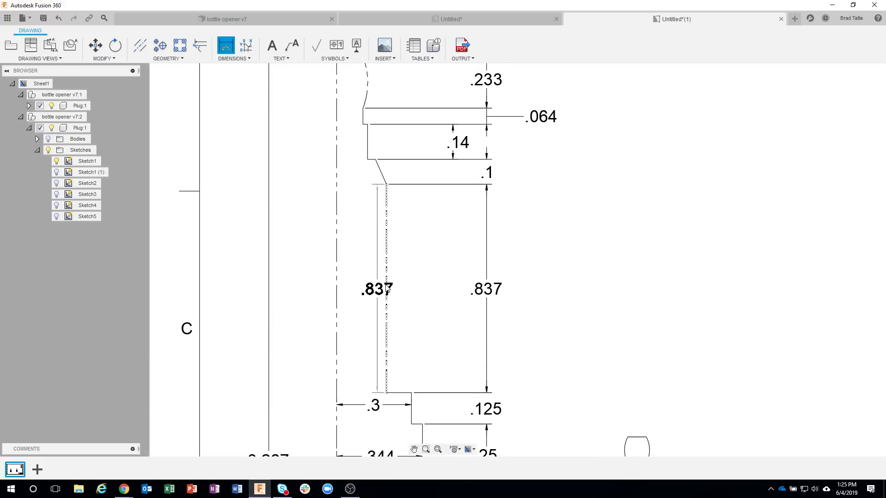
{"action": "left_click", "coordinate": [337, 289]}
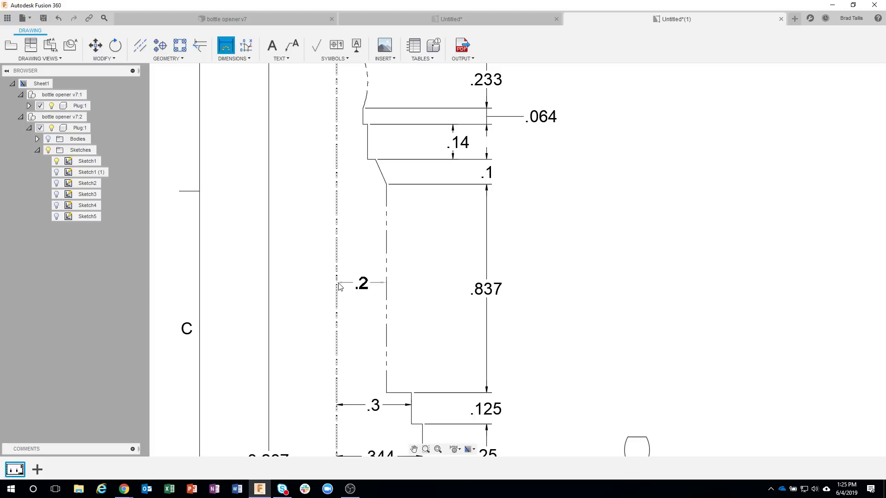
{"action": "left_click", "coordinate": [363, 282]}
Step: Dimension the width of the short horizontal ledge between the .14-high segment and the sloped line, placing the dimension below the ledge
{"action": "middle_click_drag", "start_coordinate": [384, 213], "coordinate": [400, 360]}
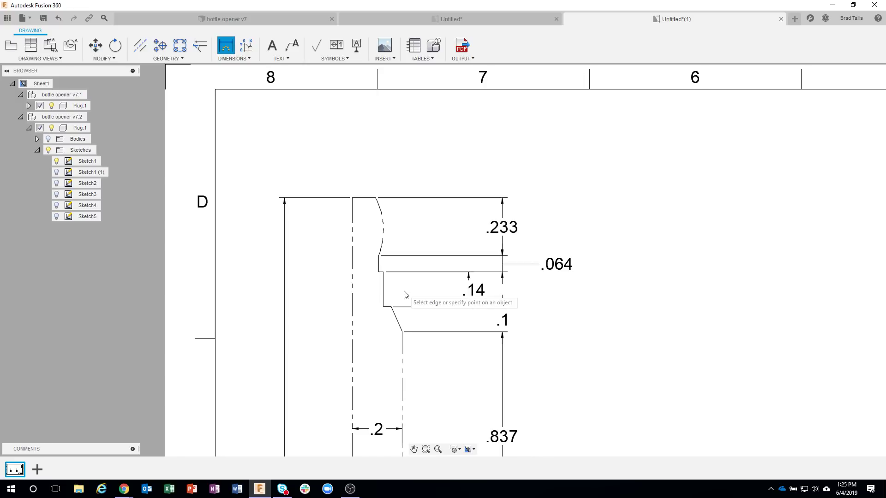
{"action": "scroll", "coordinate": [404, 294], "scroll_direction": "up", "scroll_amount": 1}
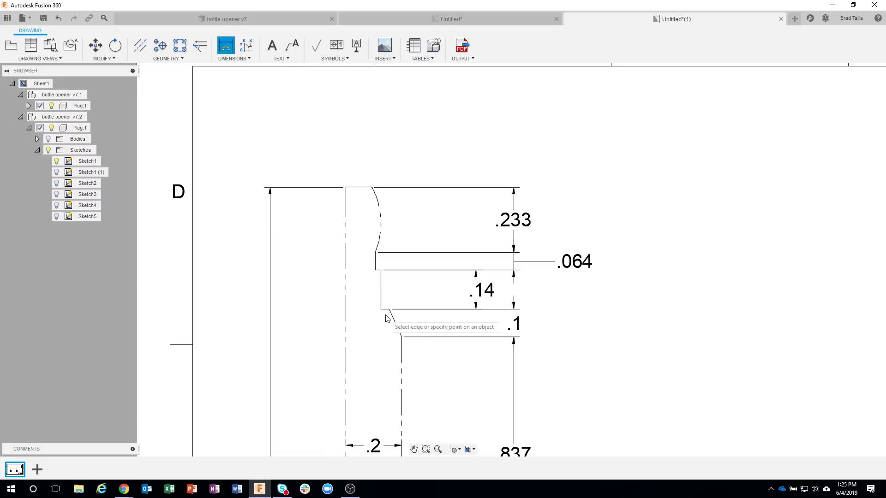
{"action": "scroll", "coordinate": [389, 310], "scroll_direction": "up", "scroll_amount": 4}
{"action": "scroll", "coordinate": [390, 318], "scroll_direction": "down", "scroll_amount": 3}
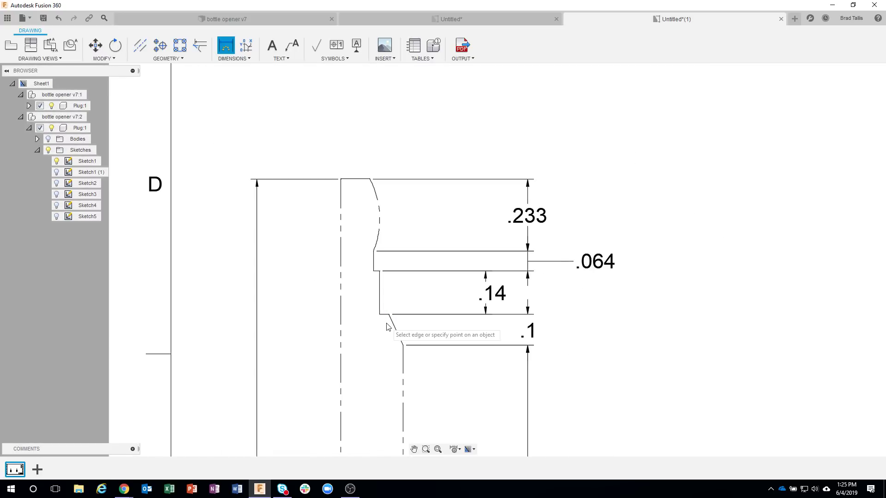
{"action": "scroll", "coordinate": [389, 341], "scroll_direction": "down", "scroll_amount": 2}
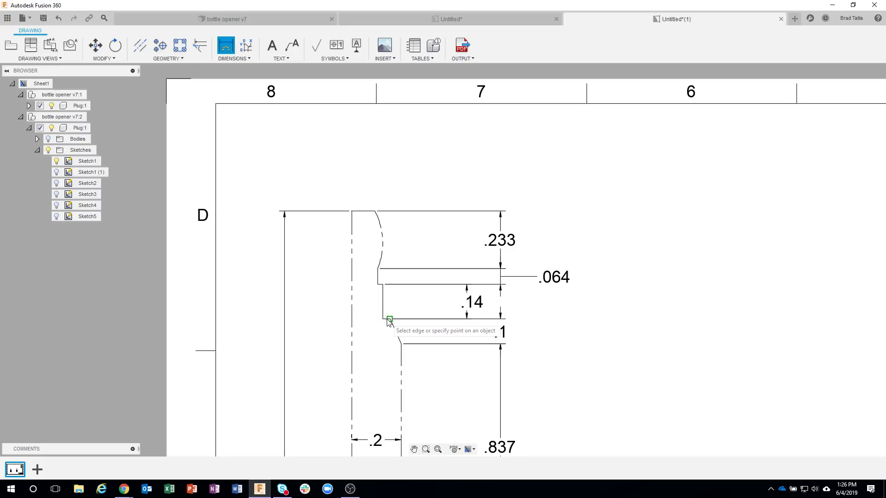
{"action": "scroll", "coordinate": [385, 326], "scroll_direction": "up", "scroll_amount": 6}
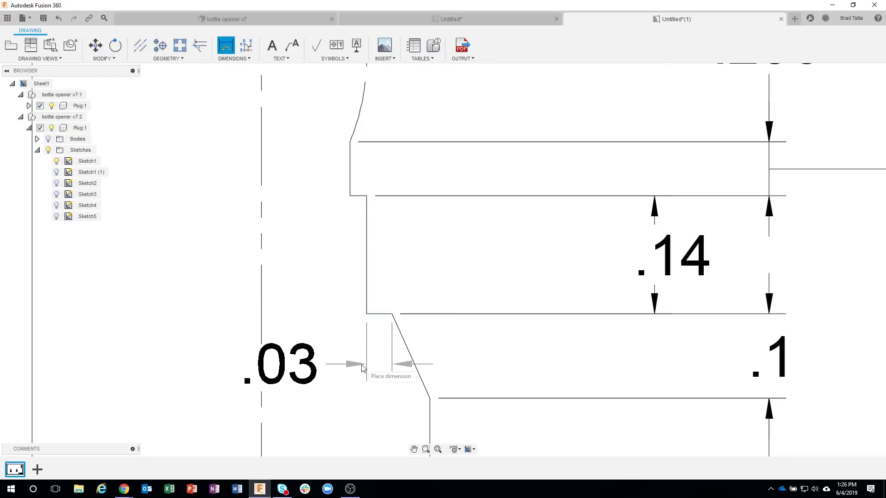
{"action": "scroll", "coordinate": [362, 367], "scroll_direction": "down", "scroll_amount": 4}
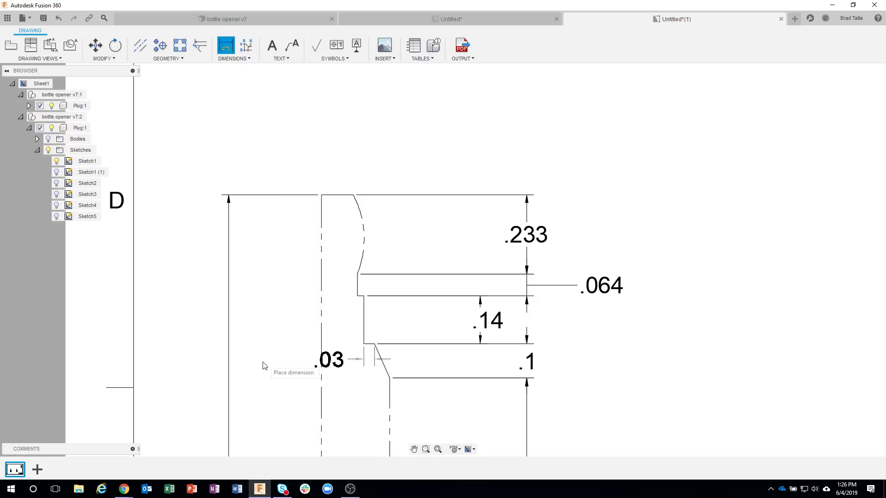
{"action": "left_click", "coordinate": [289, 367]}
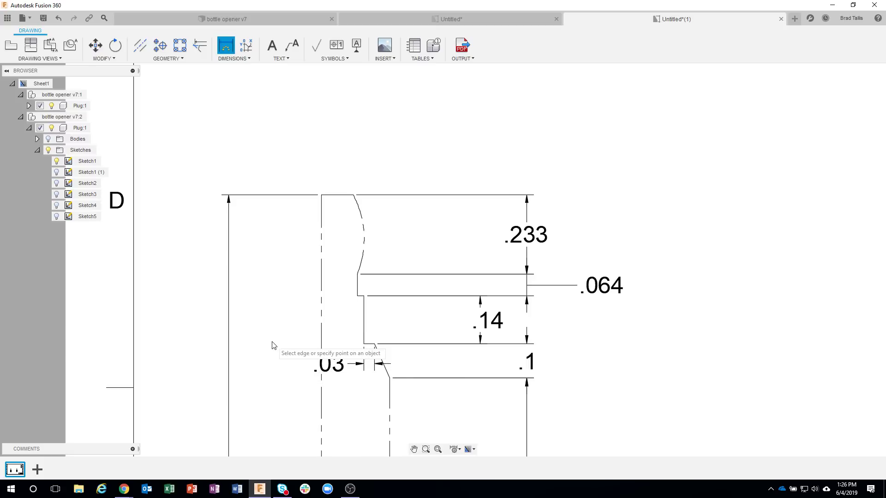
{"action": "key", "text": "Escape"}
Step: Move the ledge width dimension's text across the centerline, clear of the sketch profile
{"action": "mouse_move", "coordinate": [263, 327]}
{"action": "middle_mouse_down"}
{"action": "mouse_move", "coordinate": [297, 257]}
{"action": "mouse_move", "coordinate": [298, 269]}
{"action": "middle_mouse_up"}
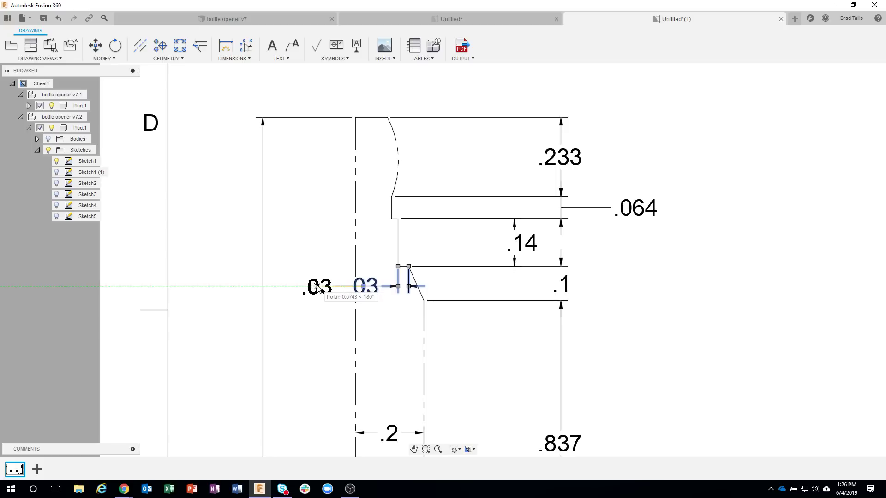
{"action": "left_click", "coordinate": [319, 288]}
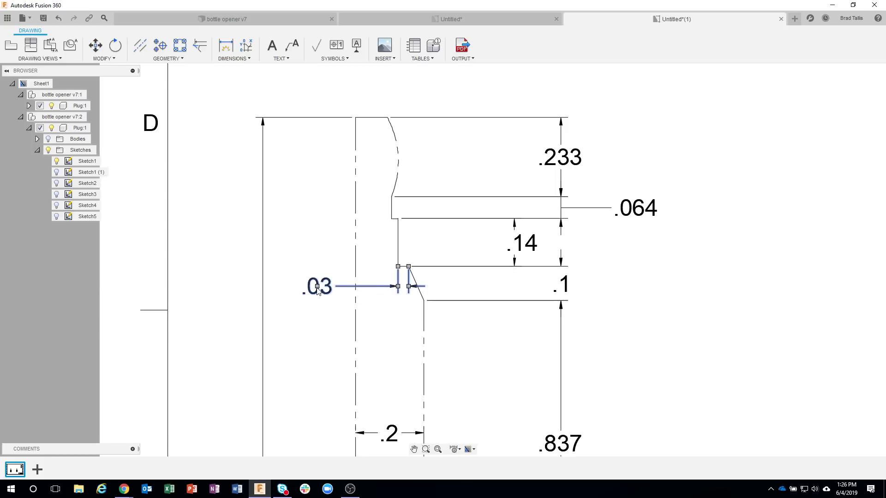
{"action": "left_click", "coordinate": [318, 288]}
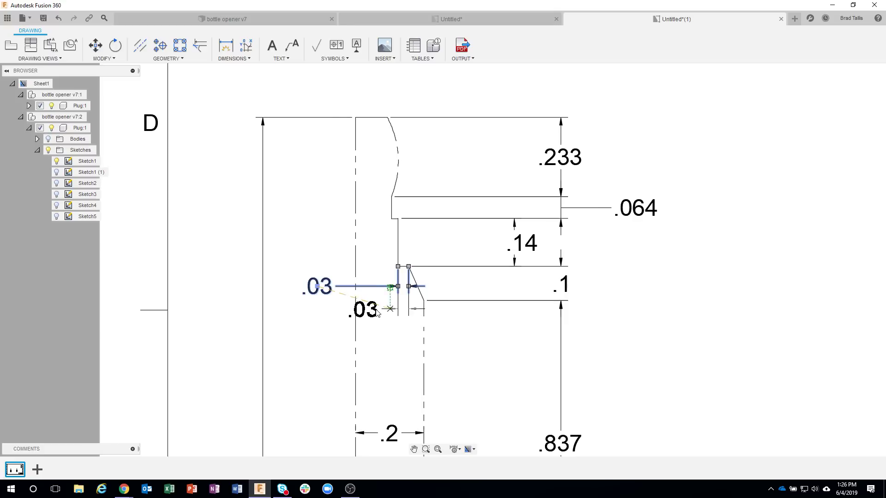
{"action": "left_click", "coordinate": [315, 292]}
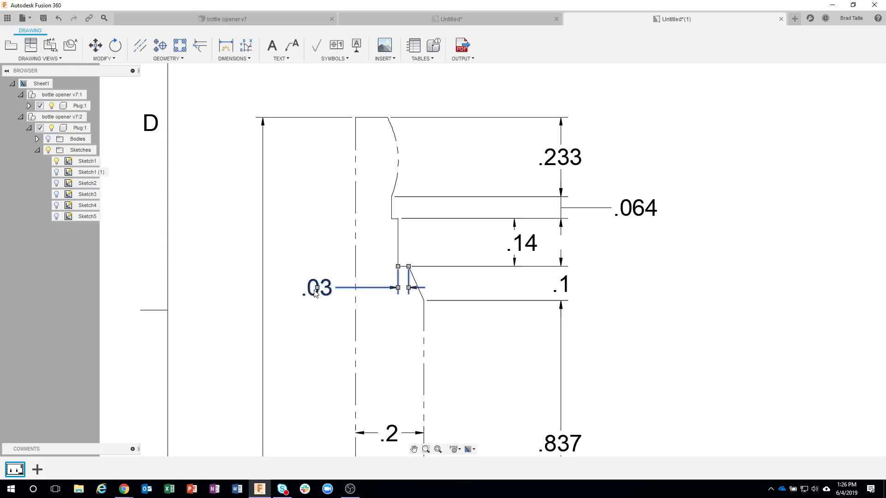
{"action": "left_click", "coordinate": [313, 341]}
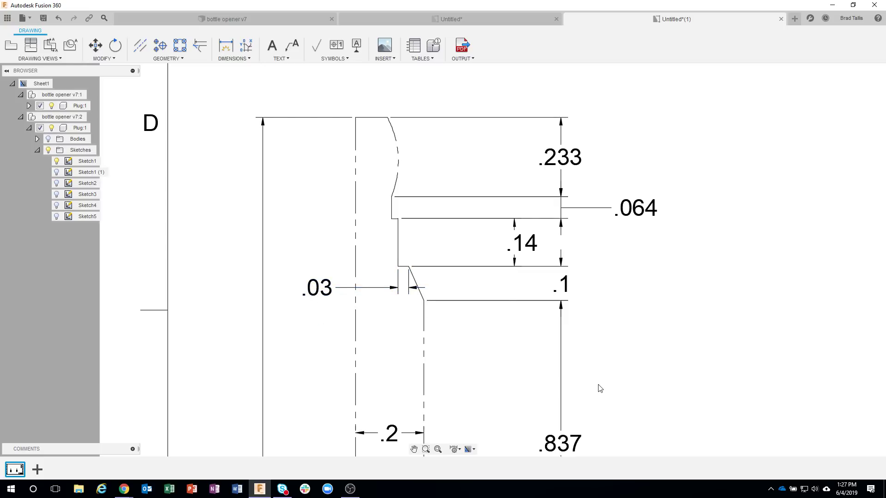
Step: Dimension the horizontal distances from the centerline to the .14-high and .064-high segments, with their text outside the centerline
{"action": "left_click", "coordinate": [225, 45]}
{"action": "left_click", "coordinate": [399, 247]}
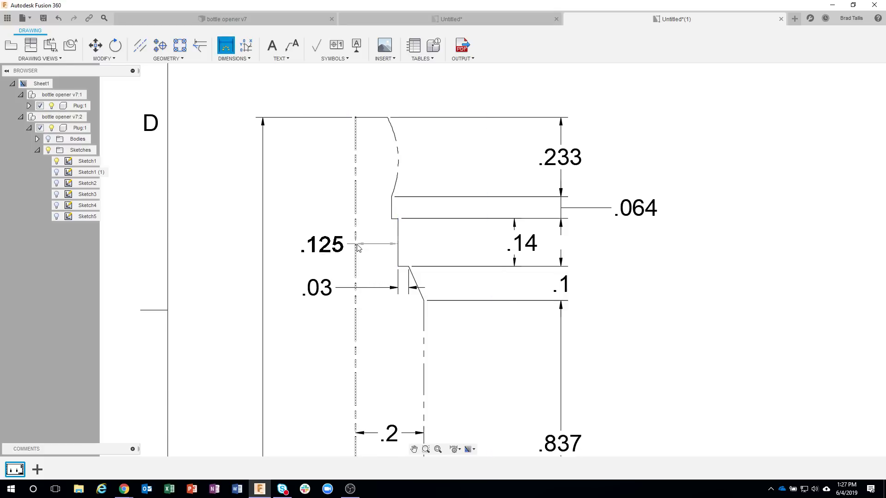
{"action": "left_click", "coordinate": [356, 244]}
{"action": "left_click", "coordinate": [318, 244]}
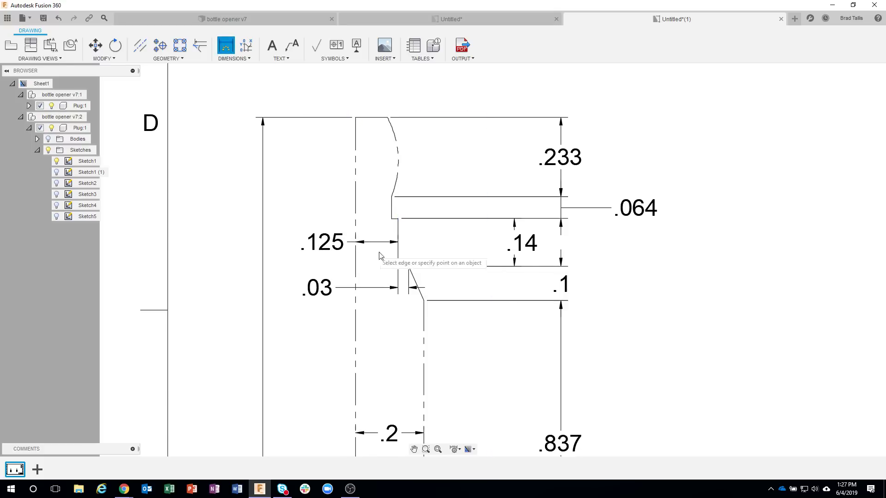
{"action": "left_click", "coordinate": [392, 198]}
{"action": "left_click", "coordinate": [354, 209]}
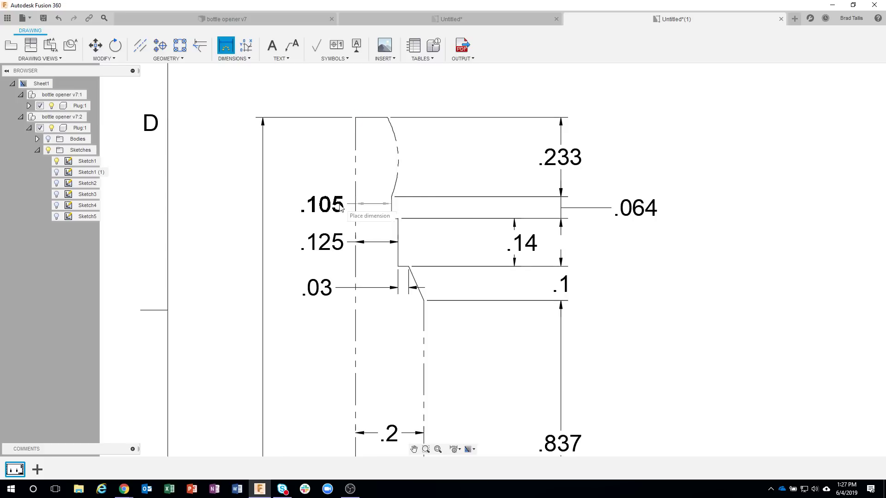
{"action": "left_click", "coordinate": [331, 207]}
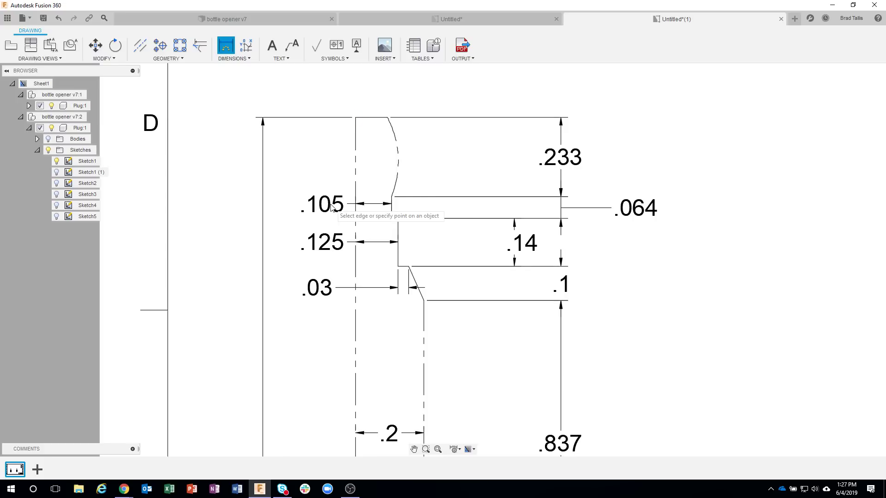
{"action": "left_click", "coordinate": [385, 118]}
{"action": "scroll", "coordinate": [375, 120], "scroll_direction": "up", "scroll_amount": 2}
{"action": "scroll", "coordinate": [375, 122], "scroll_direction": "down", "scroll_amount": 3}
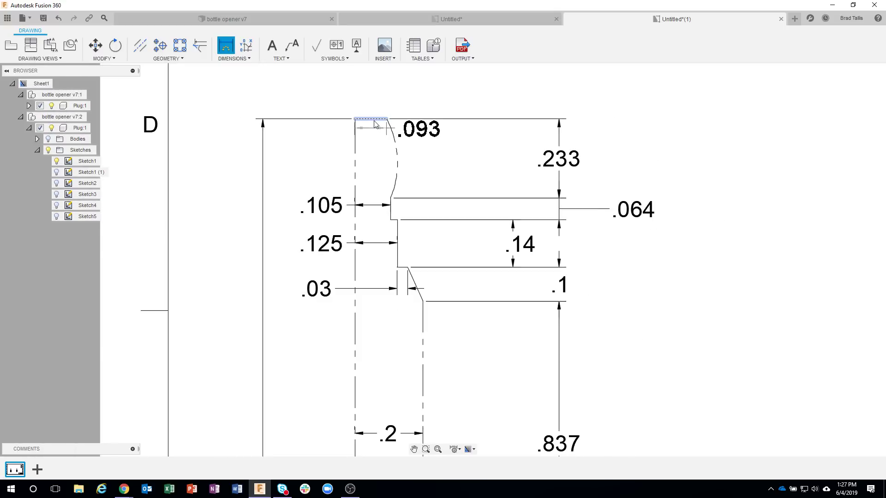
{"action": "scroll", "coordinate": [375, 123], "scroll_direction": "up", "scroll_amount": 3}
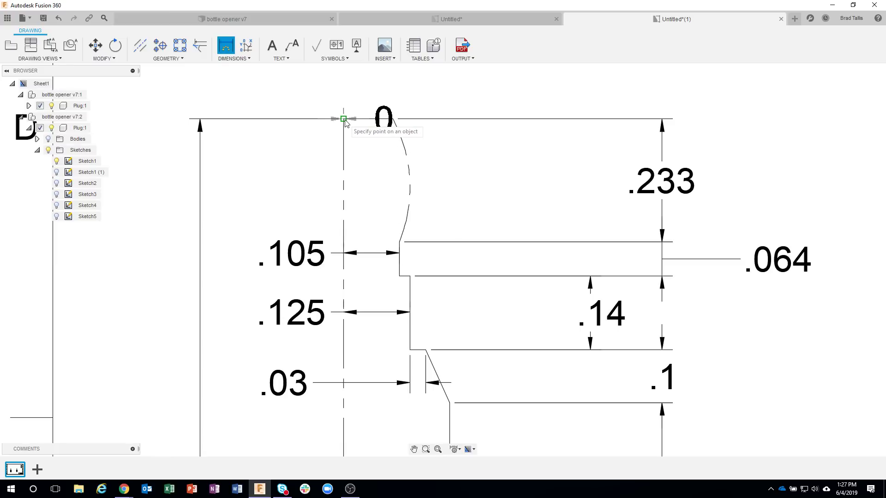
{"action": "left_click", "coordinate": [393, 119]}
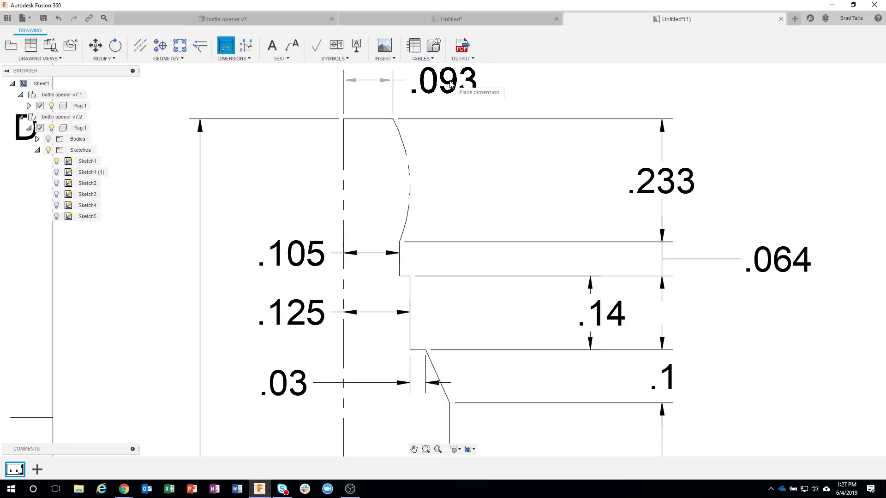
{"action": "key", "text": "Escape"}
{"action": "middle_click_drag", "start_coordinate": [445, 93], "coordinate": [443, 177]}
Step: Try dimensioning the profile's top edge with the text above the arc side, and undo that dimension
{"action": "left_click", "coordinate": [226, 45]}
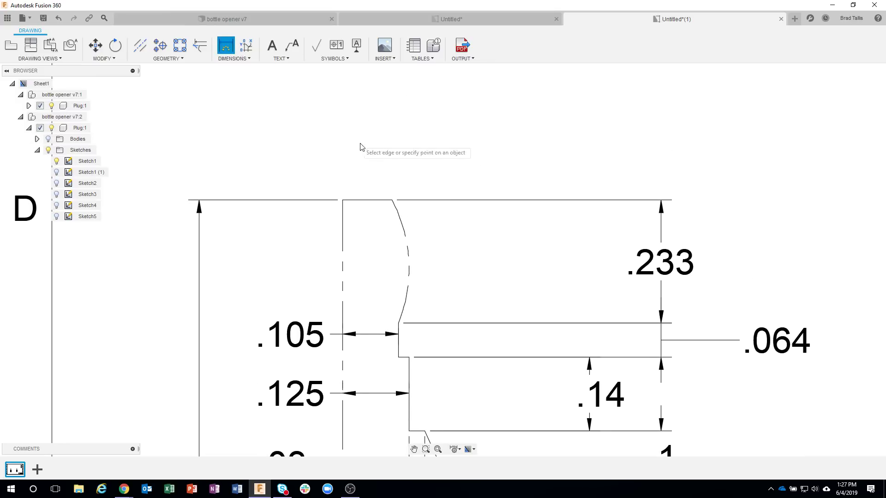
{"action": "left_click", "coordinate": [370, 201]}
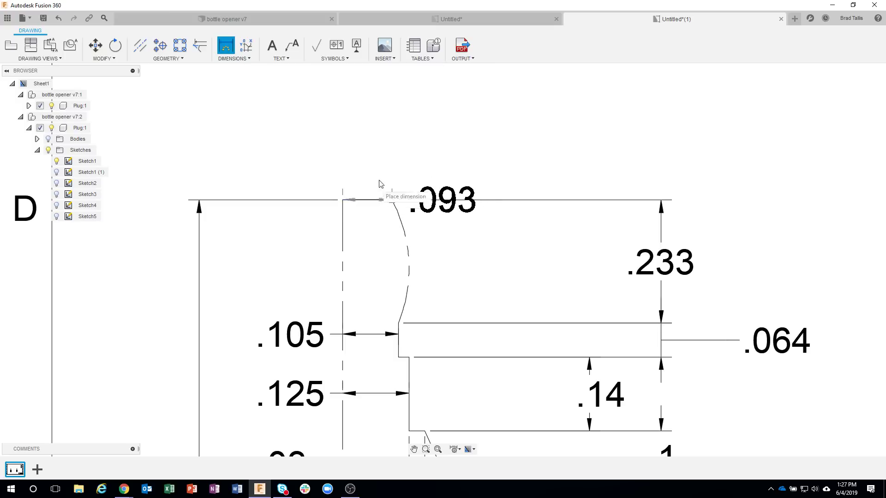
{"action": "left_click", "coordinate": [445, 154]}
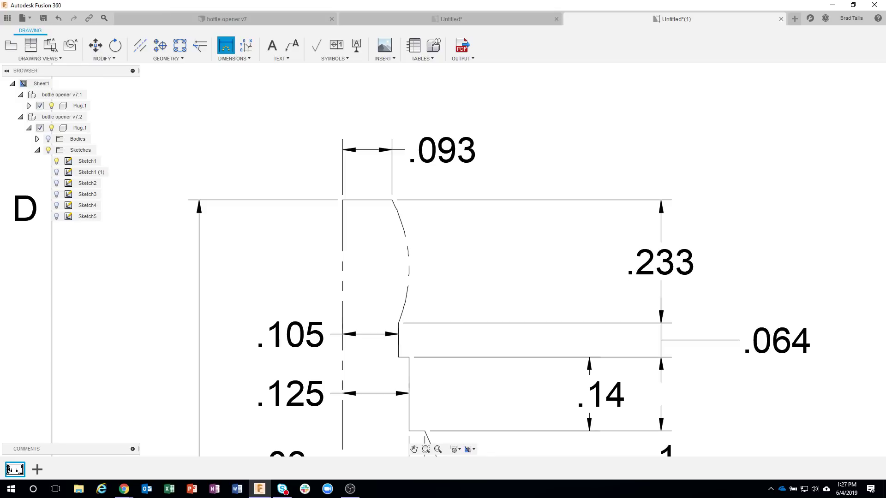
{"action": "key", "text": "Escape"}
{"action": "key", "text": "ctrl+z"}
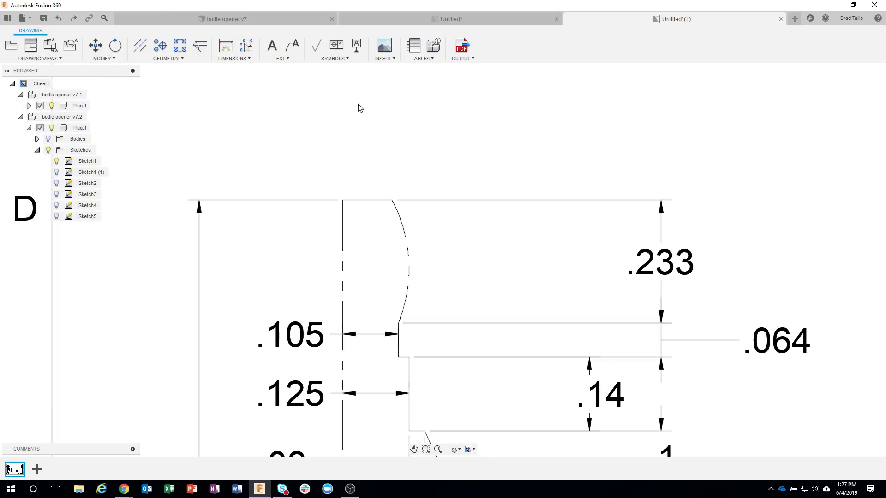
{"action": "left_click", "coordinate": [226, 46]}
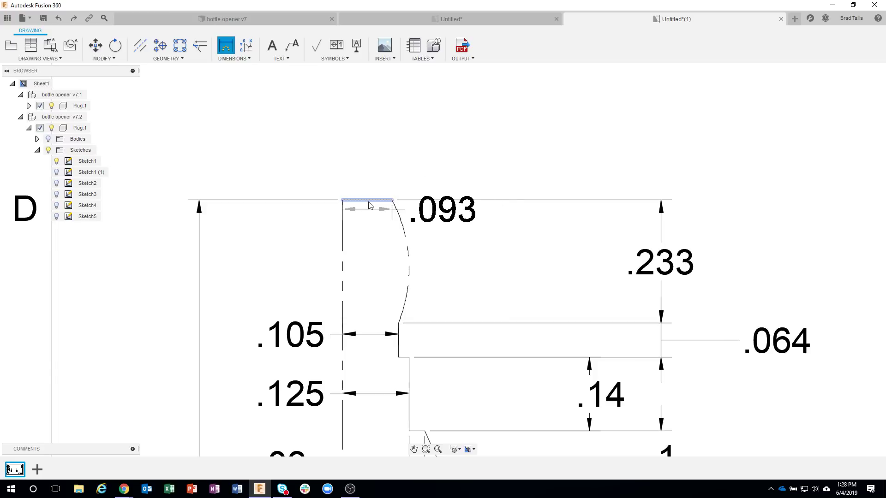
{"action": "left_click", "coordinate": [392, 199]}
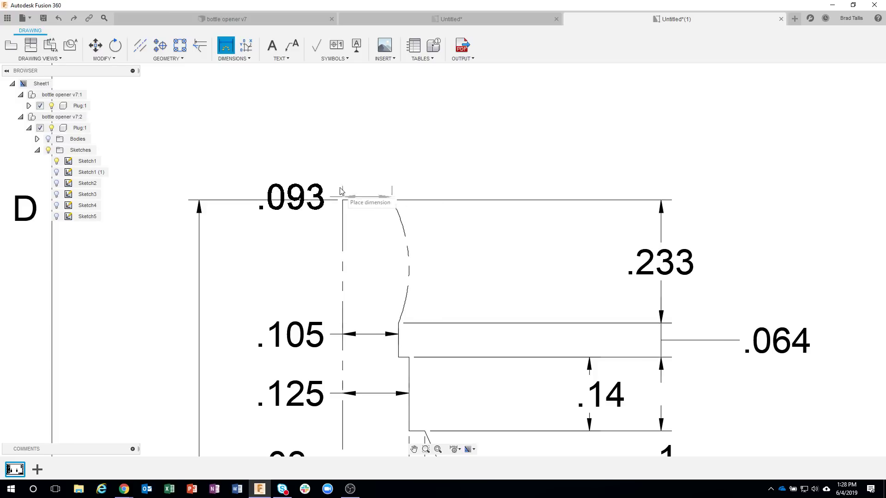
{"action": "key", "text": "Escape"}
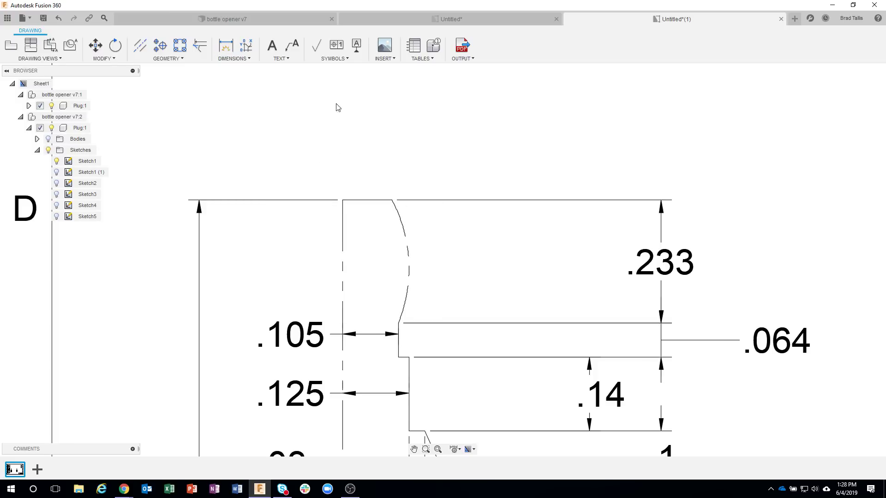
{"action": "left_click", "coordinate": [226, 45]}
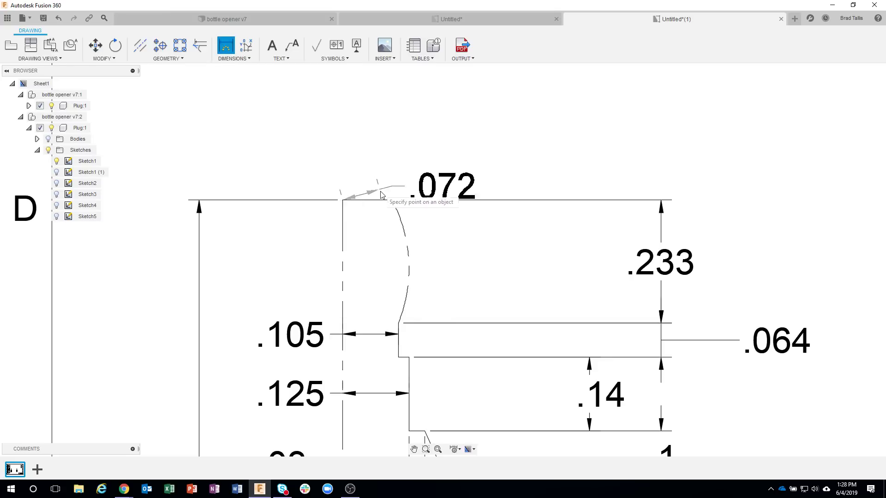
{"action": "left_click", "coordinate": [394, 202]}
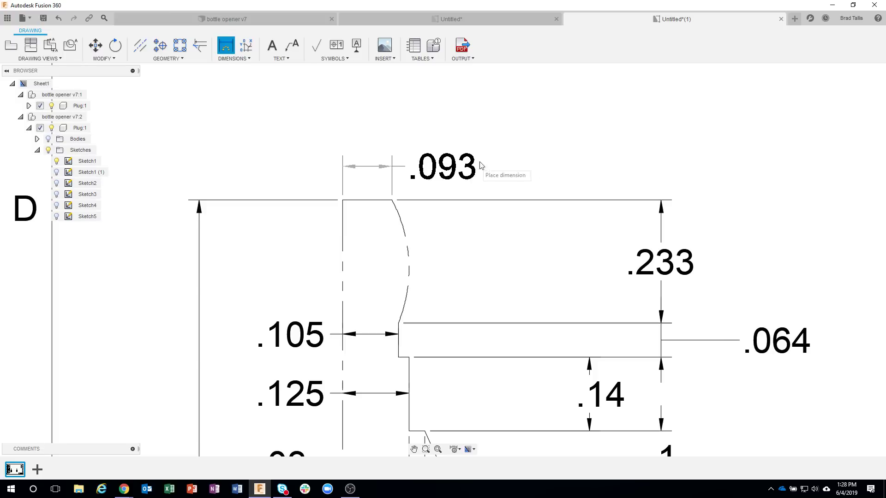
{"action": "key", "text": "Escape"}
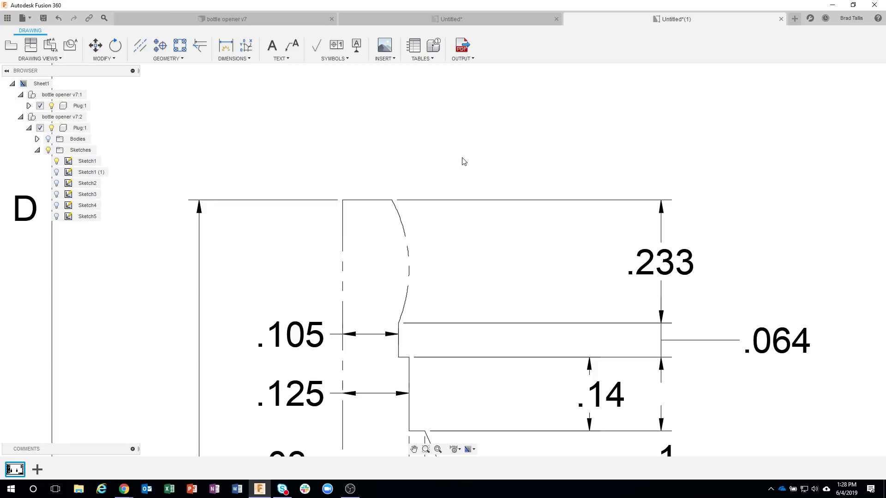
Step: Dimension the profile's top edge from the arc's upper endpoint to the centerline, placing the text above the profile and outside the centerline
{"action": "left_click", "coordinate": [231, 50]}
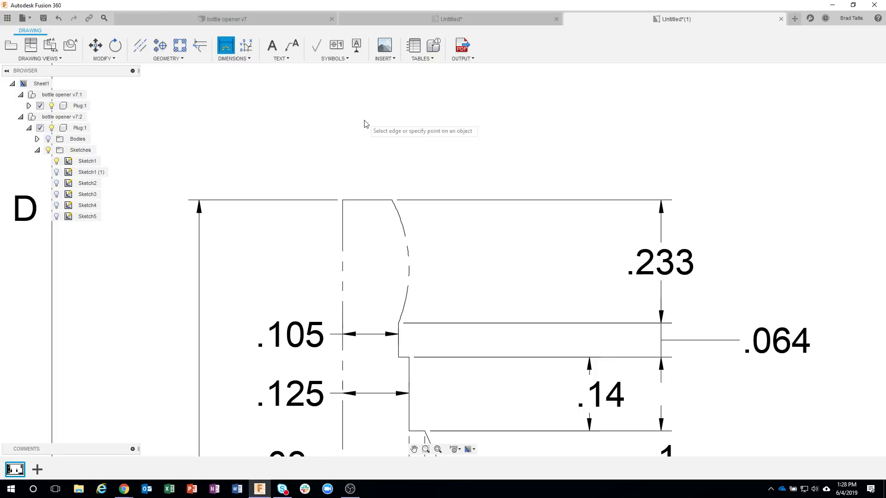
{"action": "left_click", "coordinate": [394, 199]}
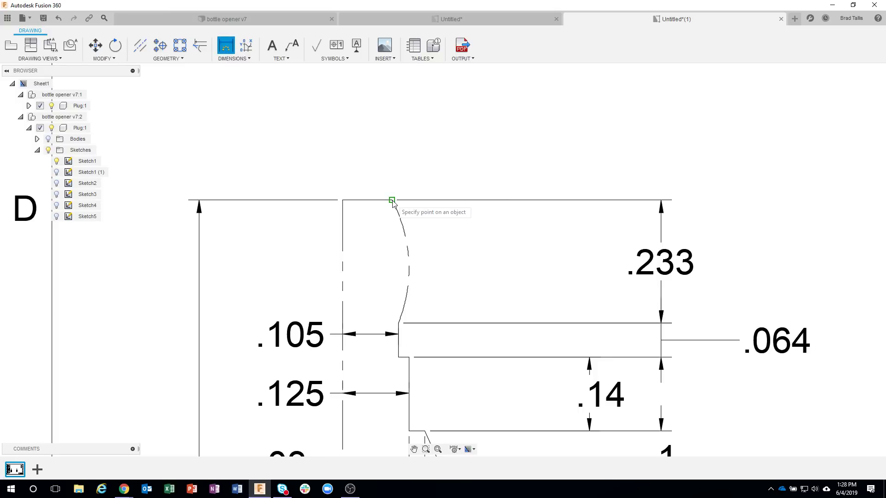
{"action": "left_click", "coordinate": [342, 200]}
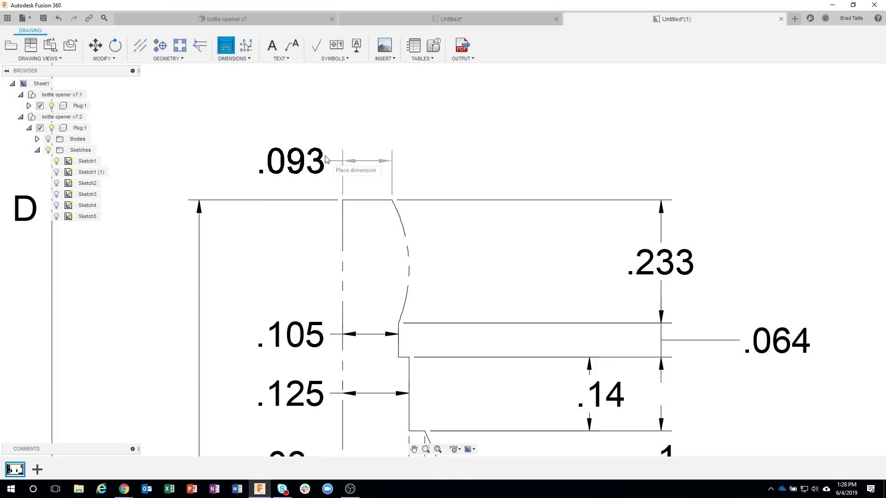
{"action": "left_click", "coordinate": [301, 153]}
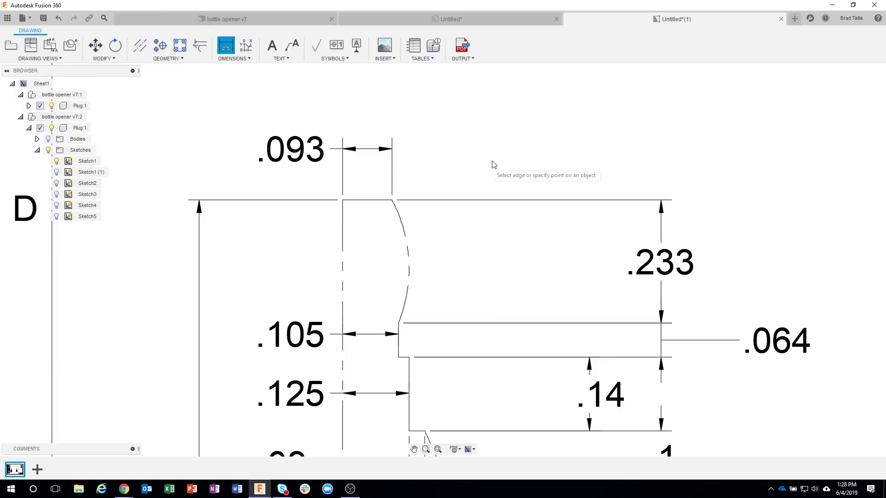
Step: Dimension the arc at the top of the sketch profile as a radius, placing the text above and outside the arc
{"action": "scroll", "coordinate": [478, 194], "scroll_direction": "down", "scroll_amount": 5}
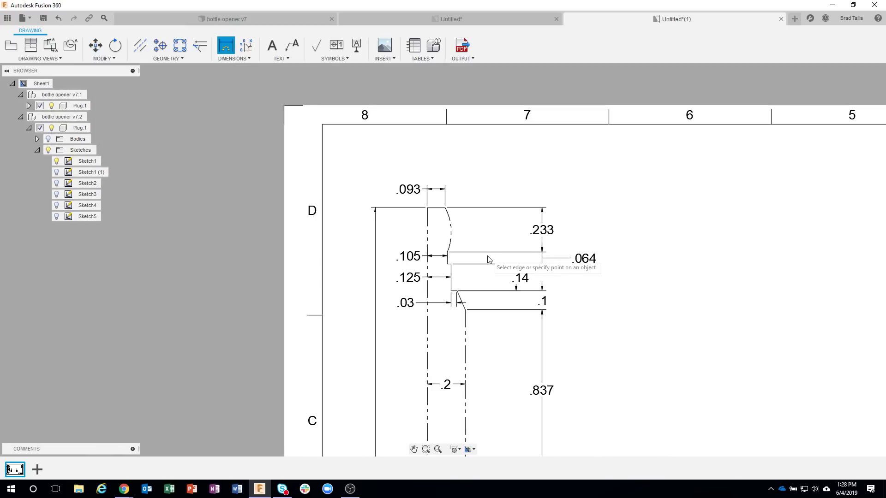
{"action": "scroll", "coordinate": [477, 196], "scroll_direction": "up", "scroll_amount": 4}
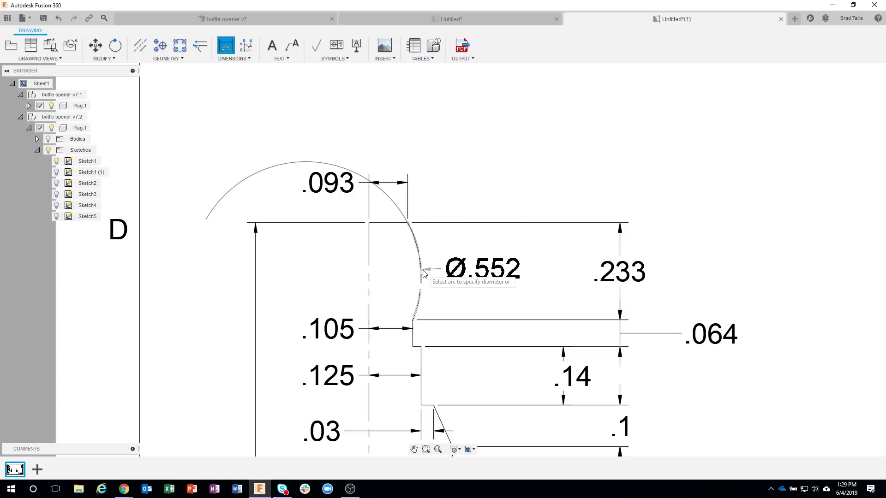
{"action": "left_click", "coordinate": [418, 242]}
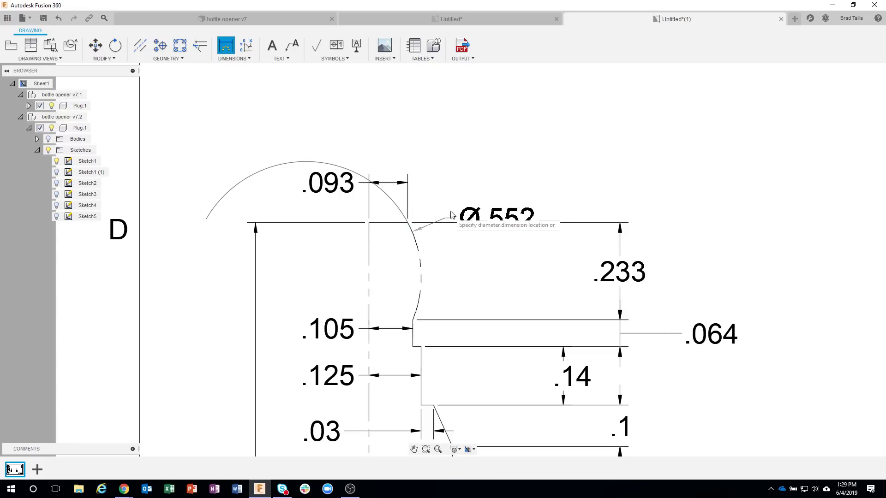
{"action": "right_click", "coordinate": [495, 168]}
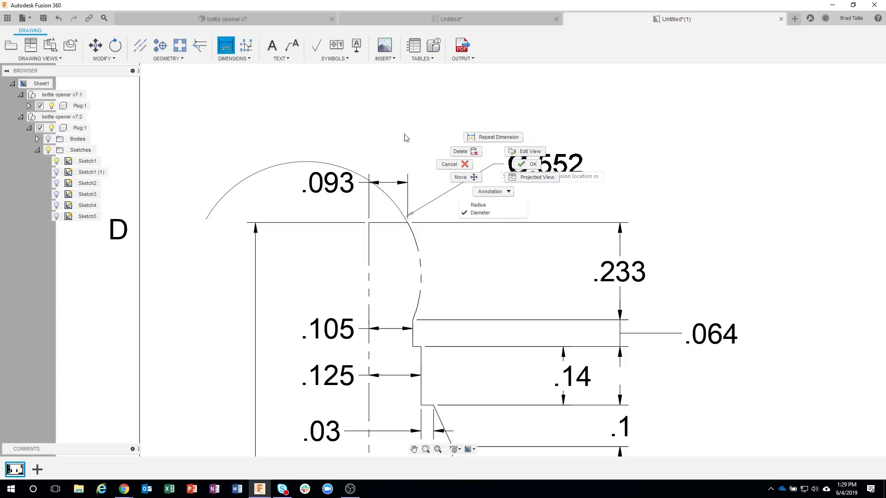
{"action": "left_click", "coordinate": [488, 208]}
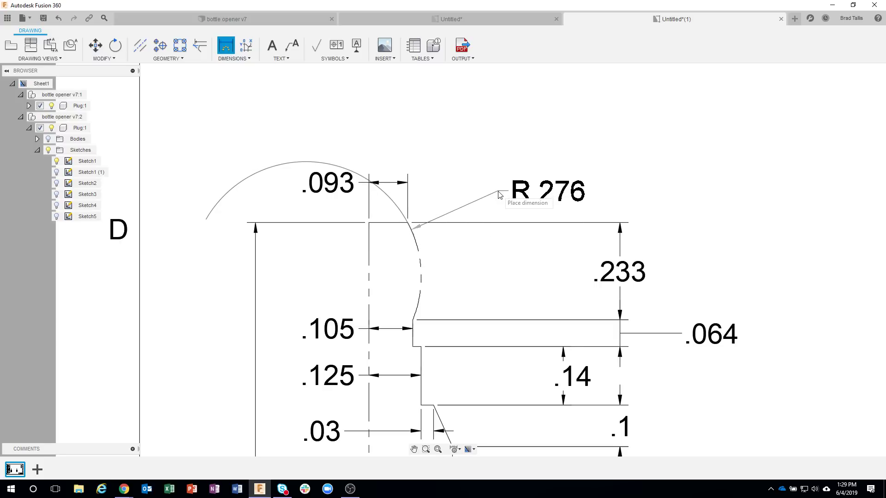
{"action": "left_click", "coordinate": [499, 190]}
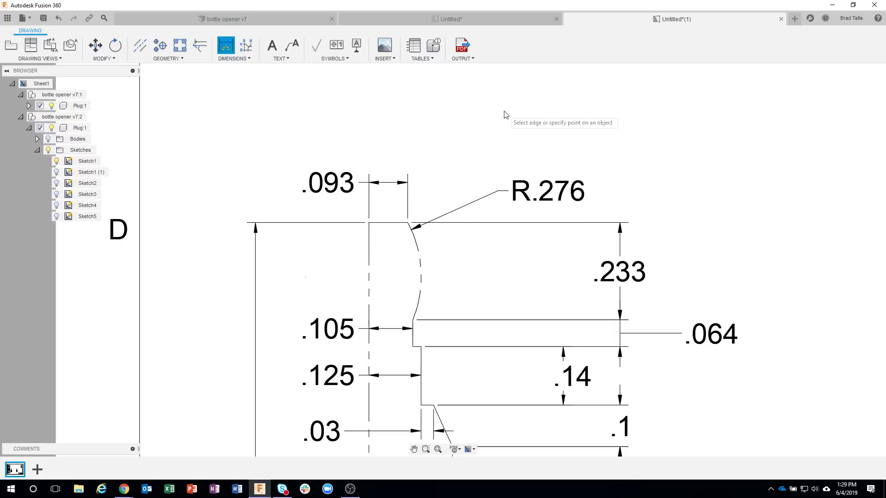
{"action": "key", "text": "Escape"}
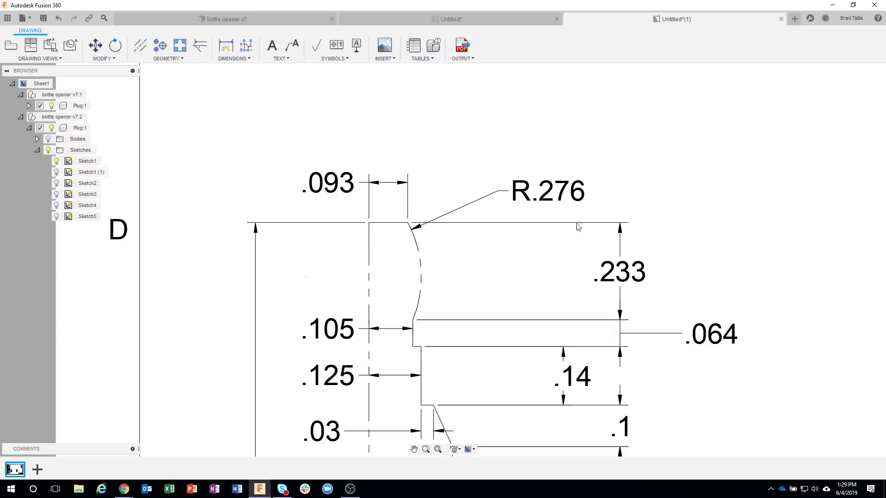
Step: Examine the whole sheet and compare it with the finished drawing open in the other document
{"action": "scroll", "coordinate": [578, 227], "scroll_direction": "down", "scroll_amount": 4}
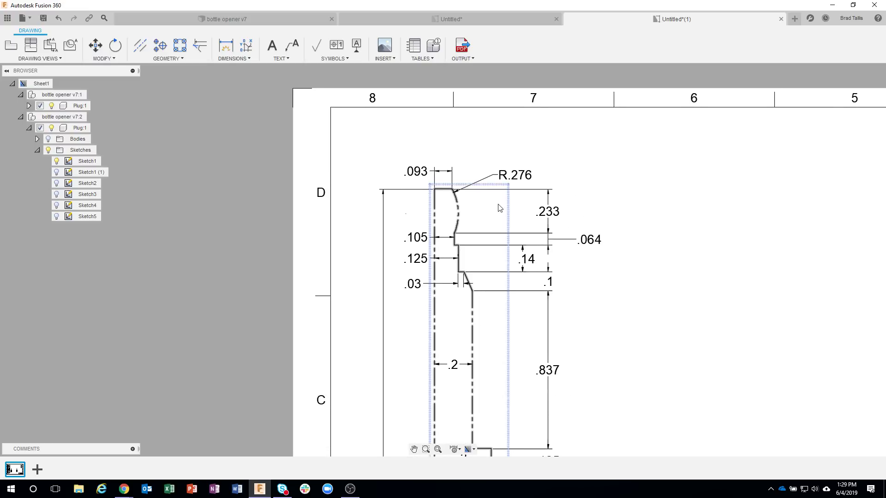
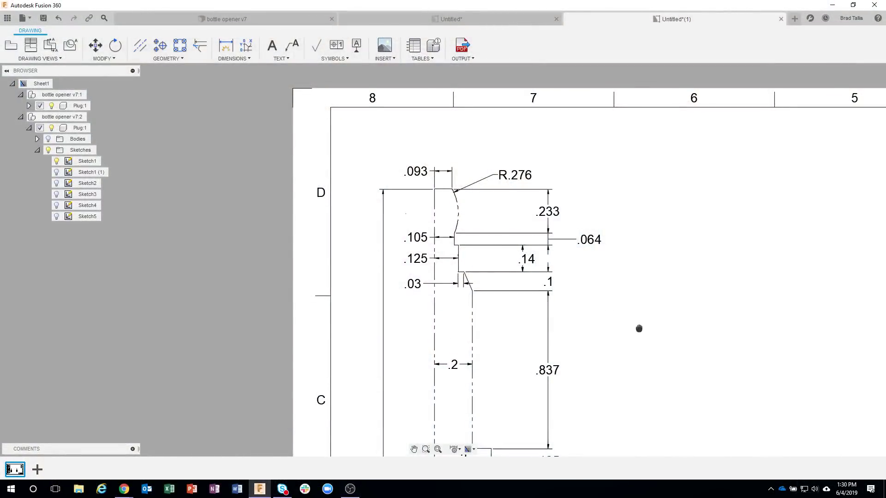
{"action": "mouse_move", "coordinate": [640, 328]}
{"action": "middle_mouse_down"}
{"action": "mouse_move", "coordinate": [545, 263]}
{"action": "mouse_move", "coordinate": [526, 235]}
{"action": "middle_mouse_up"}
{"action": "scroll", "coordinate": [568, 281], "scroll_direction": "down", "scroll_amount": 3}
{"action": "scroll", "coordinate": [564, 249], "scroll_direction": "down", "scroll_amount": 2}
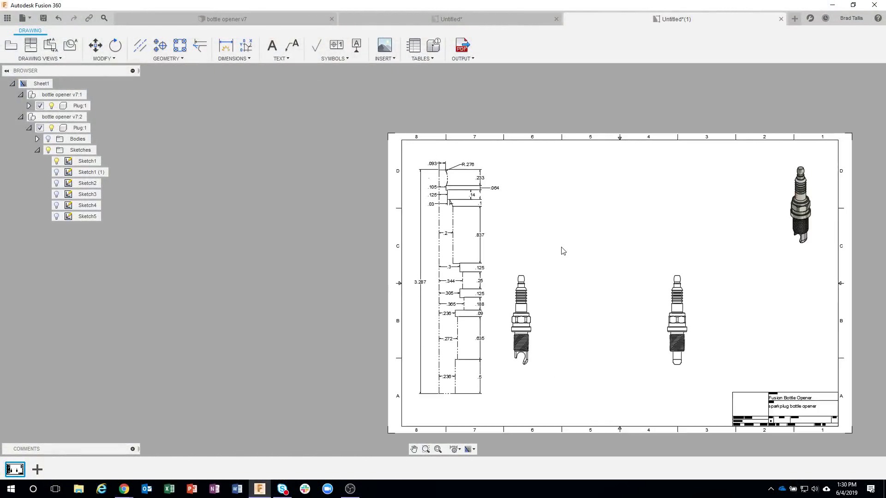
{"action": "left_click", "coordinate": [442, 21]}
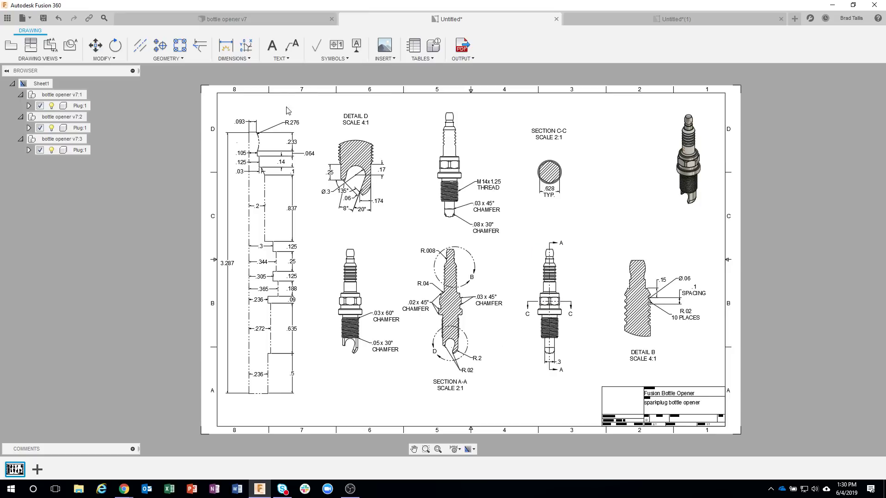
{"action": "left_click", "coordinate": [587, 19]}
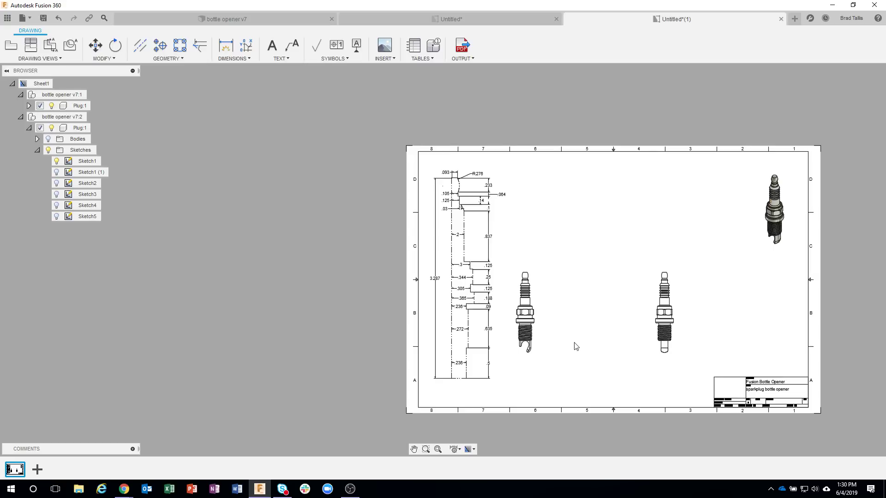
Step: Begin a section view of the right-hand elevation view, starting its cutting line on the centerline just above the plug's tip
{"action": "scroll", "coordinate": [488, 286], "scroll_direction": "up", "scroll_amount": 5}
{"action": "middle_click_drag", "start_coordinate": [532, 275], "coordinate": [483, 307]}
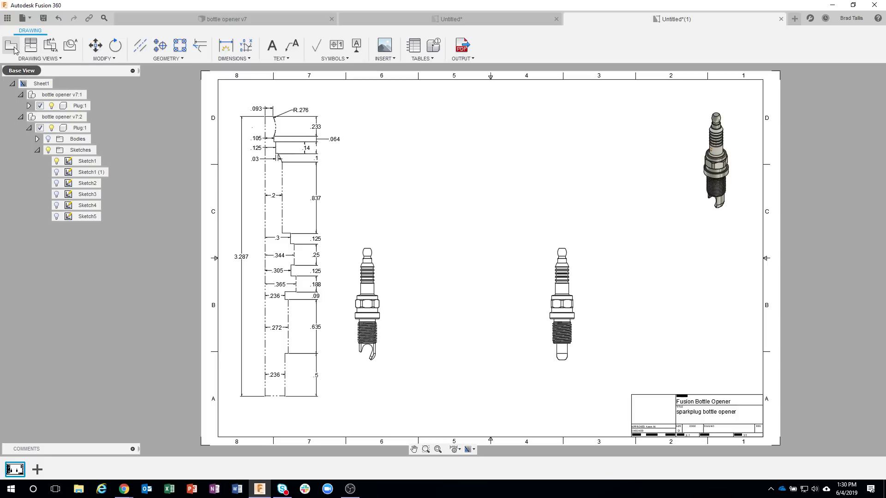
{"action": "left_click", "coordinate": [52, 46]}
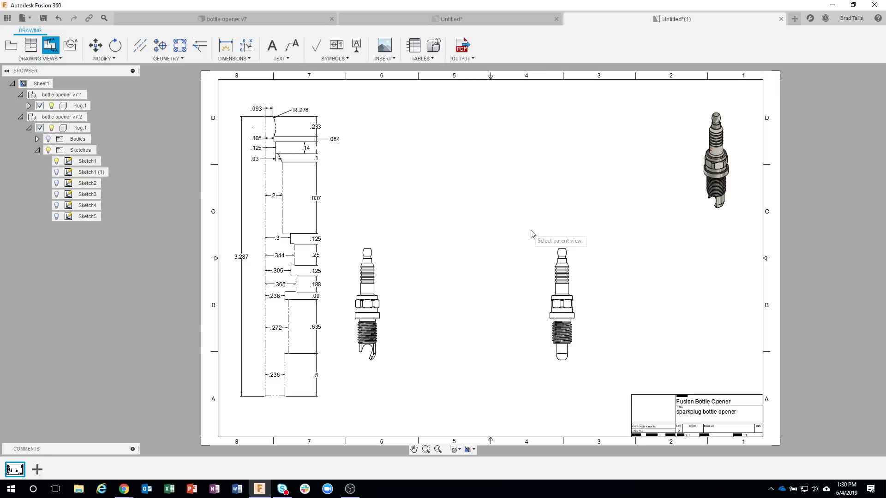
{"action": "left_click", "coordinate": [576, 269]}
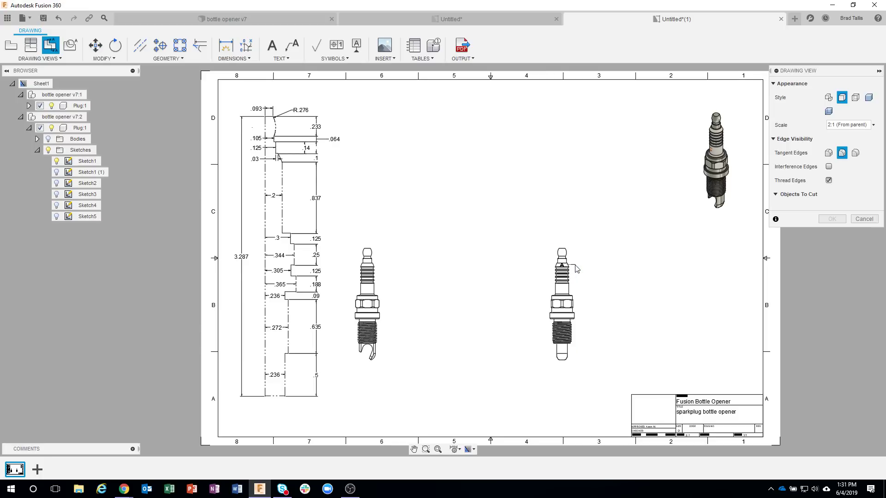
{"action": "scroll", "coordinate": [584, 243], "scroll_direction": "up", "scroll_amount": 5}
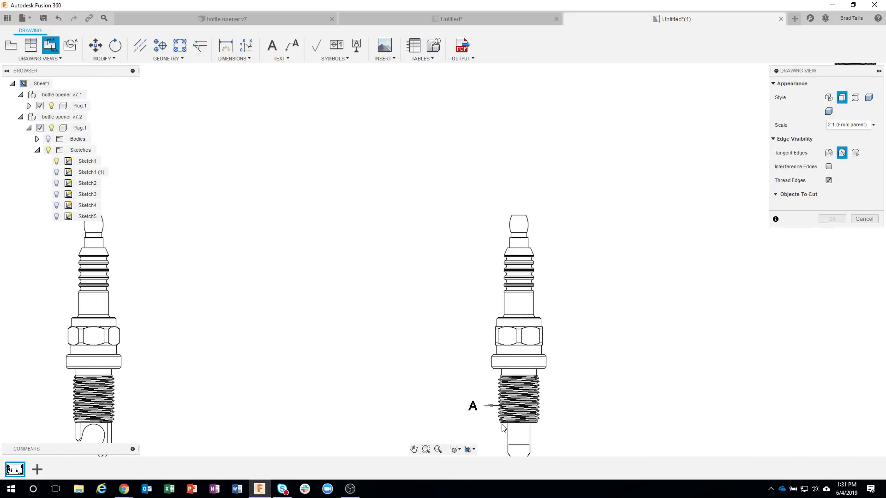
{"action": "middle_click_drag", "start_coordinate": [587, 326], "coordinate": [571, 252]}
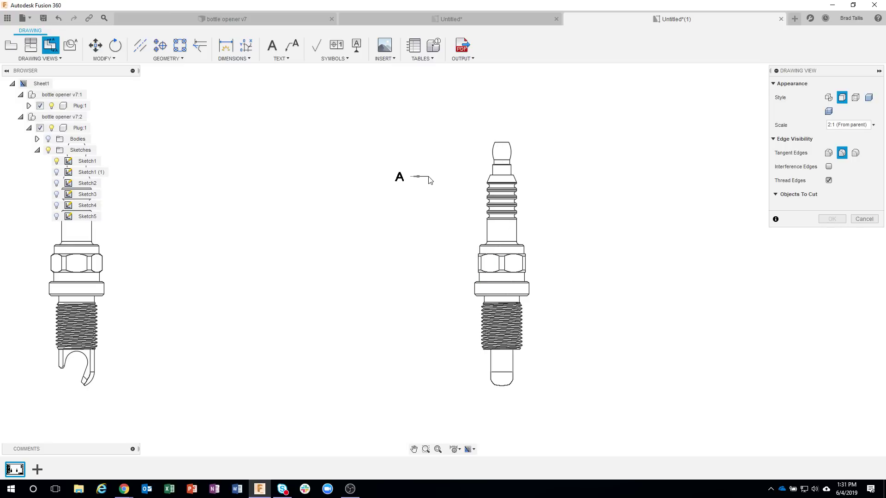
{"action": "scroll", "coordinate": [502, 109], "scroll_direction": "up", "scroll_amount": 2}
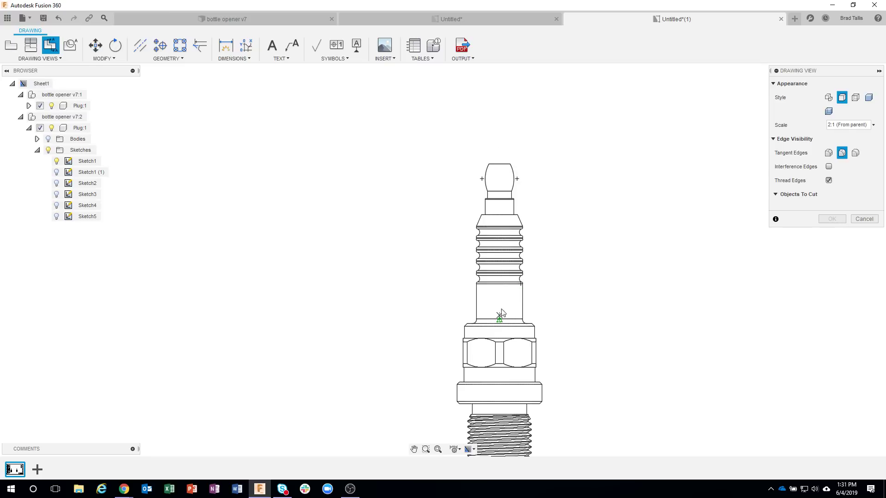
{"action": "left_click", "coordinate": [500, 120]}
{"action": "left_click", "coordinate": [484, 179]}
{"action": "left_click", "coordinate": [499, 131]}
Step: End the vertical cutting line below the plug's base and place section A-A between the two elevation views, keeping the 2:1 parent scale
{"action": "scroll", "coordinate": [549, 238], "scroll_direction": "down", "scroll_amount": 5}
{"action": "scroll", "coordinate": [518, 203], "scroll_direction": "up", "scroll_amount": 1}
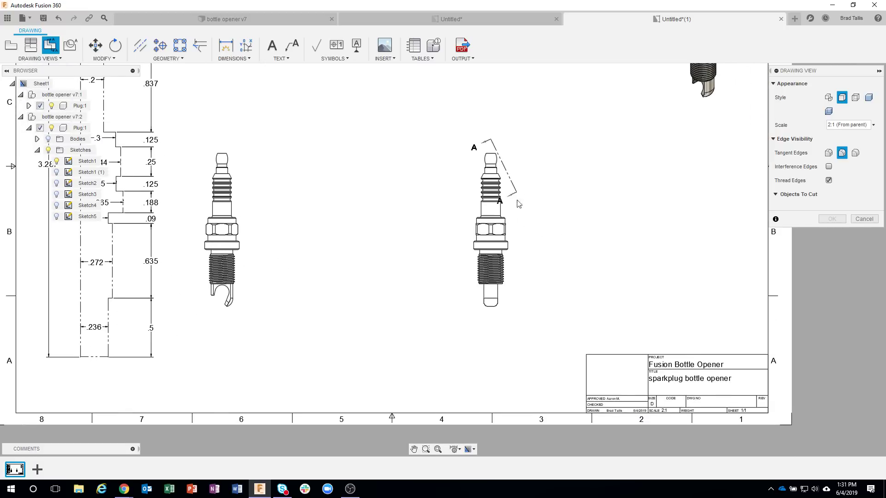
{"action": "left_click", "coordinate": [490, 320]}
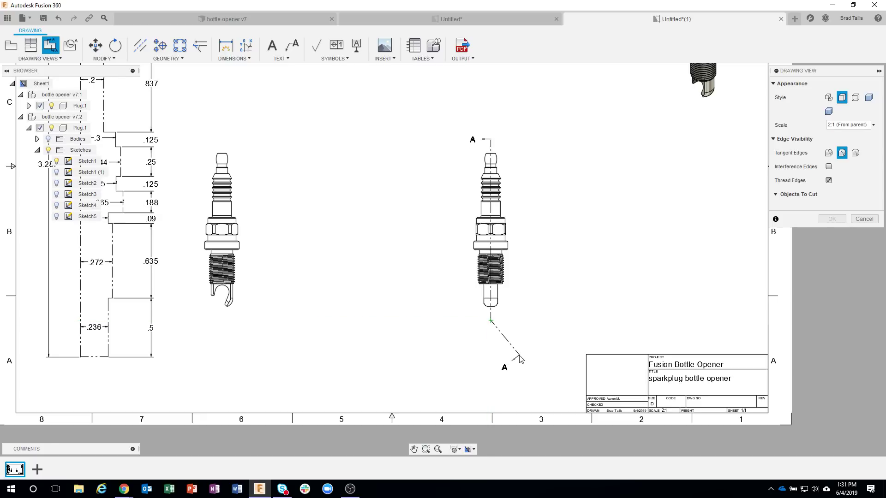
{"action": "key", "text": "Return"}
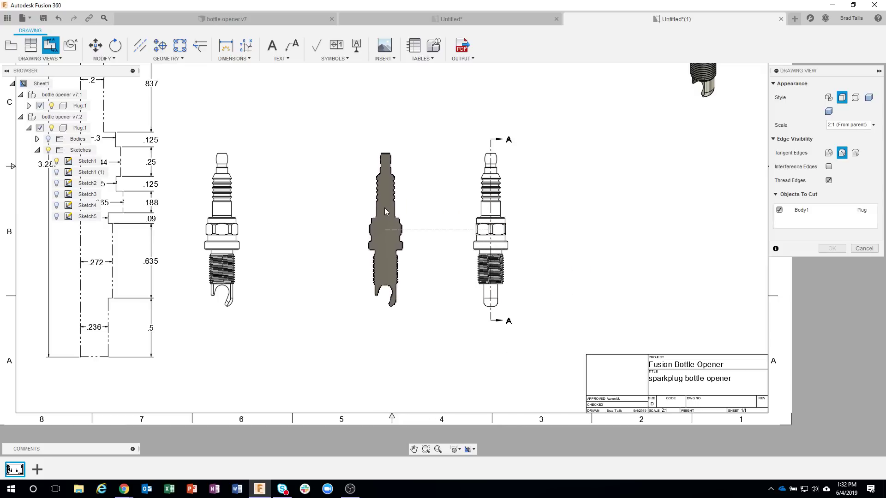
{"action": "left_click", "coordinate": [378, 213]}
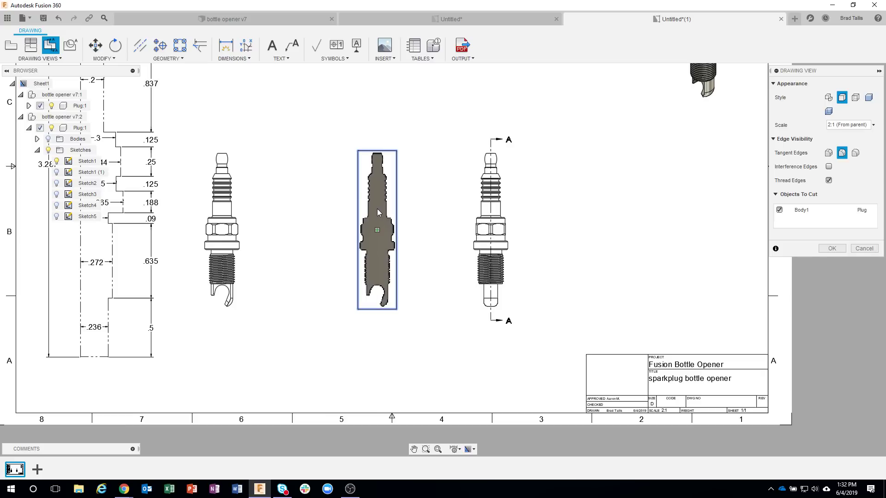
{"action": "left_click", "coordinate": [832, 249]}
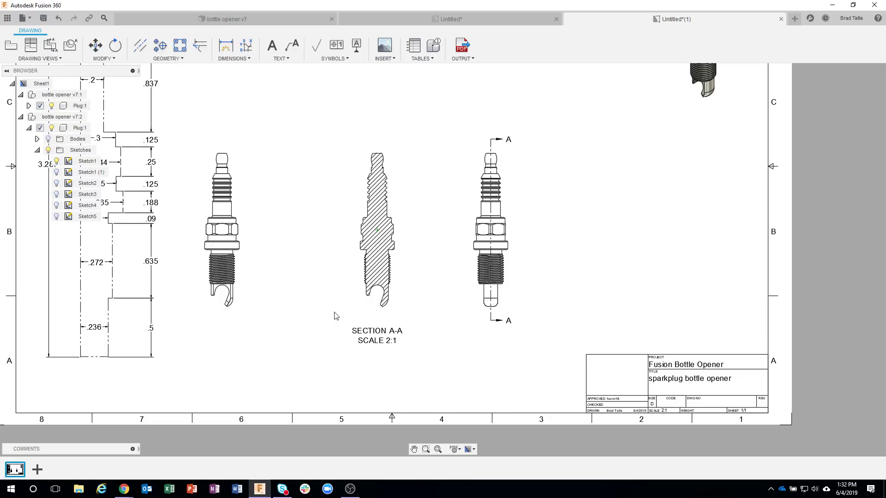
Step: Open the hatch settings of section A-A and move the dialog closer to the views
{"action": "scroll", "coordinate": [329, 290], "scroll_direction": "up", "scroll_amount": 1}
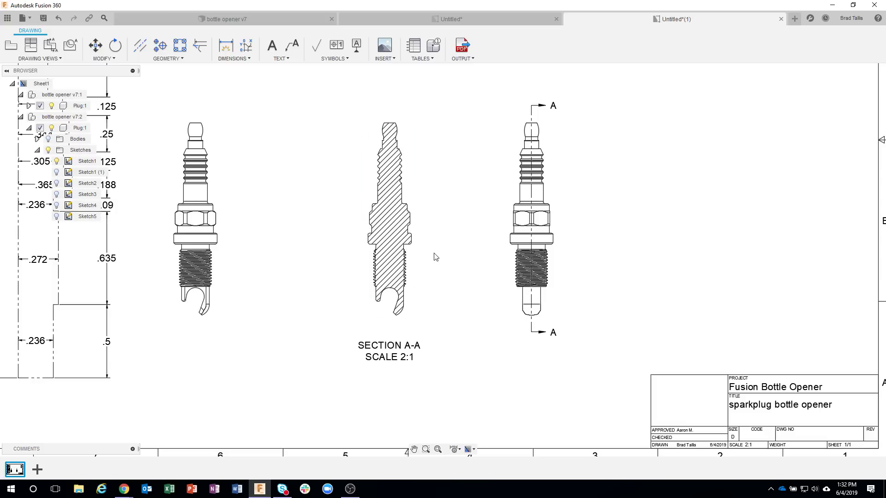
{"action": "scroll", "coordinate": [430, 158], "scroll_direction": "up", "scroll_amount": 2}
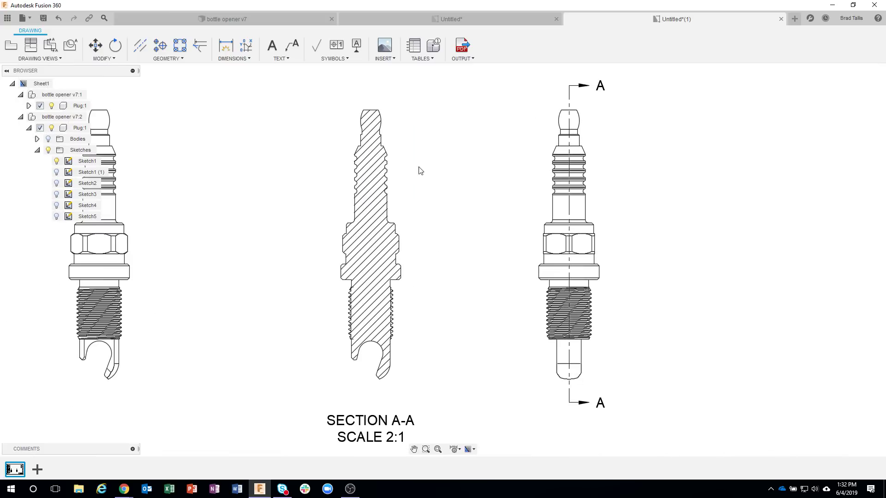
{"action": "left_click", "coordinate": [373, 169]}
{"action": "right_click", "coordinate": [373, 169]}
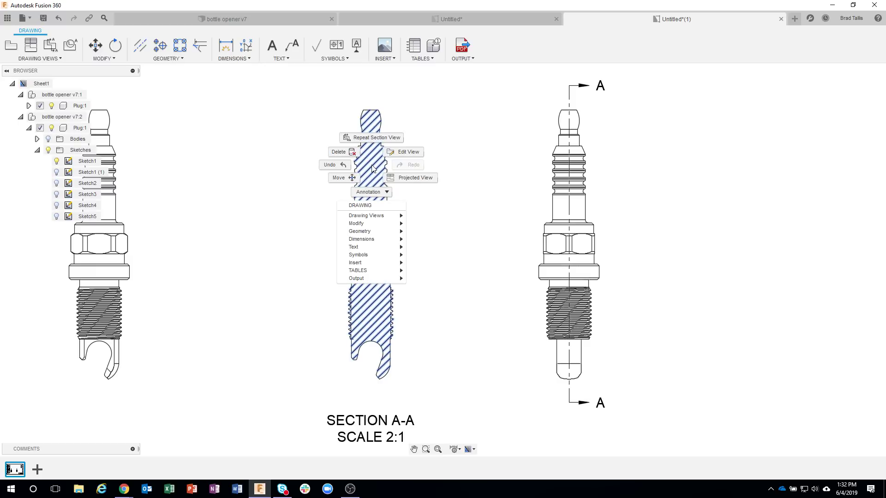
{"action": "key", "text": "Escape"}
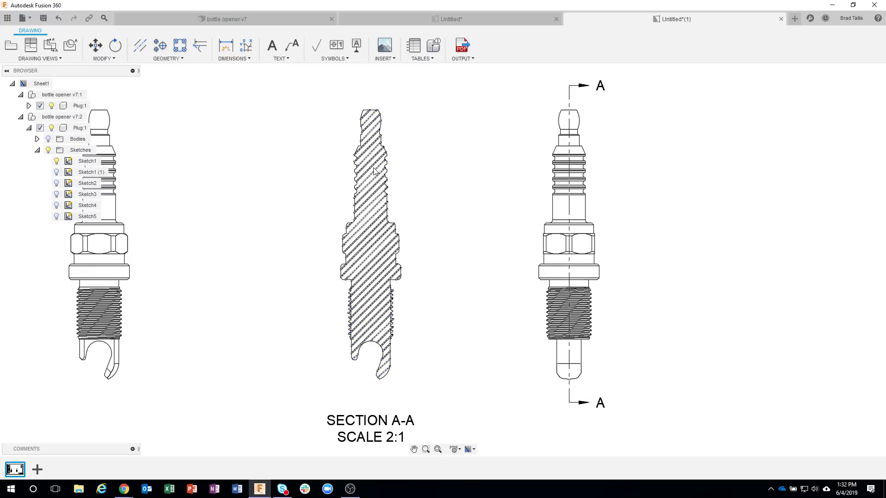
{"action": "left_click", "coordinate": [374, 170]}
{"action": "double_click", "coordinate": [374, 169]}
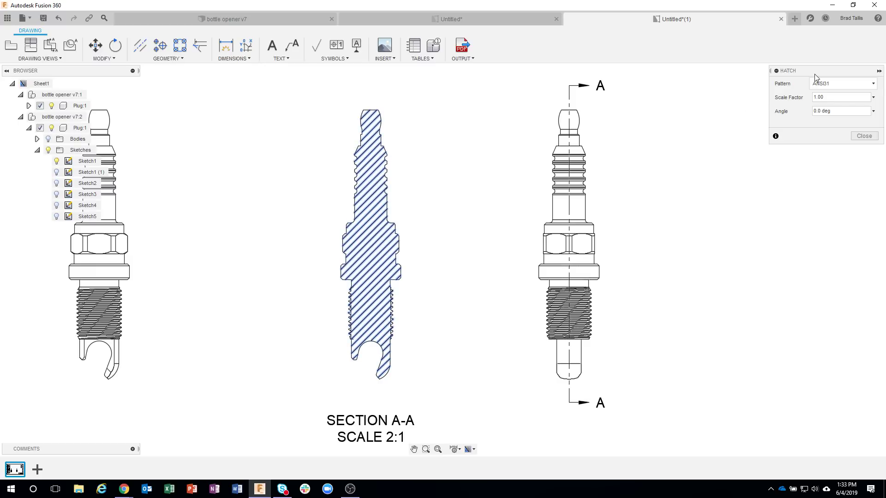
{"action": "left_click_drag", "start_coordinate": [815, 74], "coordinate": [753, 134]}
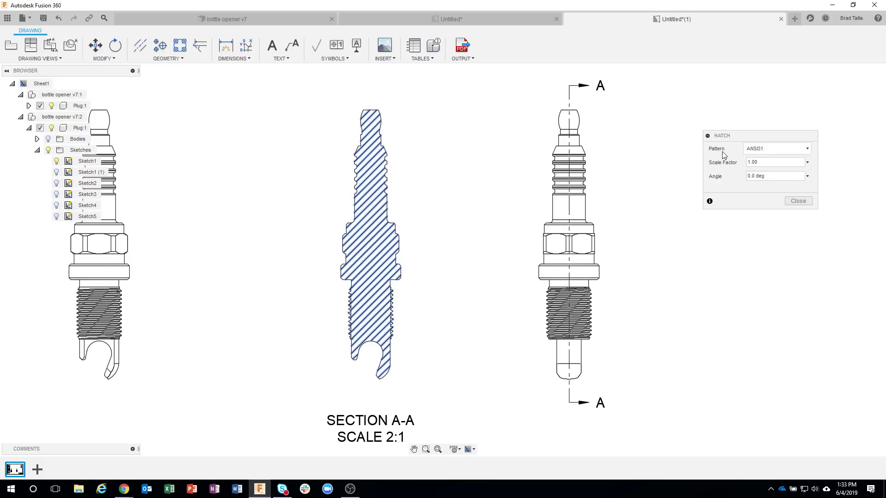
Step: Try the ANSI32 and ANSI33 hatch patterns on section A-A, and set the pattern back to ANSI31
{"action": "left_click", "coordinate": [784, 148]}
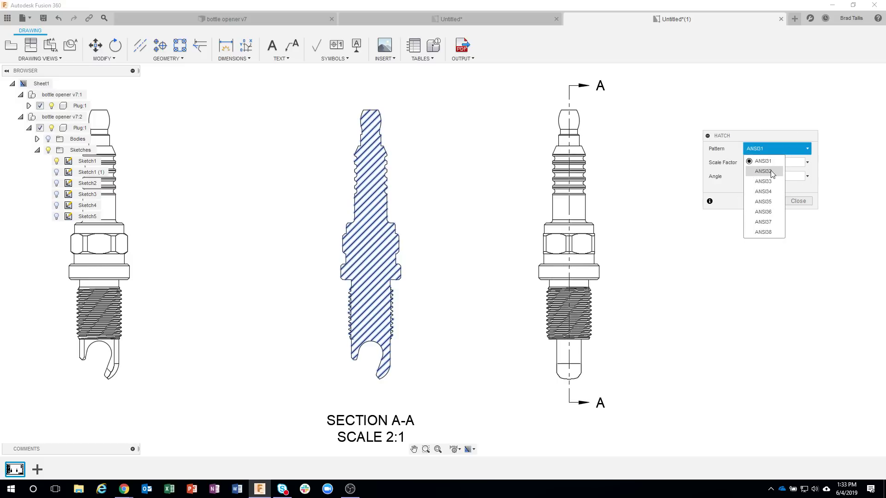
{"action": "left_click", "coordinate": [772, 171]}
{"action": "left_click", "coordinate": [784, 148]}
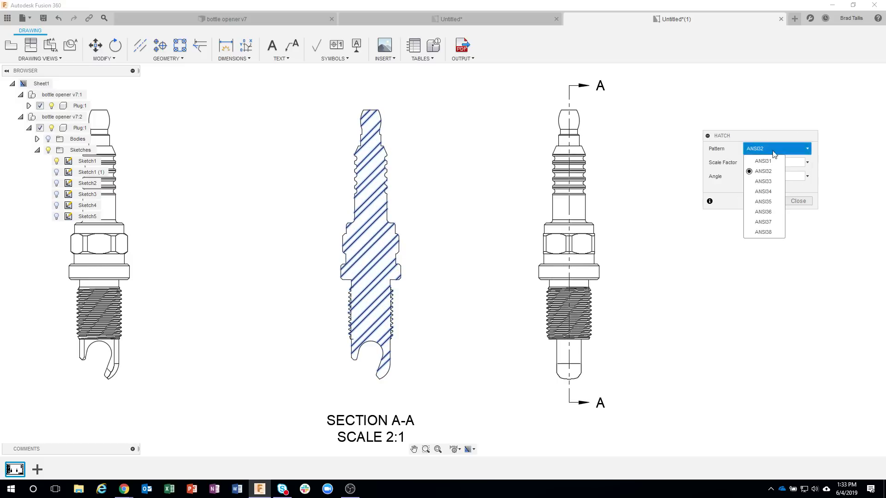
{"action": "left_click", "coordinate": [769, 184]}
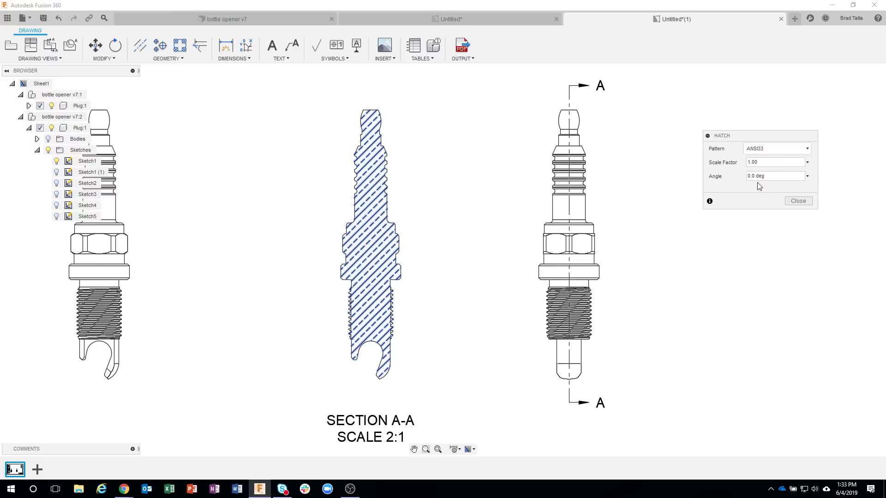
{"action": "left_click", "coordinate": [769, 148]}
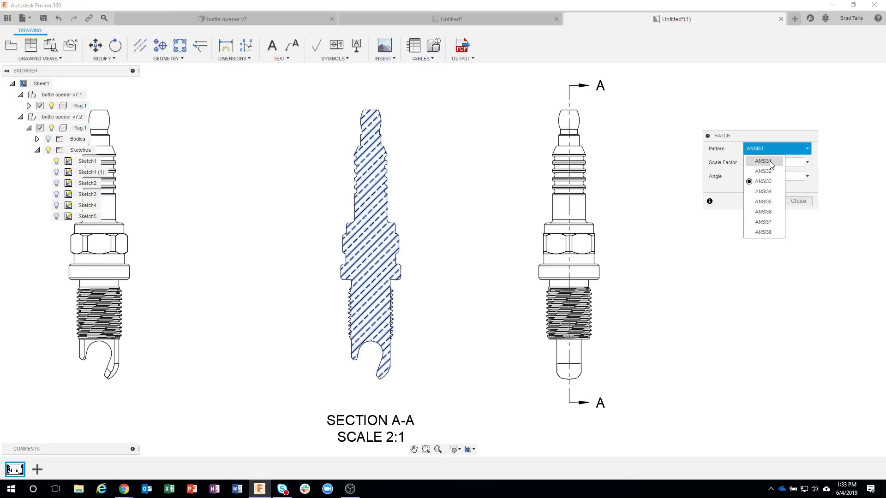
{"action": "left_click", "coordinate": [770, 161]}
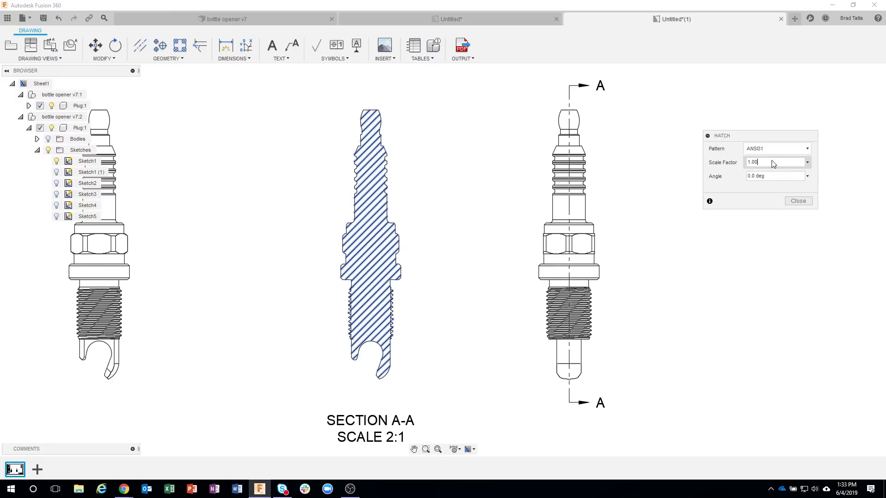
Step: Set the scale factor of section A-A's hatch to .7
{"action": "left_click_drag", "start_coordinate": [775, 162], "coordinate": [740, 163]}
{"action": "key", "text": "BackSpace"}
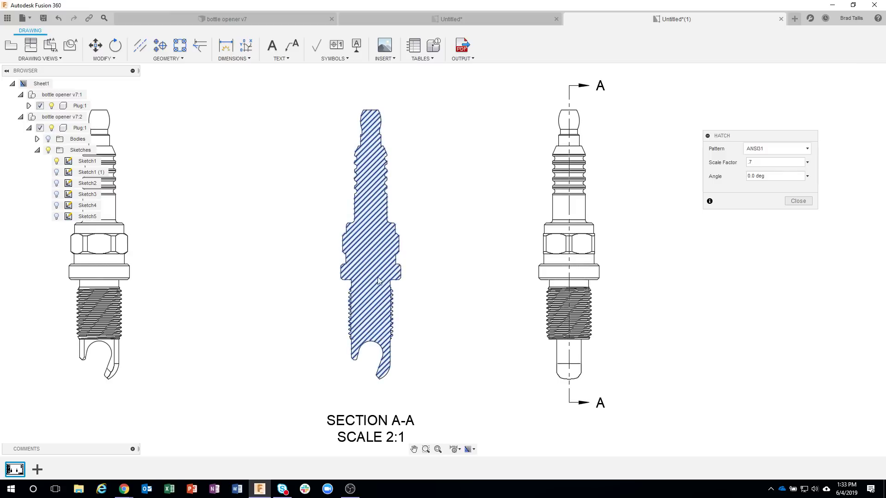
Step: Try a 45-degree angle for section A-A's hatch and close the hatch settings
{"action": "left_click", "coordinate": [775, 176]}
{"action": "triple_click", "coordinate": [776, 176]}
{"action": "type", "text": "45"}
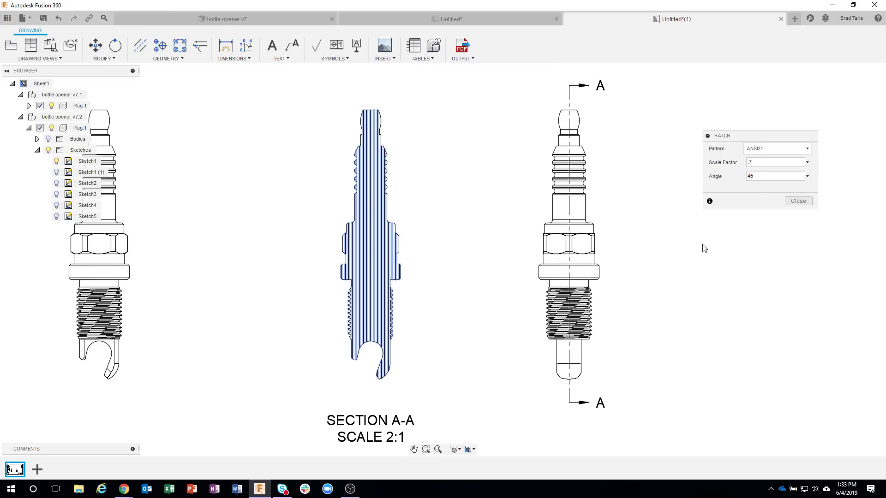
{"action": "left_click", "coordinate": [799, 200]}
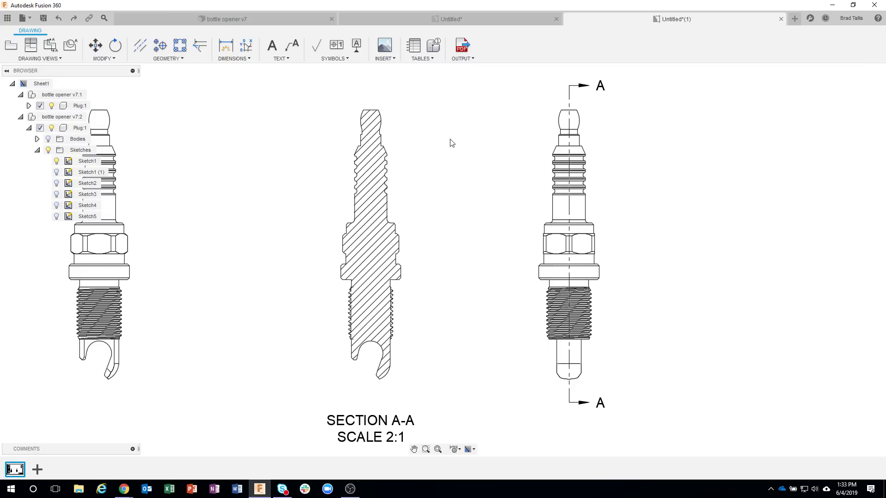
Step: Start a detail view from section A-A and define its circular boundary around the plug's upper end
{"action": "scroll", "coordinate": [458, 196], "scroll_direction": "down", "scroll_amount": 5}
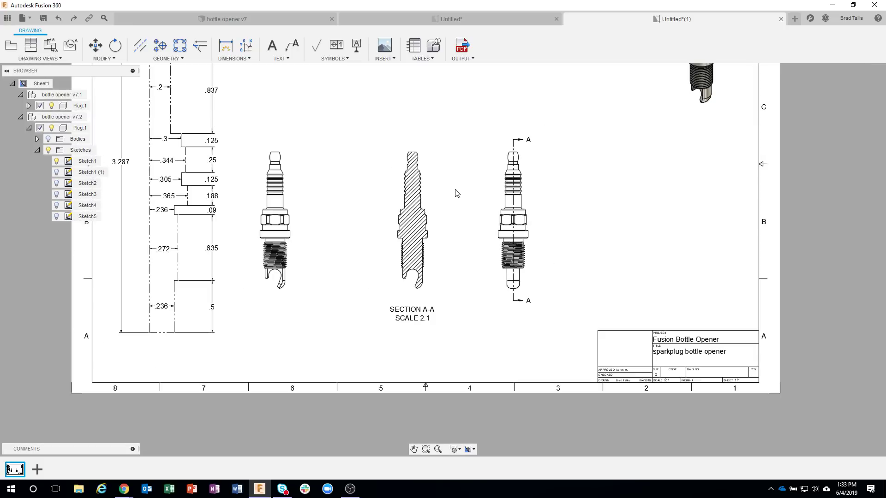
{"action": "scroll", "coordinate": [443, 203], "scroll_direction": "up", "scroll_amount": 2}
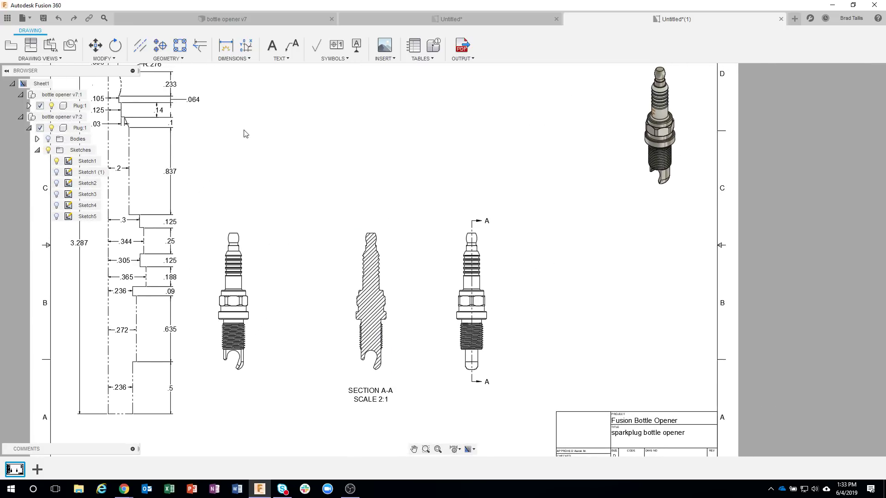
{"action": "left_click", "coordinate": [71, 46]}
{"action": "left_click", "coordinate": [382, 235]}
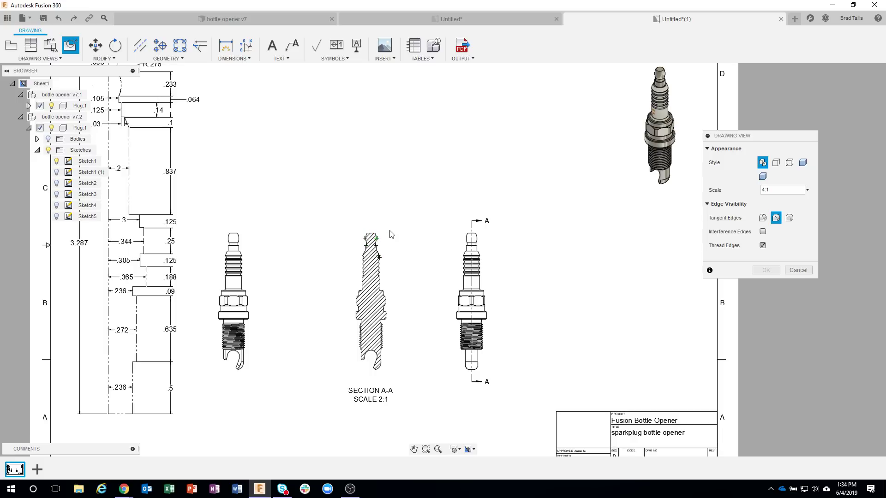
{"action": "scroll", "coordinate": [390, 234], "scroll_direction": "up", "scroll_amount": 2}
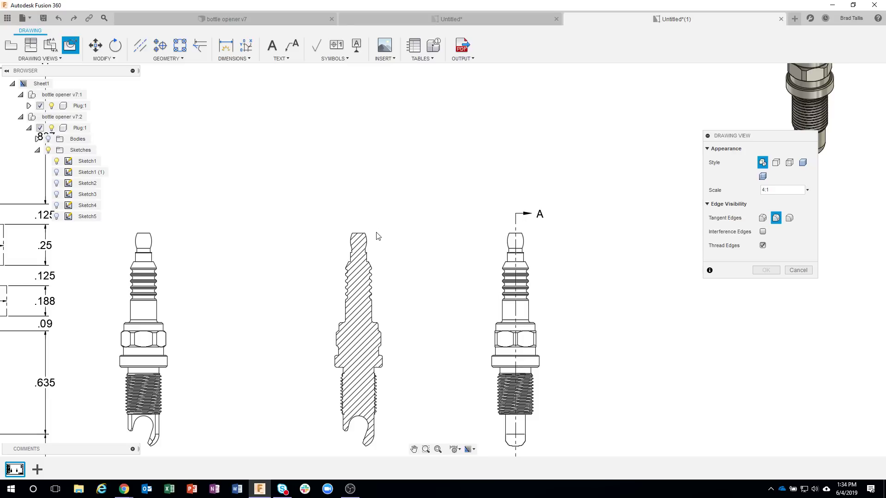
{"action": "left_click", "coordinate": [360, 255]}
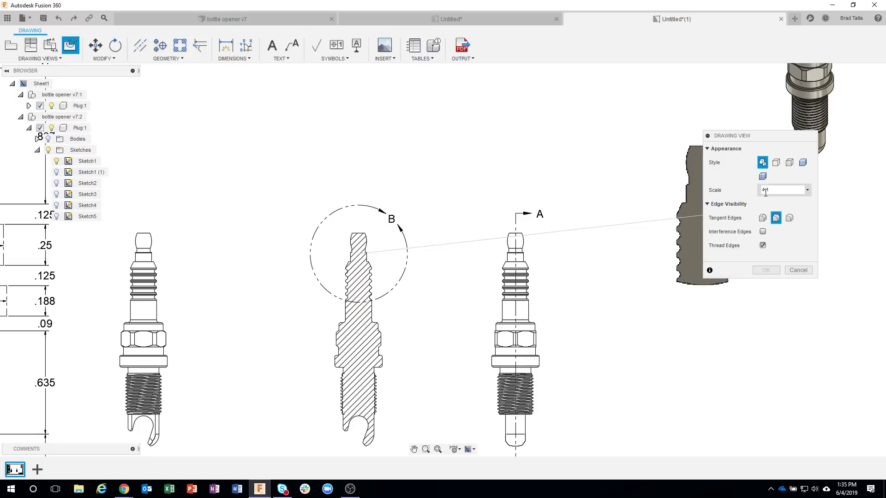
Step: Place the detail view at 4:1 to the right of the elevation views, above the title block, and accept it
{"action": "scroll", "coordinate": [633, 277], "scroll_direction": "down", "scroll_amount": 5}
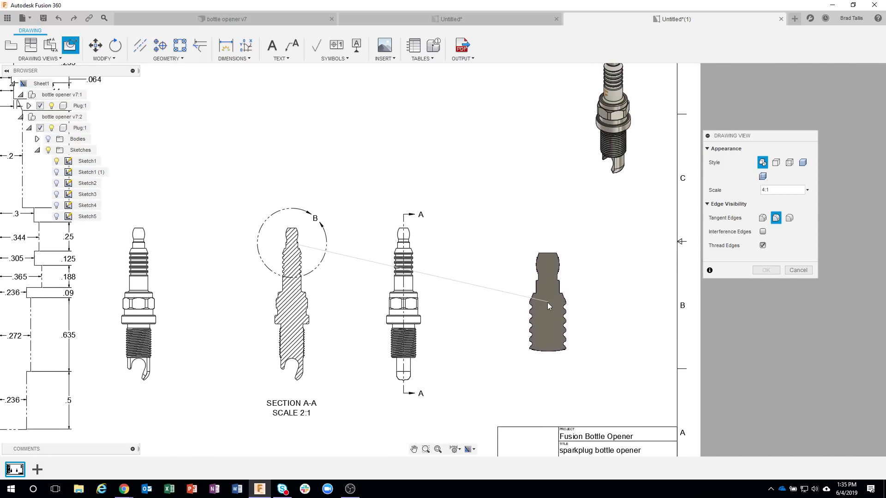
{"action": "left_click", "coordinate": [548, 302]}
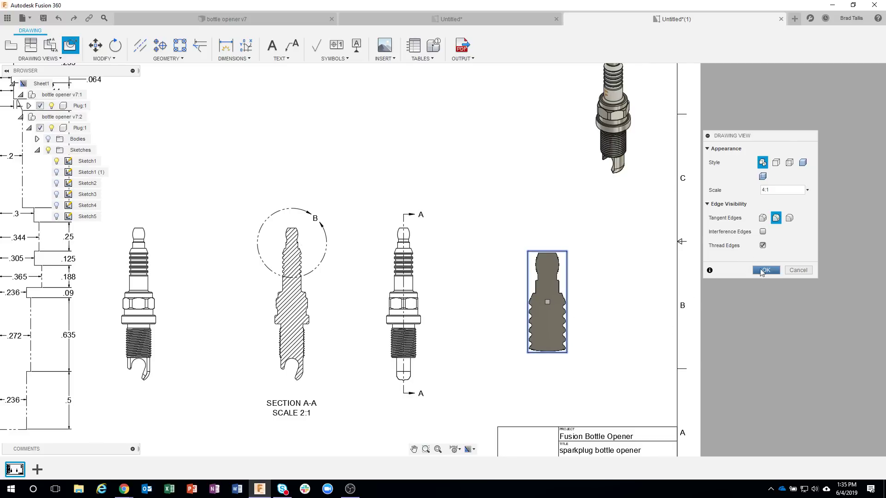
{"action": "left_click", "coordinate": [762, 271]}
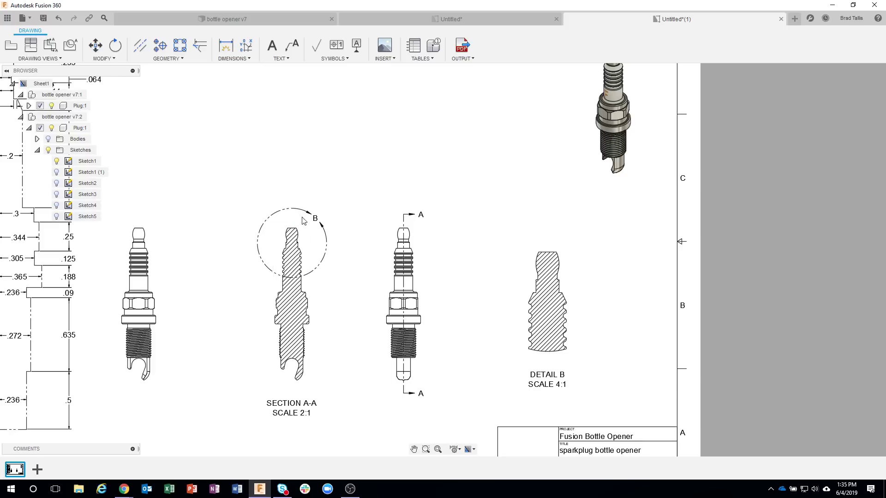
Step: Move detail B's boundary circle down and slightly right on section A-A
{"action": "left_click", "coordinate": [270, 228]}
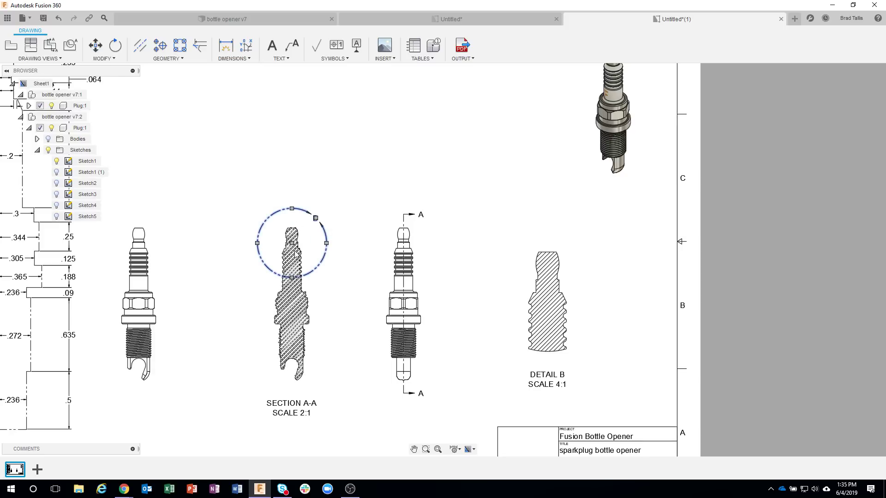
{"action": "left_click", "coordinate": [292, 243]}
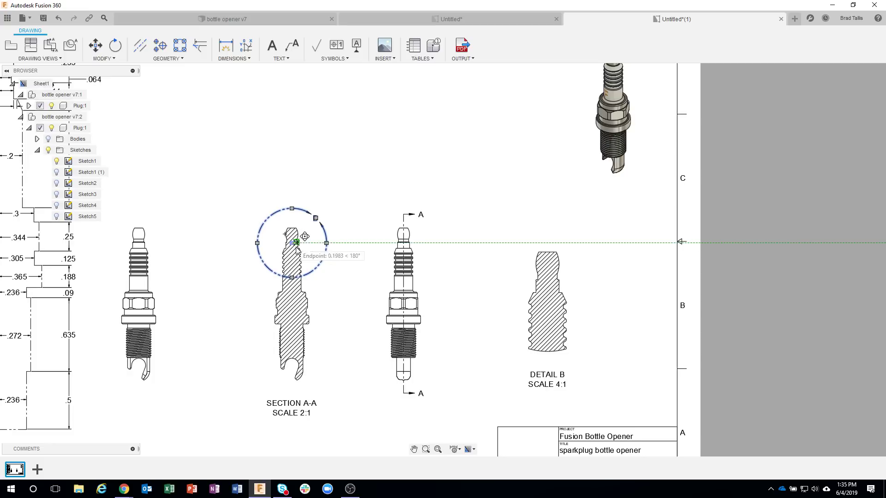
{"action": "left_click", "coordinate": [301, 255]}
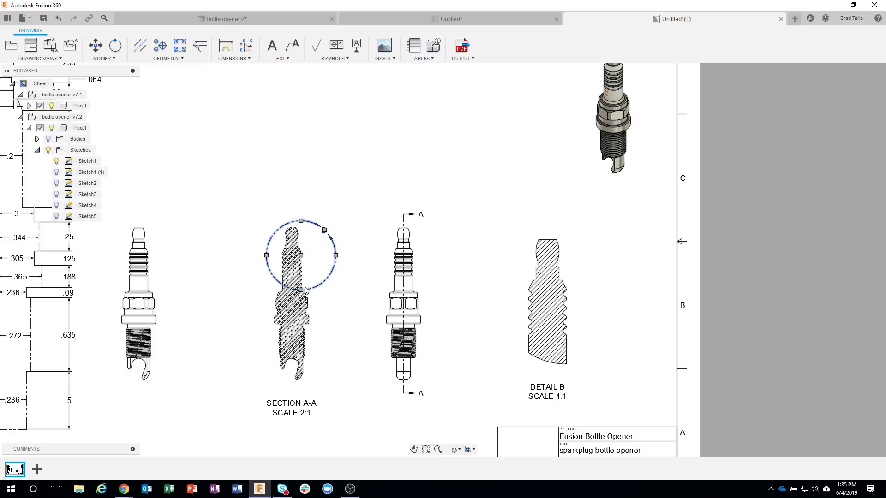
Step: Try a larger radius for detail B's boundary, then restore the smaller circle and centre it on the plug's axis
{"action": "left_click", "coordinate": [266, 255]}
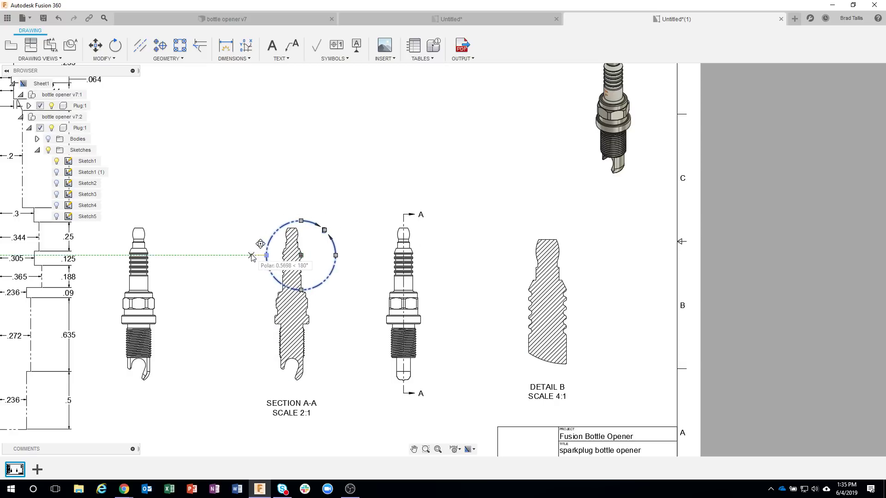
{"action": "left_click", "coordinate": [247, 256]}
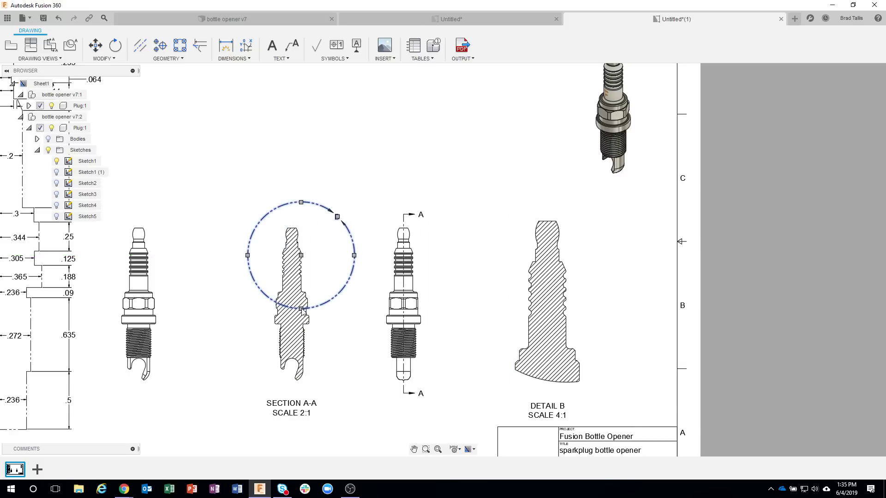
{"action": "left_click_drag", "start_coordinate": [300, 294], "coordinate": [293, 255]}
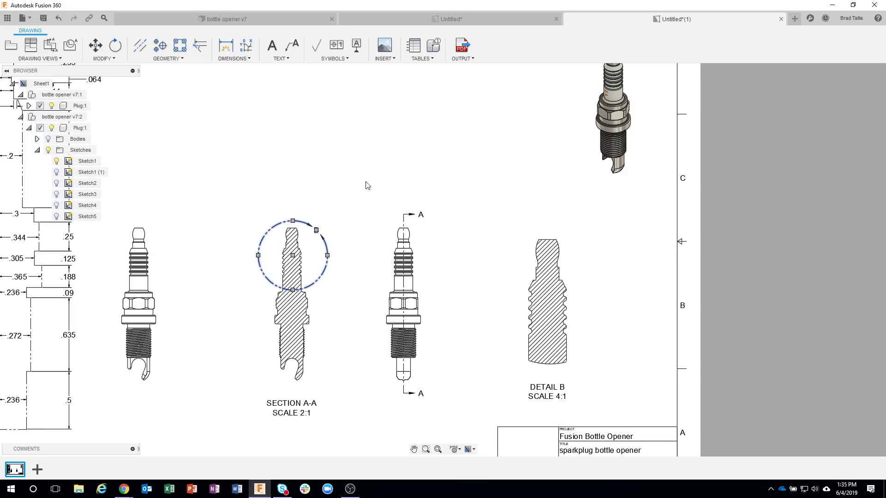
{"action": "key", "text": "Escape"}
Step: Try the detail label B at the centre of its boundary circle, then return it to the circle's upper-right edge
{"action": "left_click", "coordinate": [322, 233]}
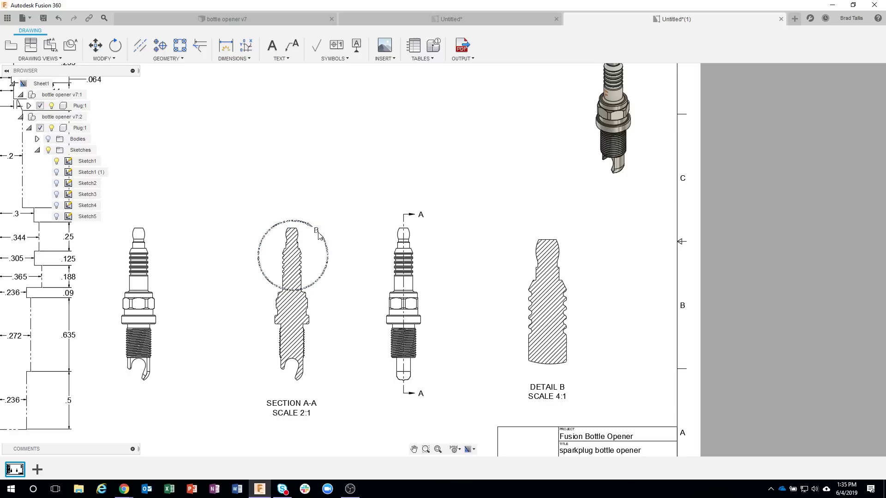
{"action": "left_click", "coordinate": [317, 230]}
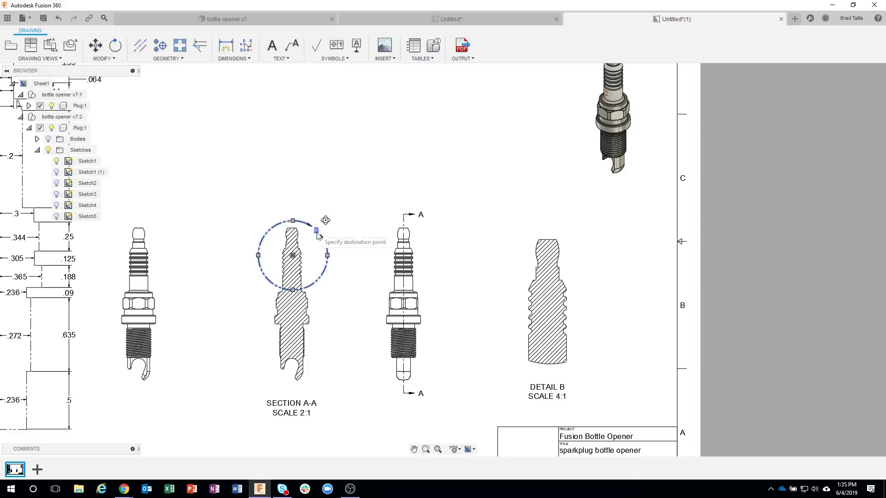
{"action": "left_click", "coordinate": [322, 273]}
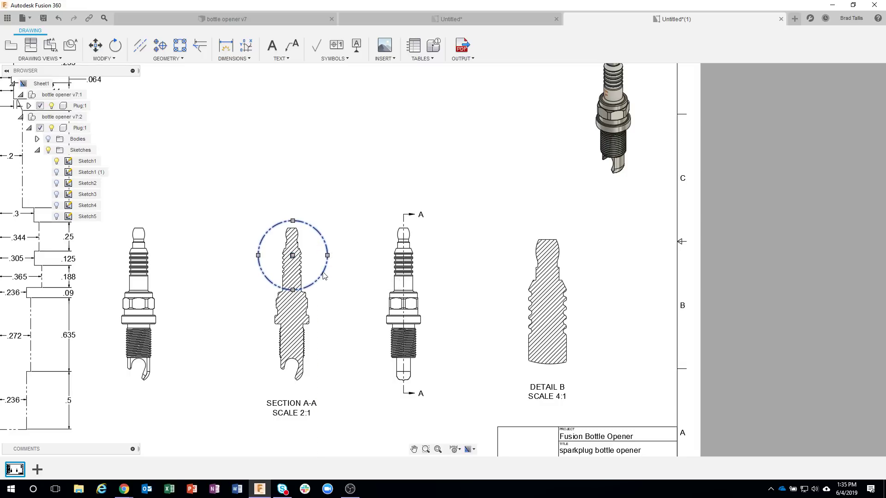
{"action": "left_click", "coordinate": [360, 230]}
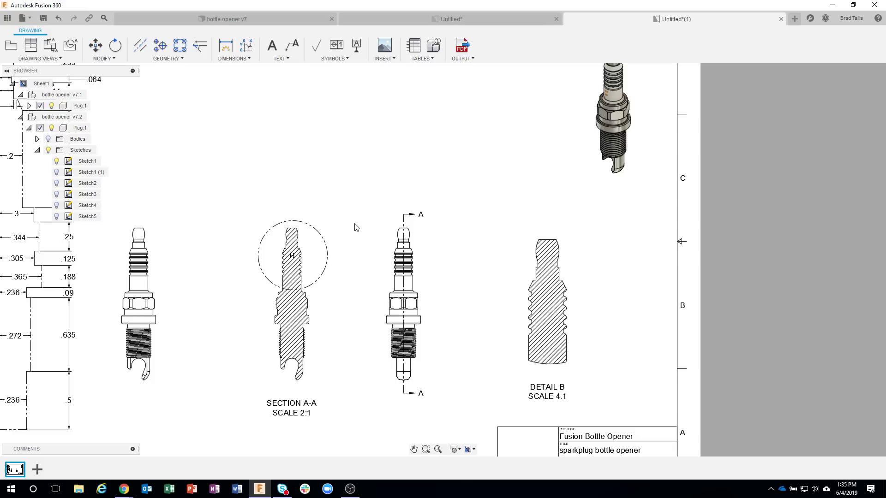
{"action": "left_click", "coordinate": [325, 236]}
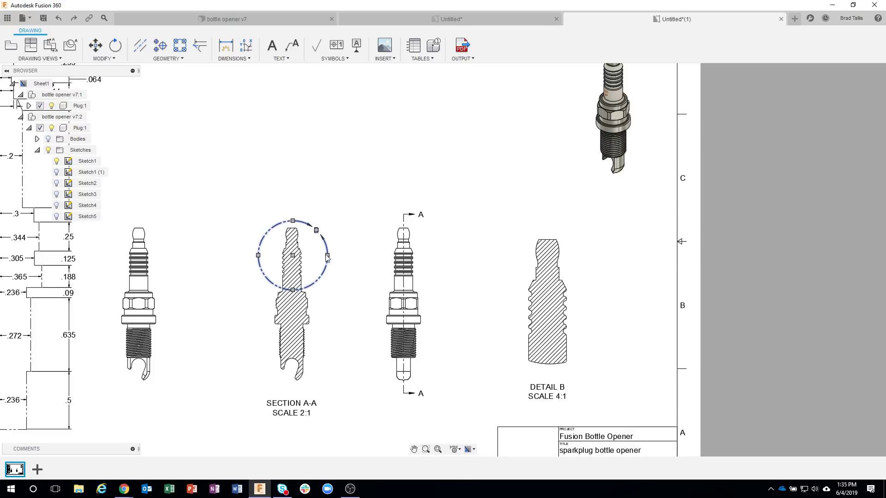
{"action": "left_click", "coordinate": [316, 231]}
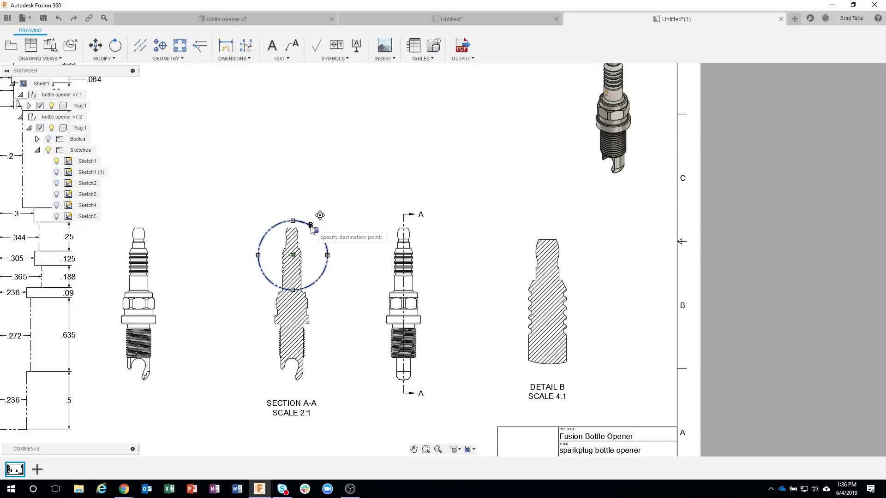
{"action": "left_click", "coordinate": [310, 227]}
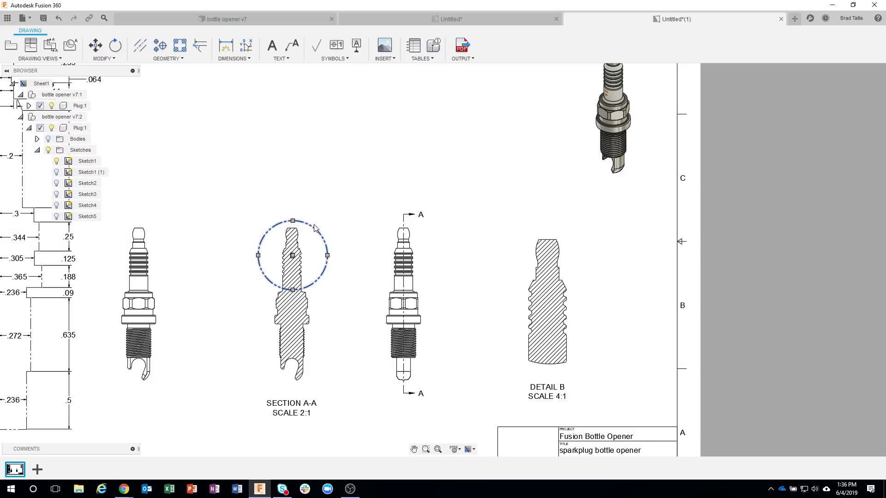
{"action": "left_click", "coordinate": [330, 226]}
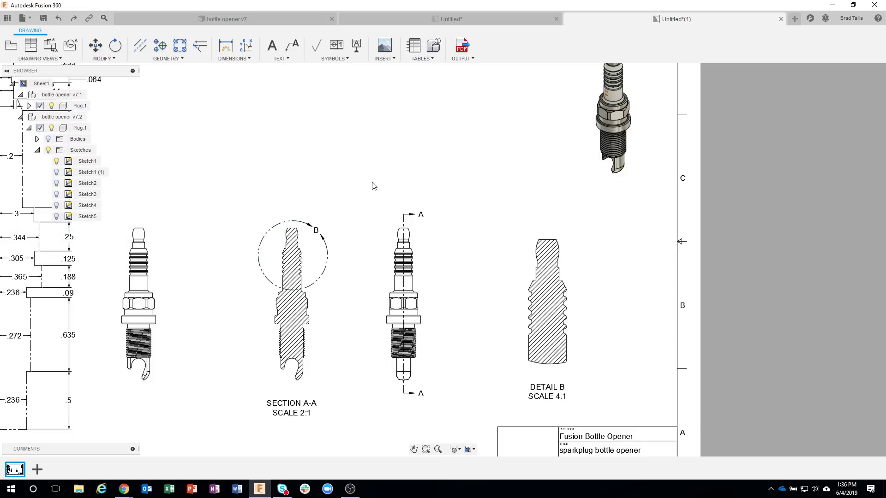
Step: Add centre marks to the five rounded grooves along the right side of detail B
{"action": "scroll", "coordinate": [506, 294], "scroll_direction": "up", "scroll_amount": 5}
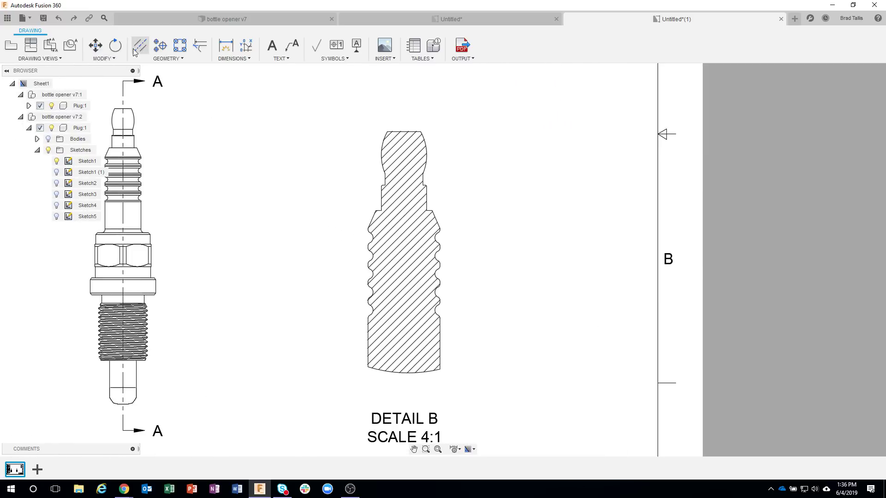
{"action": "left_click", "coordinate": [160, 47]}
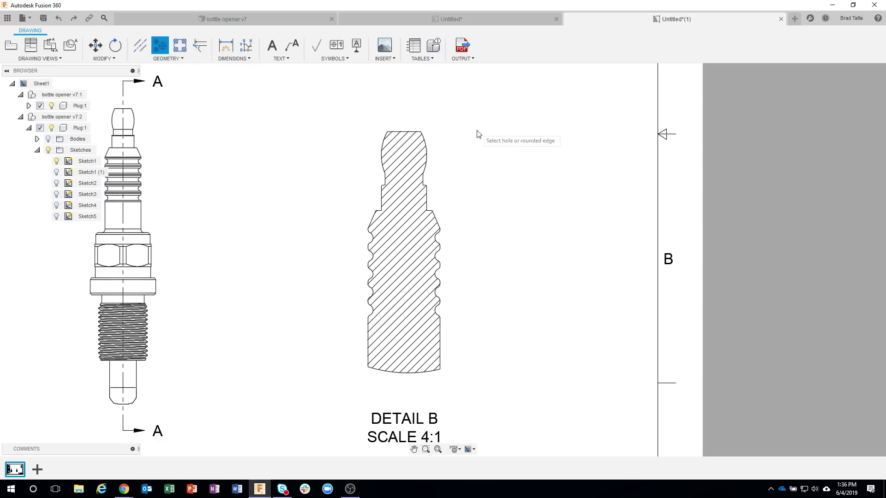
{"action": "scroll", "coordinate": [484, 198], "scroll_direction": "up", "scroll_amount": 2}
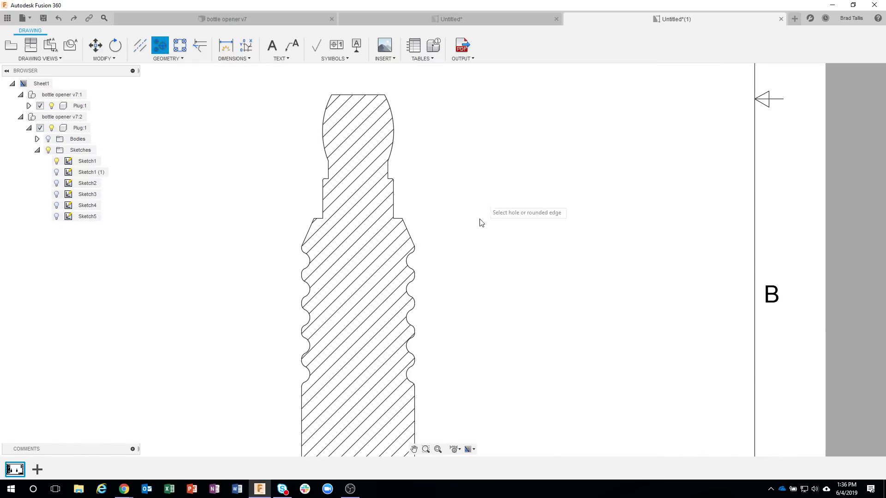
{"action": "left_click", "coordinate": [409, 262]}
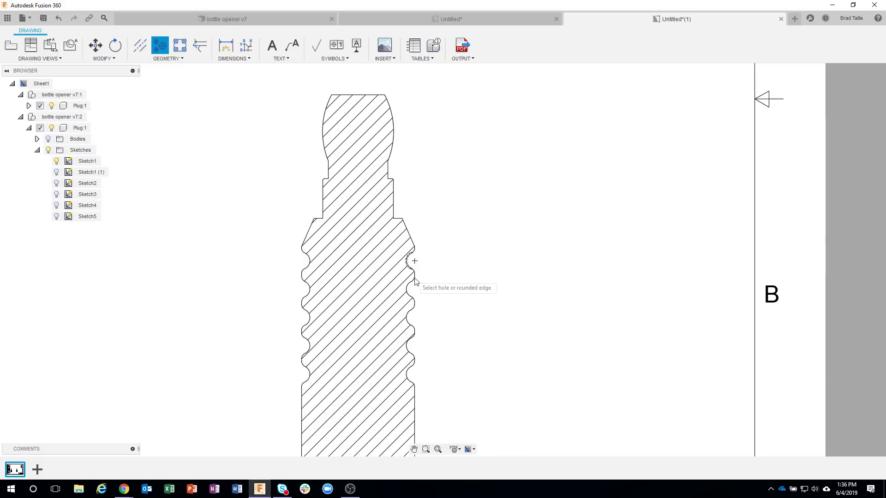
{"action": "left_click", "coordinate": [410, 291]}
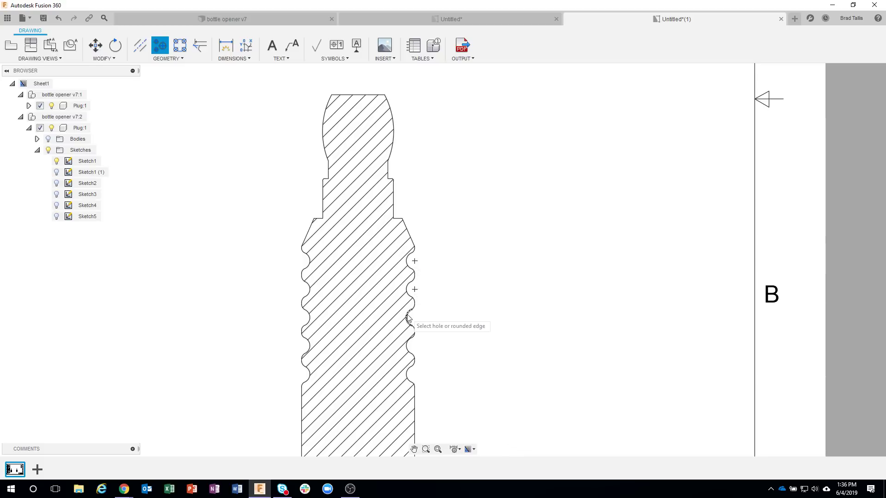
{"action": "left_click", "coordinate": [410, 347]}
{"action": "left_click", "coordinate": [411, 376]}
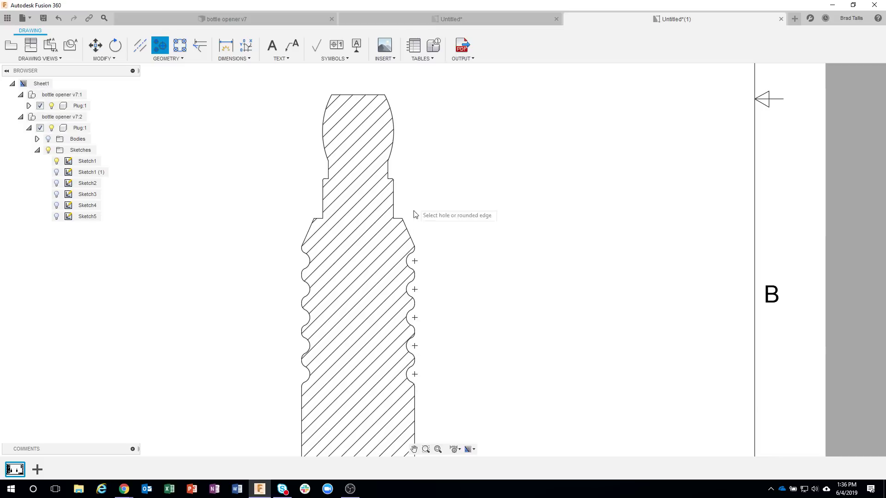
Step: Add a centre mark to the hook's inner arc at the base of the leftmost elevation view
{"action": "scroll", "coordinate": [418, 341], "scroll_direction": "down", "scroll_amount": 4}
{"action": "scroll", "coordinate": [354, 292], "scroll_direction": "down", "scroll_amount": 5}
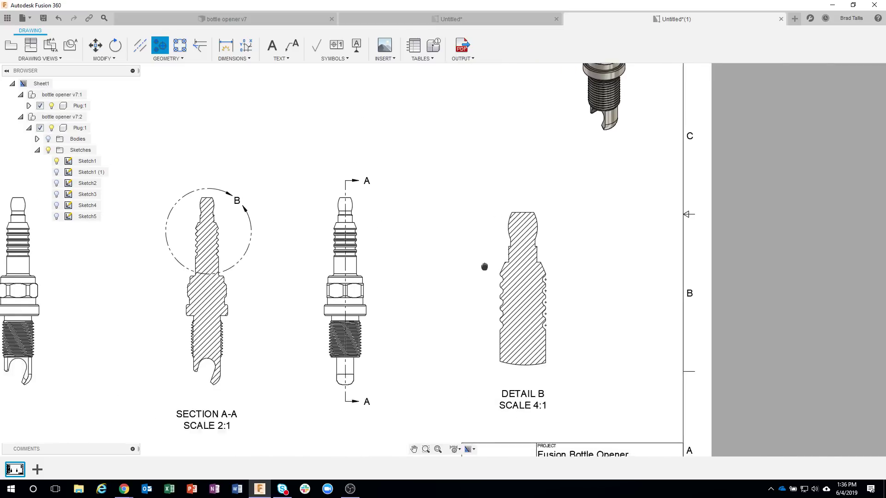
{"action": "scroll", "coordinate": [277, 290], "scroll_direction": "up", "scroll_amount": 5}
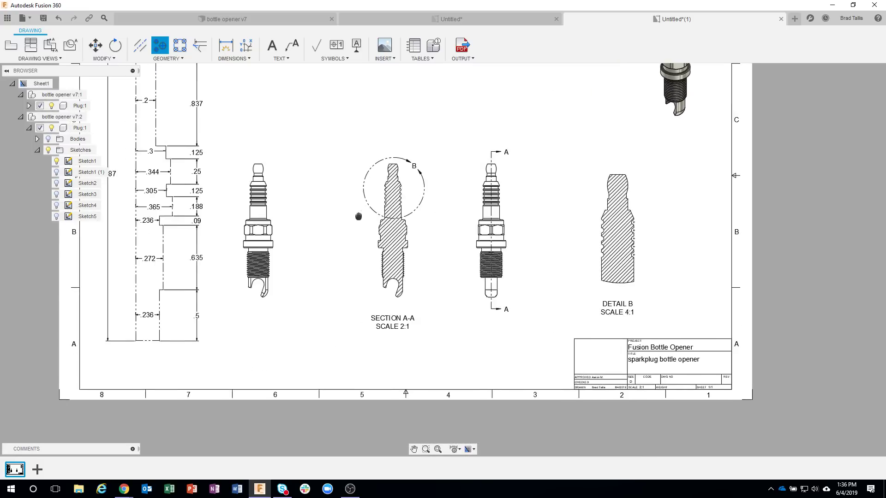
{"action": "left_click", "coordinate": [239, 279]}
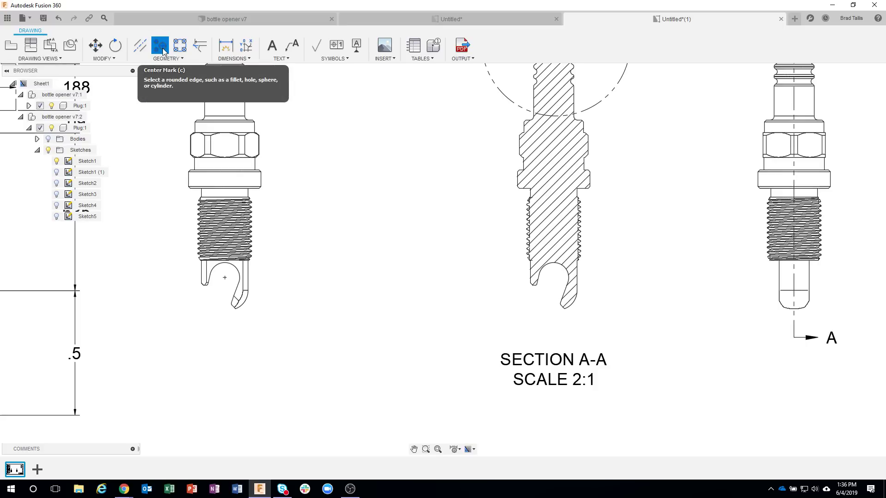
{"action": "scroll", "coordinate": [450, 343], "scroll_direction": "down", "scroll_amount": 4}
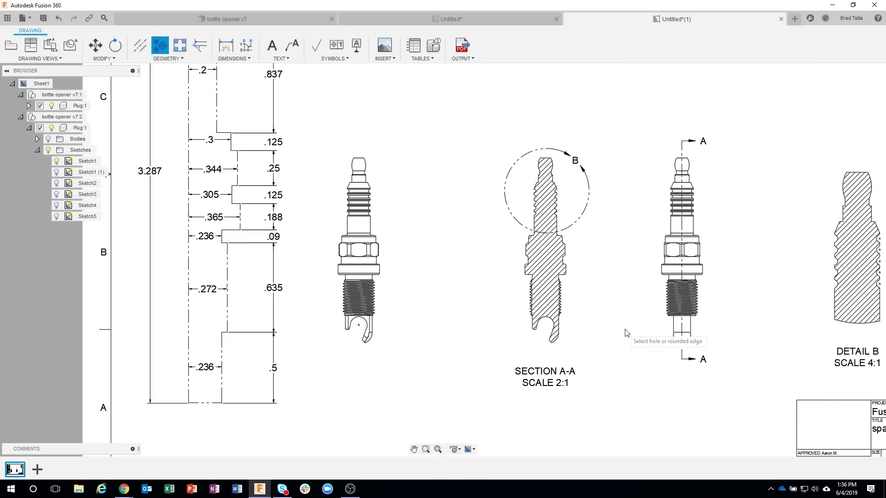
{"action": "middle_click_drag", "start_coordinate": [623, 334], "coordinate": [501, 320]}
{"action": "scroll", "coordinate": [623, 286], "scroll_direction": "up", "scroll_amount": 8}
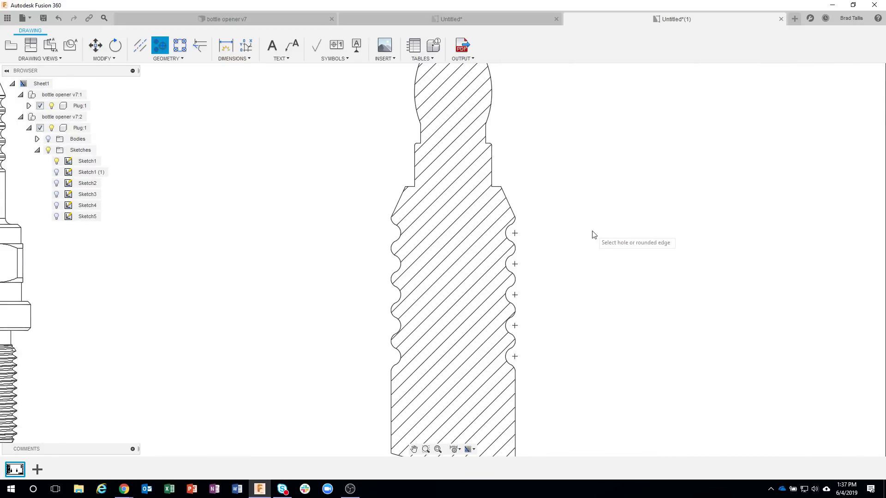
Step: Dimension the vertical distance in detail B from the tapered shoulder's upper-right corner to the first groove's centre mark, placed right of the plug
{"action": "key", "text": "d"}
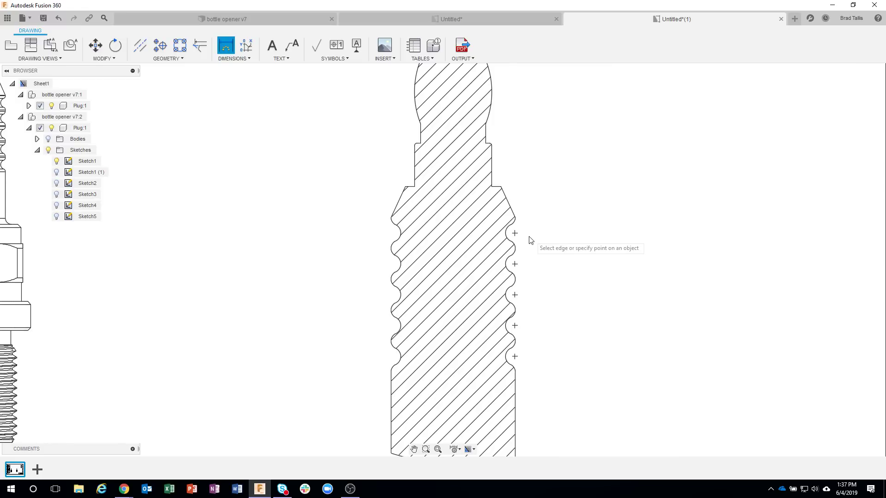
{"action": "left_click", "coordinate": [501, 187]}
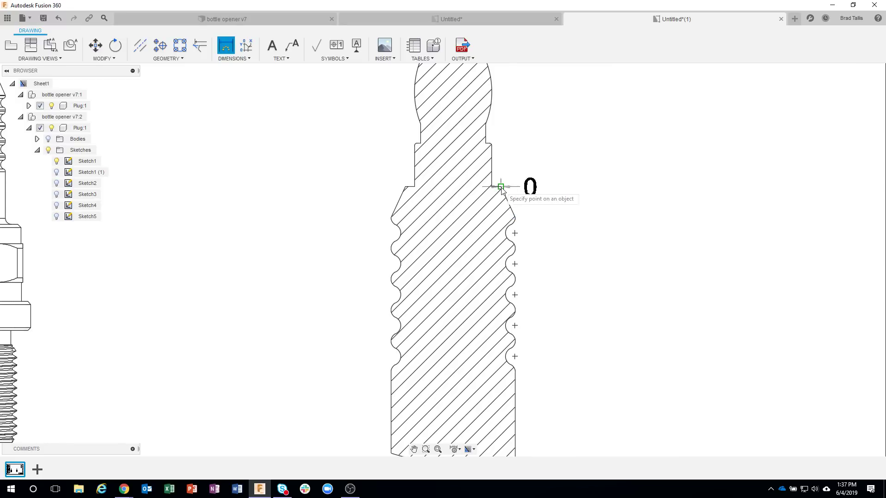
{"action": "left_click", "coordinate": [516, 233]}
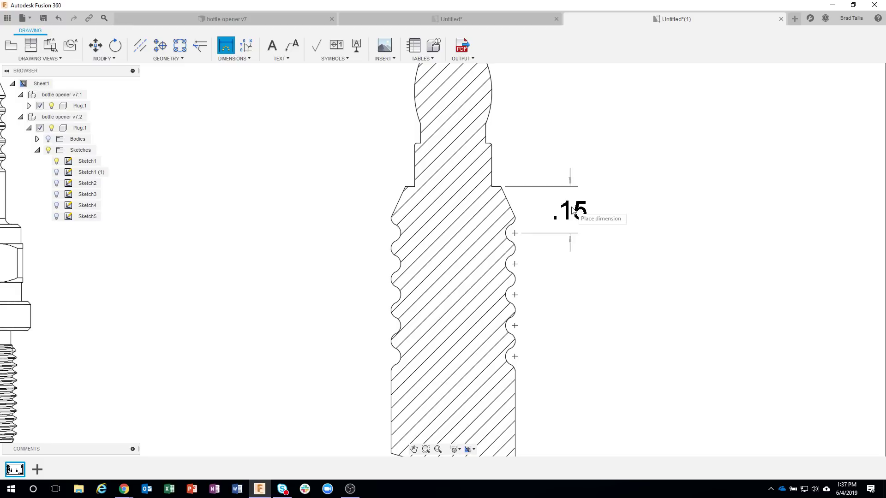
{"action": "left_click", "coordinate": [554, 210]}
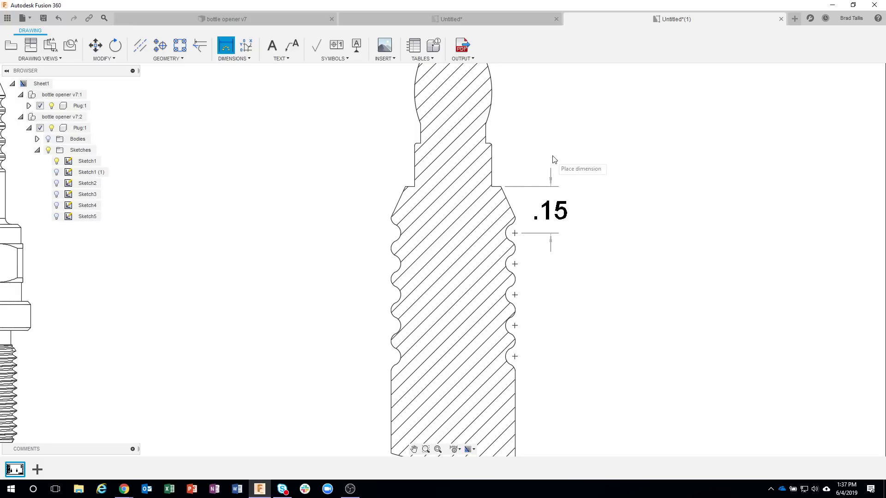
{"action": "left_click", "coordinate": [555, 187]}
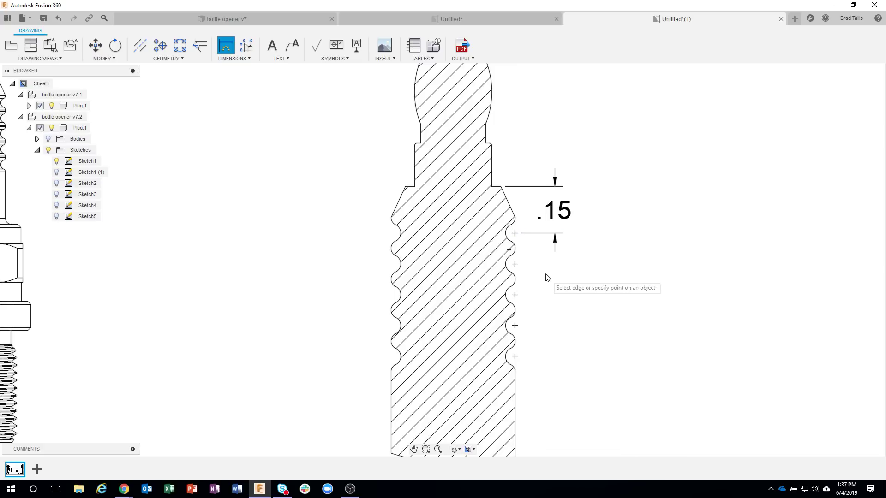
Step: Dimension the vertical spacing between the first and second groove centre marks, placed farther right than the shoulder dimension
{"action": "left_click", "coordinate": [515, 234]}
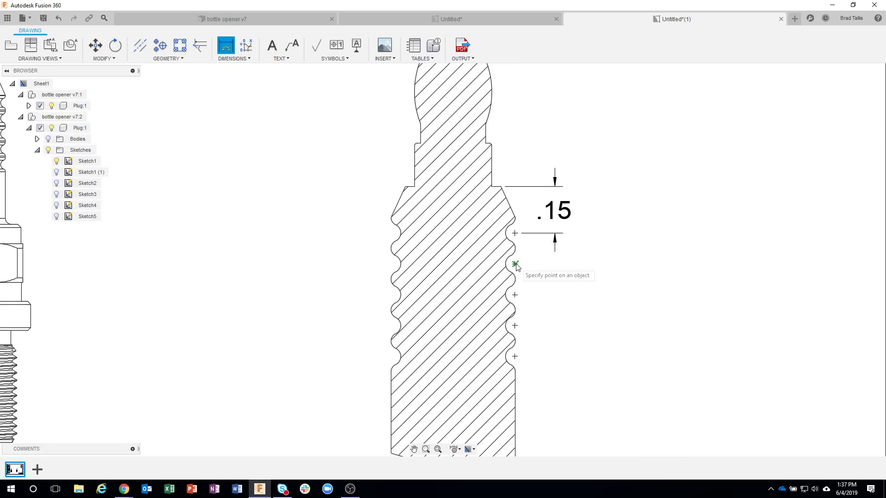
{"action": "left_click", "coordinate": [515, 264]}
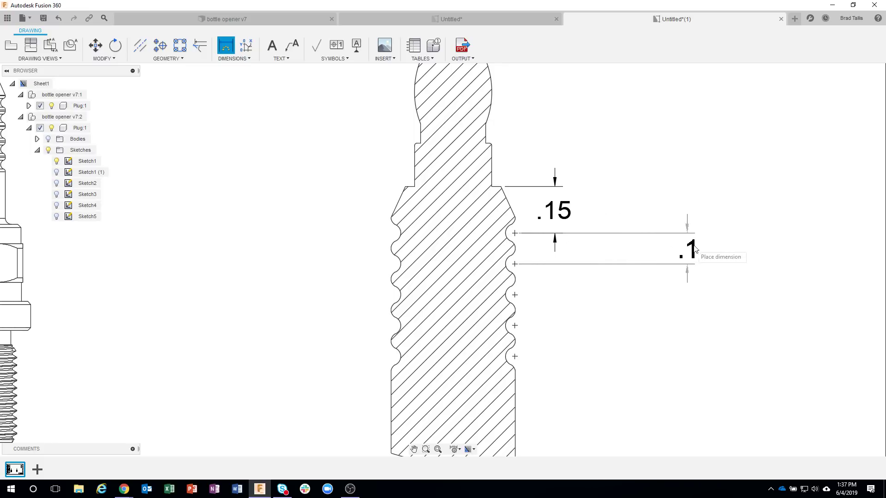
{"action": "left_click", "coordinate": [696, 250]}
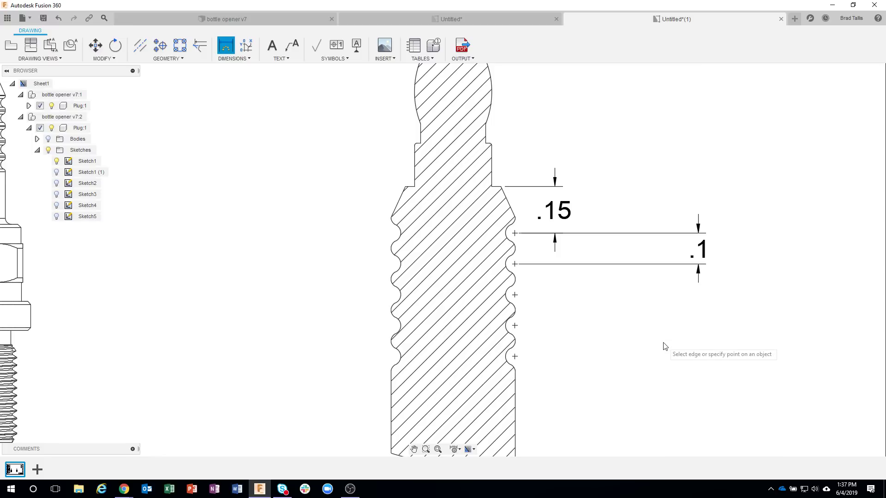
{"action": "key", "text": "Escape"}
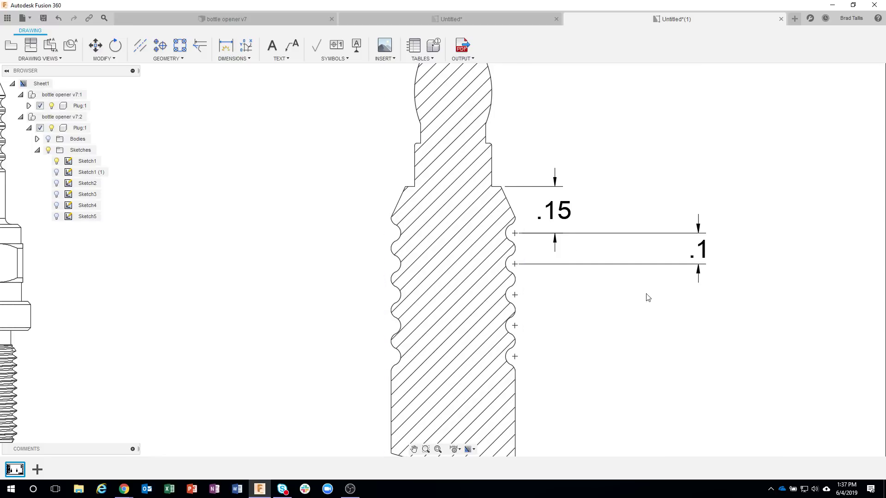
Step: Try appending ADD MORE TEXT after the value of the groove spacing dimension, then remove the added text
{"action": "left_click", "coordinate": [702, 253]}
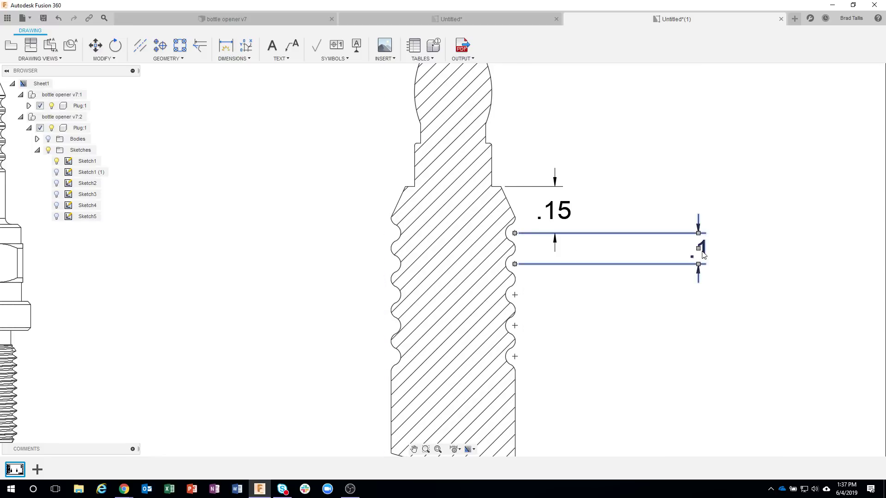
{"action": "double_click", "coordinate": [704, 254]}
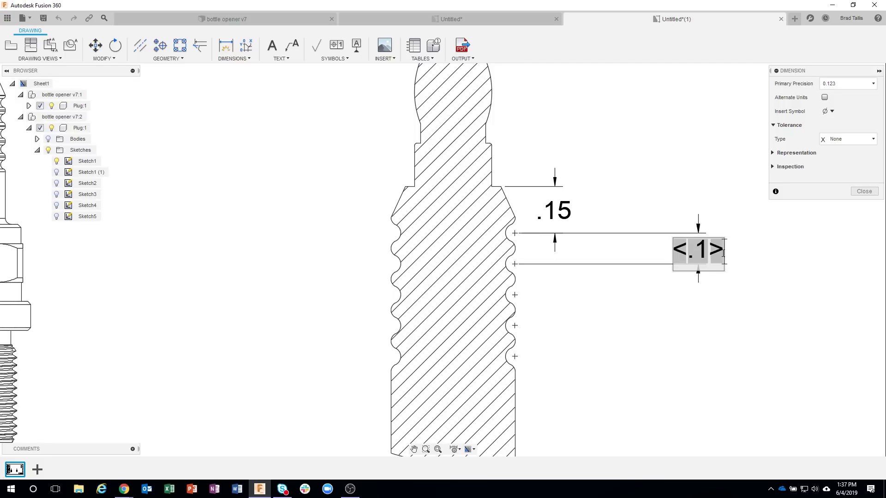
{"action": "type", "text": "AD"}
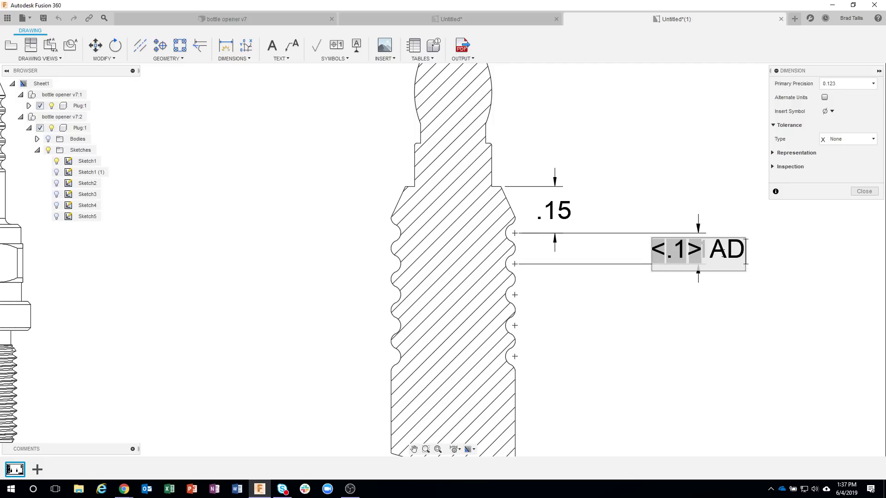
{"action": "type", "text": "D MORE"}
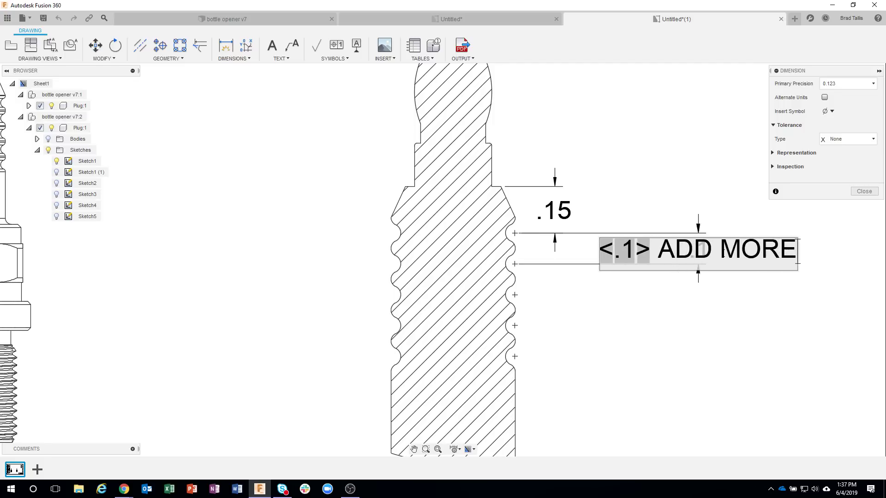
{"action": "type", "text": " TEXT"}
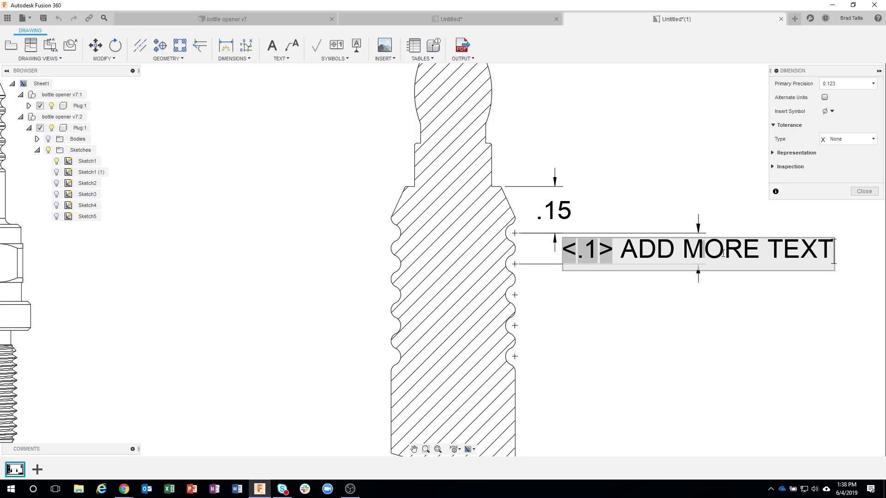
{"action": "key", "text": "BackSpace"}
{"action": "key", "text": "BackSpace"}
{"action": "key", "text": "BackSpace"}
{"action": "key", "text": "BackSpace"}
{"action": "key", "text": "BackSpace"}
{"action": "key", "text": "BackSpace"}
{"action": "key", "text": "BackSpace"}
{"action": "key", "text": "BackSpace"}
{"action": "key", "text": "BackSpace"}
{"action": "key", "text": "BackSpace"}
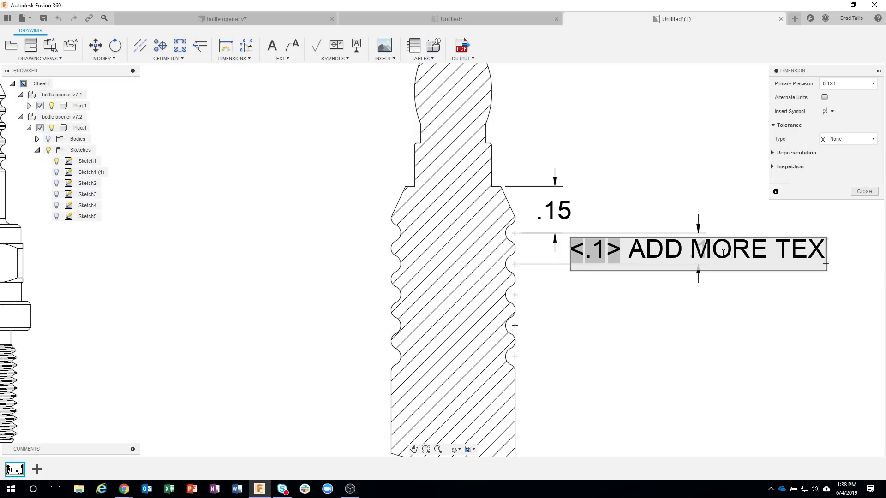
{"action": "key", "text": "BackSpace"}
{"action": "key", "text": "BackSpace"}
{"action": "key", "text": "BackSpace"}
{"action": "key", "text": "BackSpace"}
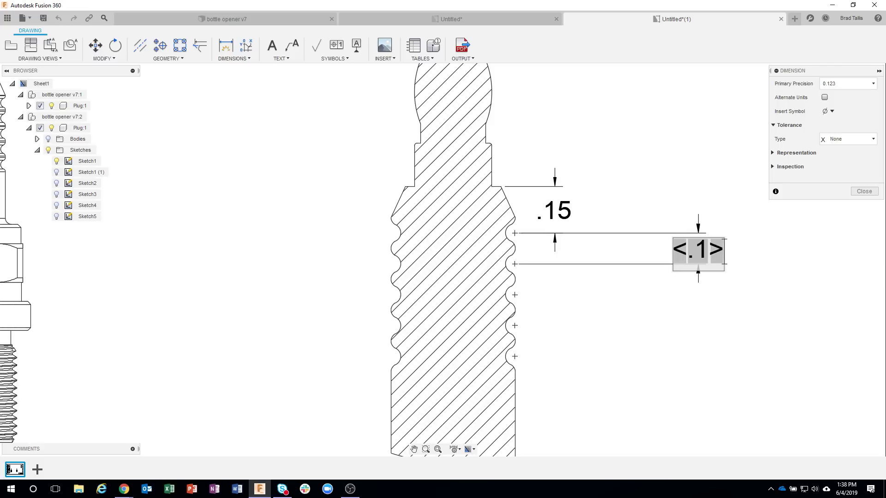
{"action": "left_click", "coordinate": [724, 258]}
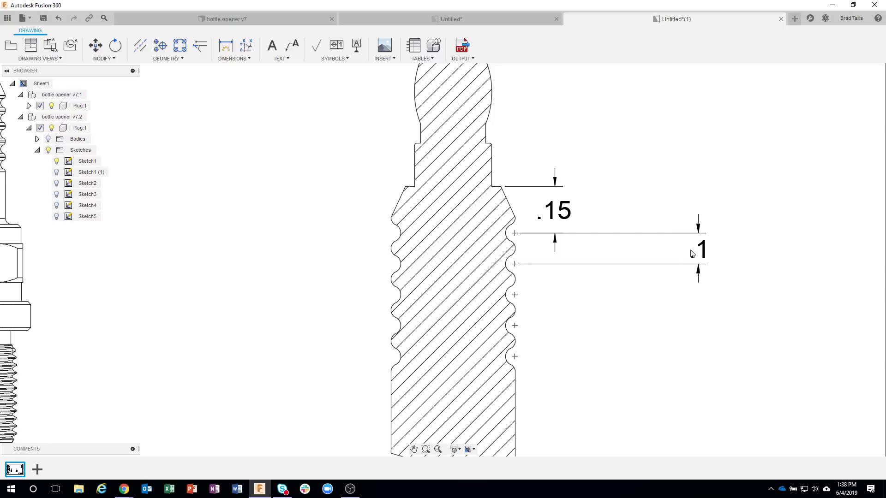
Step: Add the word SPACING on a second line beneath the value of the groove spacing dimension
{"action": "double_click", "coordinate": [701, 252]}
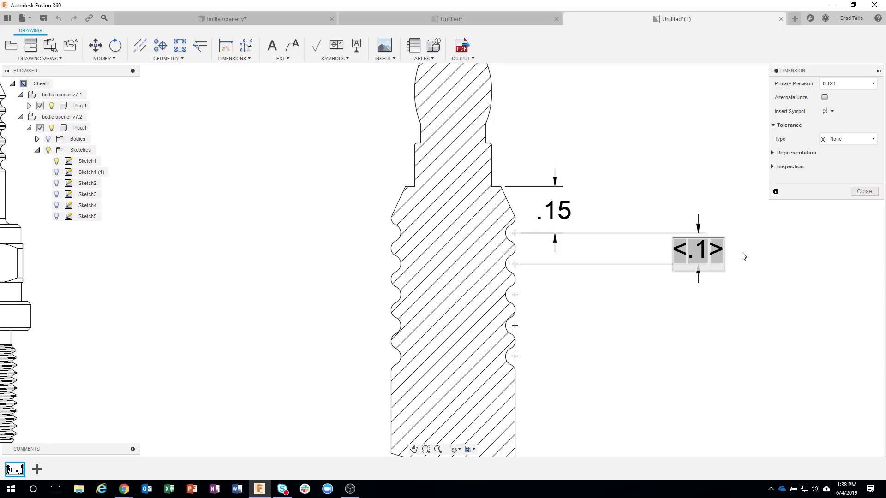
{"action": "key", "text": "Return"}
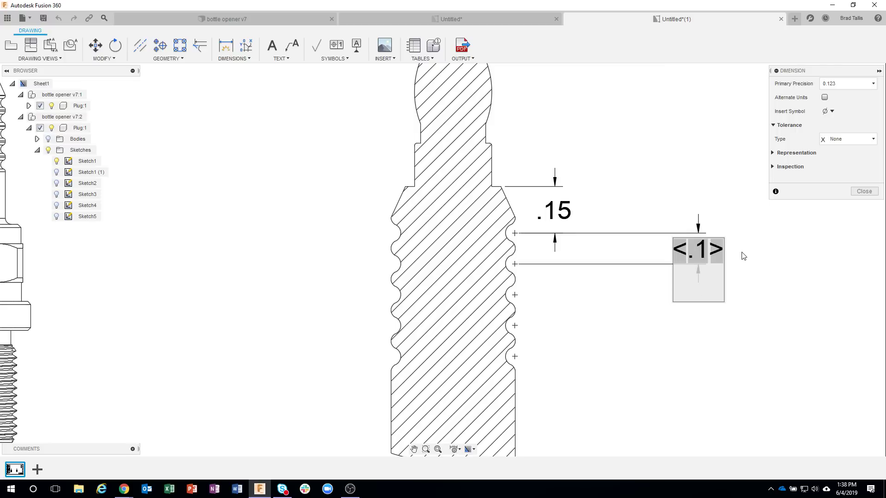
{"action": "type", "text": "SPACING"}
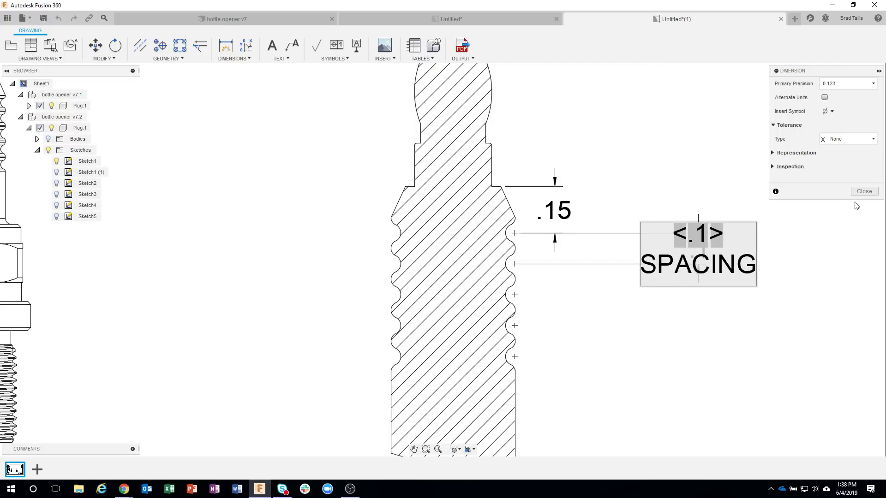
{"action": "left_click", "coordinate": [864, 191]}
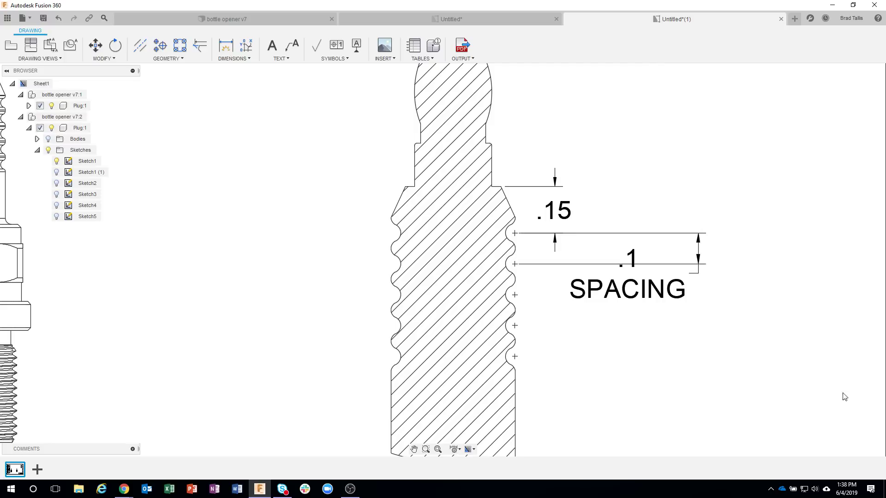
Step: Move the .1 SPACING dimension text up and outward, clear of its extension lines in the detail view
{"action": "left_click", "coordinate": [631, 284]}
{"action": "left_click", "coordinate": [627, 274]}
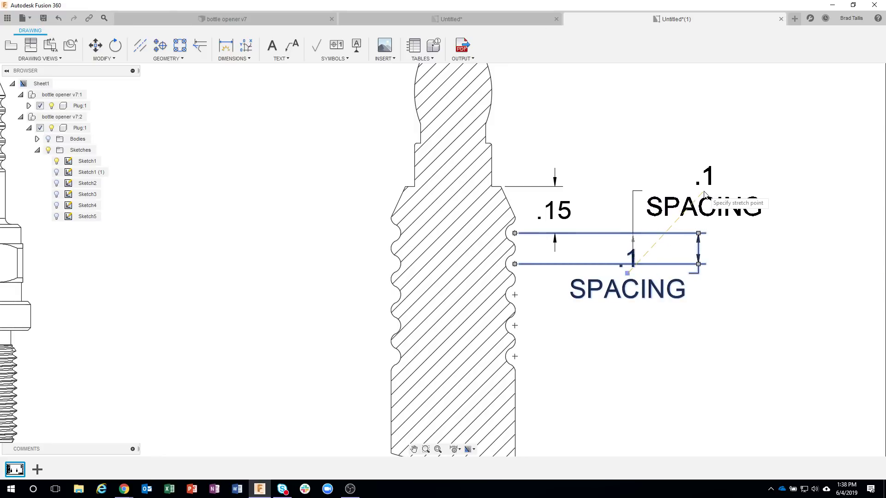
{"action": "left_click", "coordinate": [705, 194]}
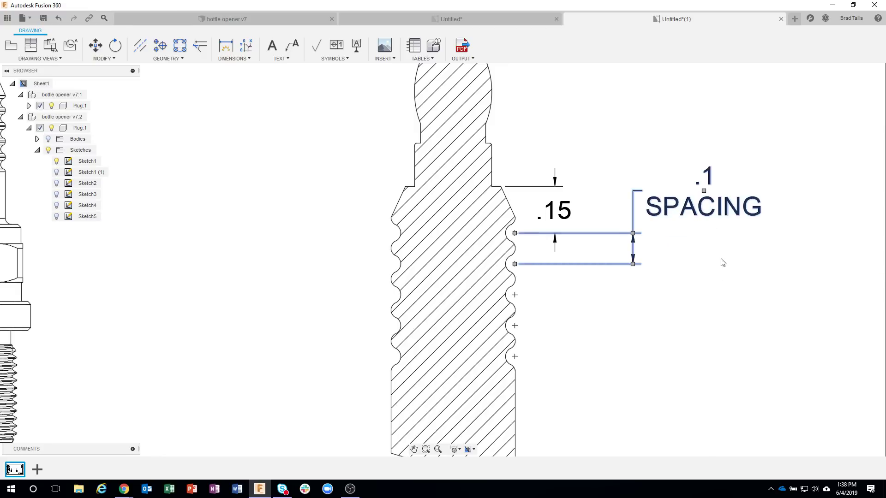
Step: Try adding extra lines 1, 2 and 3 below SPACING in the dimension text, and remove them again
{"action": "double_click", "coordinate": [723, 207]}
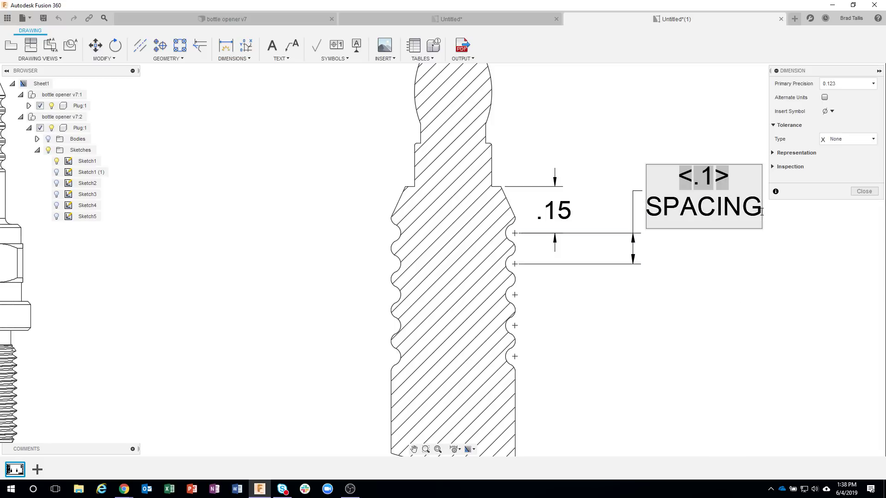
{"action": "key", "text": "Return"}
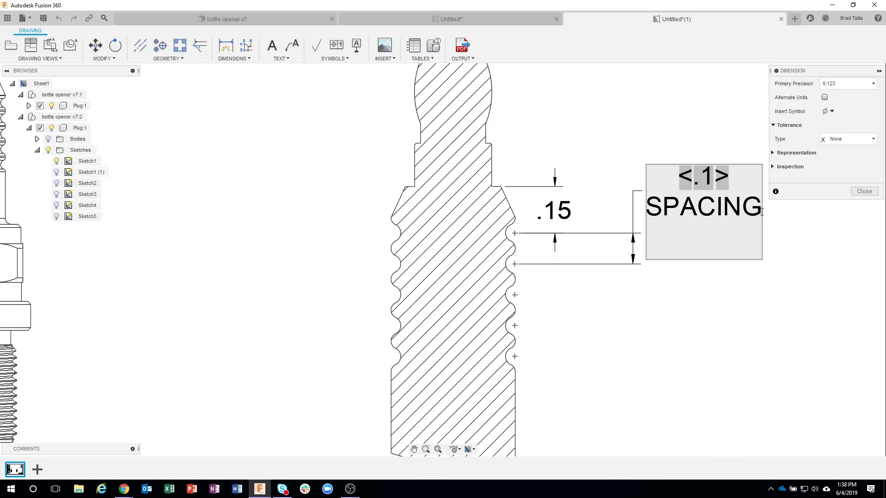
{"action": "type", "text": "1"}
{"action": "key", "text": "Return"}
{"action": "type", "text": "2"}
{"action": "key", "text": "Return"}
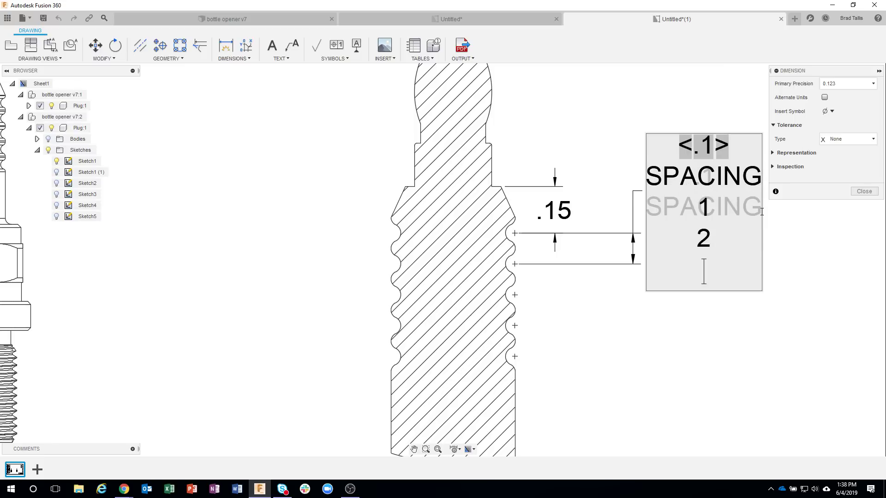
{"action": "type", "text": "3"}
{"action": "key", "text": "BackSpace"}
{"action": "key", "text": "BackSpace"}
{"action": "key", "text": "BackSpace"}
{"action": "key", "text": "BackSpace"}
{"action": "key", "text": "BackSpace"}
{"action": "key", "text": "BackSpace"}
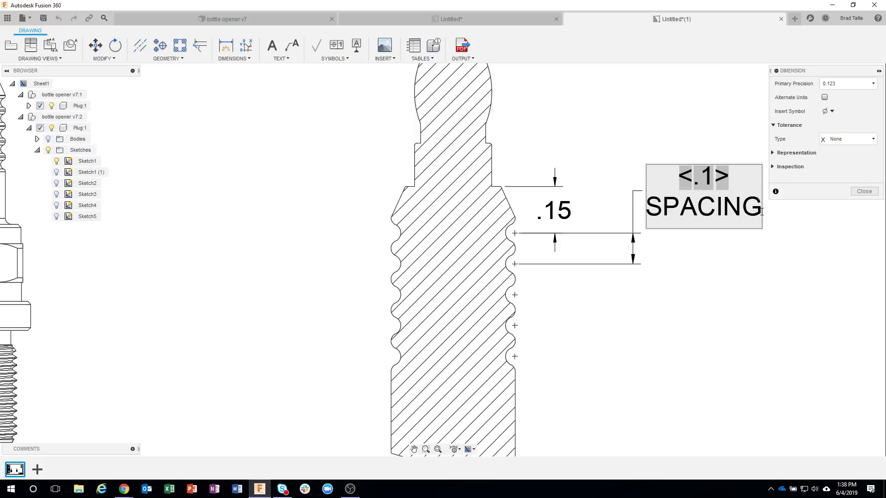
{"action": "left_click", "coordinate": [864, 192]}
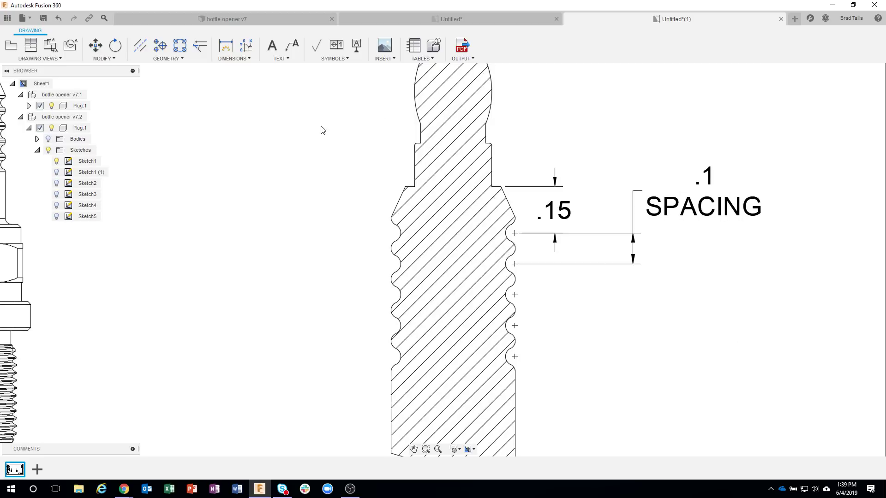
Step: Dimension the uppermost groove arc on the detail view as a diameter, placing the text above the .15 dimension
{"action": "left_click", "coordinate": [226, 46]}
{"action": "scroll", "coordinate": [582, 266], "scroll_direction": "up", "scroll_amount": 2}
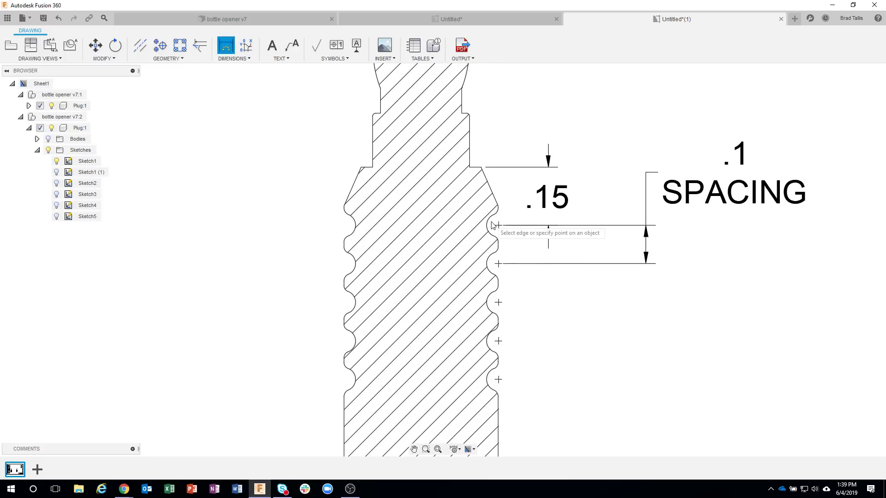
{"action": "left_click", "coordinate": [489, 226]}
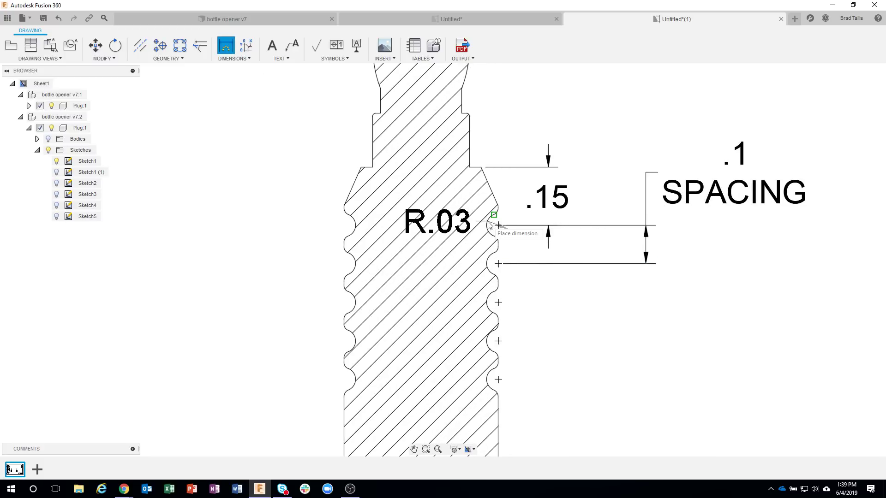
{"action": "right_click", "coordinate": [549, 106]}
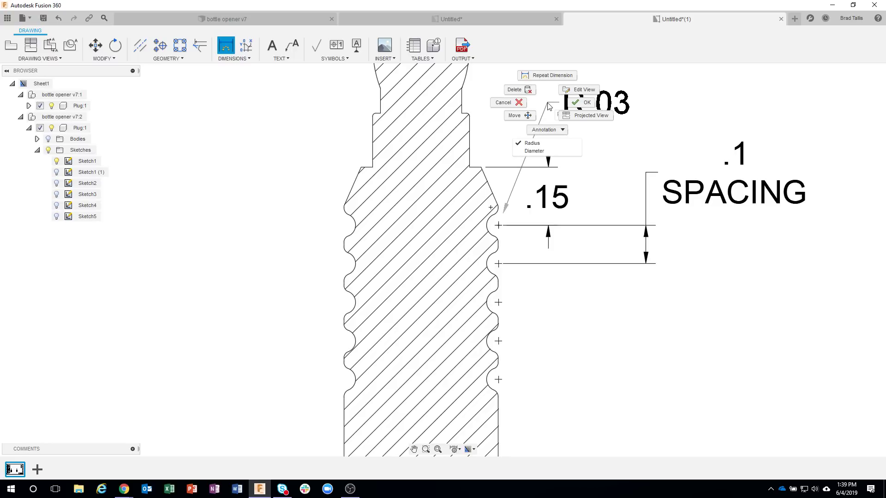
{"action": "left_click", "coordinate": [535, 151]}
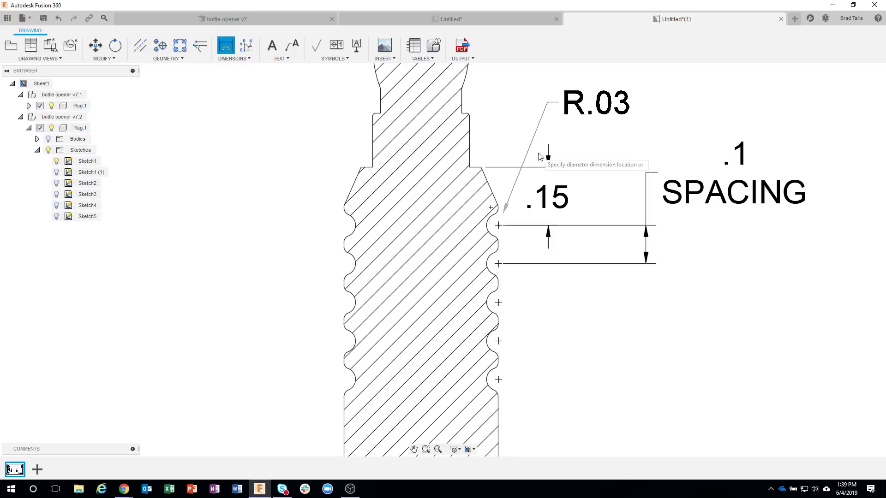
{"action": "left_click", "coordinate": [554, 119]}
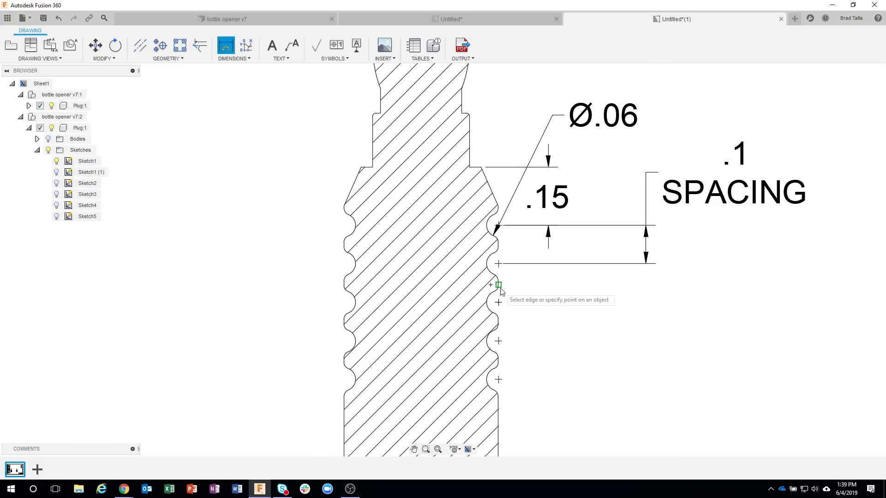
Step: Dimension the small fillet arc between the second and third grooves as a radius, placed outside the detail view's profile
{"action": "scroll", "coordinate": [497, 293], "scroll_direction": "up", "scroll_amount": 3}
{"action": "scroll", "coordinate": [499, 299], "scroll_direction": "down", "scroll_amount": 2}
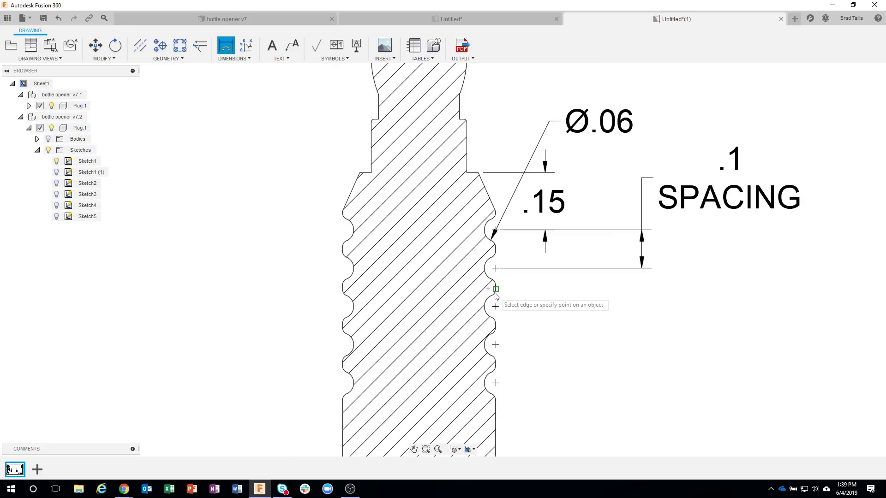
{"action": "scroll", "coordinate": [496, 299], "scroll_direction": "up", "scroll_amount": 1}
{"action": "scroll", "coordinate": [497, 299], "scroll_direction": "up", "scroll_amount": 3}
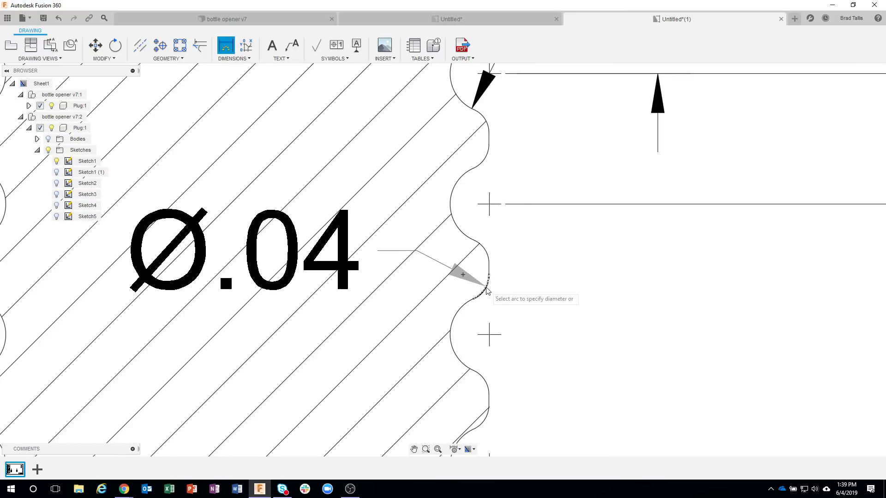
{"action": "left_click", "coordinate": [487, 290]}
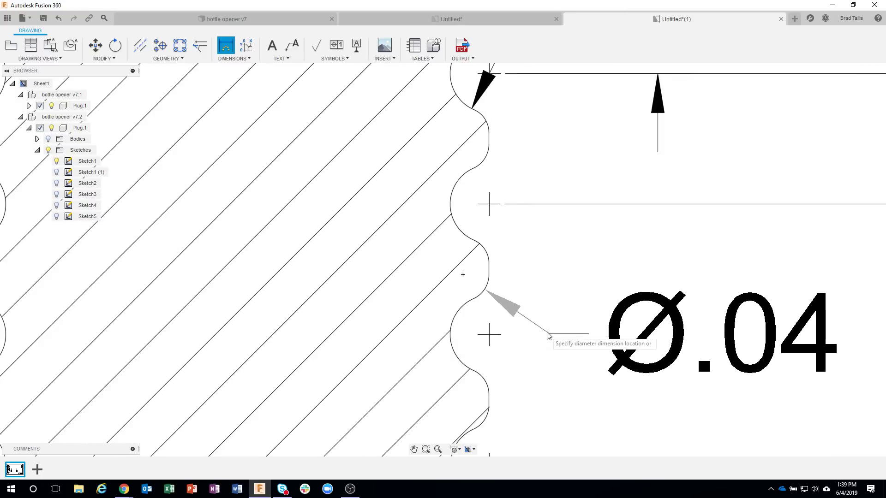
{"action": "scroll", "coordinate": [539, 334], "scroll_direction": "down", "scroll_amount": 5}
{"action": "right_click", "coordinate": [605, 349]}
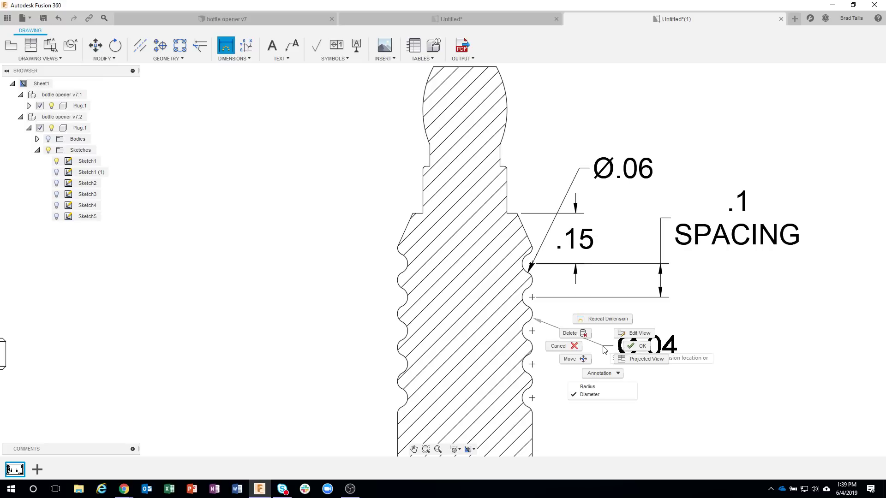
{"action": "left_click", "coordinate": [600, 390]}
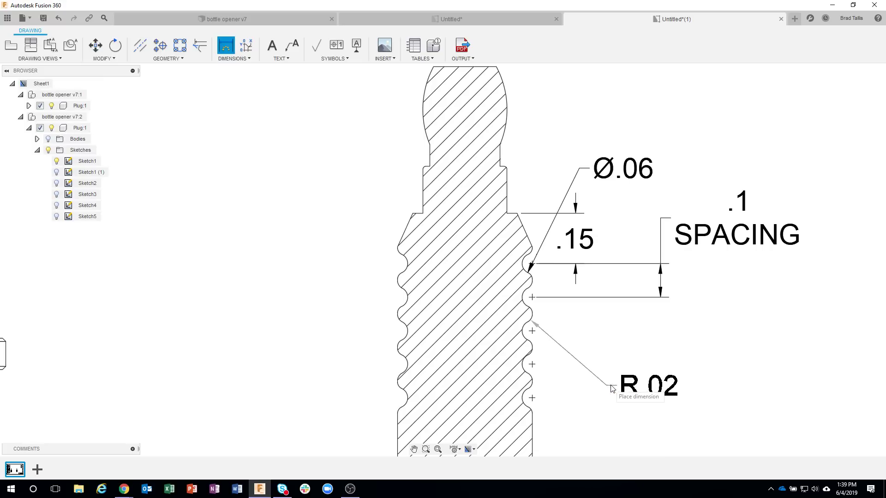
{"action": "left_click", "coordinate": [640, 355]}
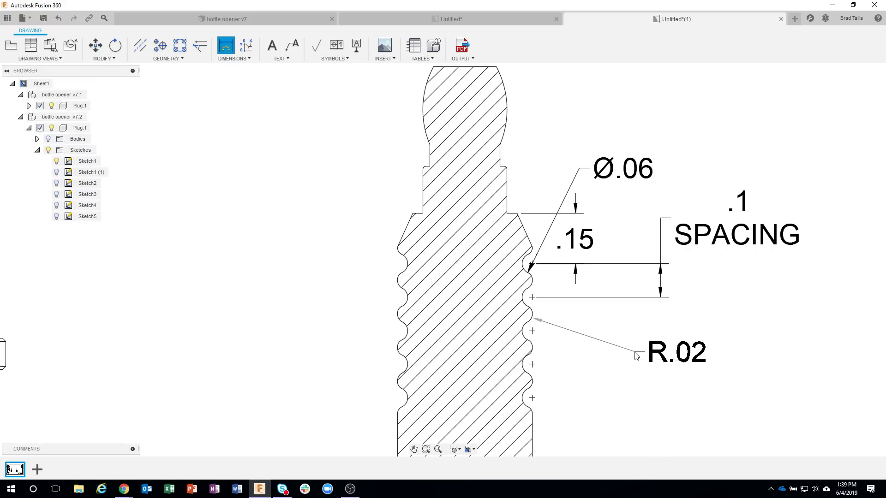
{"action": "key", "text": "Escape"}
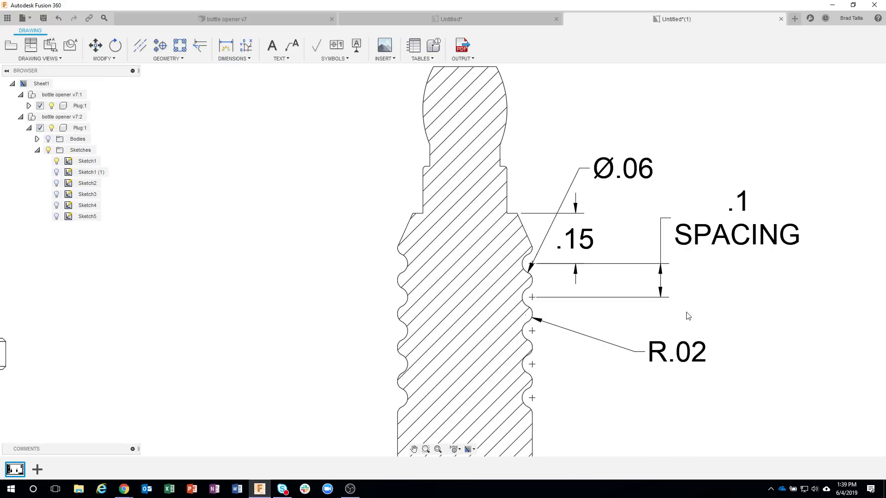
Step: Add a second line reading 10 PLACES to the fillet radius dimension text
{"action": "double_click", "coordinate": [687, 351]}
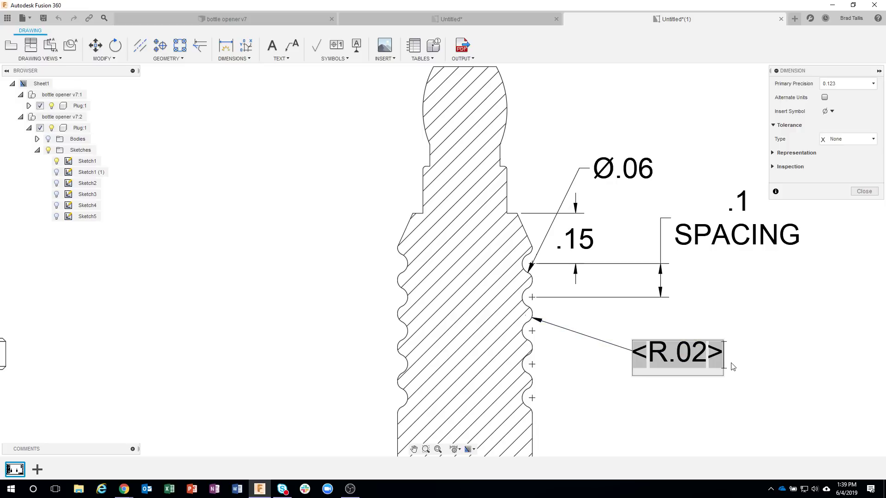
{"action": "key", "text": "Return"}
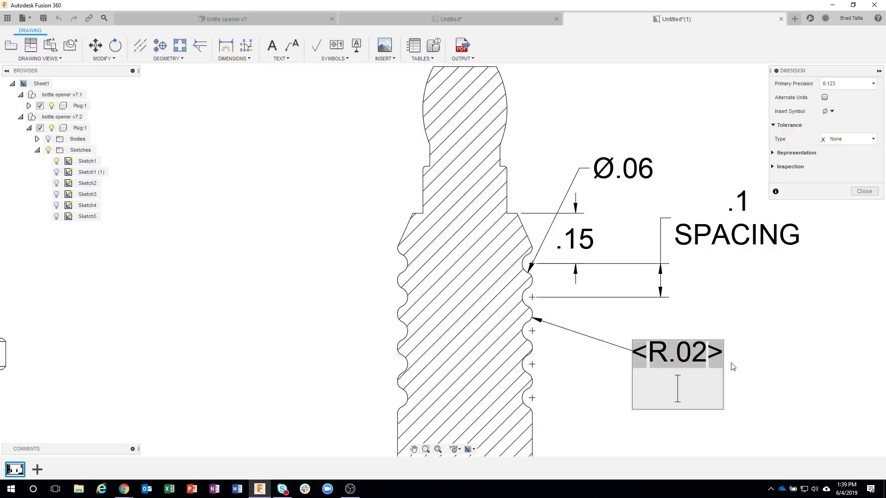
{"action": "type", "text": "10 PLACES"}
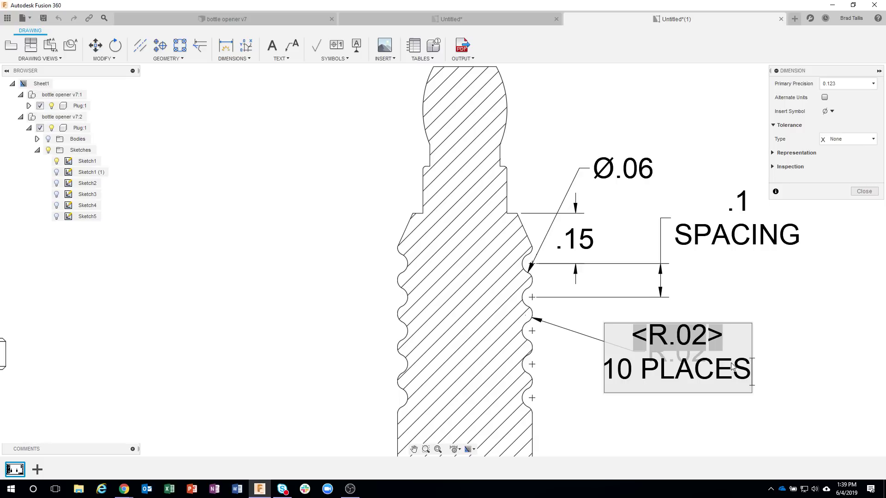
{"action": "key", "text": "Escape"}
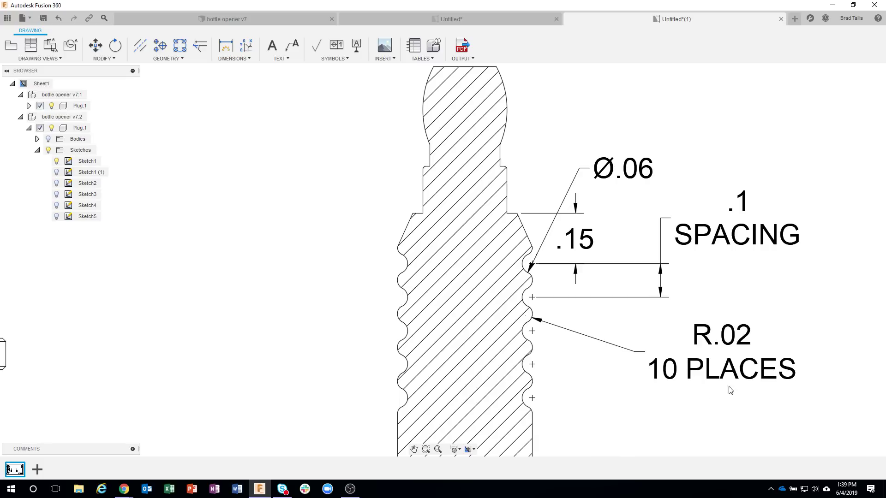
Step: Move the fillet radius dimension text slightly lower and closer to the detail view
{"action": "left_click", "coordinate": [690, 372]}
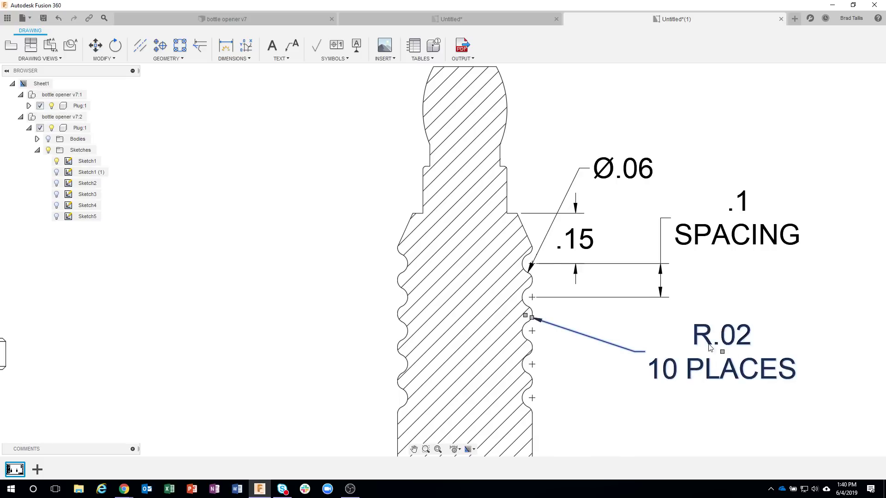
{"action": "left_click", "coordinate": [723, 352]}
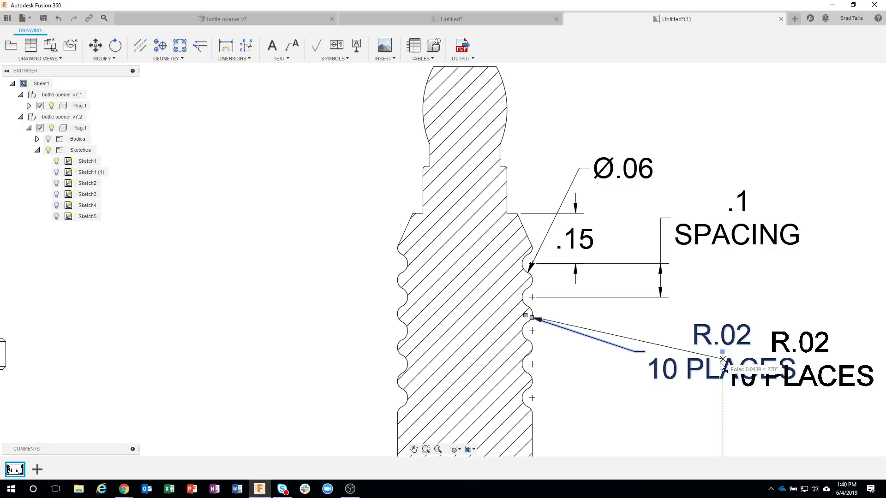
{"action": "left_click", "coordinate": [610, 371]}
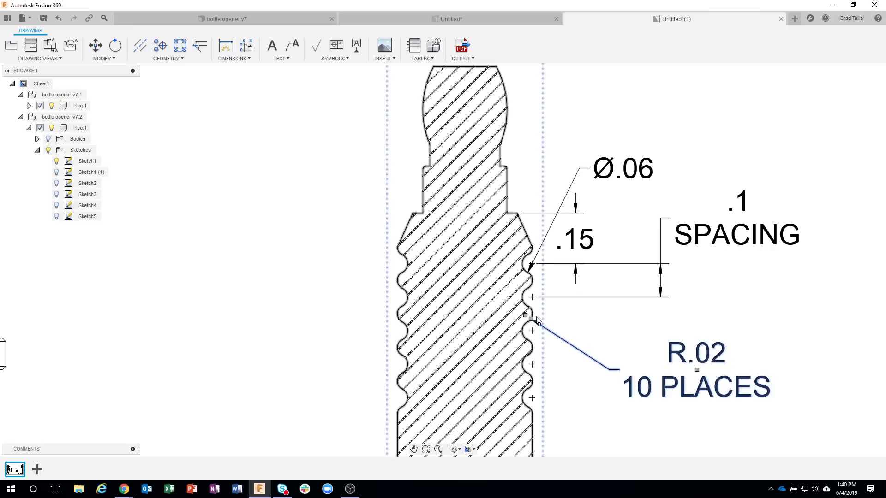
Step: Try to relocate the arrowhead of the 10 PLACES radius dimension along the fillet arc
{"action": "scroll", "coordinate": [537, 320], "scroll_direction": "up", "scroll_amount": 5}
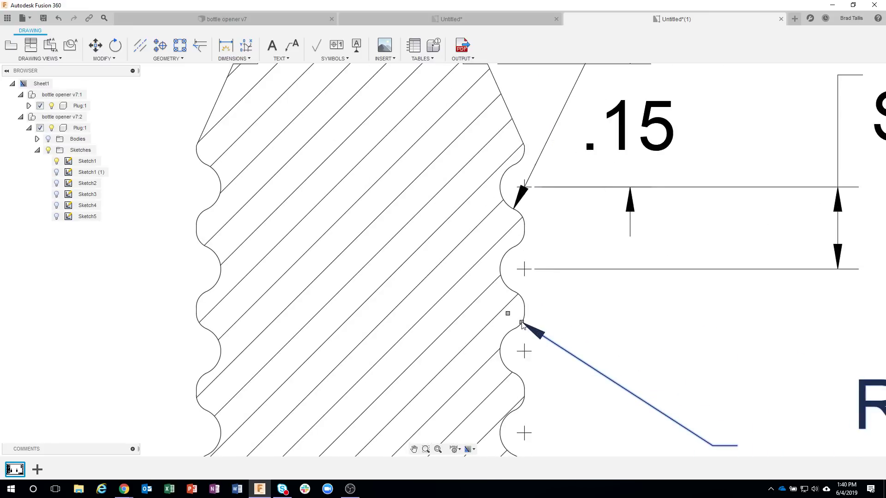
{"action": "left_click", "coordinate": [522, 324]}
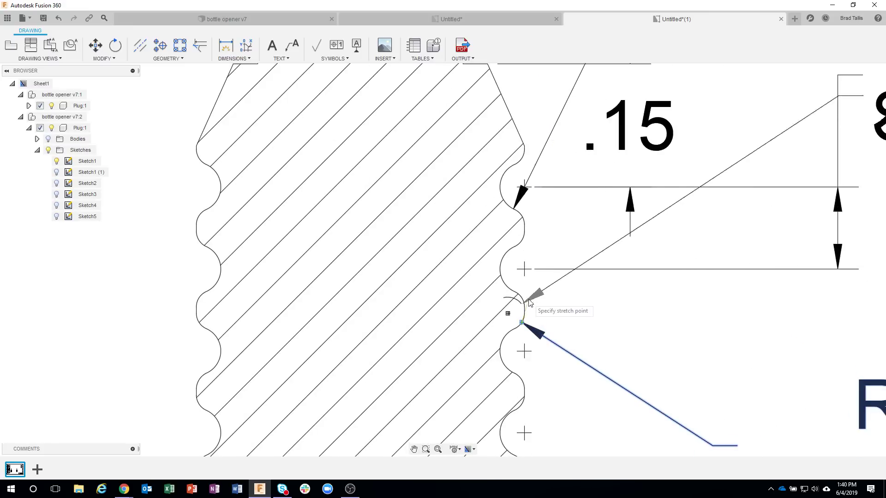
{"action": "left_click", "coordinate": [523, 325]}
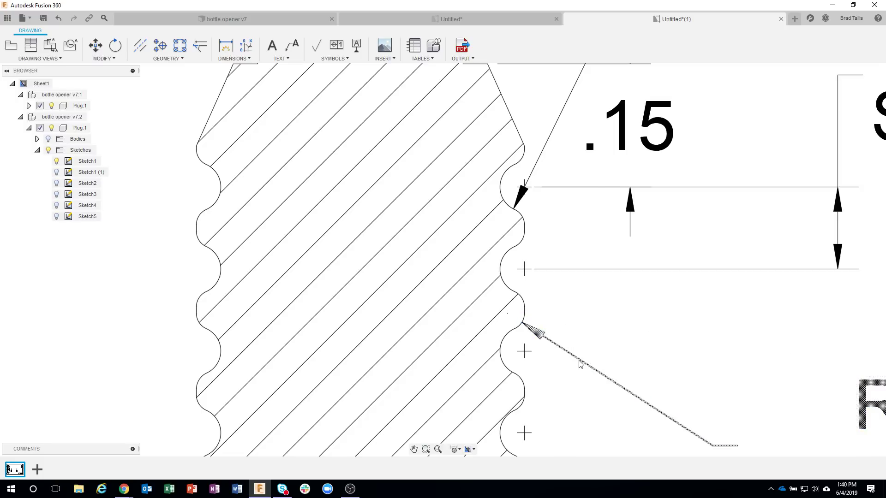
Step: Move the DETAIL B label straight up, closer beneath its view
{"action": "scroll", "coordinate": [580, 363], "scroll_direction": "down", "scroll_amount": 3}
{"action": "scroll", "coordinate": [580, 363], "scroll_direction": "down", "scroll_amount": 2}
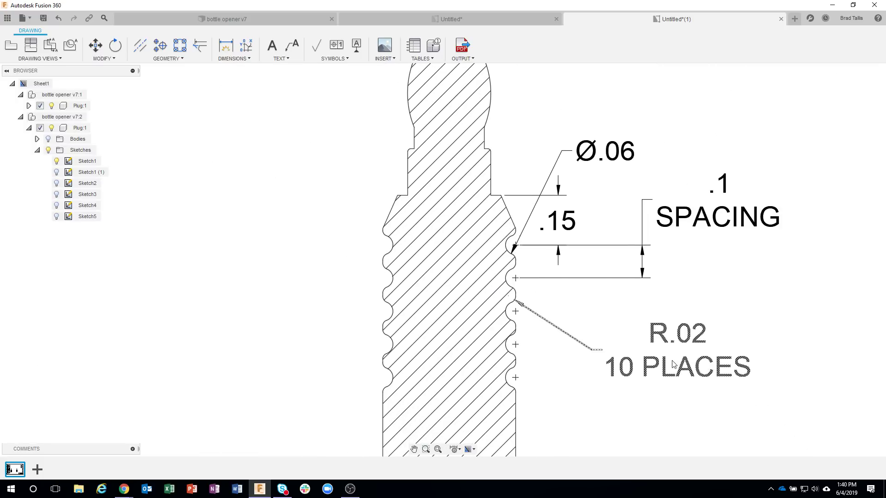
{"action": "scroll", "coordinate": [650, 364], "scroll_direction": "down", "scroll_amount": 2}
{"action": "scroll", "coordinate": [650, 364], "scroll_direction": "down", "scroll_amount": 4}
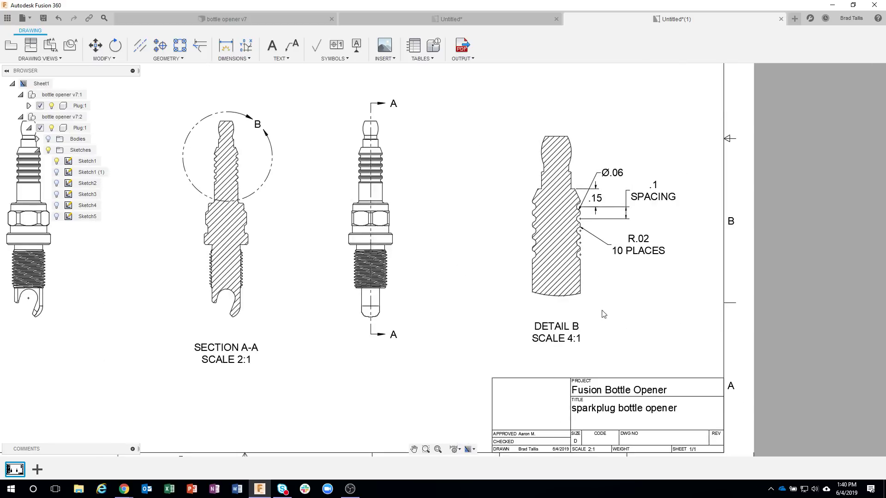
{"action": "left_click", "coordinate": [568, 329]}
{"action": "left_click_drag", "start_coordinate": [557, 325], "coordinate": [557, 312]}
{"action": "left_click", "coordinate": [626, 348]}
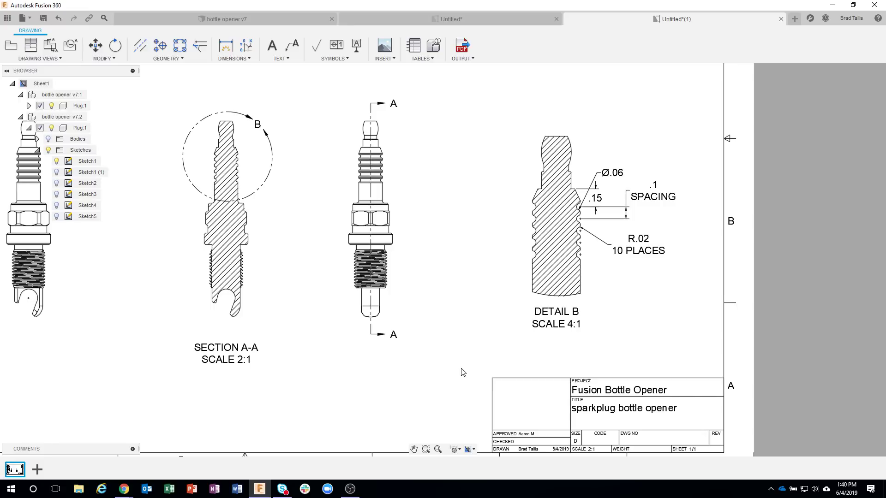
Step: Look over the other open drawing, Untitled, as a reference and return to the Untitled(1) drawing
{"action": "middle_click_drag", "start_coordinate": [432, 277], "coordinate": [455, 324]}
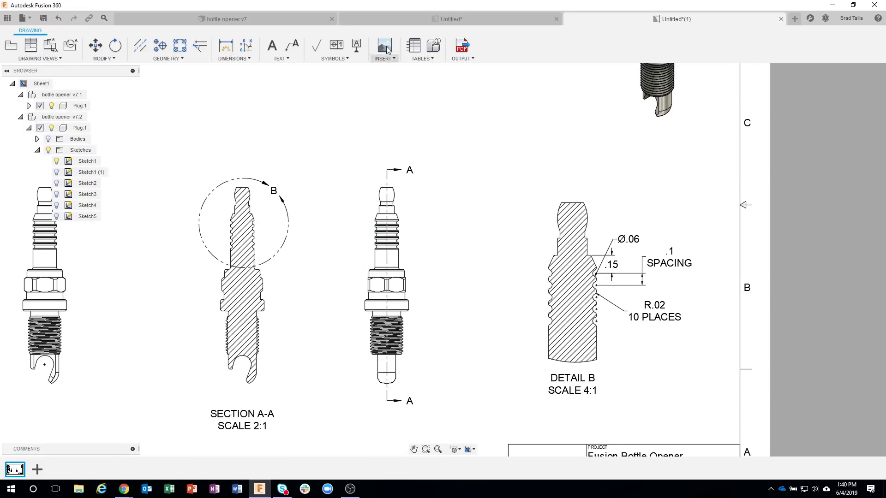
{"action": "left_click", "coordinate": [367, 21]}
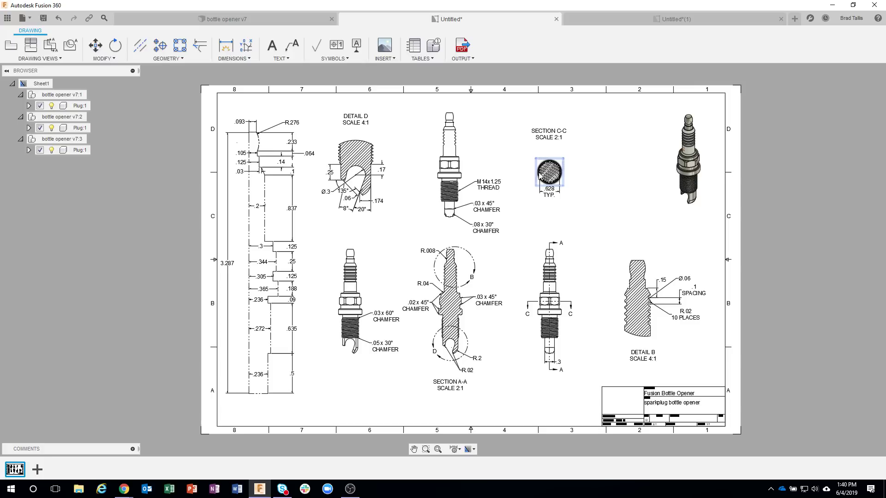
{"action": "left_click", "coordinate": [638, 16]}
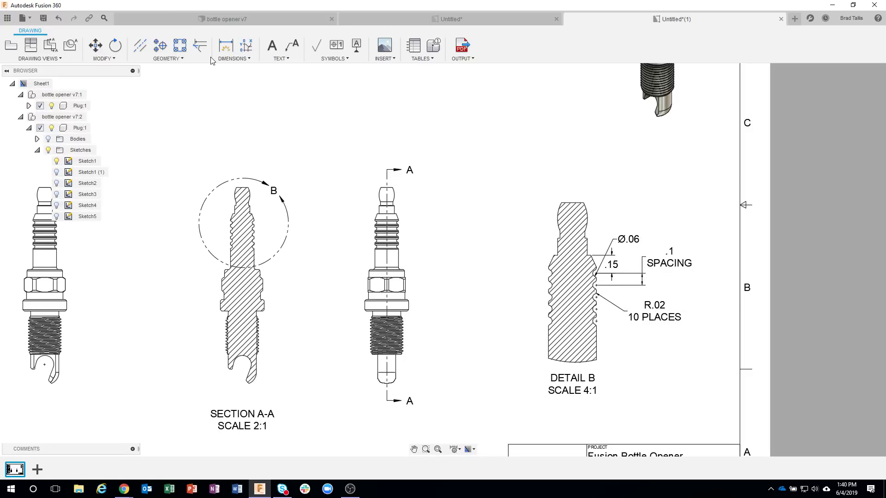
Step: Start a section view from the view carrying the A-A line, and draw a horizontal cutting line through the middle of its hex
{"action": "left_click", "coordinate": [48, 47]}
{"action": "left_click", "coordinate": [400, 220]}
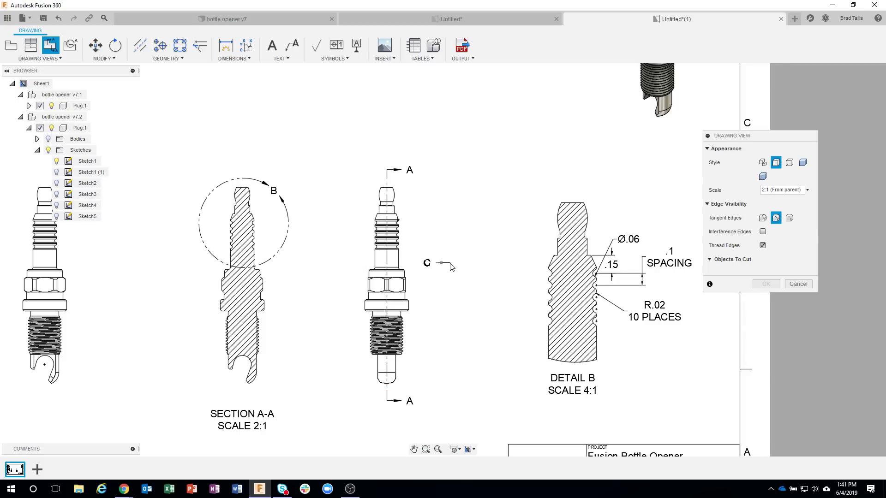
{"action": "scroll", "coordinate": [353, 290], "scroll_direction": "up", "scroll_amount": 2}
{"action": "scroll", "coordinate": [352, 290], "scroll_direction": "up", "scroll_amount": 3}
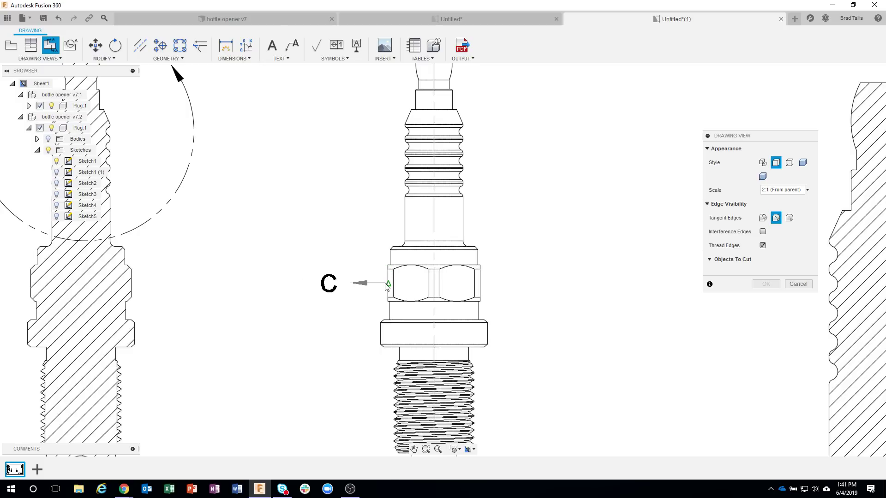
{"action": "left_click", "coordinate": [347, 284]}
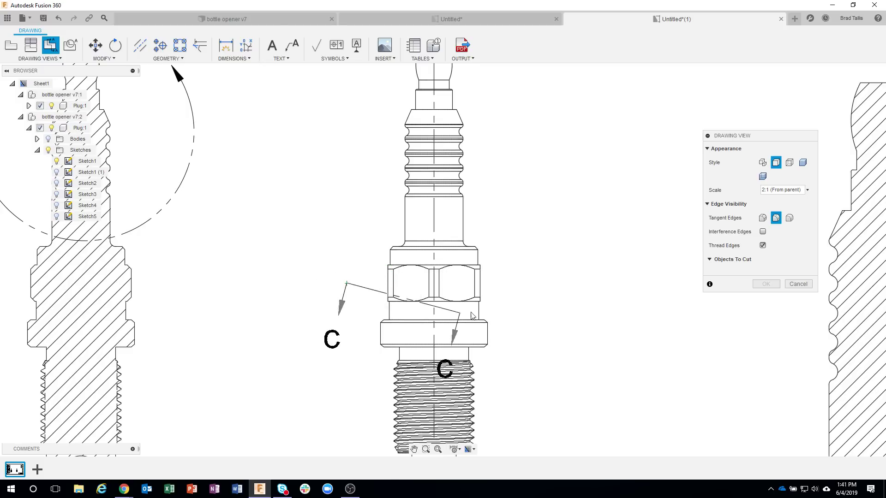
{"action": "left_click", "coordinate": [533, 283]}
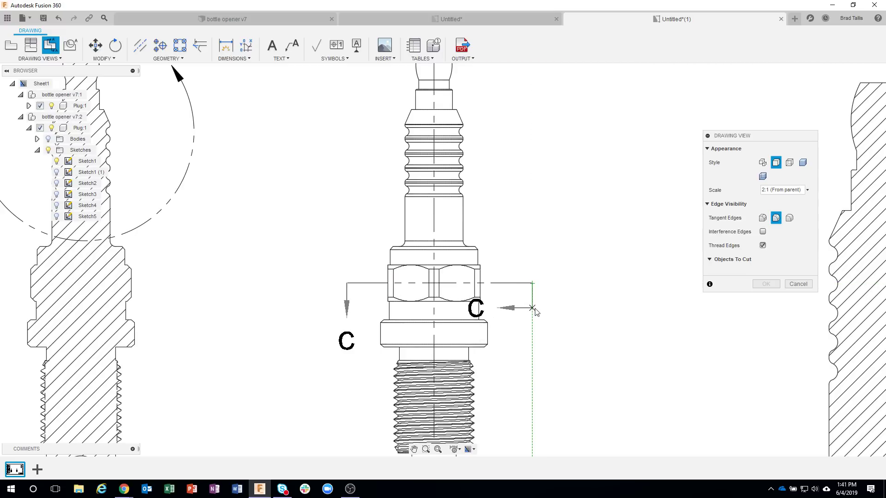
Step: Finish the horizontal cutting line and place the section view directly above its parent, keeping the 2:1 scale from the parent
{"action": "scroll", "coordinate": [535, 312], "scroll_direction": "down", "scroll_amount": 6}
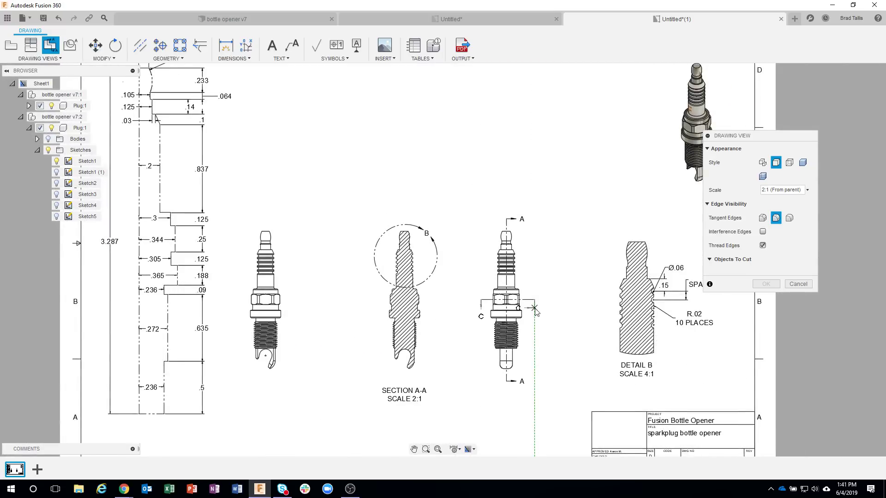
{"action": "left_click", "coordinate": [534, 310]}
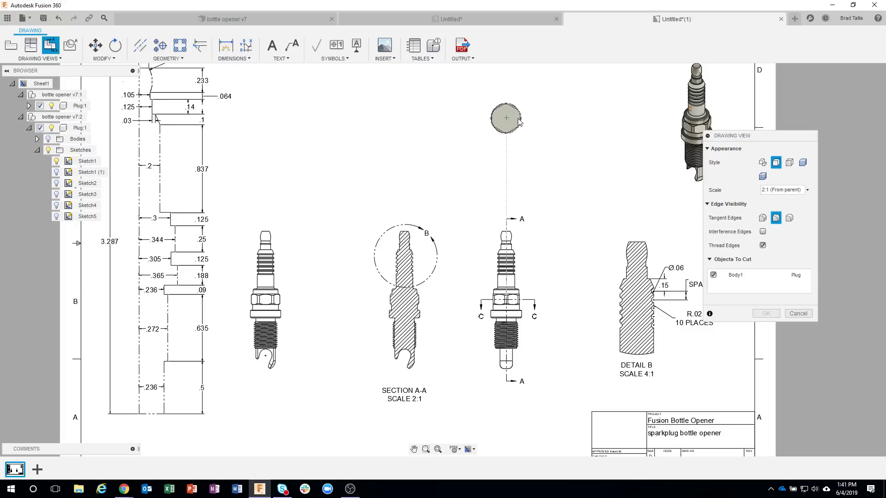
{"action": "left_click", "coordinate": [519, 121]}
{"action": "left_click", "coordinate": [764, 313]}
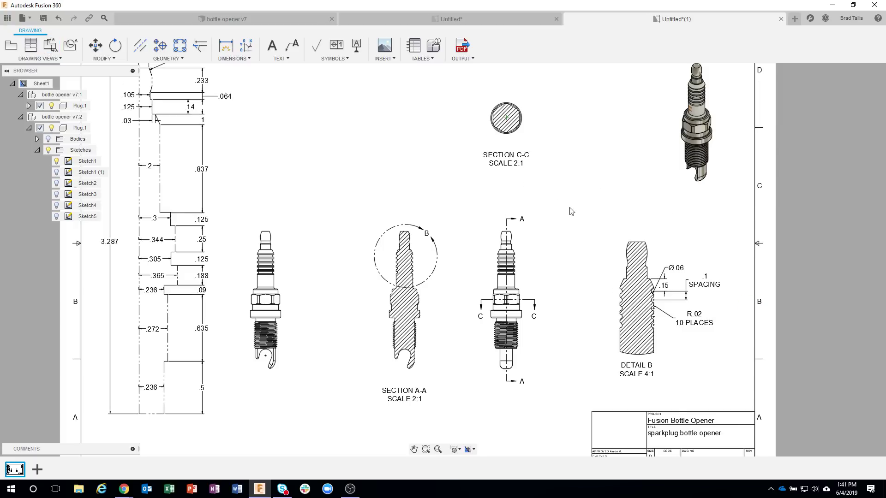
Step: Review the display and cut-object settings of the Section C-C view, leaving them as they are
{"action": "scroll", "coordinate": [530, 117], "scroll_direction": "up", "scroll_amount": 5}
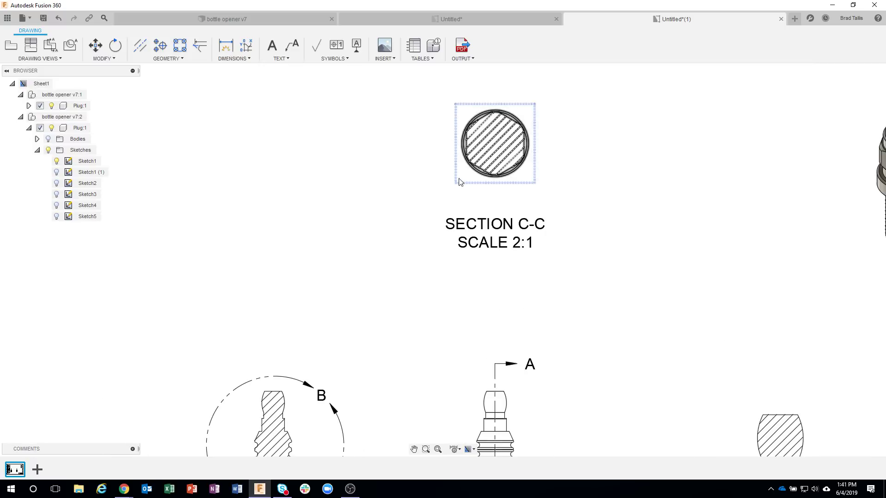
{"action": "right_click", "coordinate": [534, 151]}
{"action": "left_click", "coordinate": [560, 138]}
{"action": "left_click", "coordinate": [536, 157]}
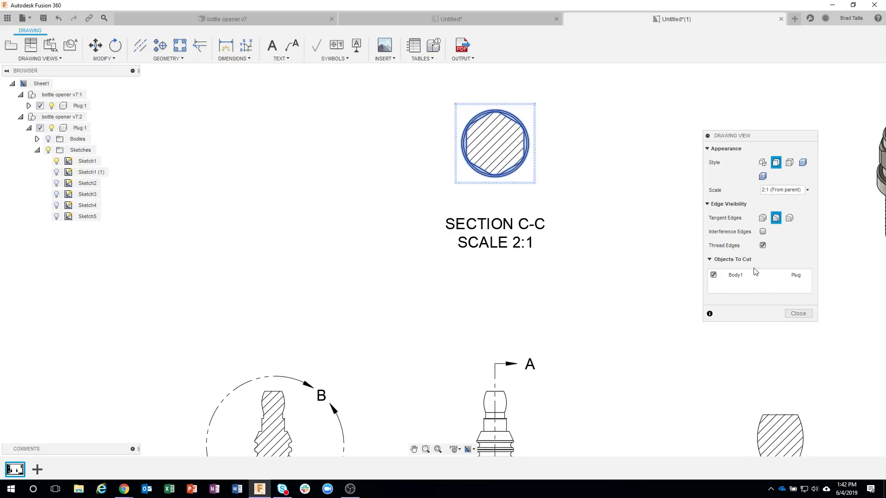
{"action": "left_click", "coordinate": [798, 313]}
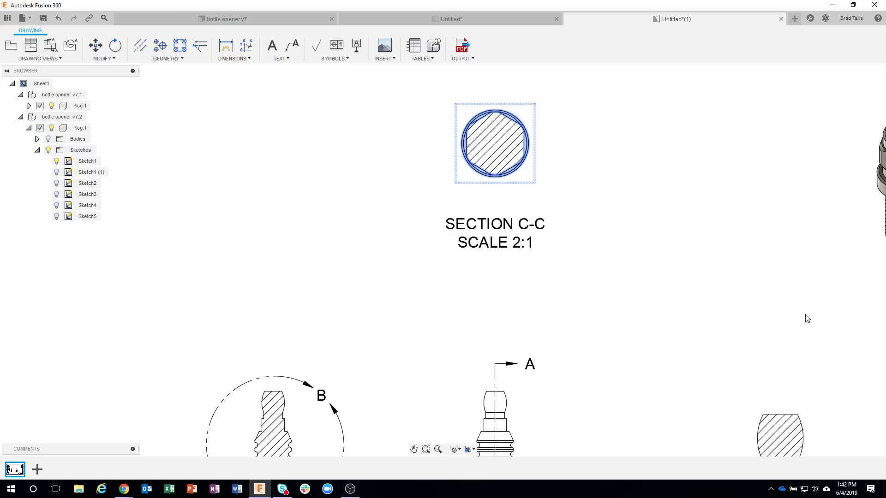
Step: Move the SECTION C-C label straight up so it sits above its view
{"action": "scroll", "coordinate": [583, 316], "scroll_direction": "down", "scroll_amount": 3}
{"action": "scroll", "coordinate": [584, 316], "scroll_direction": "down", "scroll_amount": 1}
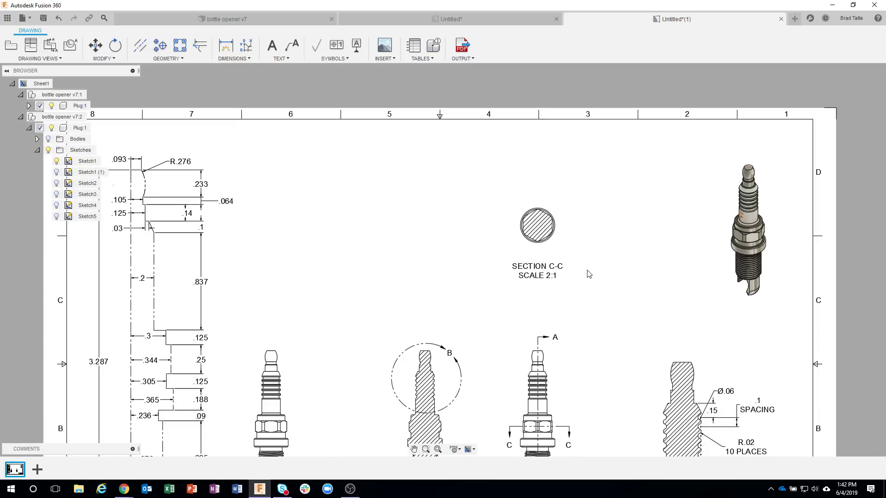
{"action": "left_click", "coordinate": [541, 265]}
{"action": "left_click_drag", "start_coordinate": [538, 265], "coordinate": [538, 181]}
{"action": "left_click", "coordinate": [580, 250]}
Step: Dimension the hex width across its two vertical flats, placing the dimension below the Section C-C view
{"action": "scroll", "coordinate": [561, 267], "scroll_direction": "up", "scroll_amount": 5}
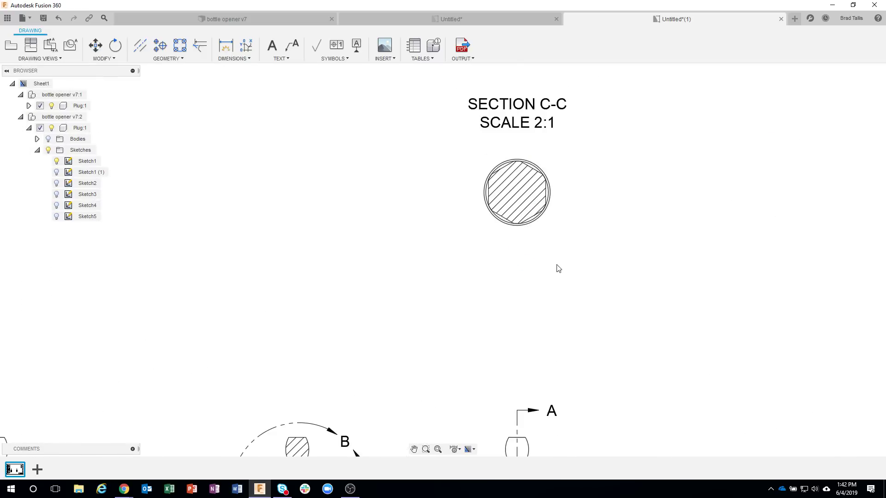
{"action": "left_click", "coordinate": [225, 45]}
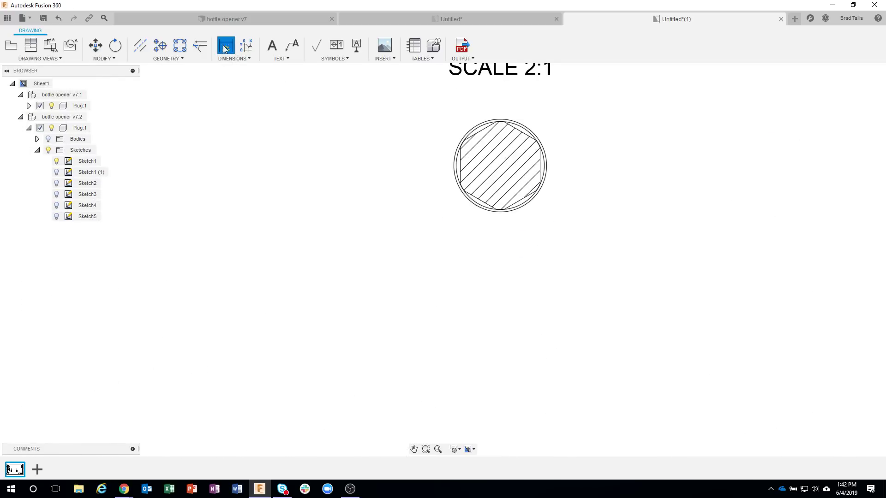
{"action": "left_click", "coordinate": [461, 178]}
{"action": "left_click", "coordinate": [500, 165]}
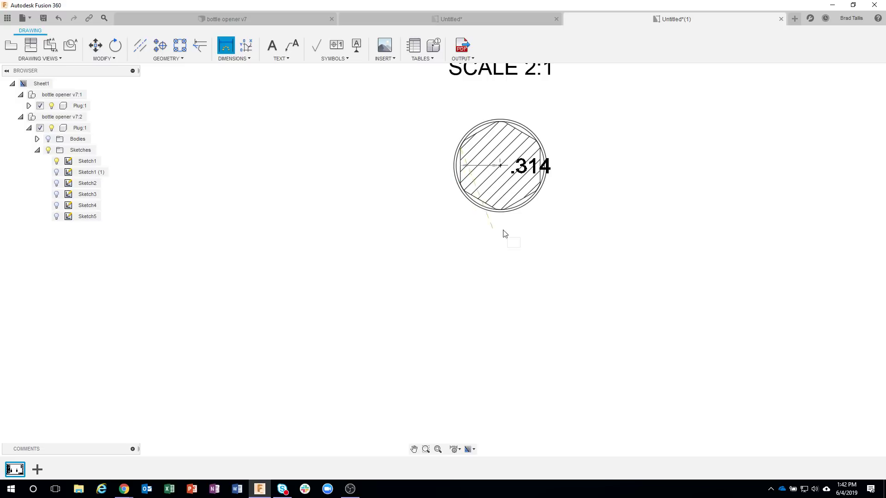
{"action": "left_click", "coordinate": [540, 182]}
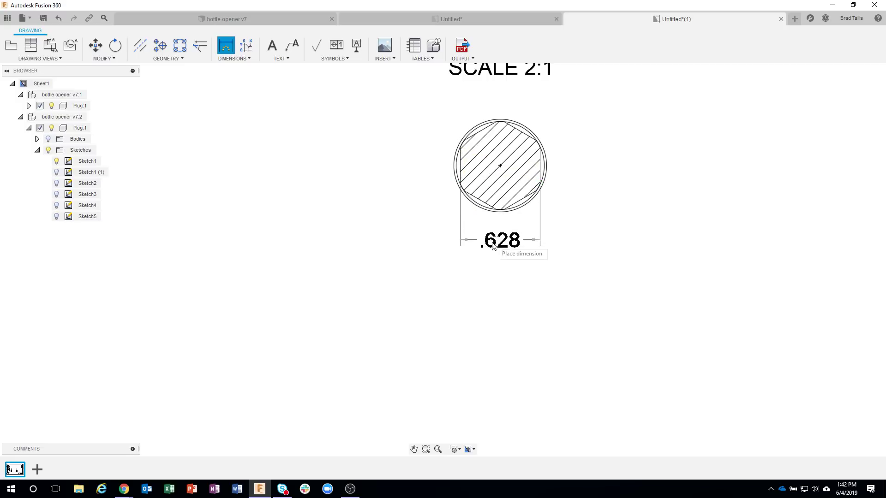
{"action": "left_click", "coordinate": [501, 258]}
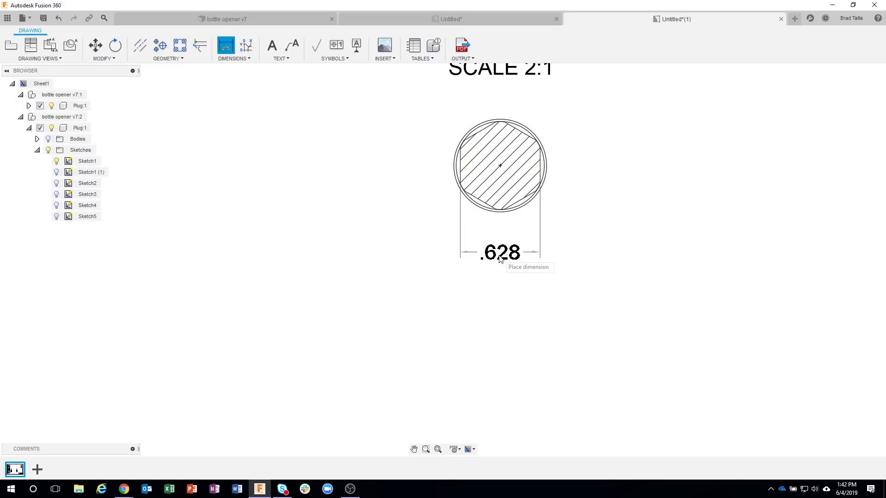
{"action": "key", "text": "Escape"}
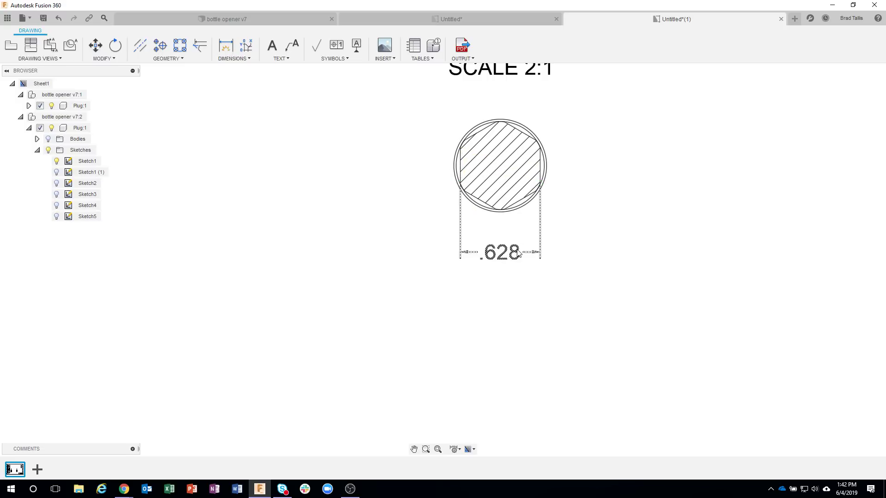
Step: Add the text TYP. on a second line beneath the hex width dimension in Section C-C
{"action": "left_click", "coordinate": [518, 253]}
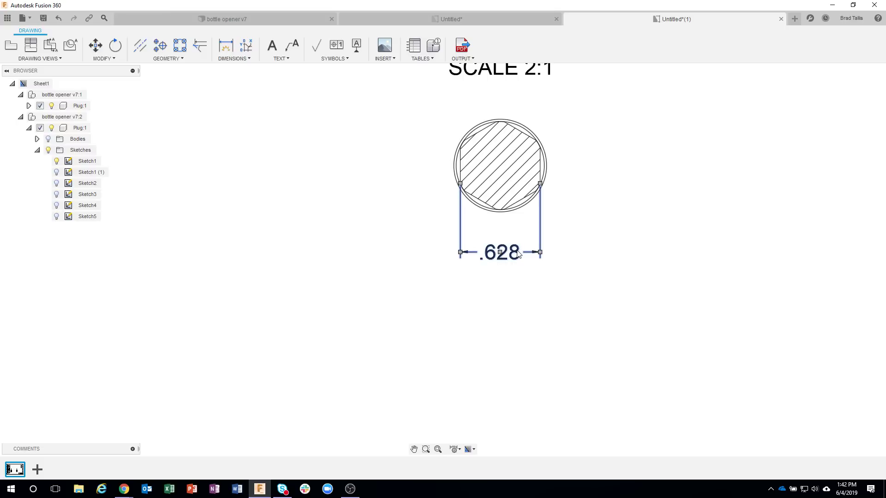
{"action": "double_click", "coordinate": [518, 253]}
{"action": "key", "text": "Escape"}
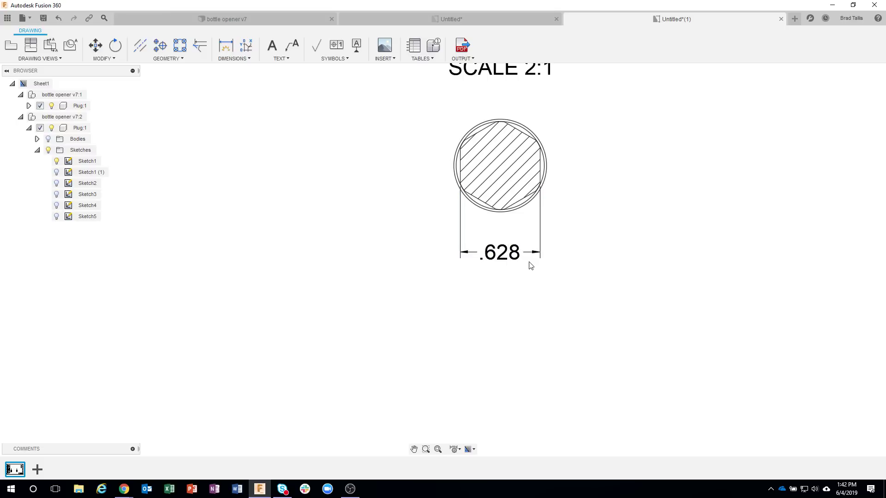
{"action": "double_click", "coordinate": [509, 253]}
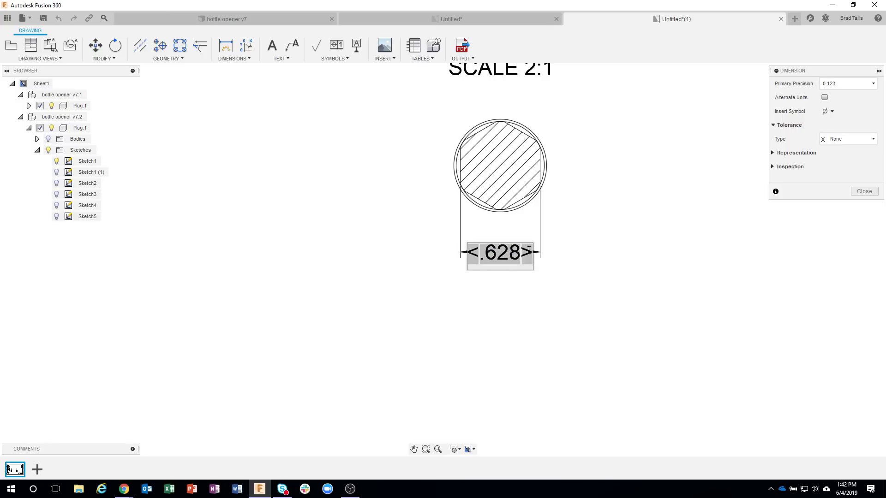
{"action": "key", "text": "Return"}
{"action": "type", "text": "TYP."}
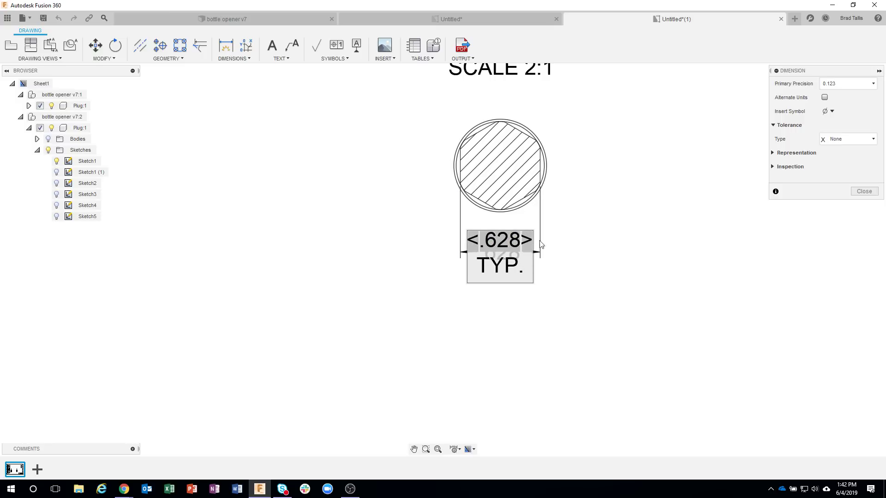
{"action": "left_click", "coordinate": [864, 191]}
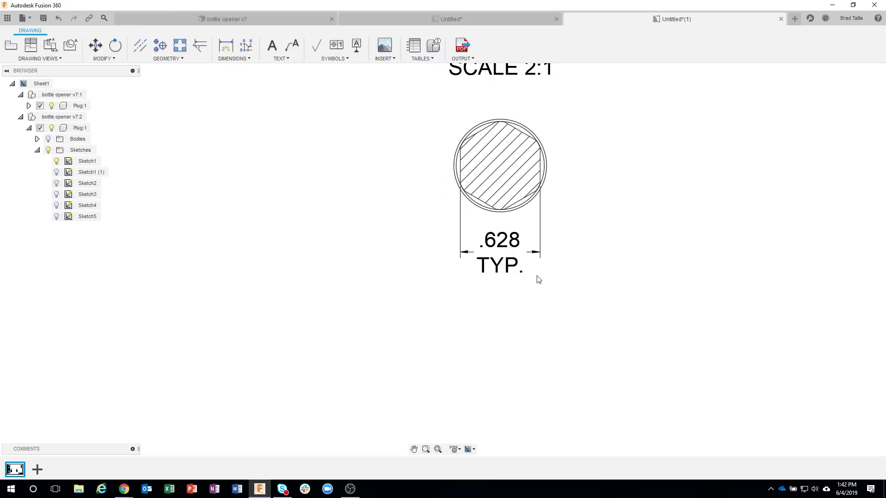
Step: Examine the Detail D view and overall view layout in the Untitled reference drawing, and return to Untitled(1)
{"action": "scroll", "coordinate": [439, 315], "scroll_direction": "down", "scroll_amount": 3}
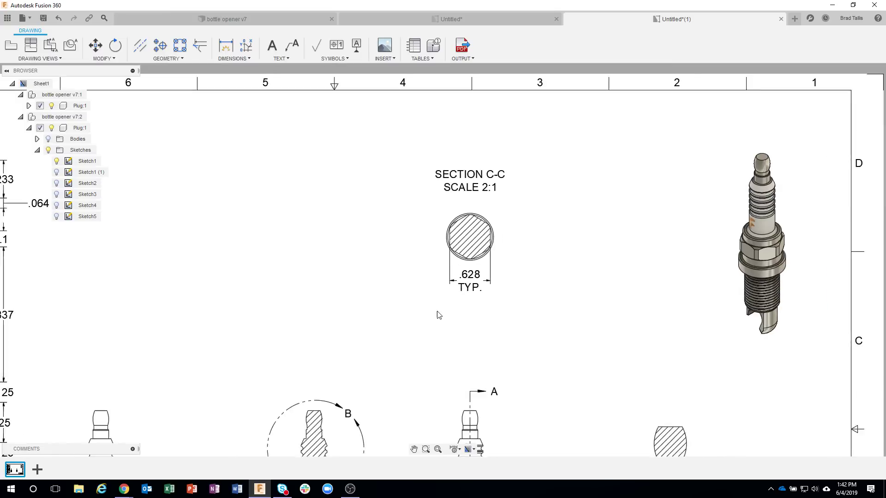
{"action": "middle_click_drag", "start_coordinate": [437, 314], "coordinate": [564, 270]}
{"action": "scroll", "coordinate": [501, 302], "scroll_direction": "down", "scroll_amount": 2}
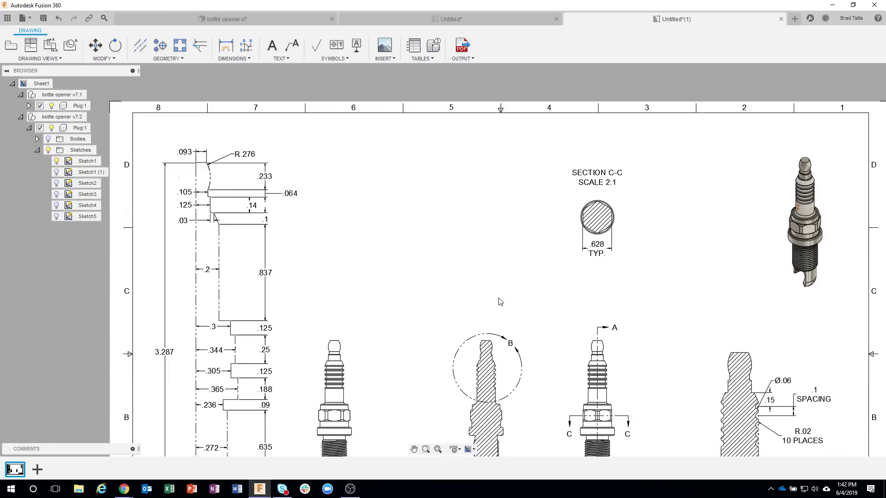
{"action": "left_click", "coordinate": [390, 20]}
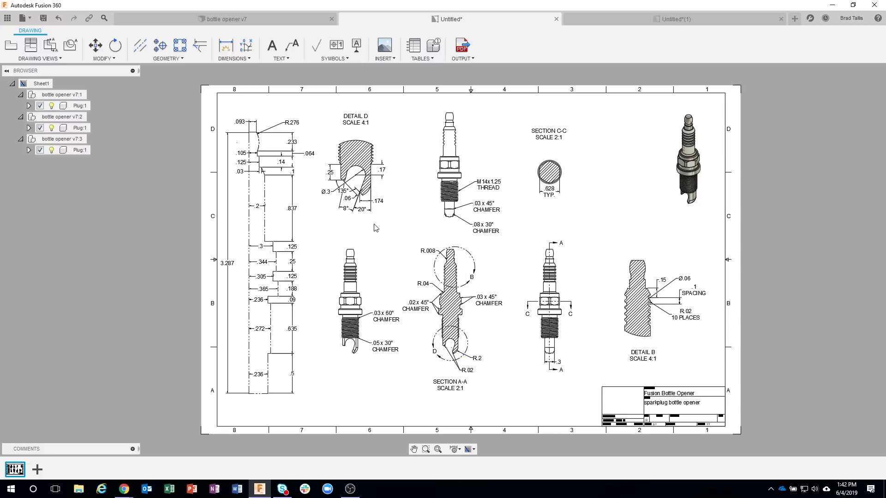
{"action": "scroll", "coordinate": [365, 212], "scroll_direction": "up", "scroll_amount": 6}
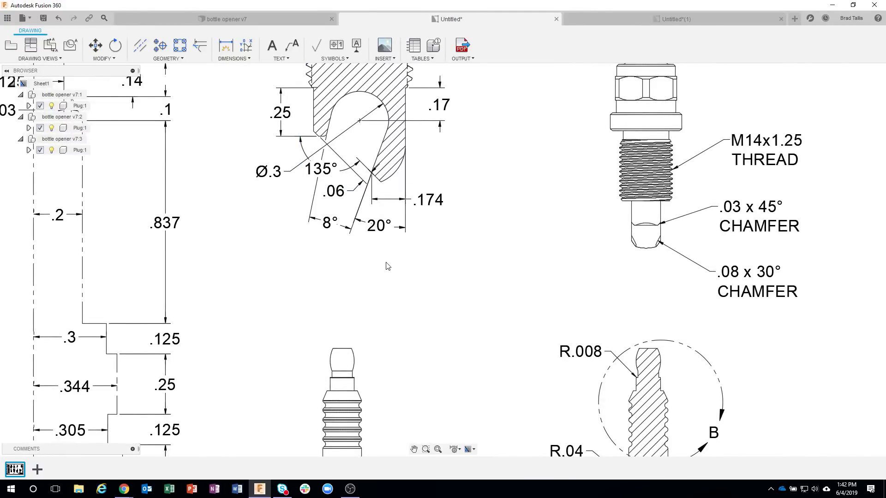
{"action": "scroll", "coordinate": [387, 264], "scroll_direction": "down", "scroll_amount": 3}
{"action": "scroll", "coordinate": [388, 267], "scroll_direction": "down", "scroll_amount": 1}
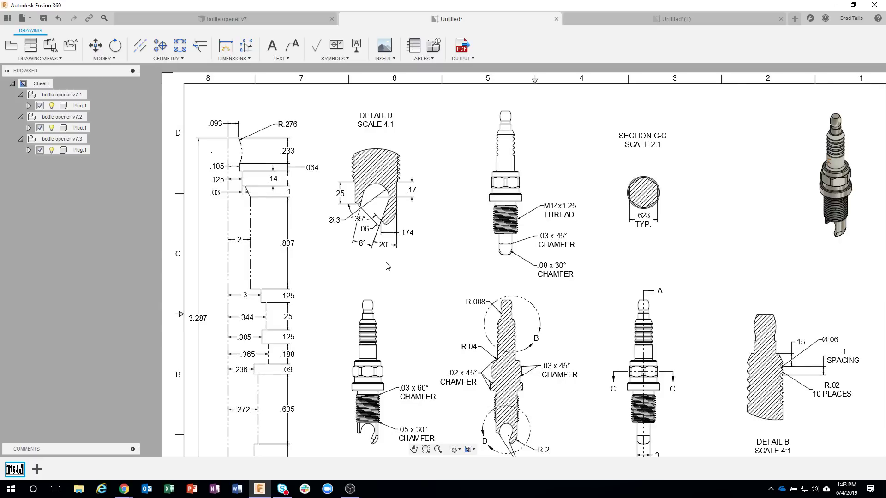
{"action": "scroll", "coordinate": [451, 249], "scroll_direction": "down", "scroll_amount": 1}
{"action": "middle_click_drag", "start_coordinate": [451, 249], "coordinate": [453, 227]}
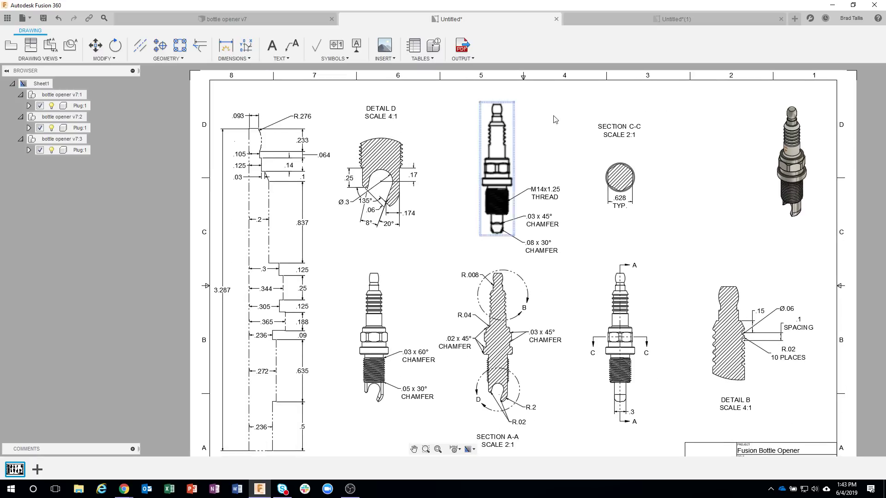
{"action": "left_click", "coordinate": [632, 19]}
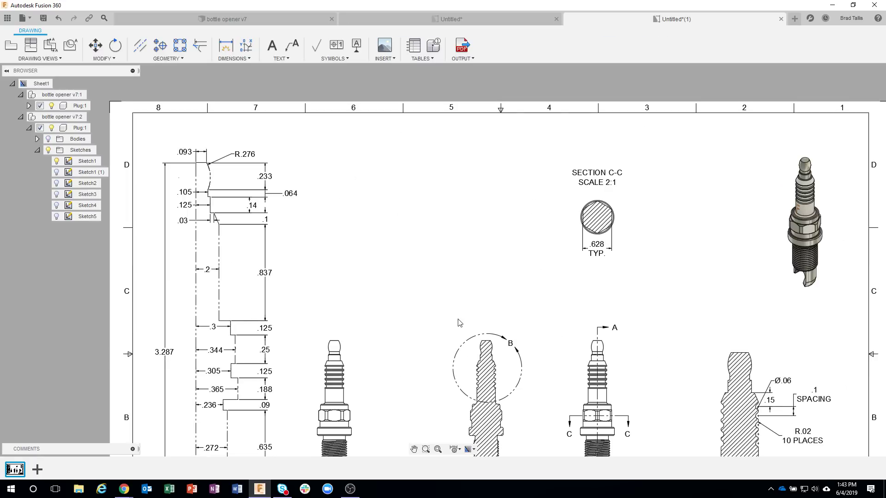
Step: Start a detail view from Section A-A, with a circular boundary centred on the bottle opener notch at the plug's lower end
{"action": "middle_click_drag", "start_coordinate": [429, 310], "coordinate": [451, 247]}
{"action": "scroll", "coordinate": [451, 258], "scroll_direction": "down", "scroll_amount": 1}
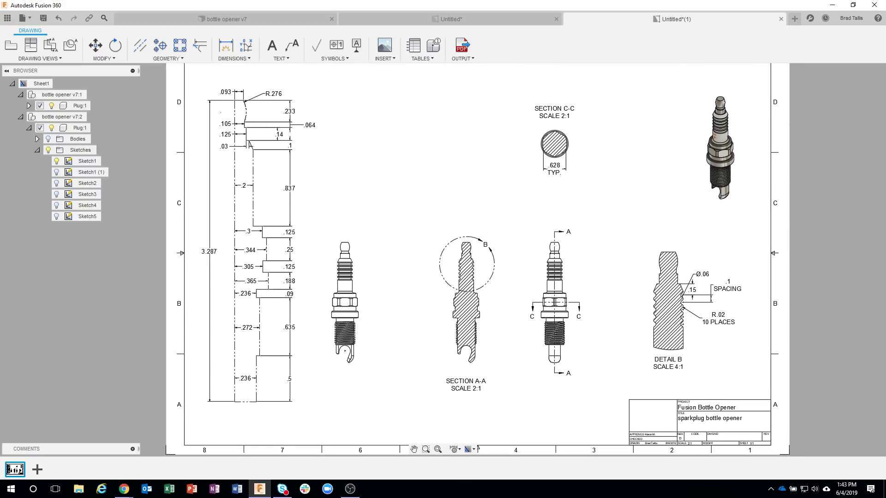
{"action": "left_click", "coordinate": [69, 45]}
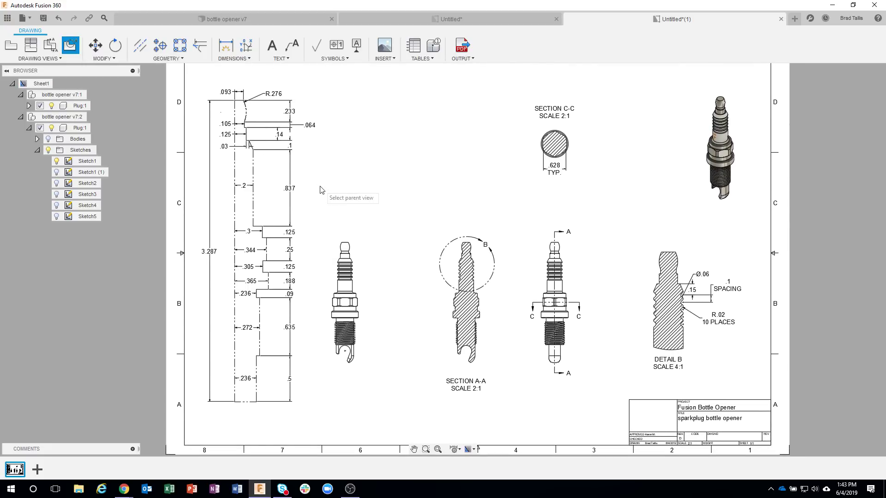
{"action": "left_click", "coordinate": [479, 341]}
{"action": "scroll", "coordinate": [498, 368], "scroll_direction": "up", "scroll_amount": 3}
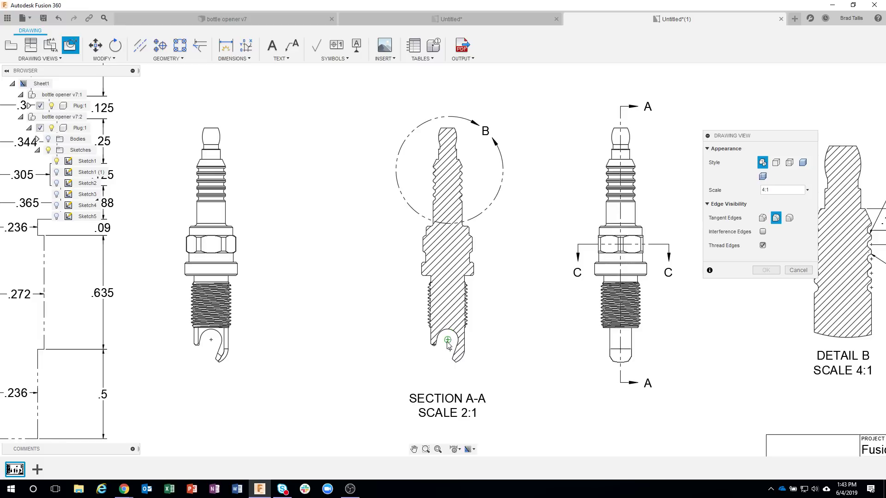
{"action": "left_click", "coordinate": [450, 349]}
{"action": "left_click", "coordinate": [416, 362]}
Step: Place the notch detail view at 4:1 scale in the open area between the profile dimensions and Section C-C
{"action": "scroll", "coordinate": [365, 258], "scroll_direction": "down", "scroll_amount": 3}
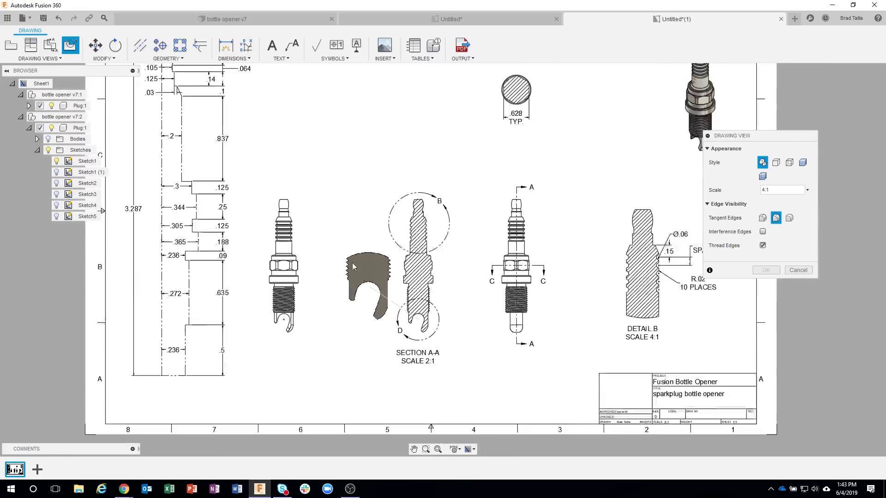
{"action": "scroll", "coordinate": [369, 250], "scroll_direction": "down", "scroll_amount": 2}
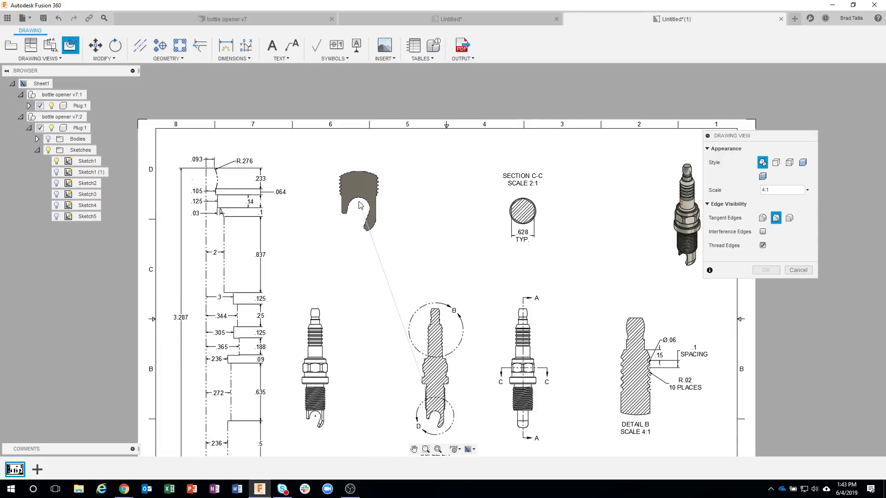
{"action": "left_click", "coordinate": [360, 205]}
{"action": "left_click", "coordinate": [766, 270]}
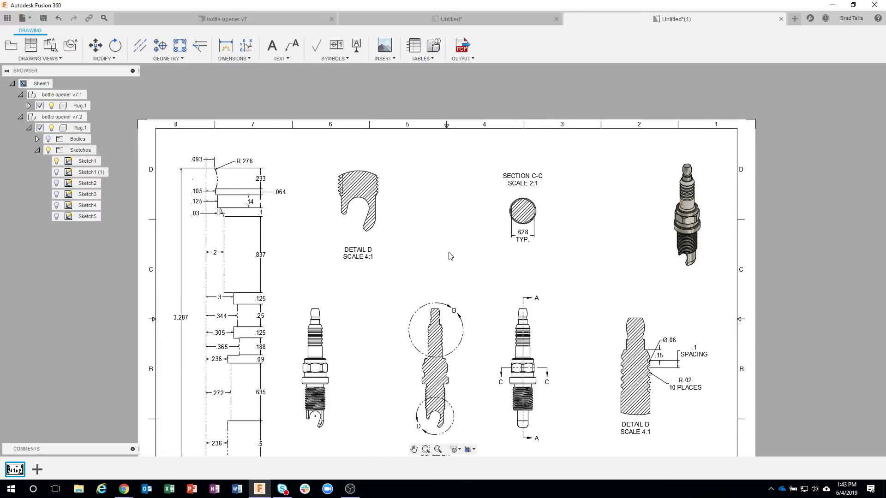
Step: Change the scale of the Detail D view to 5:1
{"action": "scroll", "coordinate": [364, 184], "scroll_direction": "up", "scroll_amount": 3}
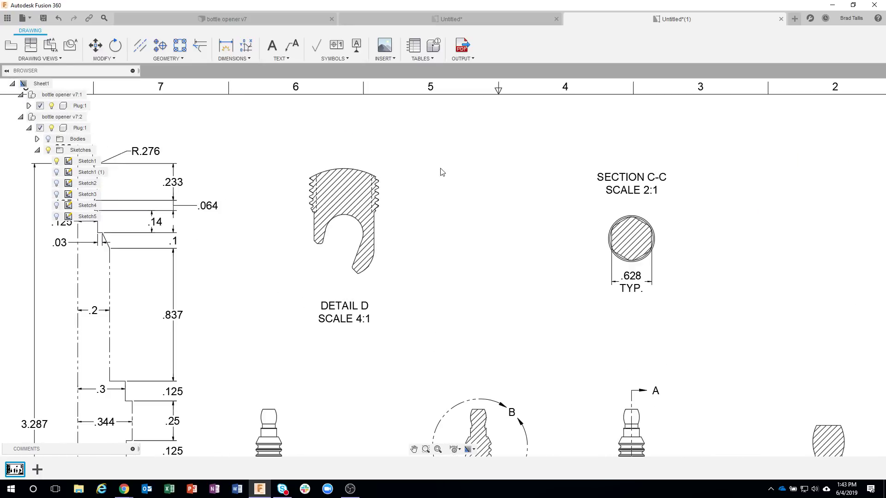
{"action": "right_click", "coordinate": [343, 221]}
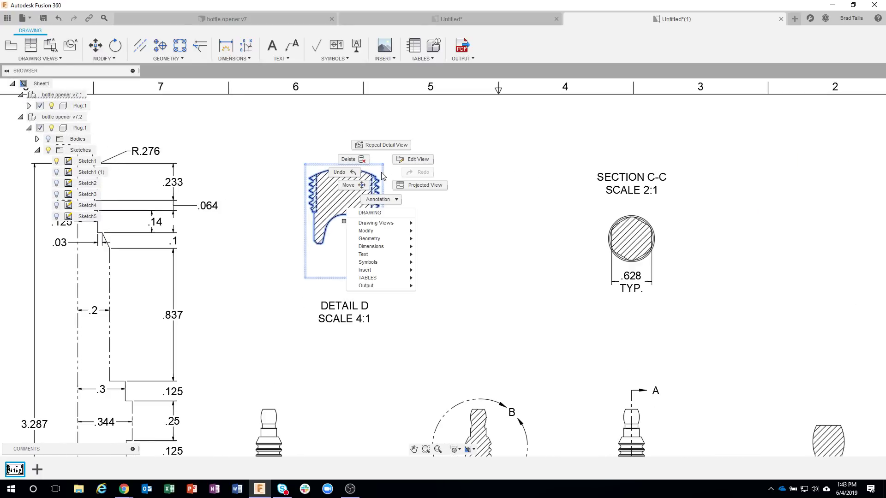
{"action": "left_click", "coordinate": [412, 162]}
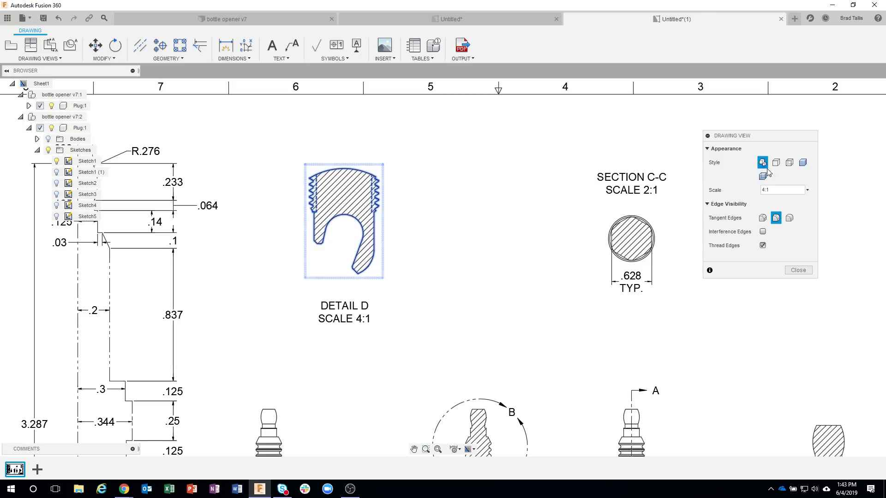
{"action": "left_click", "coordinate": [809, 193]}
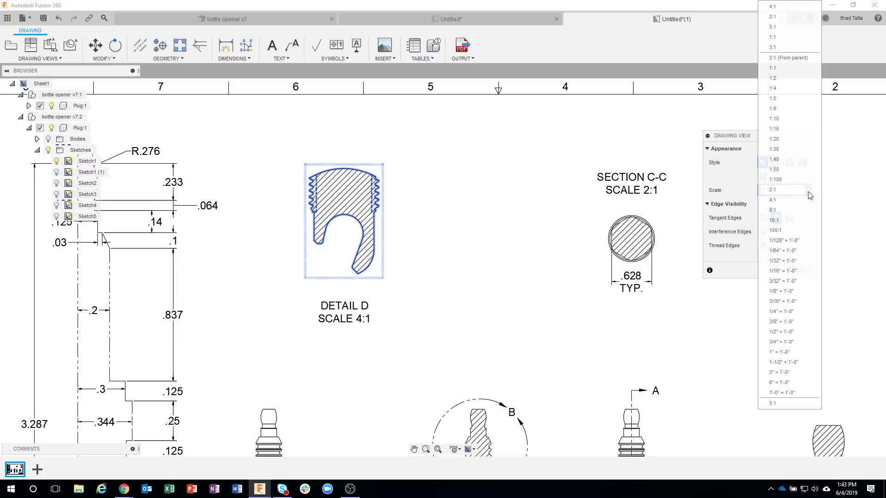
{"action": "left_click", "coordinate": [780, 26]}
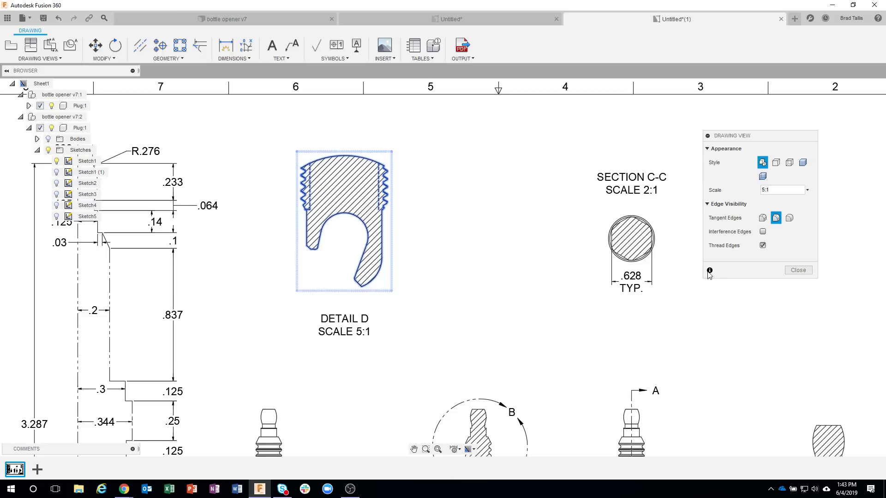
{"action": "left_click", "coordinate": [790, 272]}
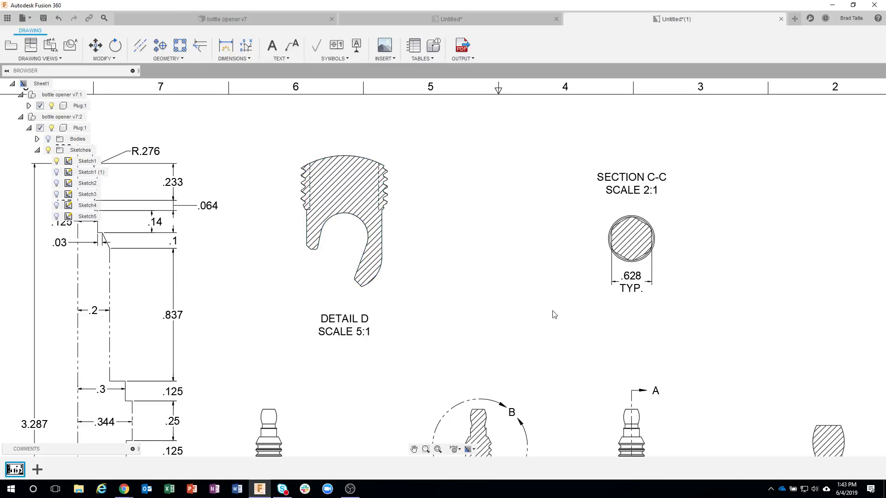
Step: Move the Detail D label from beneath the view to centred just above it
{"action": "left_click", "coordinate": [342, 333]}
{"action": "left_click_drag", "start_coordinate": [344, 318], "coordinate": [344, 123]}
{"action": "left_click", "coordinate": [437, 300]}
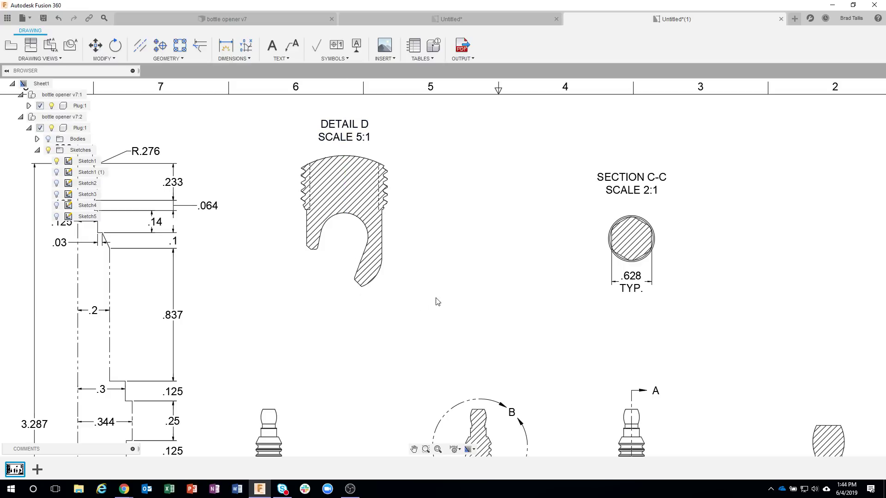
Step: Add a center mark to the round notch arc in Detail D
{"action": "left_click", "coordinate": [307, 289]}
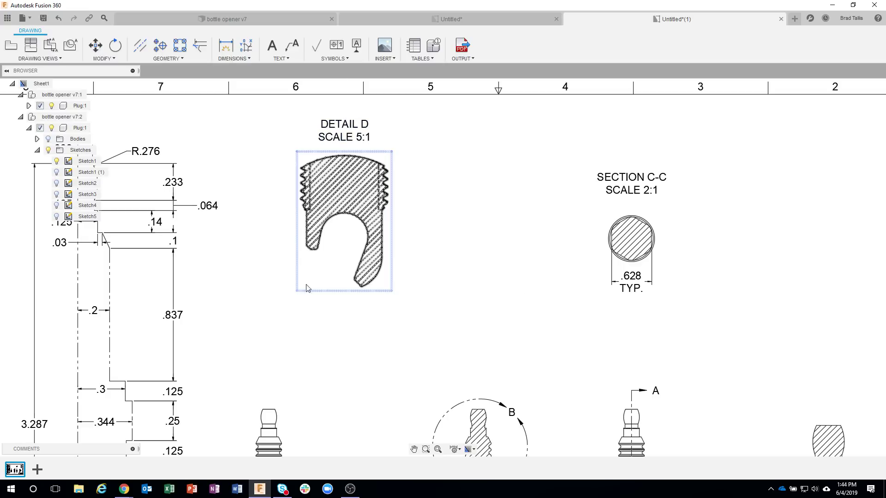
{"action": "scroll", "coordinate": [297, 289], "scroll_direction": "up", "scroll_amount": 3}
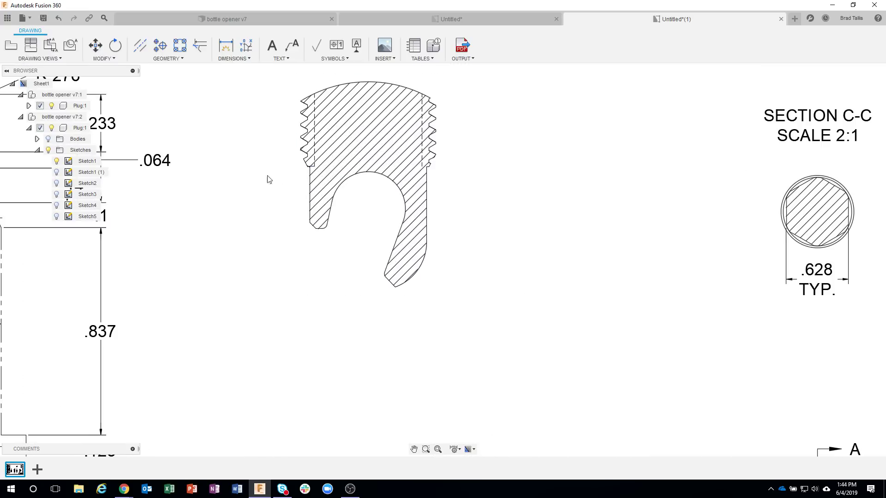
{"action": "left_click", "coordinate": [160, 45]}
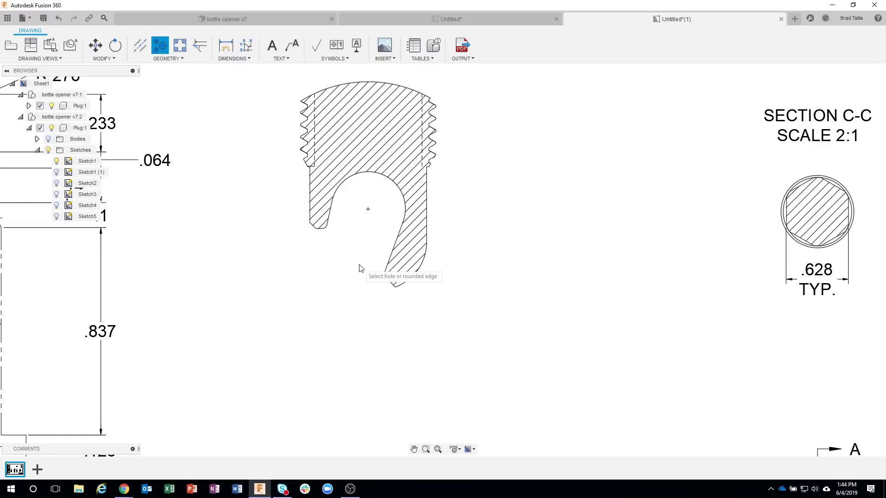
Step: Add a vertical dimension from the thread's lower end on the long-prong side to the notch's center mark in Detail D
{"action": "left_click", "coordinate": [226, 44]}
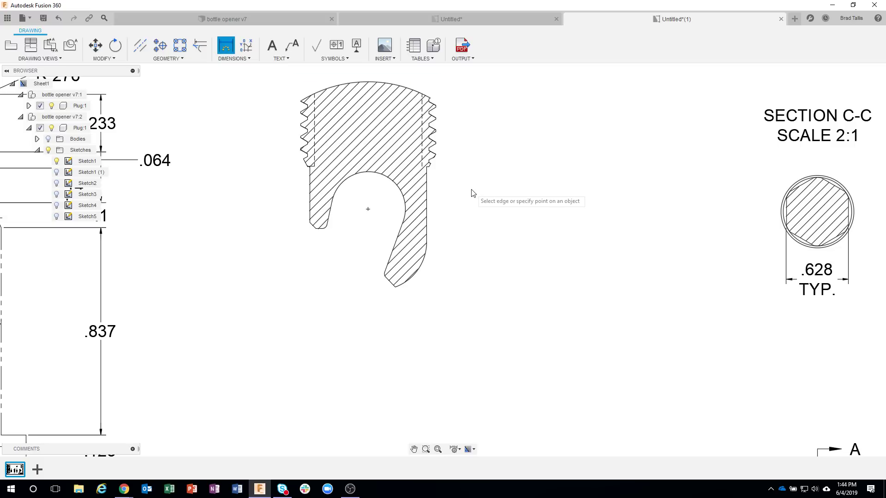
{"action": "left_click", "coordinate": [429, 167]}
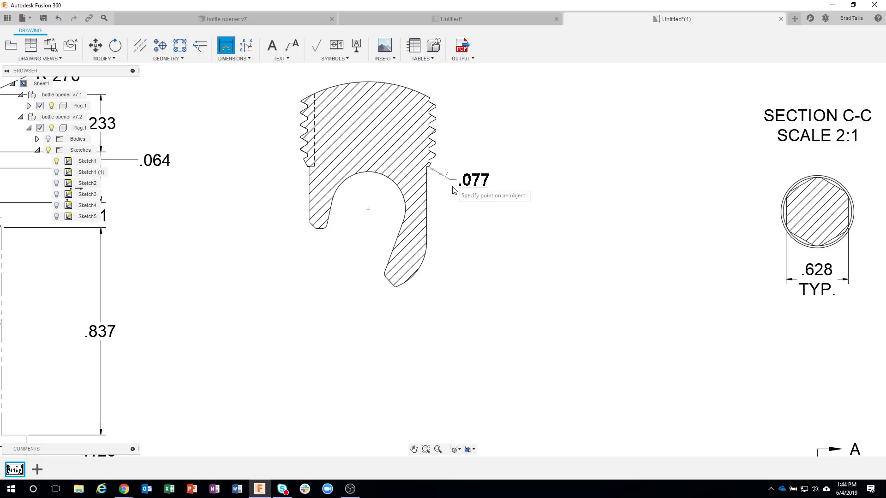
{"action": "left_click", "coordinate": [368, 209]}
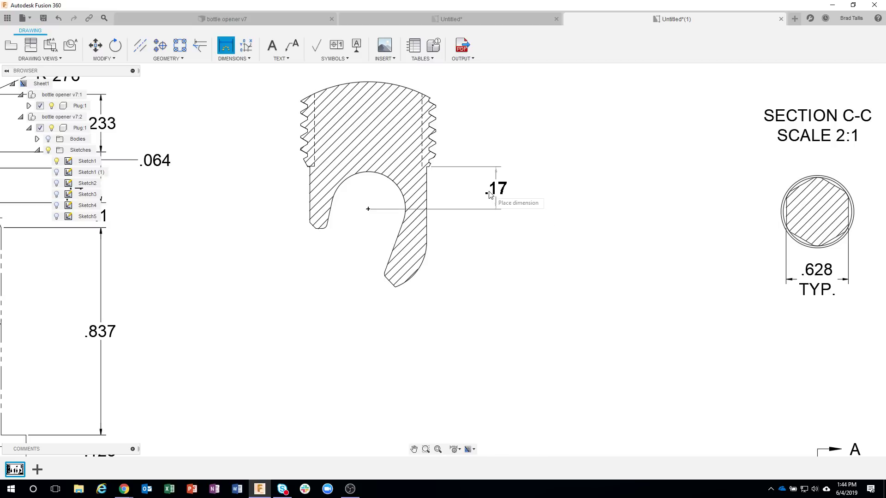
{"action": "right_click", "coordinate": [490, 194]}
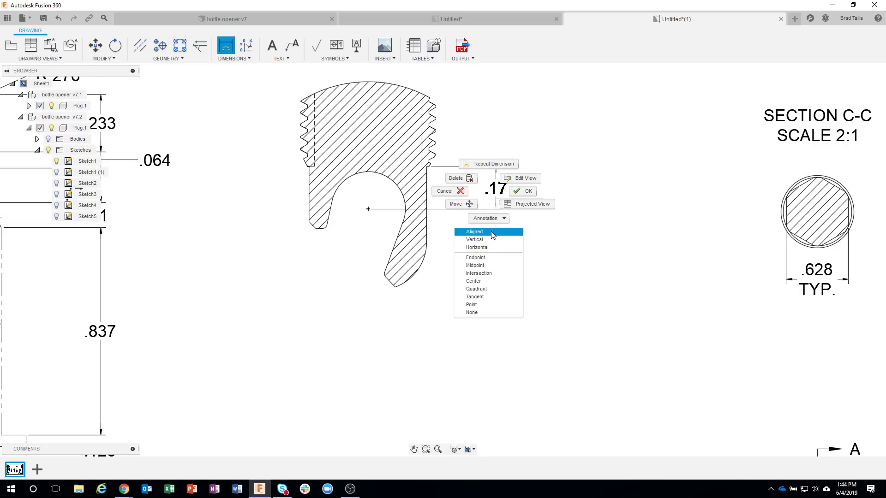
{"action": "left_click", "coordinate": [478, 247]}
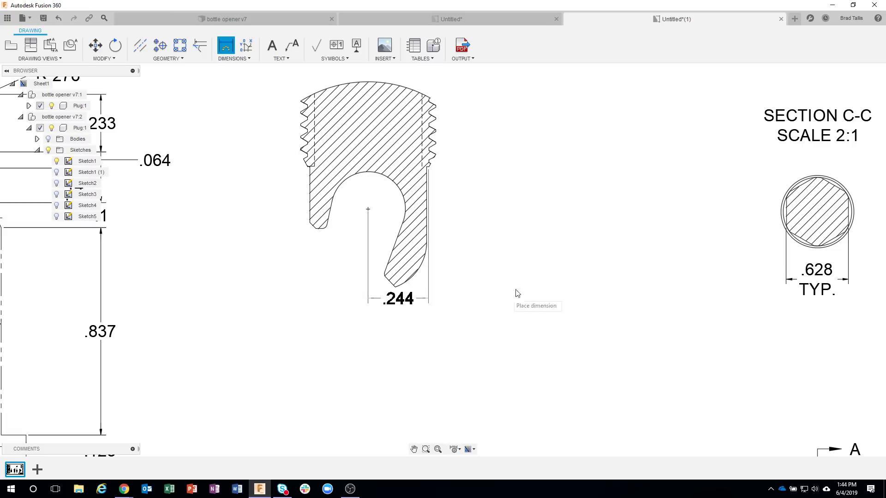
{"action": "right_click", "coordinate": [480, 231]}
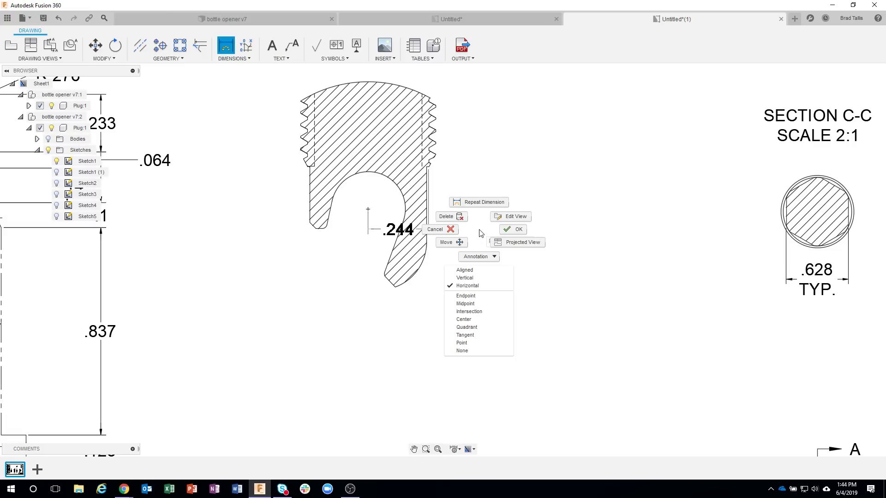
{"action": "left_click", "coordinate": [476, 278]}
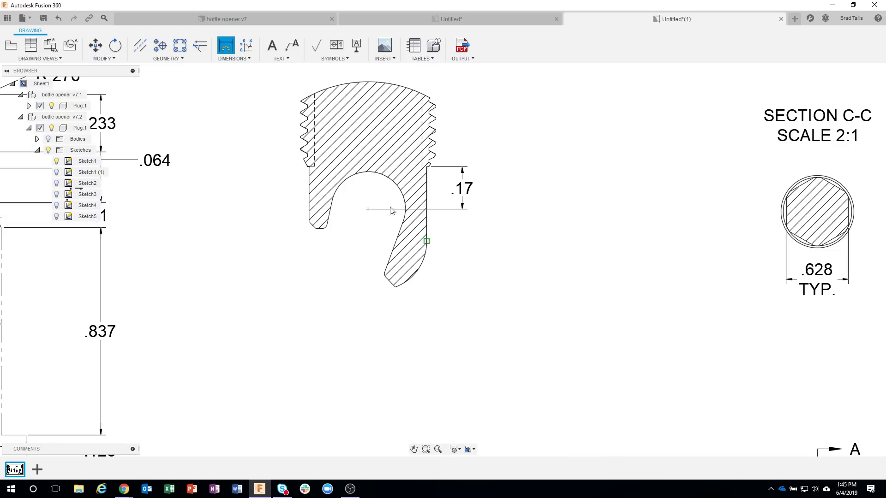
Step: Dimension the vertical distance from the thread's lower end to the tip of the short prong, placed outside the profile
{"action": "left_click", "coordinate": [307, 167]}
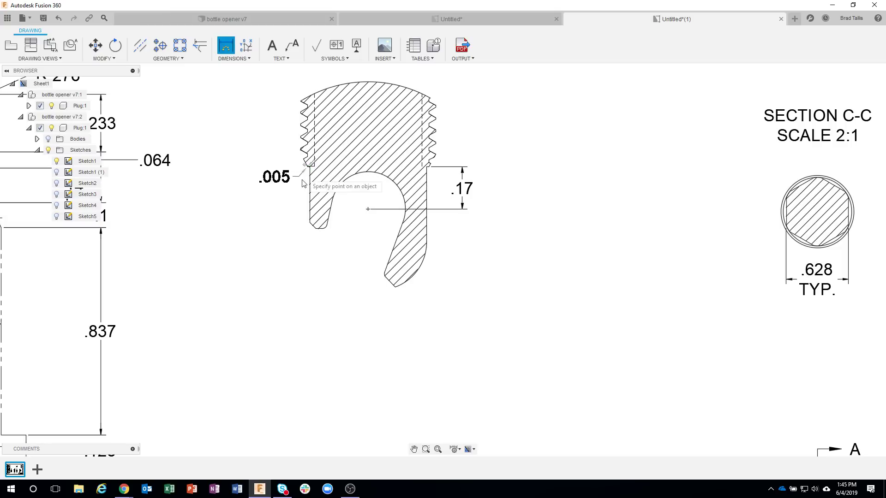
{"action": "left_click", "coordinate": [316, 230]}
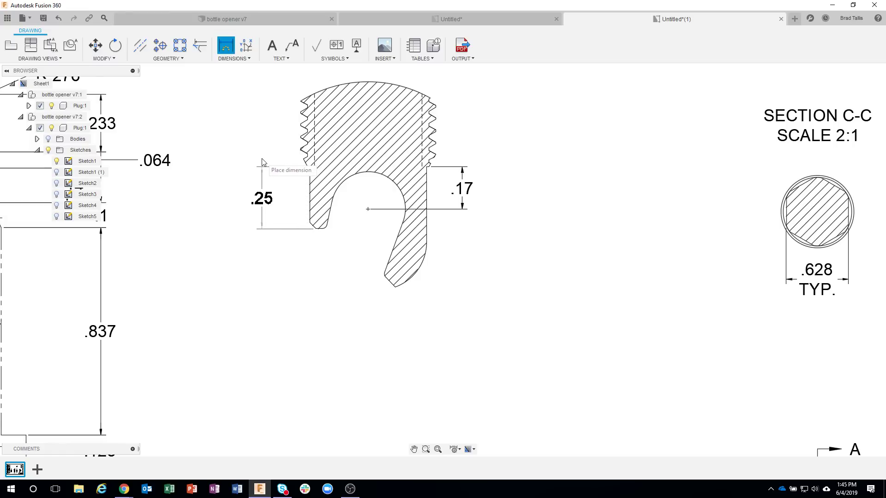
{"action": "left_click", "coordinate": [265, 164]}
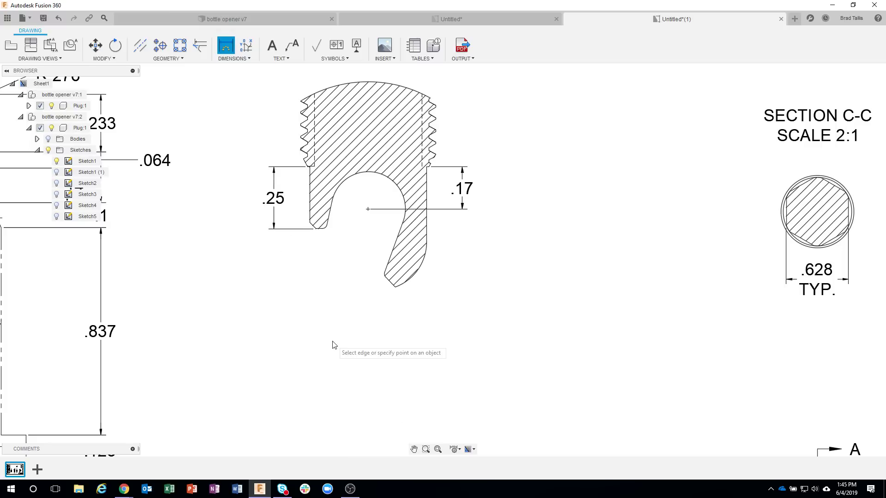
Step: Dimension the notch arc as a diameter instead of a radius, placing the text below the short prong
{"action": "scroll", "coordinate": [328, 297], "scroll_direction": "up", "scroll_amount": 4}
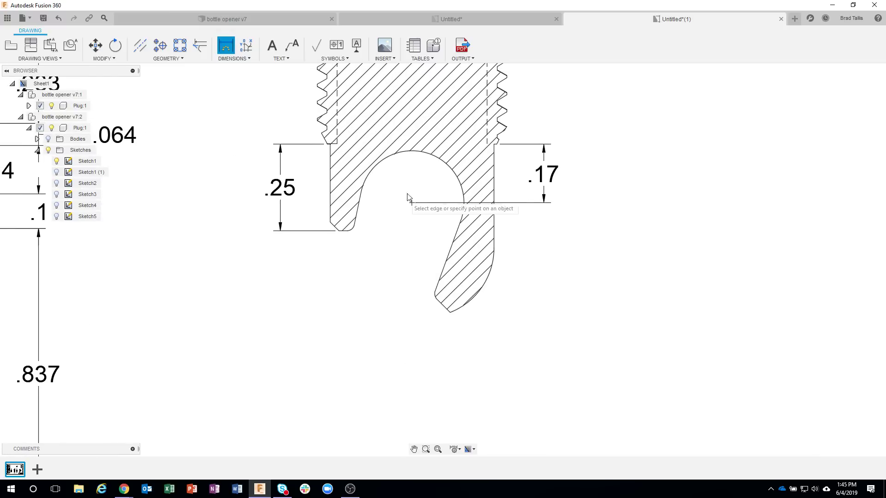
{"action": "left_click", "coordinate": [410, 154]}
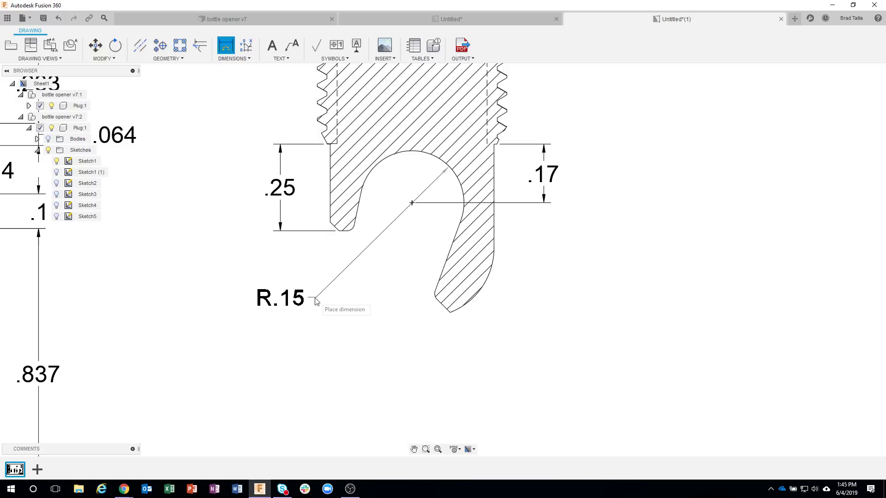
{"action": "right_click", "coordinate": [316, 301]}
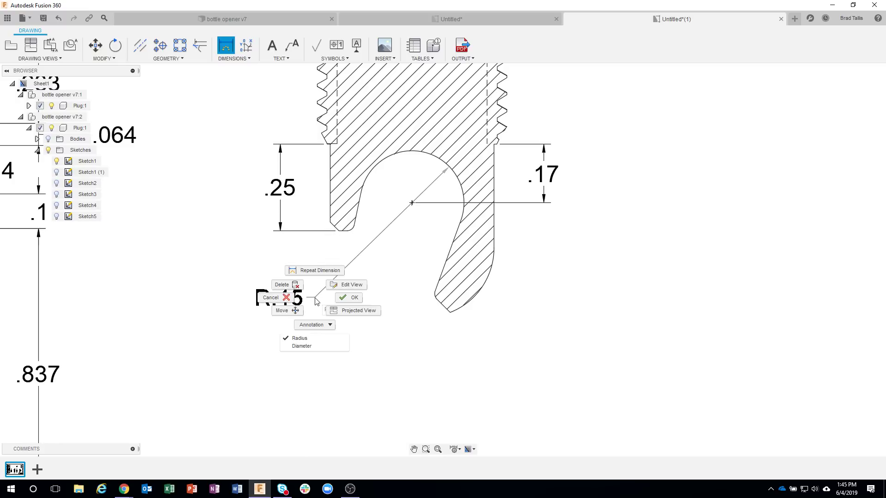
{"action": "left_click", "coordinate": [302, 346]}
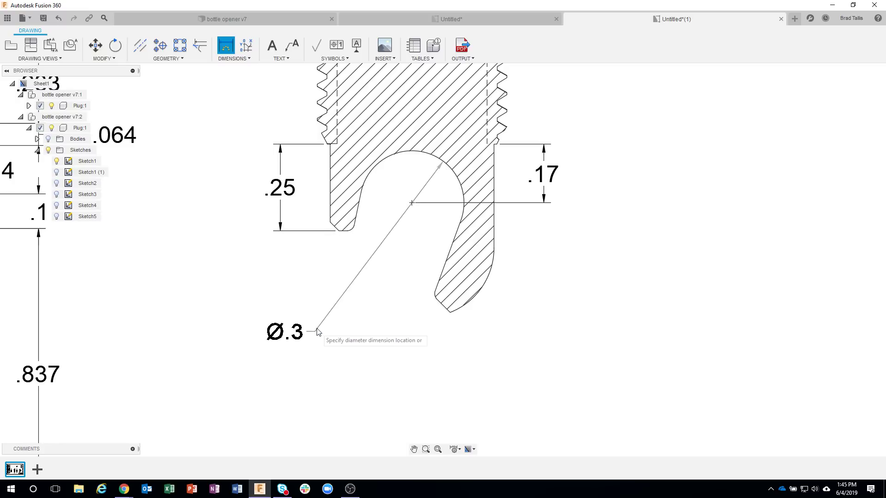
{"action": "left_click", "coordinate": [311, 297]}
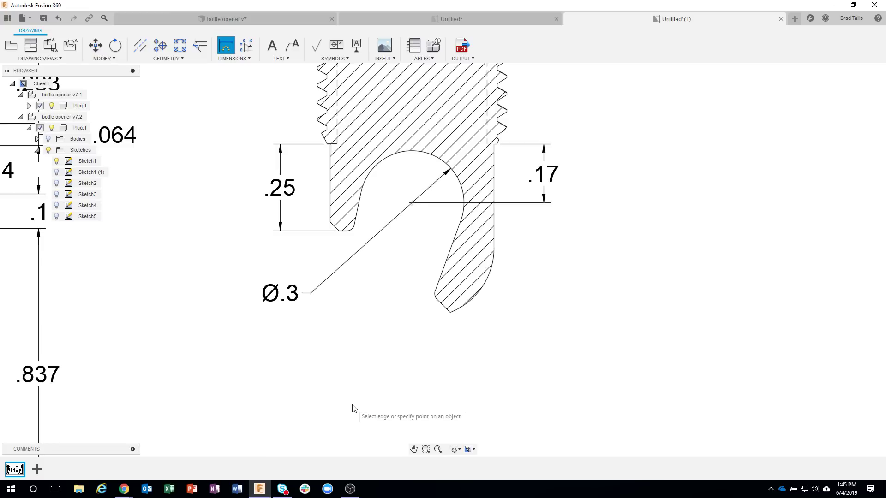
Step: Try an angular dimension between the notch's two slanted inner edges, and undo it
{"action": "left_click", "coordinate": [359, 215]}
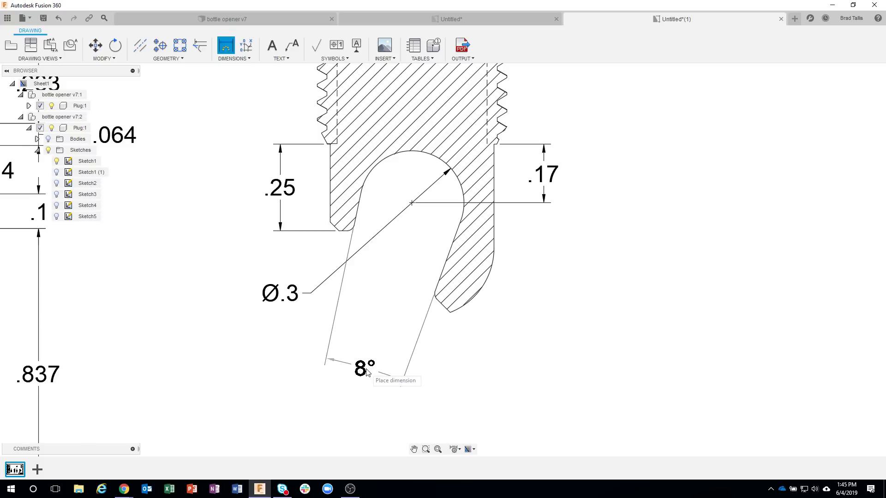
{"action": "left_click", "coordinate": [366, 372]}
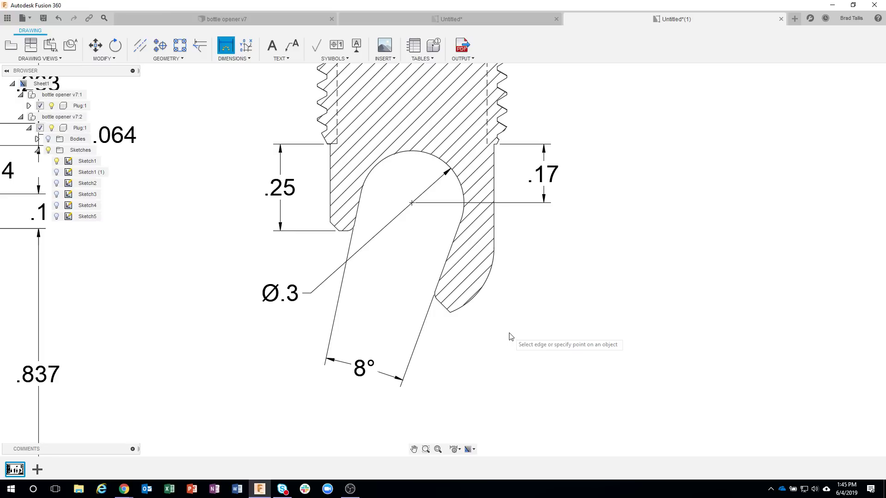
{"action": "key", "text": "Escape"}
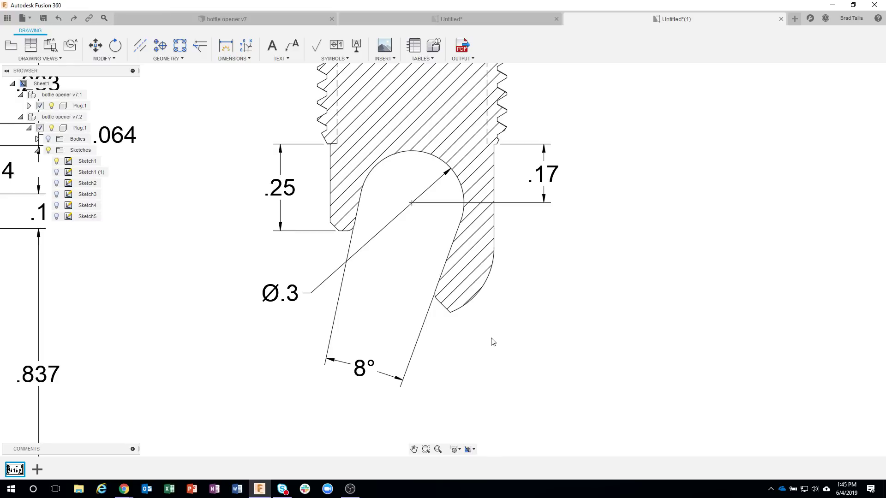
{"action": "key", "text": "ctrl+z"}
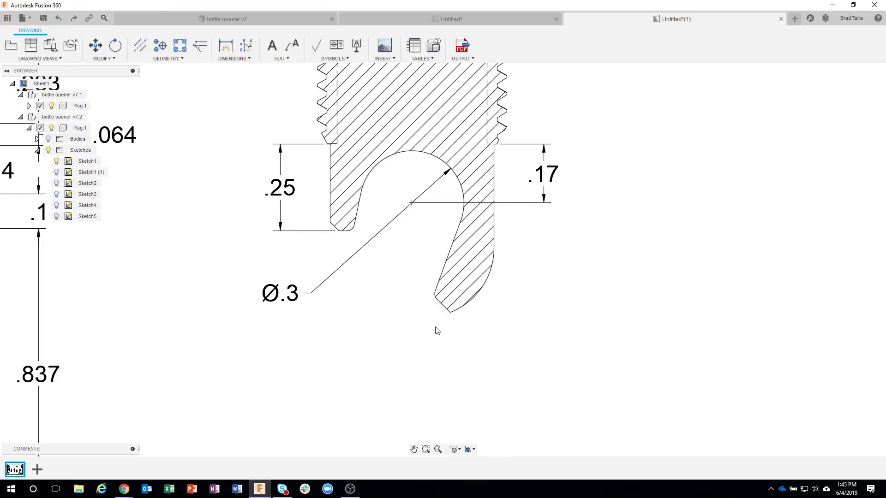
Step: Examine the dimensions around the long prong's tip in Detail D of the Untitled reference drawing, and return to Untitled(1)
{"action": "left_click", "coordinate": [395, 22]}
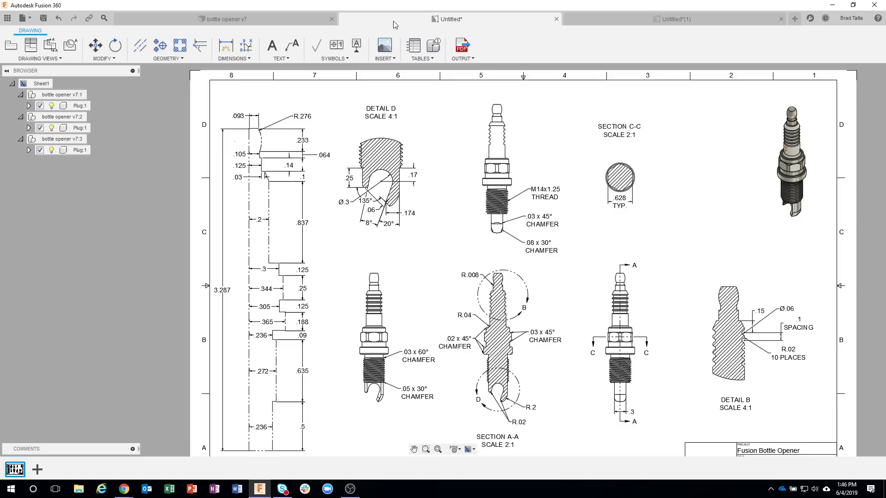
{"action": "scroll", "coordinate": [375, 188], "scroll_direction": "up", "scroll_amount": 8}
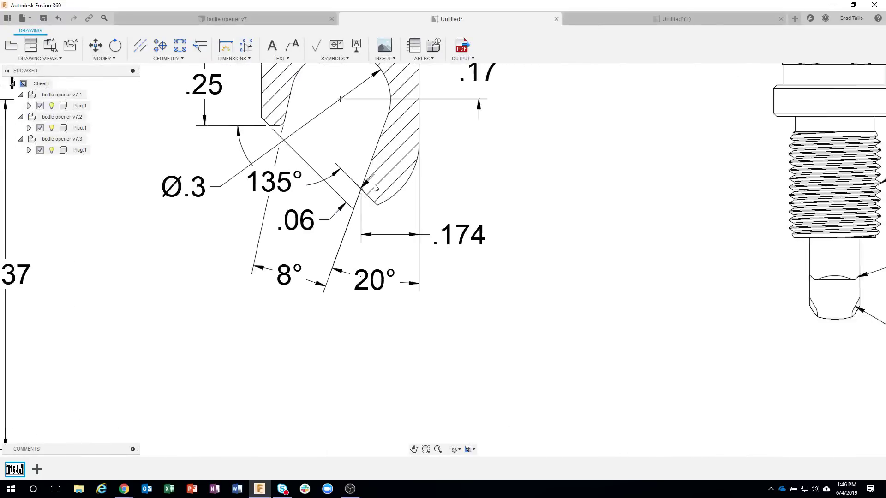
{"action": "scroll", "coordinate": [375, 187], "scroll_direction": "up", "scroll_amount": 5}
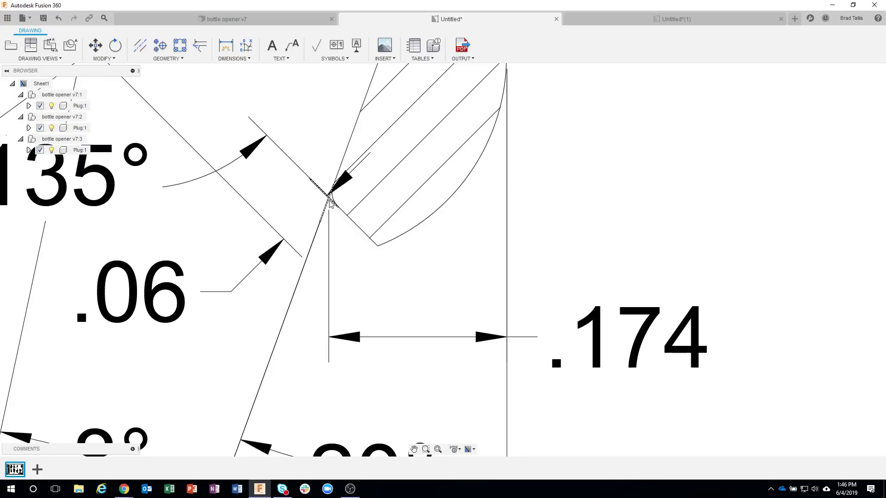
{"action": "scroll", "coordinate": [329, 202], "scroll_direction": "down", "scroll_amount": 6}
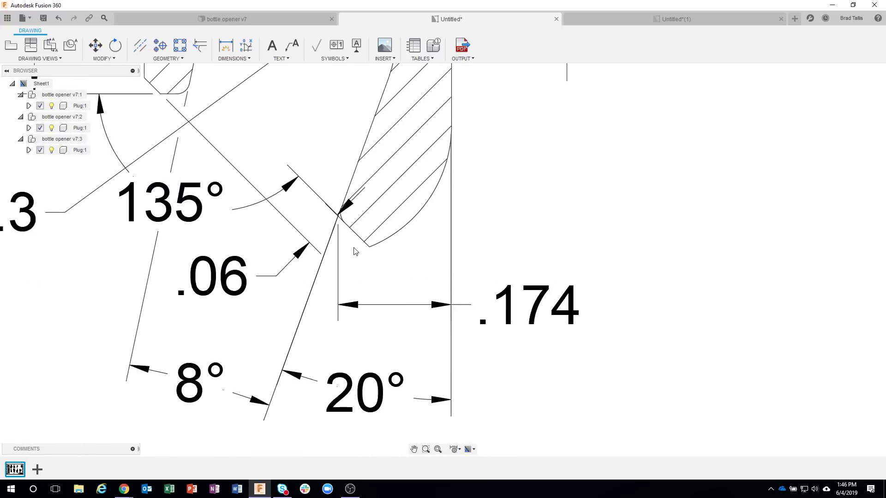
{"action": "left_click", "coordinate": [625, 16]}
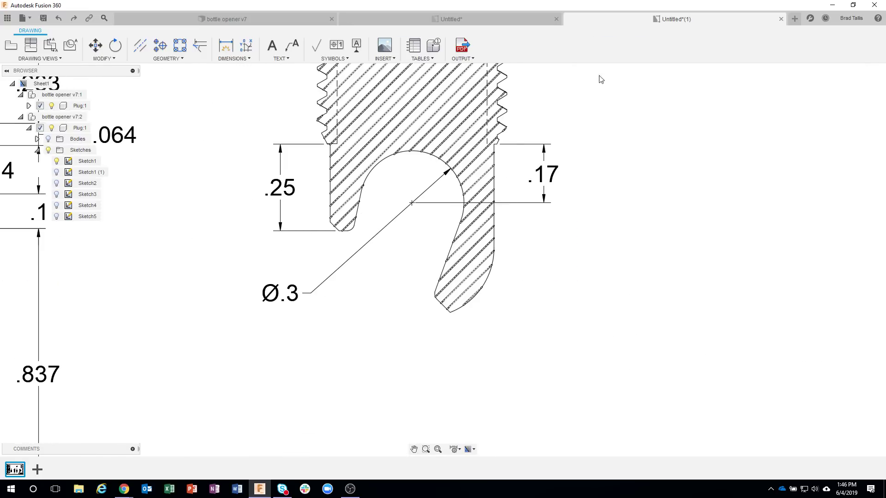
{"action": "scroll", "coordinate": [436, 344], "scroll_direction": "up", "scroll_amount": 4}
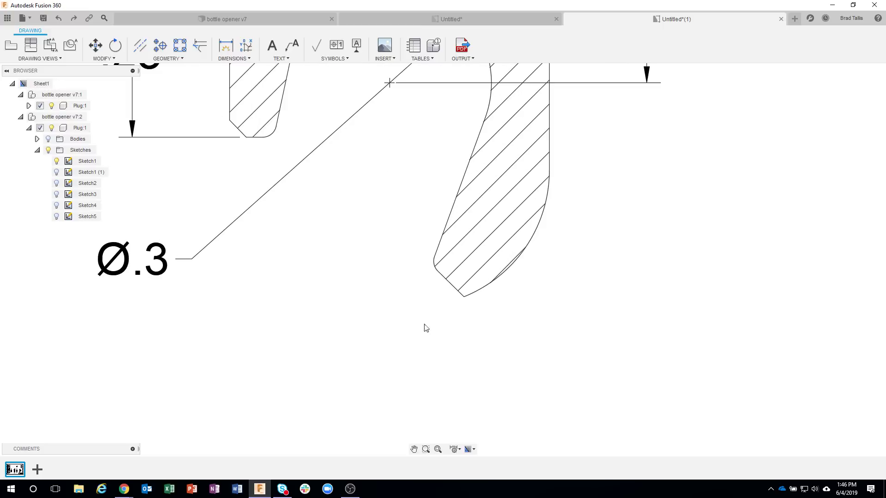
Step: Add an edge extension where the long prong's slanted inner edge and its angled tip edge would intersect
{"action": "left_click", "coordinate": [199, 48]}
{"action": "scroll", "coordinate": [389, 261], "scroll_direction": "up", "scroll_amount": 4}
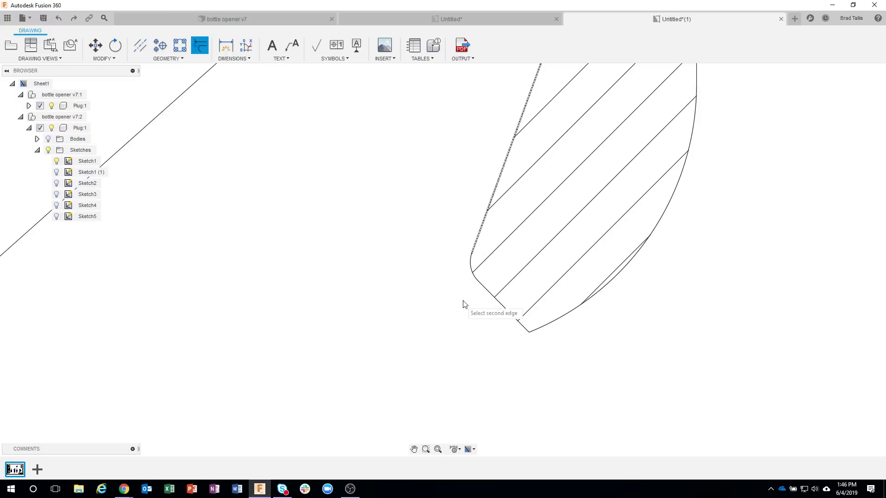
{"action": "left_click", "coordinate": [484, 290]}
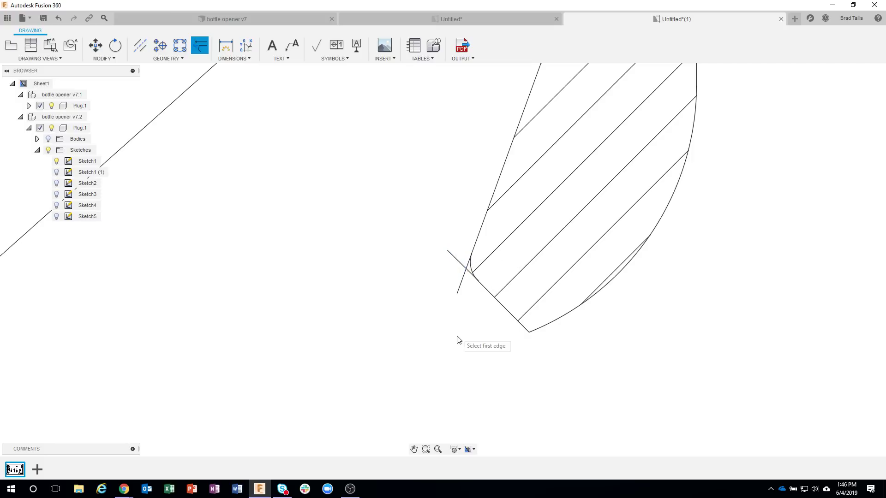
Step: Dimension the horizontal distance from the extended tip intersection to the long prong's outer vertical edge, placed below the prong
{"action": "scroll", "coordinate": [455, 340], "scroll_direction": "down", "scroll_amount": 5}
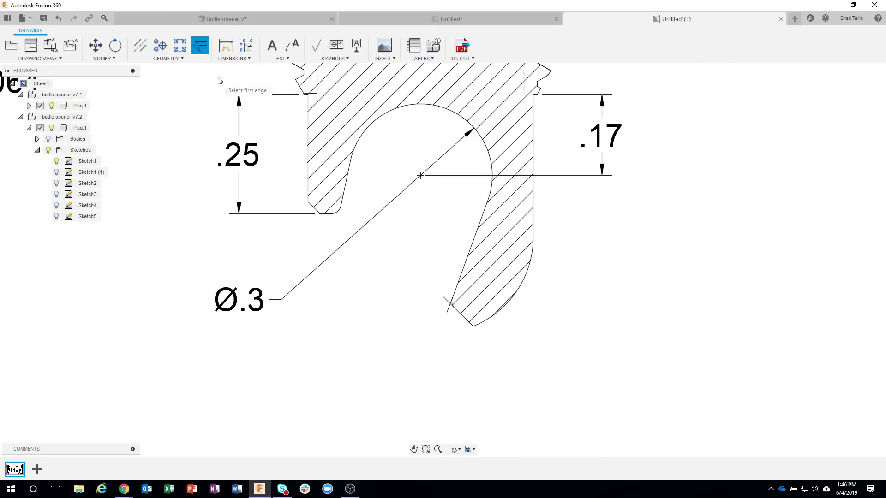
{"action": "left_click", "coordinate": [226, 45]}
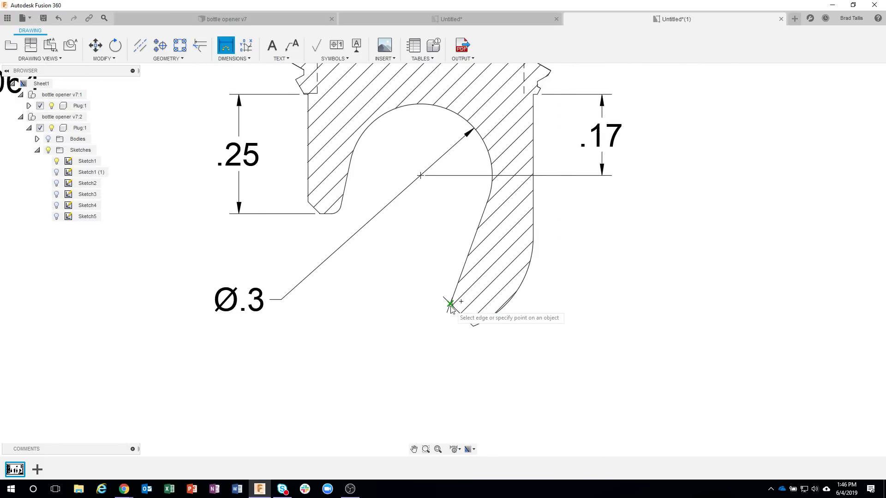
{"action": "scroll", "coordinate": [451, 308], "scroll_direction": "up", "scroll_amount": 5}
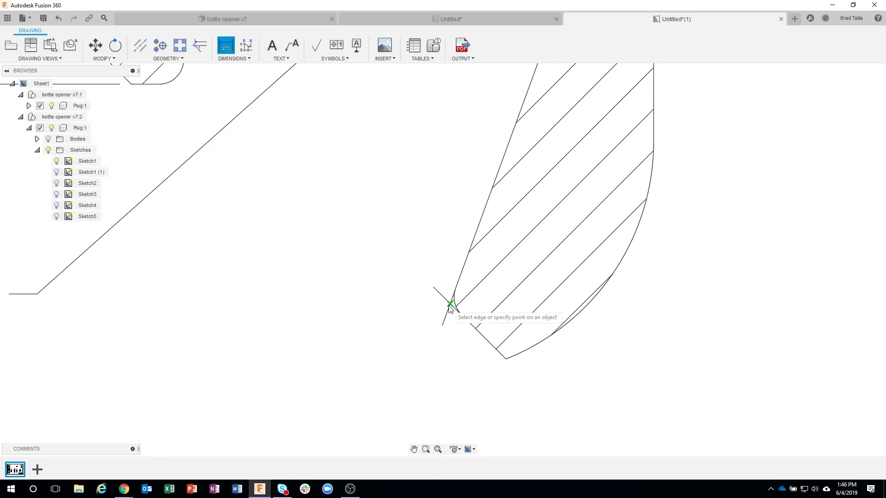
{"action": "left_click", "coordinate": [449, 305]}
{"action": "scroll", "coordinate": [554, 376], "scroll_direction": "down", "scroll_amount": 4}
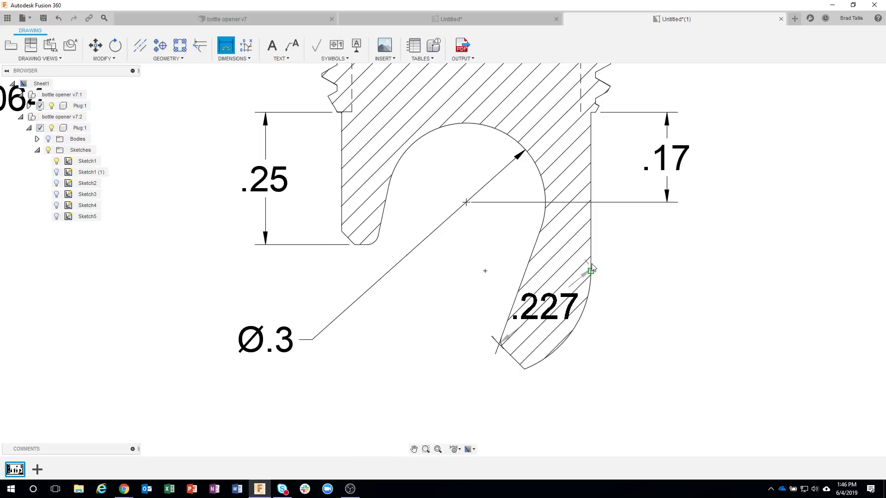
{"action": "left_click", "coordinate": [591, 270]}
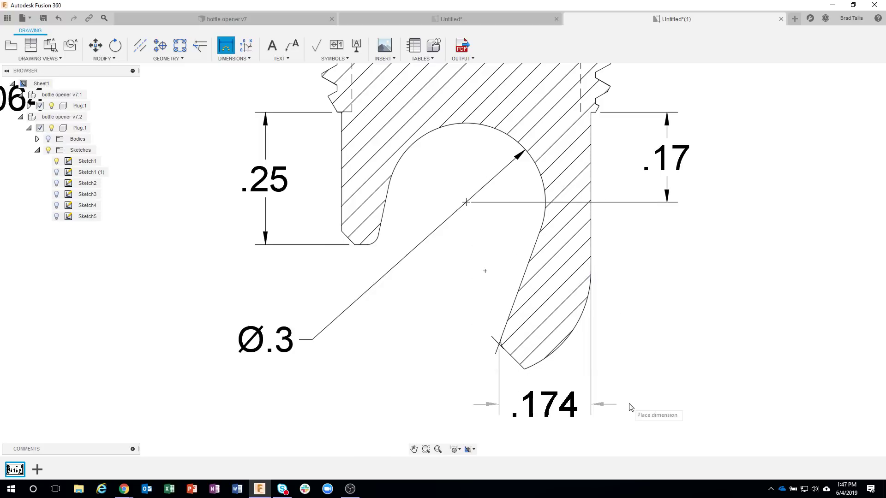
{"action": "left_click", "coordinate": [564, 409]}
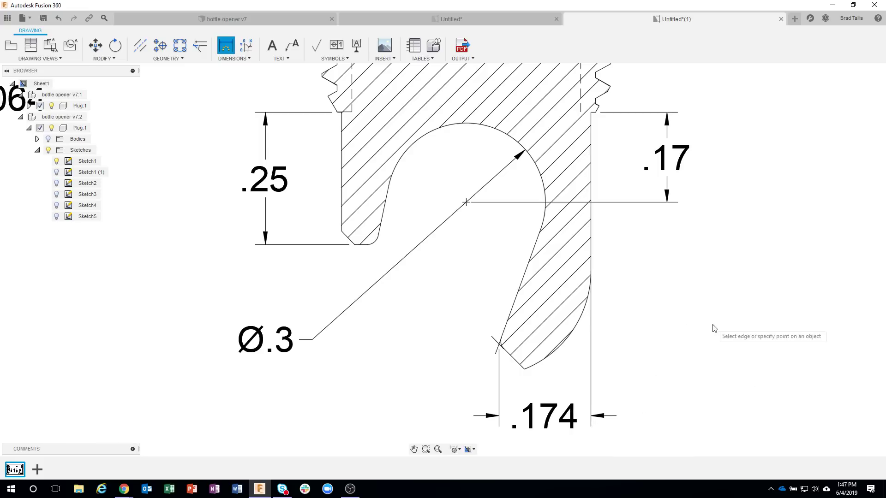
Step: Add an angular dimension between the long prong's slanted inner edge and its outer vertical edge, placed below the prong's horizontal width dimension
{"action": "scroll", "coordinate": [525, 362], "scroll_direction": "up", "scroll_amount": 5}
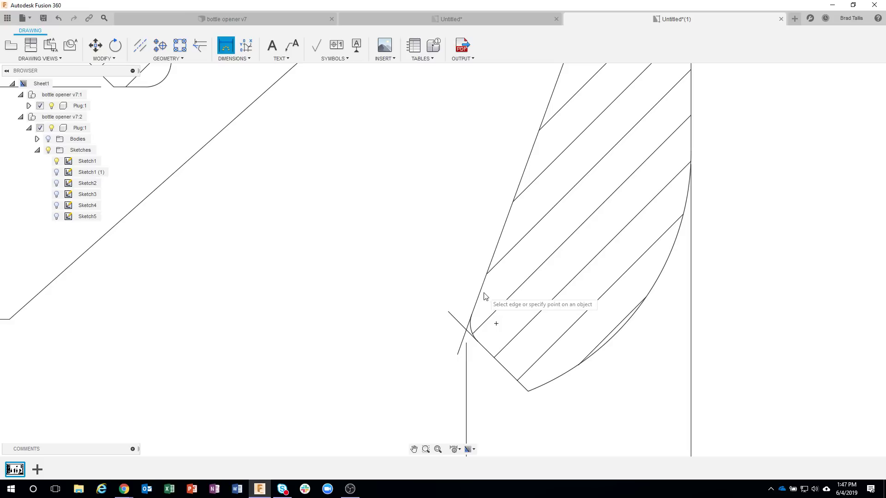
{"action": "scroll", "coordinate": [542, 381], "scroll_direction": "down", "scroll_amount": 4}
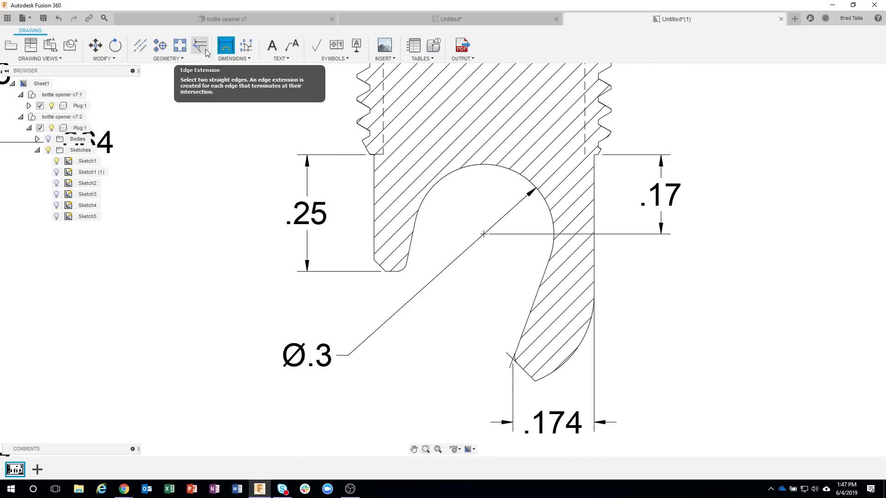
{"action": "scroll", "coordinate": [365, 196], "scroll_direction": "down", "scroll_amount": 3}
{"action": "middle_click_drag", "start_coordinate": [552, 270], "coordinate": [620, 243]}
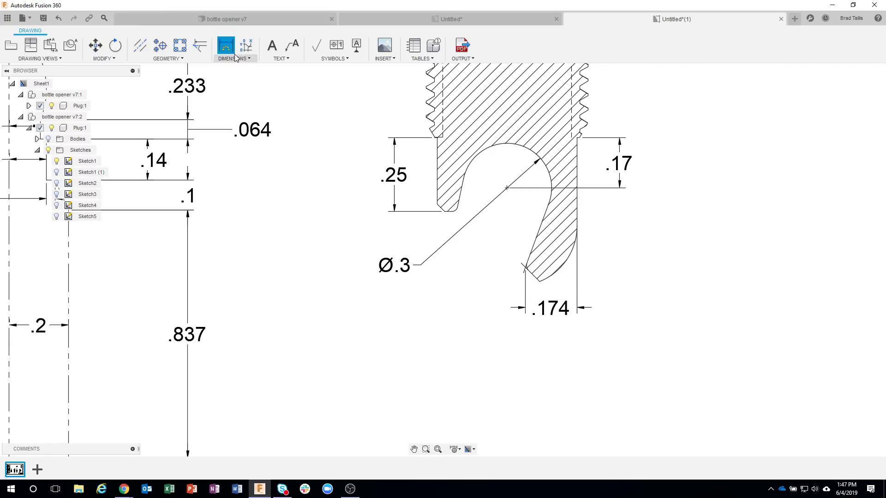
{"action": "scroll", "coordinate": [512, 342], "scroll_direction": "up", "scroll_amount": 3}
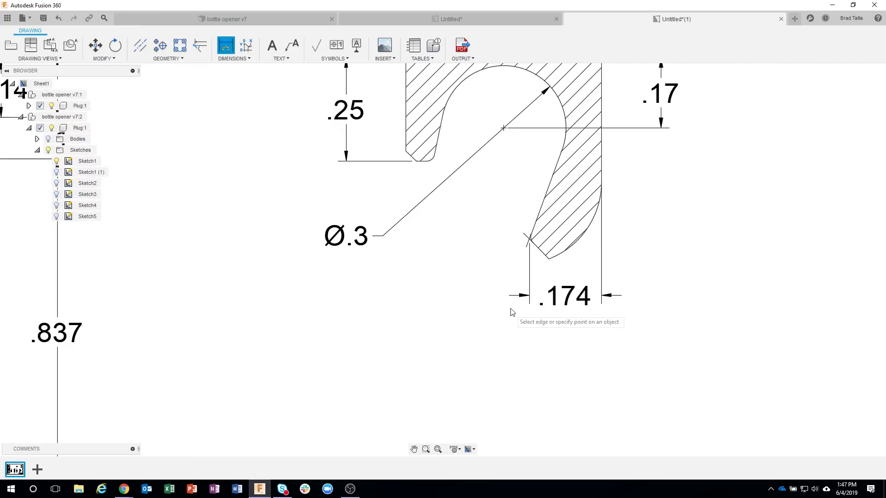
{"action": "left_click", "coordinate": [536, 231]}
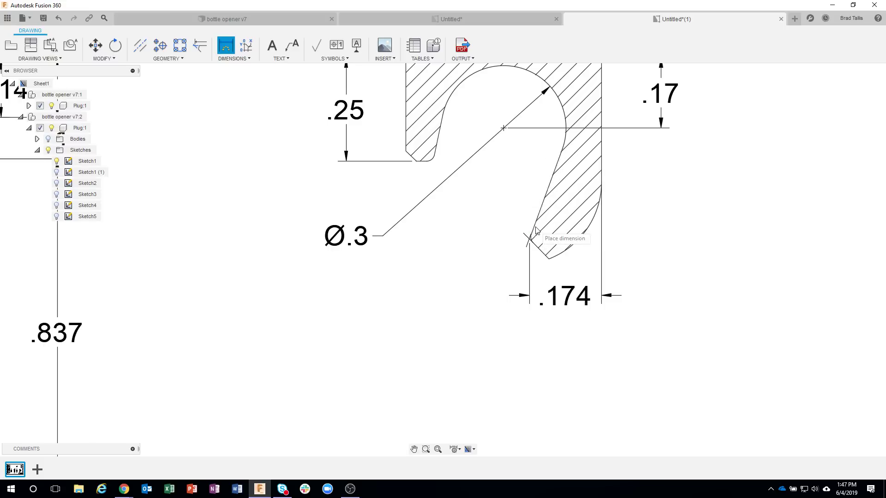
{"action": "left_click", "coordinate": [603, 163]}
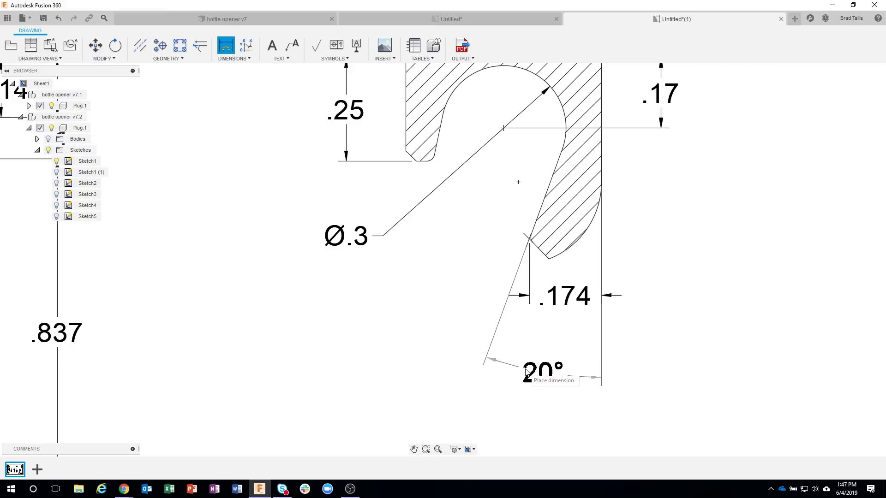
{"action": "left_click", "coordinate": [541, 365]}
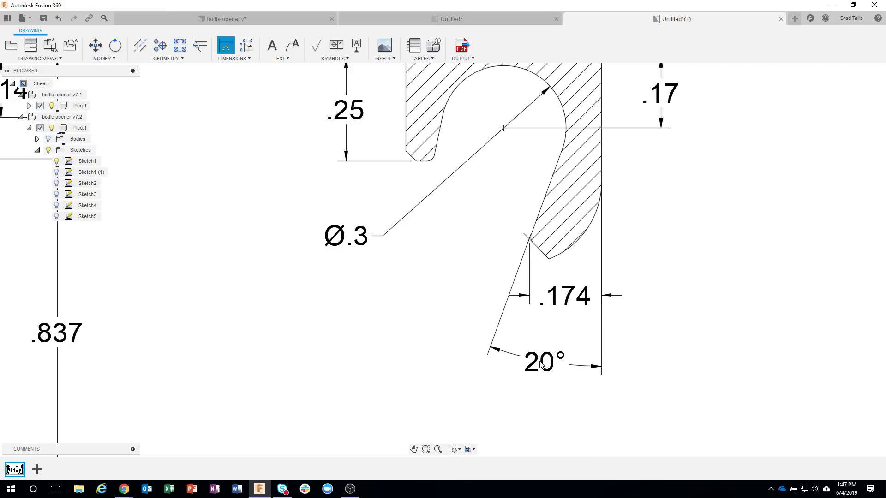
Step: Dimension the perpendicular distance between the short prong's chamfer edge and the long prong's parallel tip edge, with the text inside the notch
{"action": "left_click", "coordinate": [254, 60]}
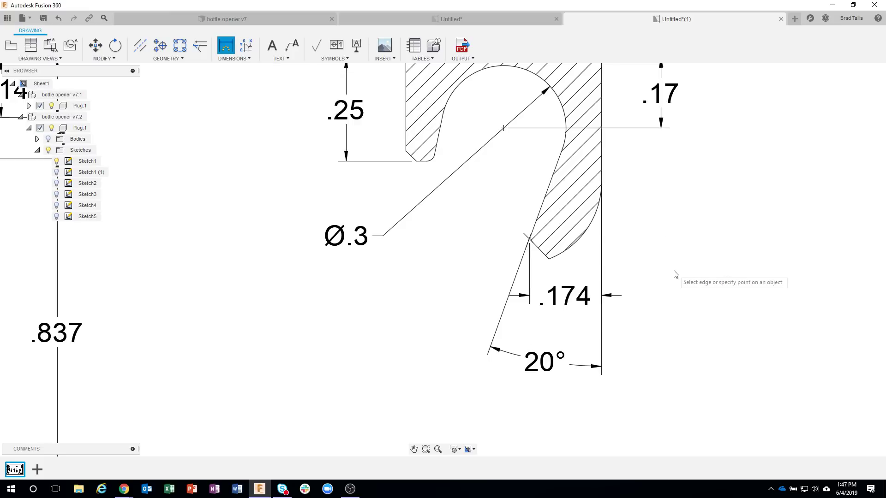
{"action": "scroll", "coordinate": [407, 155], "scroll_direction": "up", "scroll_amount": 3}
{"action": "left_click", "coordinate": [406, 152]}
{"action": "left_click", "coordinate": [415, 162]}
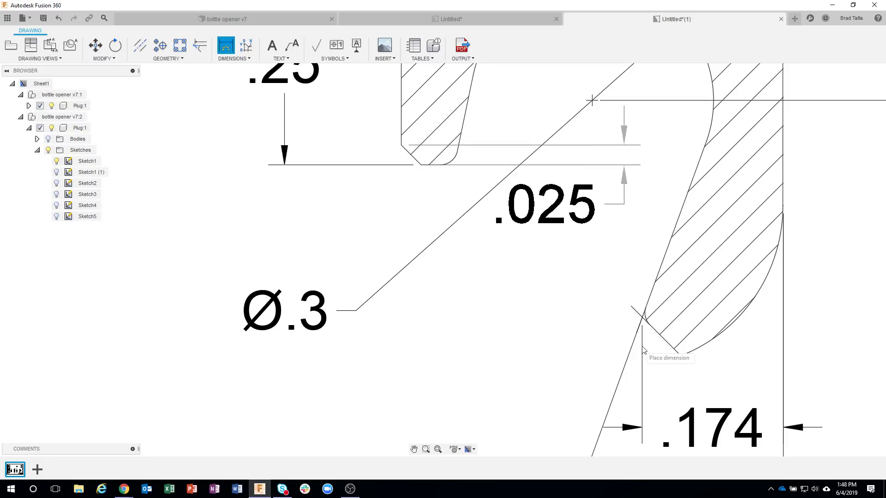
{"action": "key", "text": "Escape"}
{"action": "left_click", "coordinate": [645, 318]}
{"action": "left_click", "coordinate": [679, 353]}
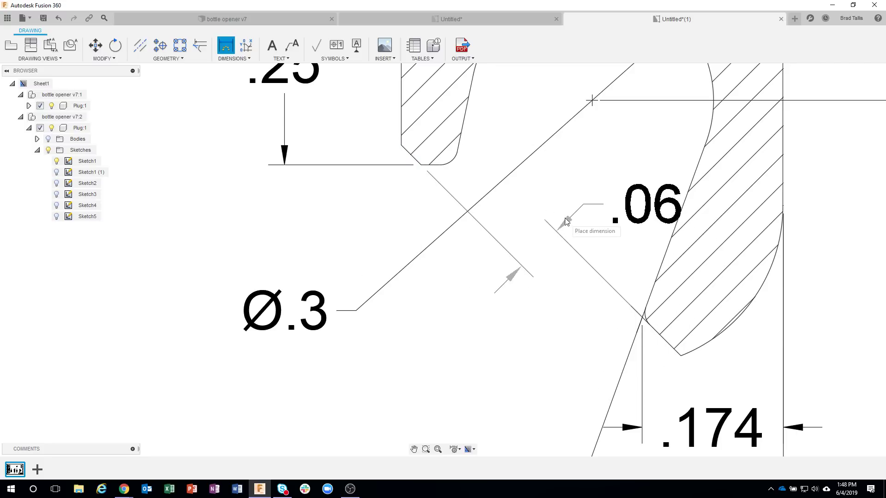
{"action": "left_click", "coordinate": [555, 204]}
{"action": "scroll", "coordinate": [421, 323], "scroll_direction": "down", "scroll_amount": 3}
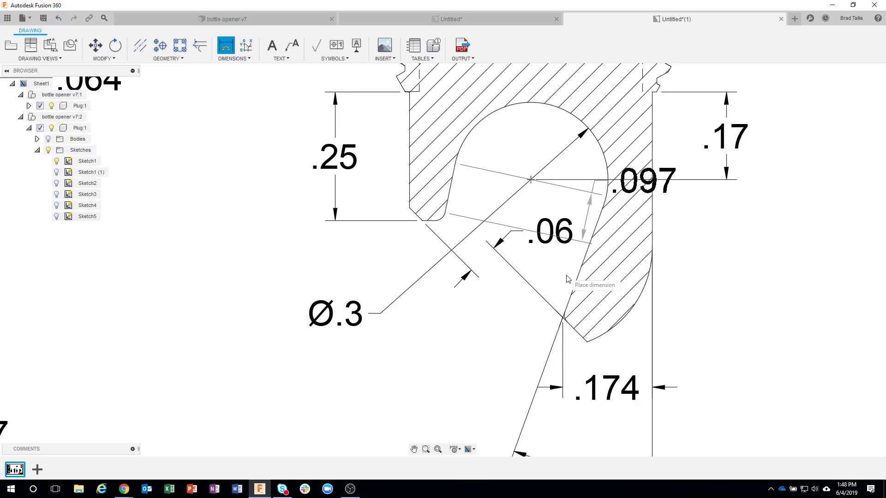
Step: Add an angular dimension between the notch's two slanted inner edges, placed below the notch beside the long prong's angle
{"action": "key", "text": "Escape"}
{"action": "middle_click_drag", "start_coordinate": [430, 400], "coordinate": [504, 297]}
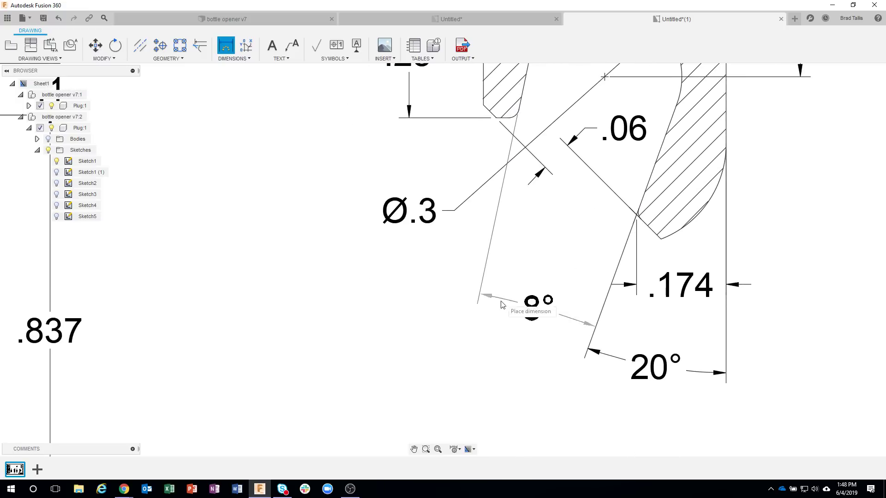
{"action": "left_click", "coordinate": [520, 375]}
{"action": "scroll", "coordinate": [541, 285], "scroll_direction": "down", "scroll_amount": 1}
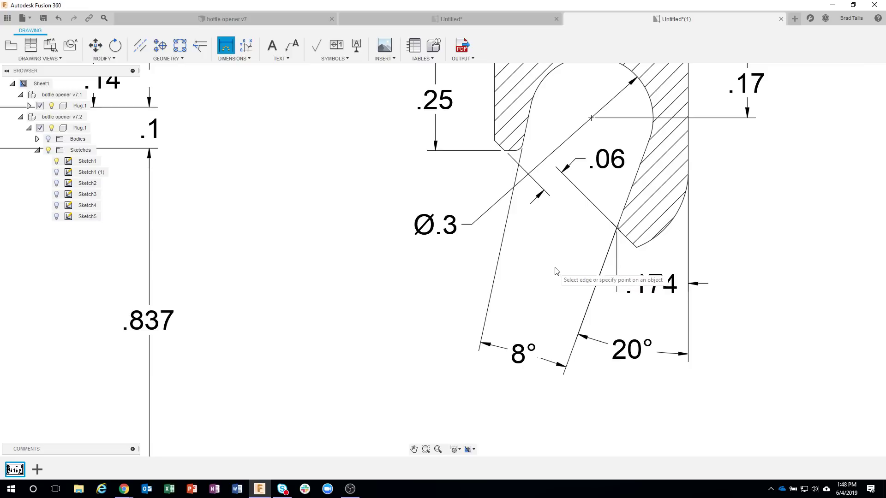
Step: Add an angular dimension between the short prong's flat end and the long prong's angled tip edge, with its text beside the notch diameter
{"action": "middle_click_drag", "start_coordinate": [559, 270], "coordinate": [552, 322]}
{"action": "scroll", "coordinate": [506, 228], "scroll_direction": "up", "scroll_amount": 2}
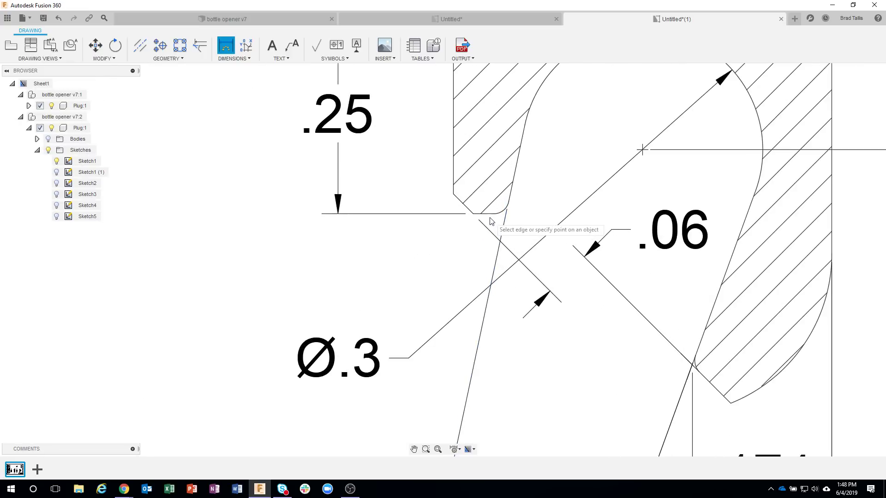
{"action": "scroll", "coordinate": [488, 215], "scroll_direction": "up", "scroll_amount": 3}
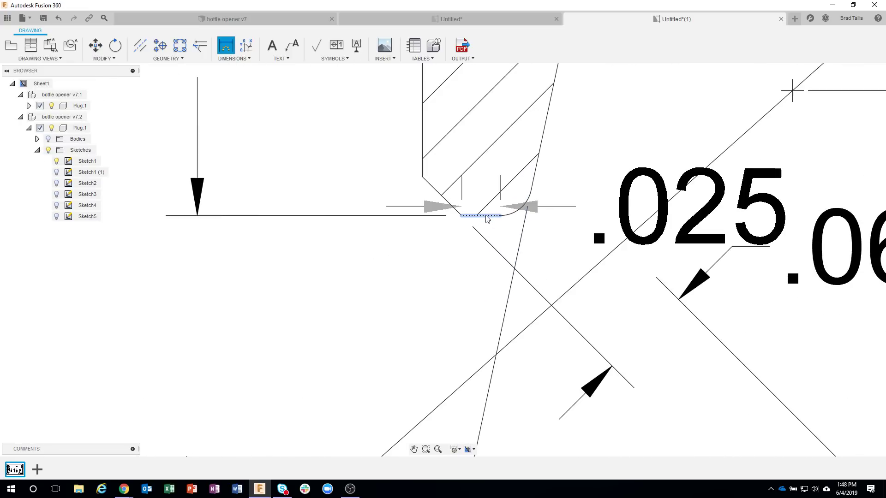
{"action": "scroll", "coordinate": [505, 253], "scroll_direction": "down", "scroll_amount": 3}
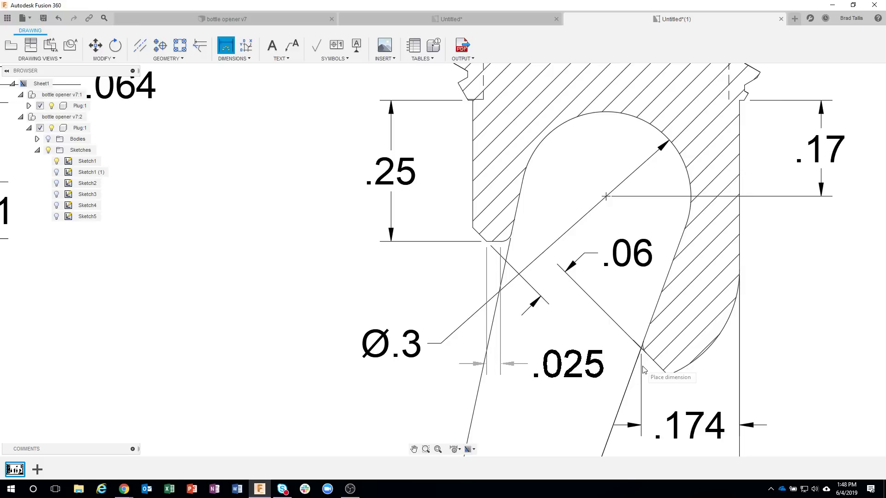
{"action": "left_click", "coordinate": [661, 368]}
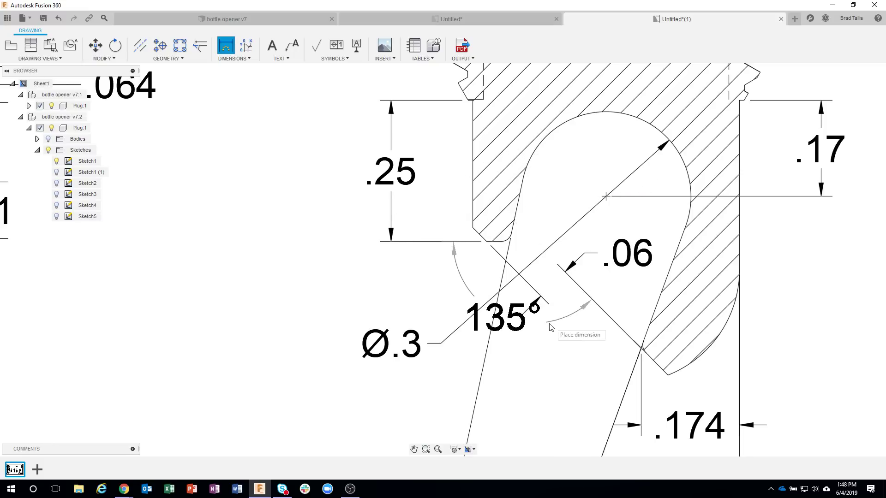
{"action": "left_click", "coordinate": [515, 349]}
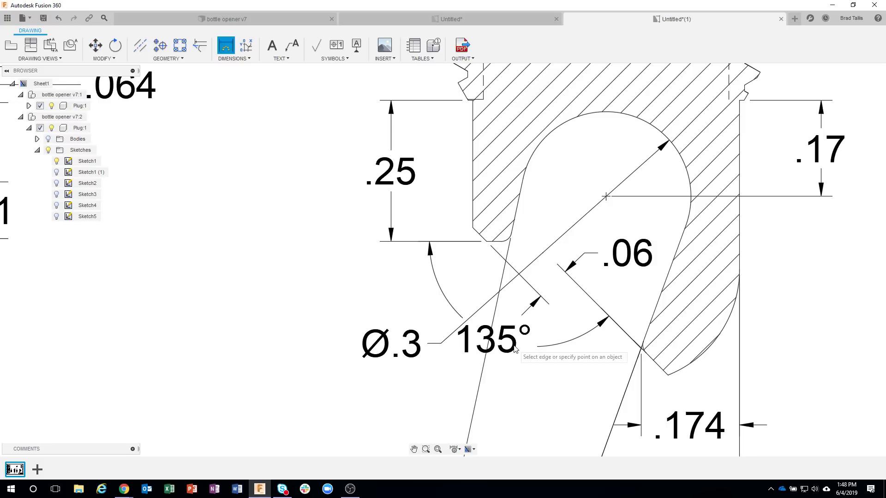
Step: Add a dimension break to the 8° angular dimension where its extension line crosses the other dimensions
{"action": "middle_click_drag", "start_coordinate": [302, 337], "coordinate": [289, 256]}
{"action": "scroll", "coordinate": [340, 294], "scroll_direction": "down", "scroll_amount": 1}
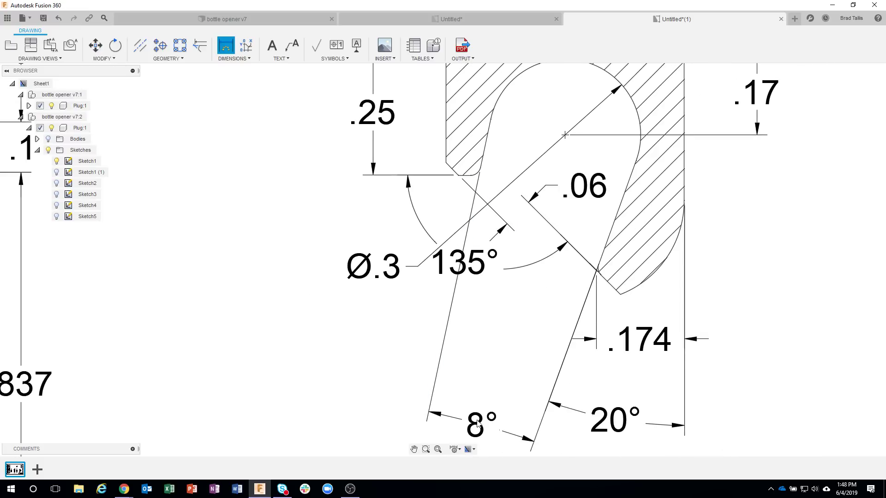
{"action": "key", "text": "Escape"}
{"action": "left_click", "coordinate": [232, 59]}
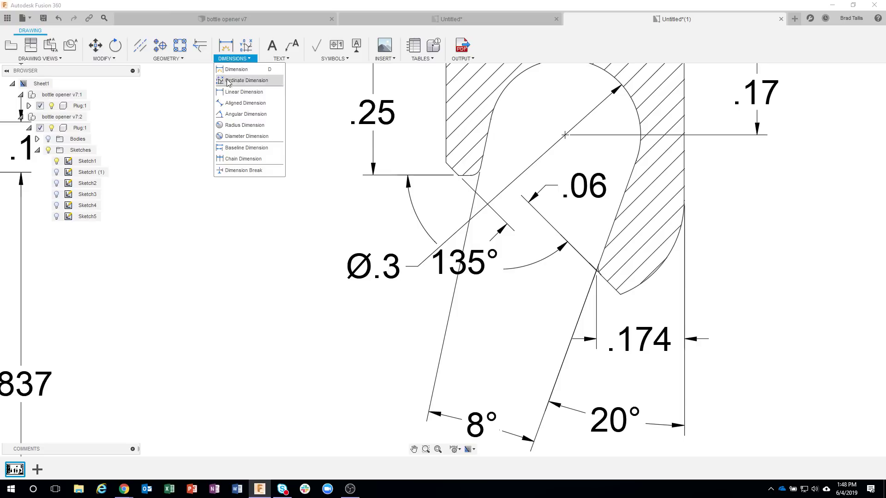
{"action": "left_click", "coordinate": [241, 171]}
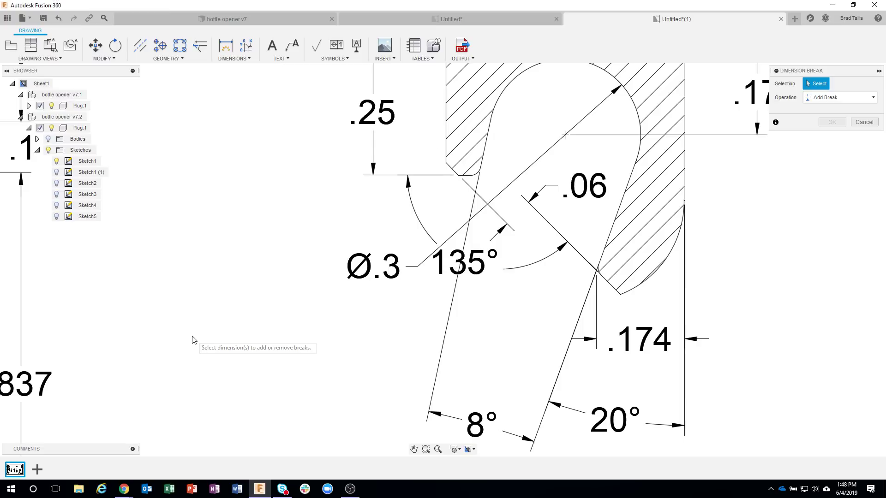
{"action": "left_click", "coordinate": [449, 318]}
{"action": "left_click", "coordinate": [832, 122]}
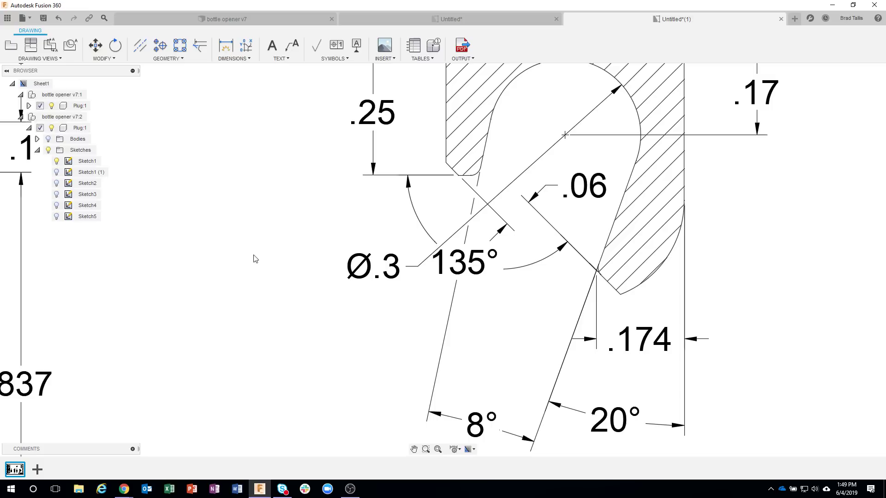
Step: Try the 135° angular dimension farther below the notch, and move it back up beside the Ø.3 text
{"action": "left_click", "coordinate": [466, 264]}
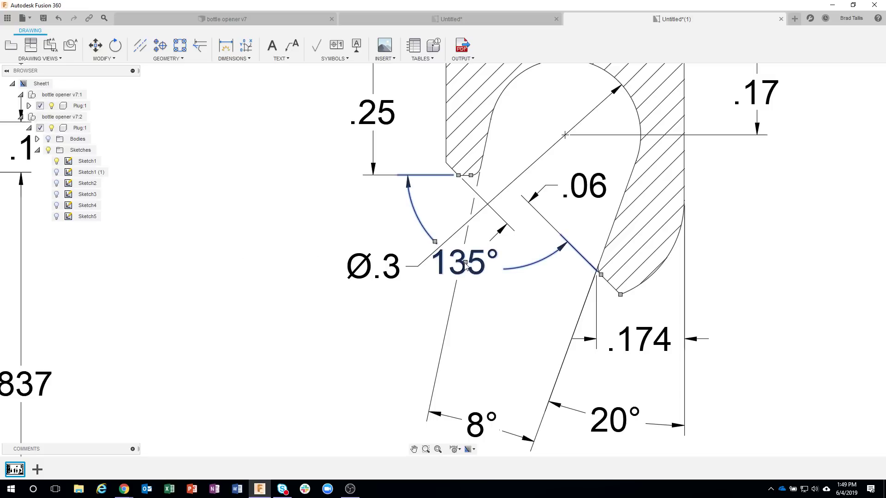
{"action": "left_click_drag", "start_coordinate": [466, 265], "coordinate": [462, 290]}
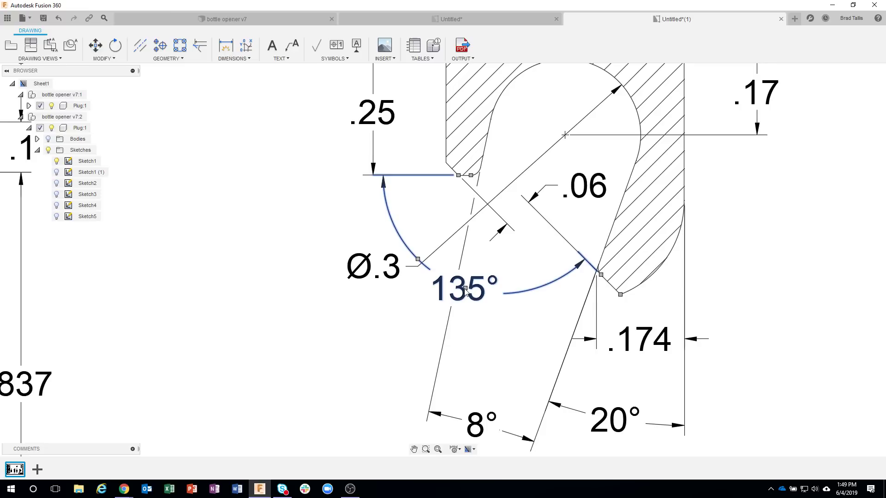
{"action": "left_click", "coordinate": [465, 290]}
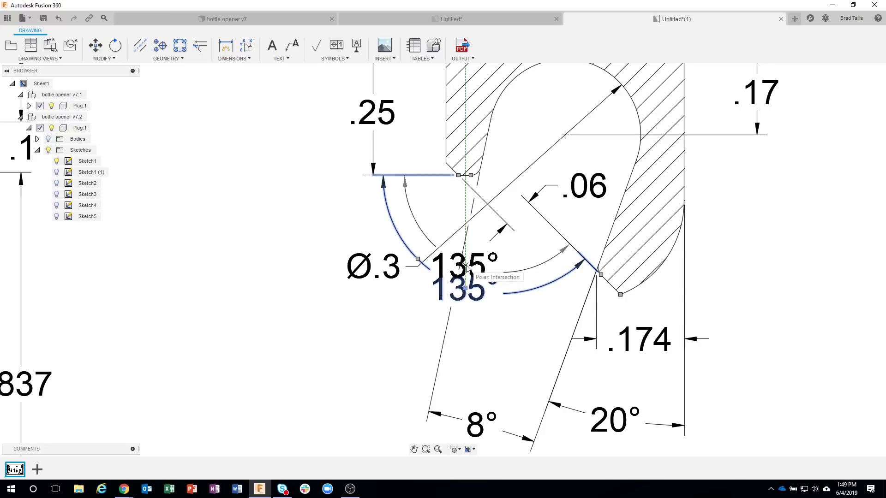
{"action": "left_click", "coordinate": [467, 270]}
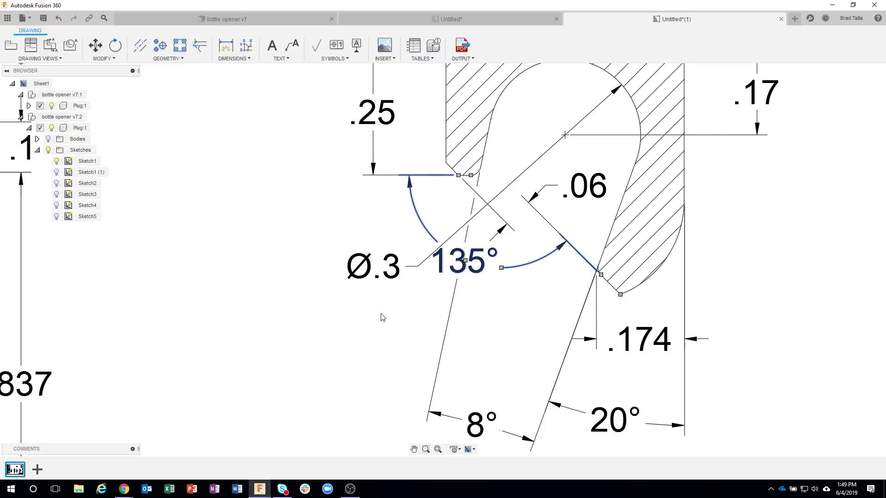
{"action": "scroll", "coordinate": [352, 368], "scroll_direction": "down", "scroll_amount": 2}
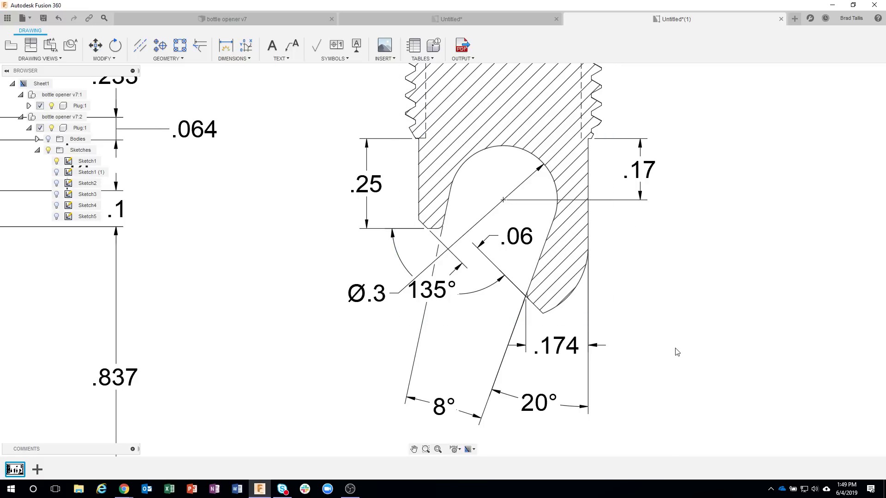
{"action": "left_click", "coordinate": [562, 347]}
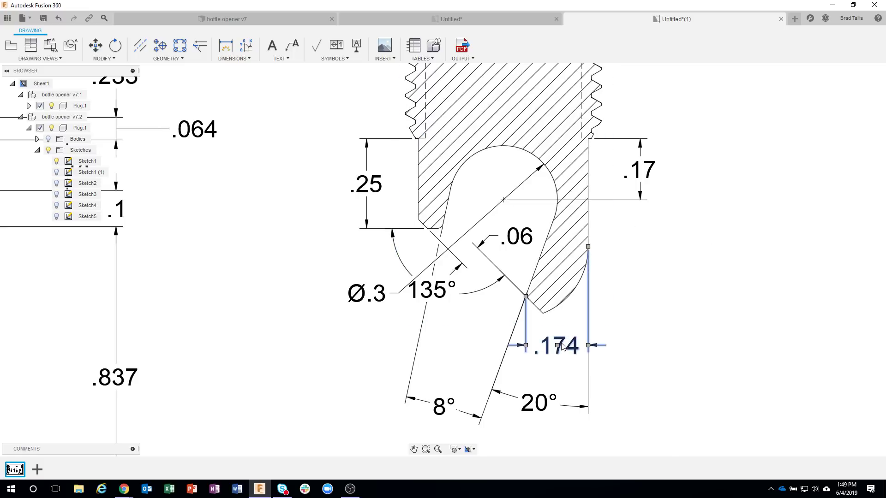
{"action": "right_click", "coordinate": [562, 347]}
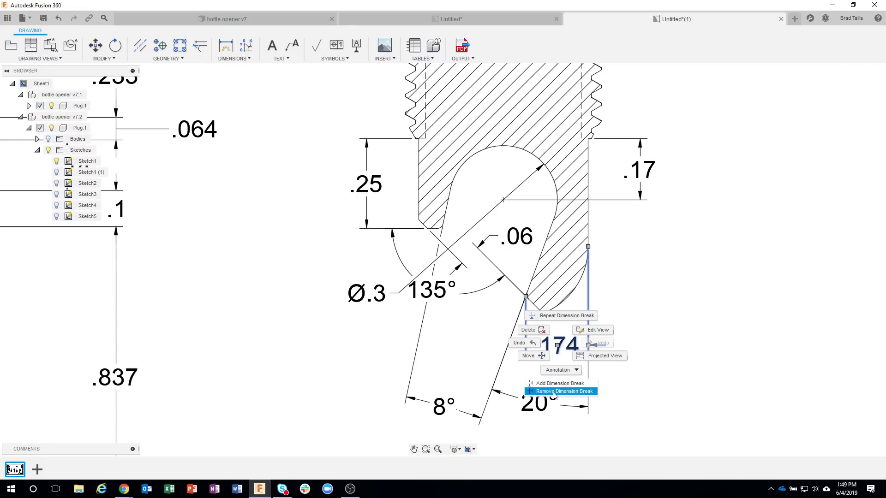
{"action": "left_click", "coordinate": [603, 390]}
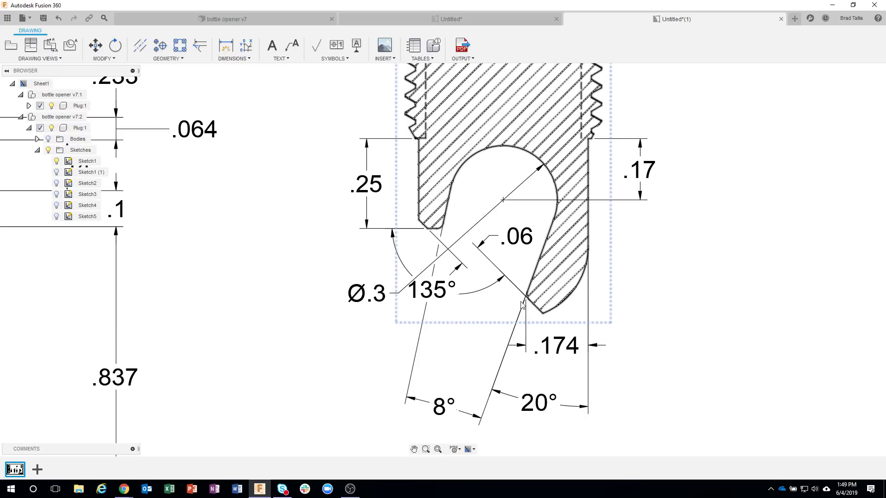
Step: Move the .174 dimension closer to the long prong's tip, with its text outside the extension lines on the outer side
{"action": "left_click", "coordinate": [557, 348]}
{"action": "left_click", "coordinate": [557, 347]}
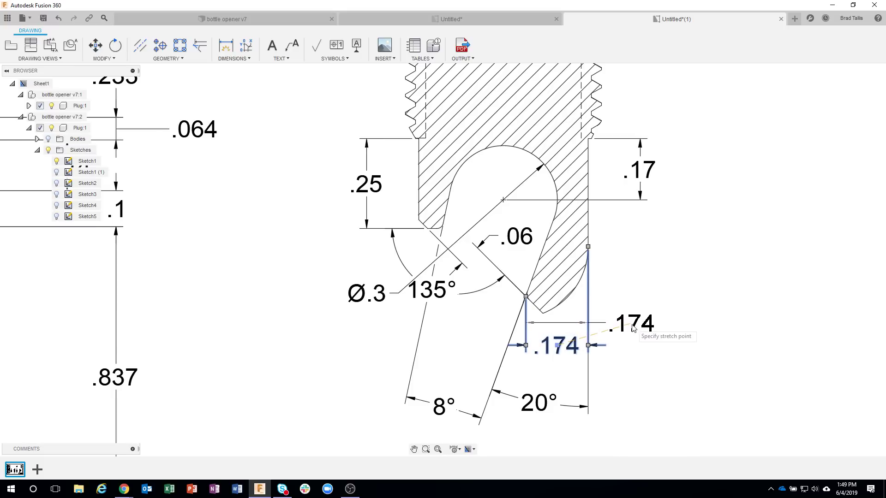
{"action": "left_click", "coordinate": [633, 329]}
{"action": "left_click", "coordinate": [648, 371]}
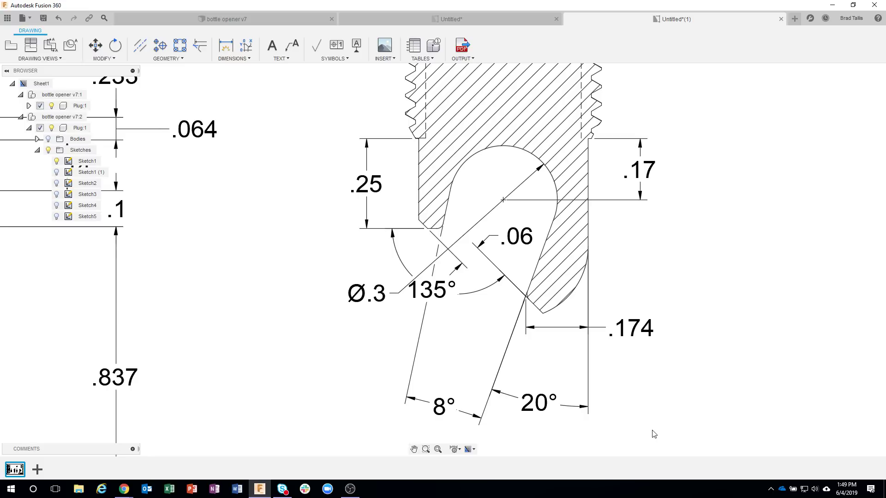
Step: Move the .25 dimension farther out from the short prong and place its text near the middle of the dimension line
{"action": "left_click", "coordinate": [371, 187]}
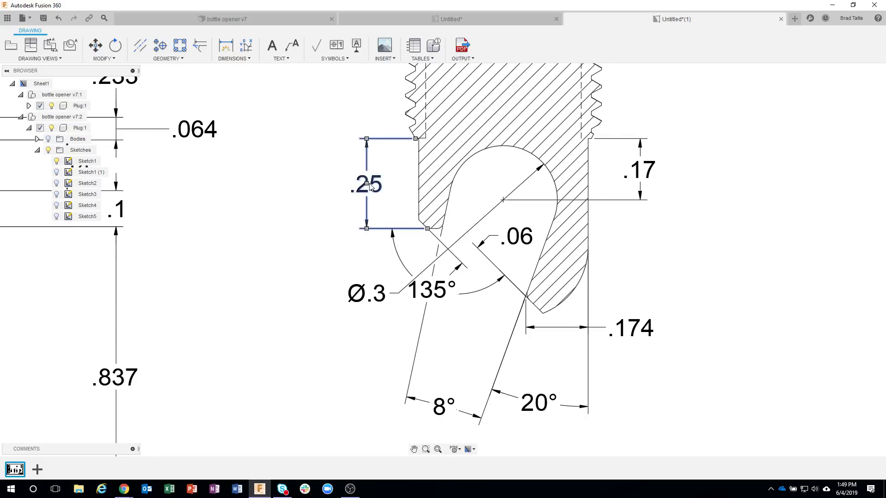
{"action": "left_click_drag", "start_coordinate": [369, 186], "coordinate": [341, 167]}
{"action": "left_click", "coordinate": [299, 273]}
{"action": "left_click", "coordinate": [342, 185]}
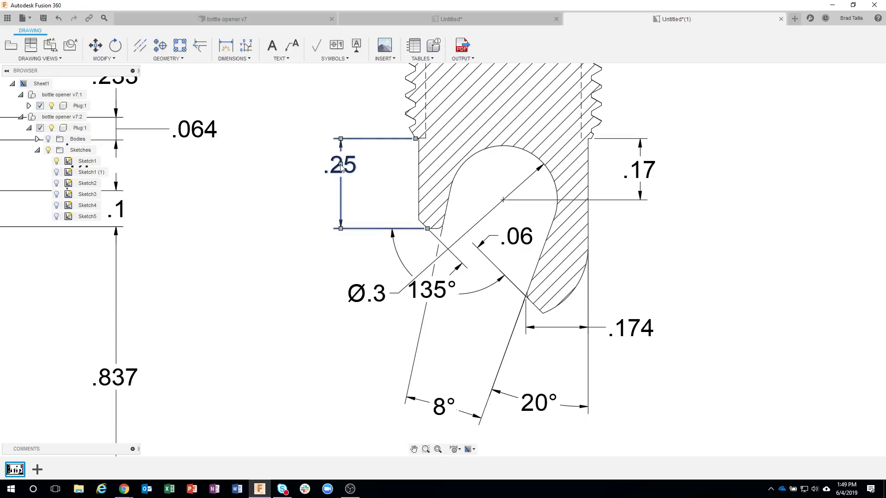
{"action": "left_click", "coordinate": [287, 238]}
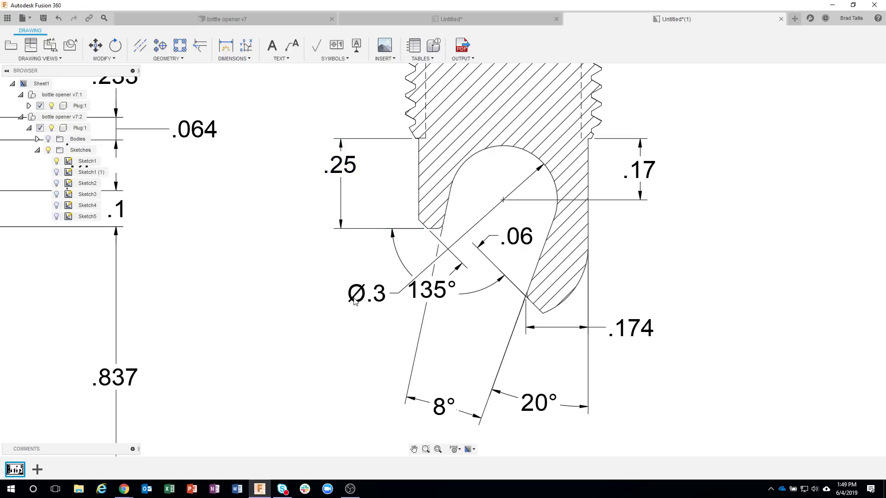
{"action": "left_click", "coordinate": [344, 171]}
{"action": "left_click_drag", "start_coordinate": [341, 166], "coordinate": [340, 179]}
{"action": "left_click", "coordinate": [318, 309]}
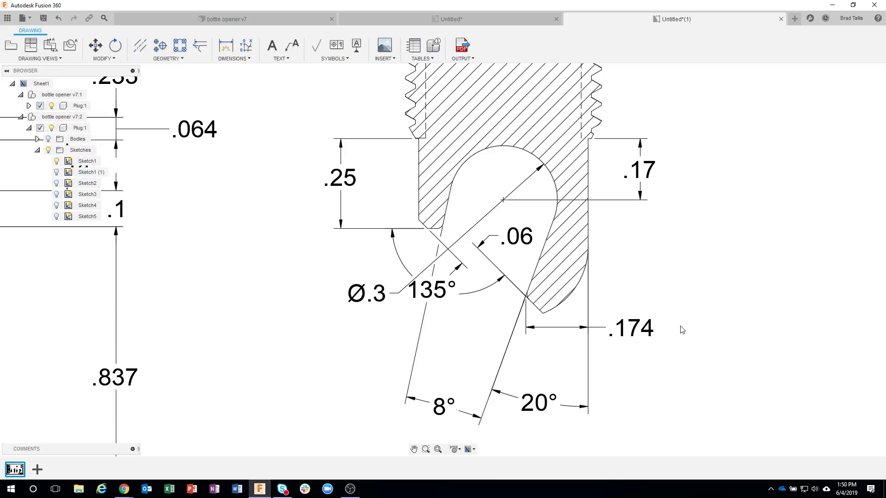
Step: Open the .174 dimension beside the long prong's tip for editing
{"action": "right_click", "coordinate": [650, 335]}
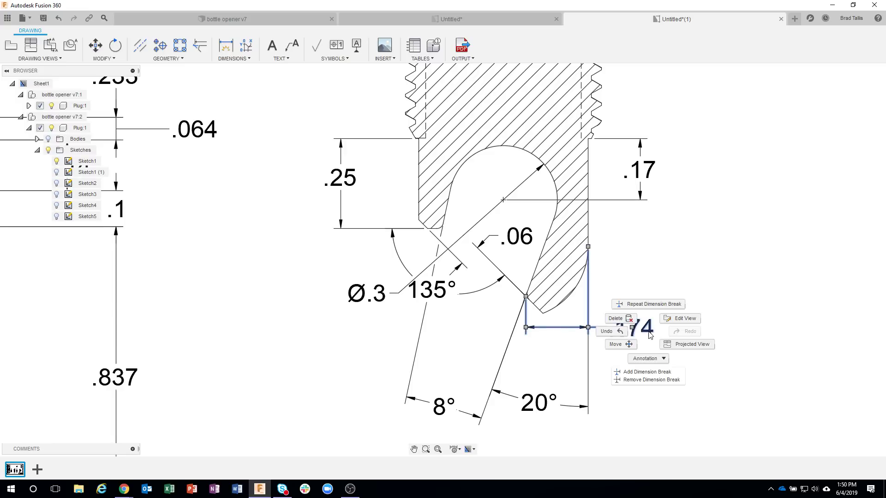
{"action": "left_click", "coordinate": [668, 352]}
{"action": "left_click", "coordinate": [645, 328]}
{"action": "double_click", "coordinate": [645, 328]}
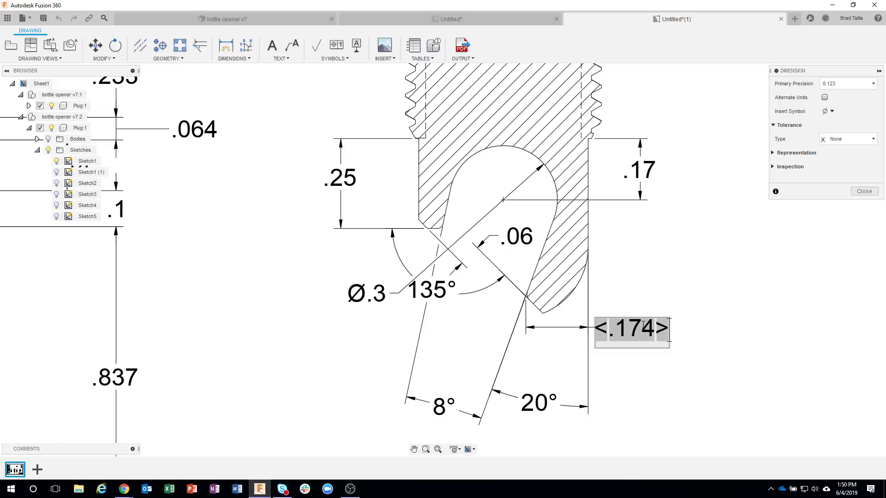
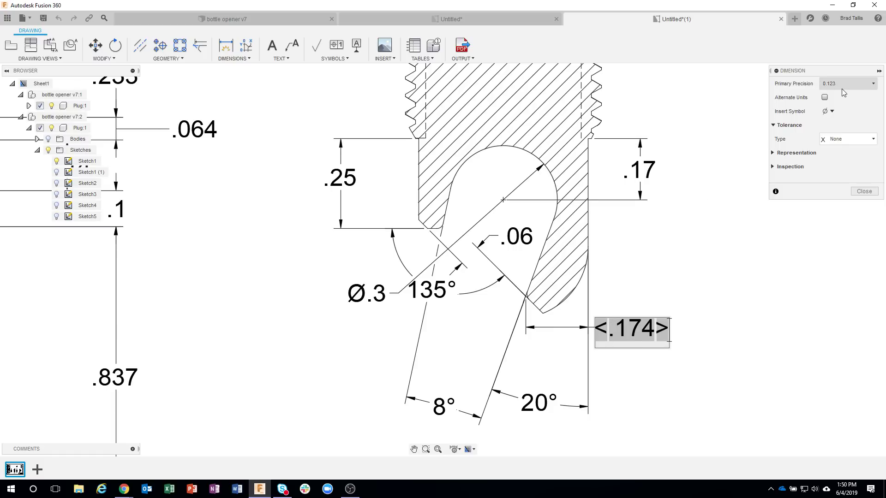
Step: Try primary precisions 0.1234, 0.12 and 0.12345 and alternate units on the .174 dimension, restoring 0.123 precision with alternate units off
{"action": "left_click", "coordinate": [874, 85]}
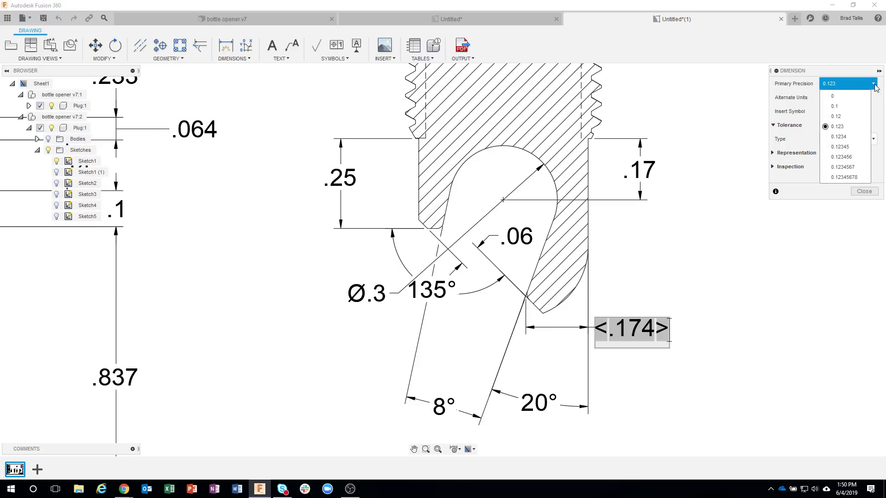
{"action": "left_click", "coordinate": [863, 138]}
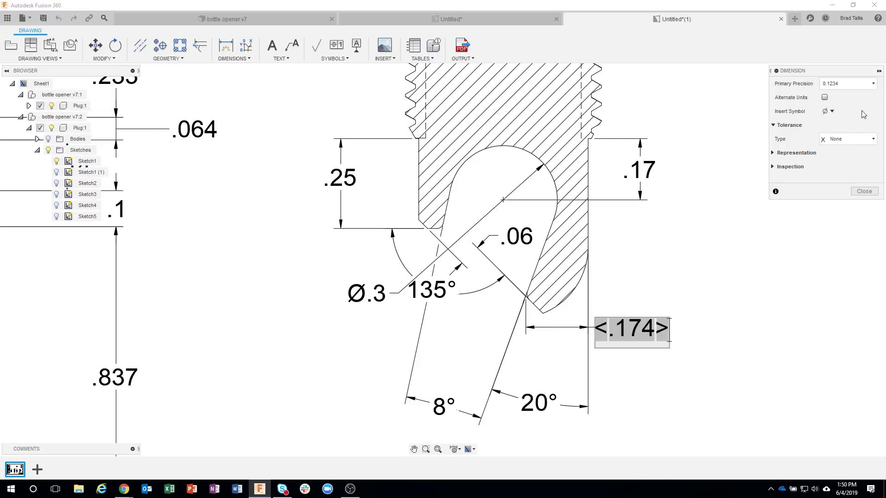
{"action": "left_click", "coordinate": [863, 84]}
{"action": "left_click", "coordinate": [835, 116]}
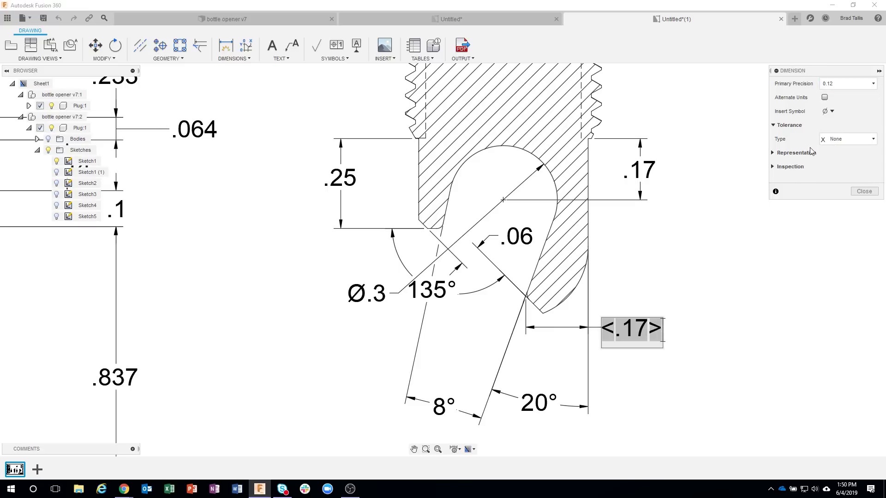
{"action": "left_click", "coordinate": [863, 84]}
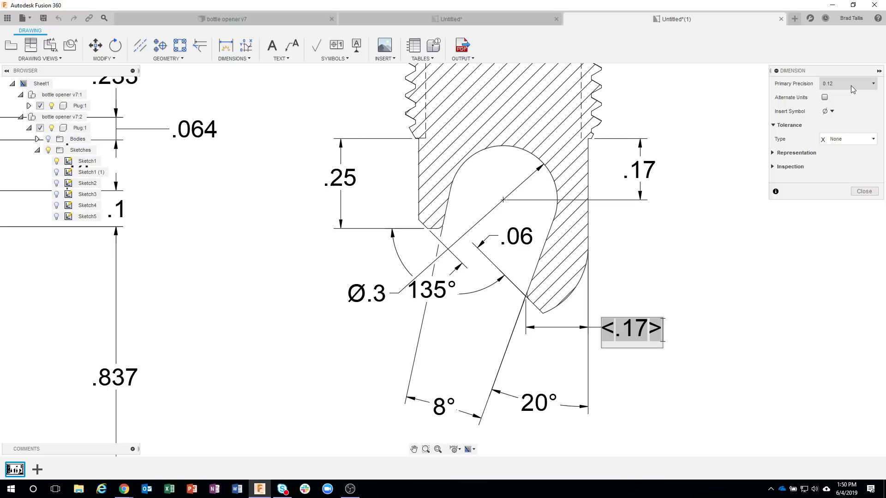
{"action": "left_click", "coordinate": [844, 150]}
{"action": "double_click", "coordinate": [644, 339]}
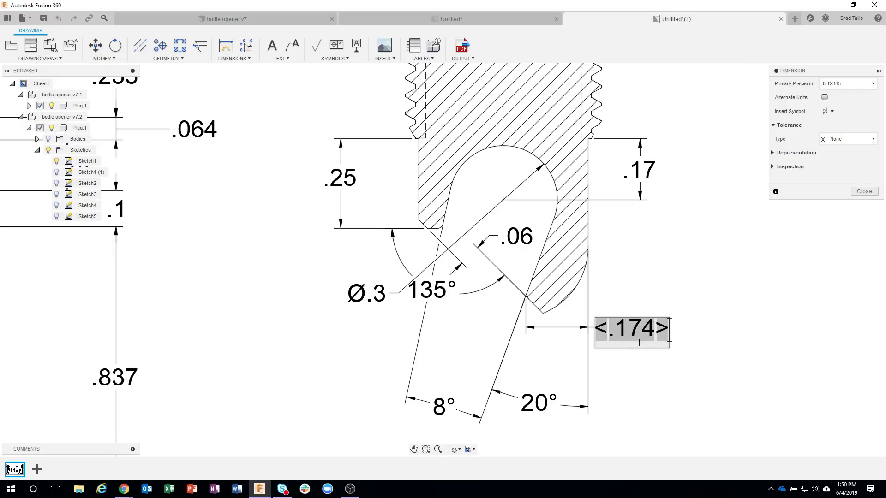
{"action": "left_click", "coordinate": [854, 83]}
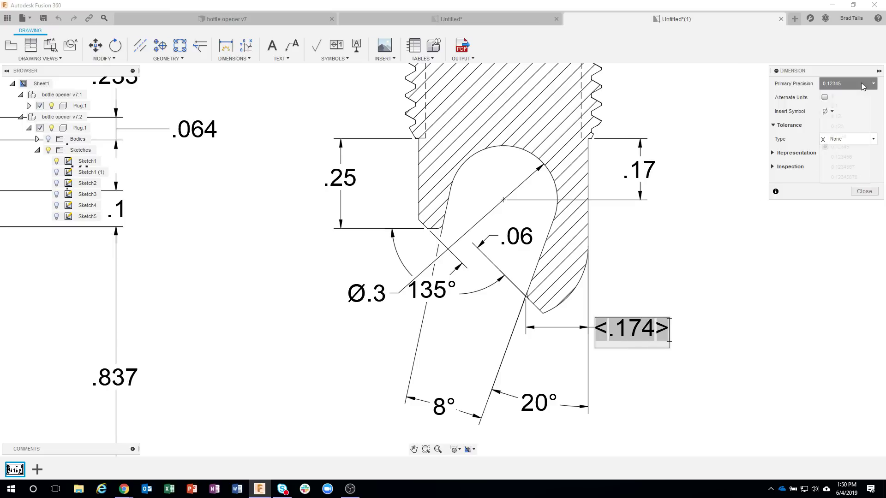
{"action": "left_click", "coordinate": [849, 127]}
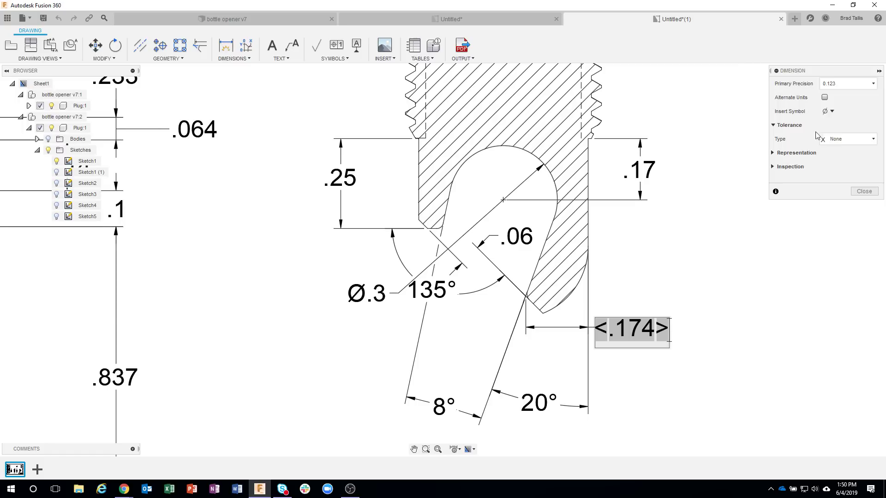
{"action": "left_click", "coordinate": [824, 97]}
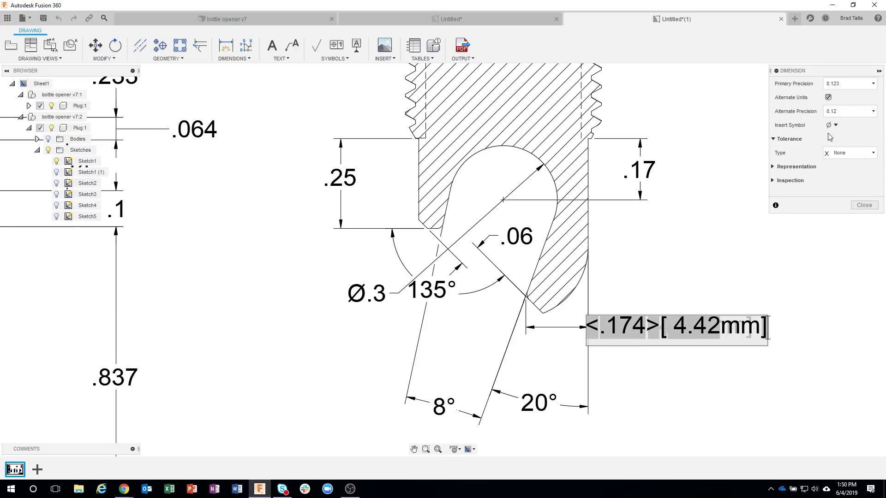
{"action": "left_click", "coordinate": [829, 99]}
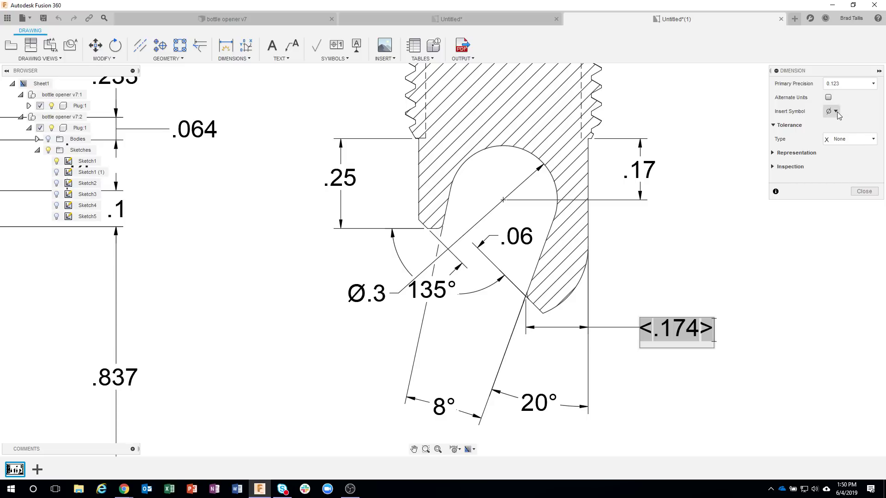
Step: Try adding the depth and degree symbols after the .174 dimension value, and delete both symbols again
{"action": "left_click", "coordinate": [836, 112]}
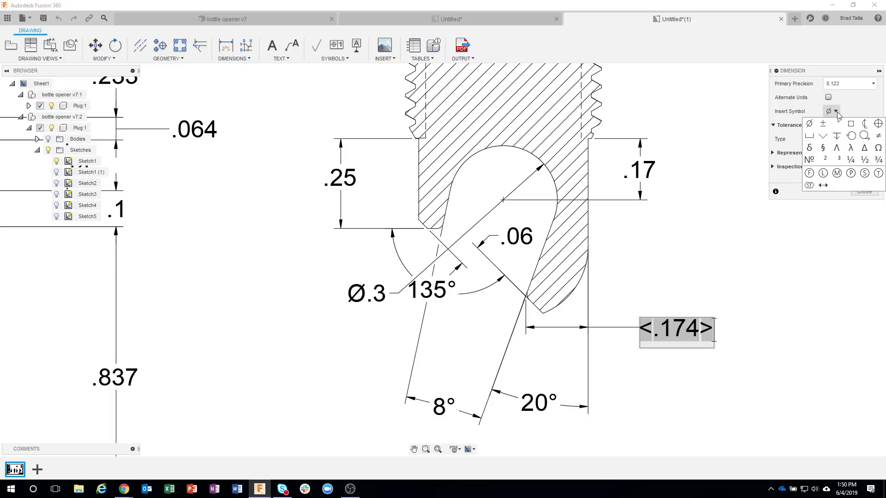
{"action": "left_click", "coordinate": [837, 137]}
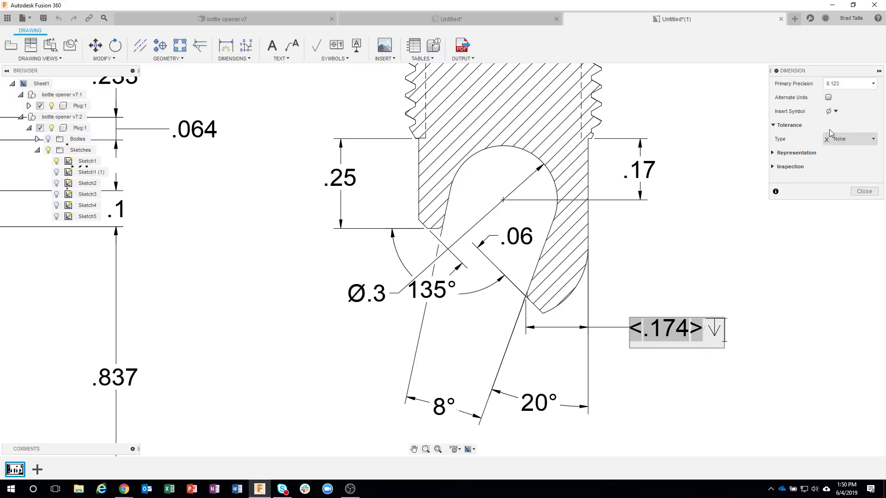
{"action": "left_click", "coordinate": [836, 111]}
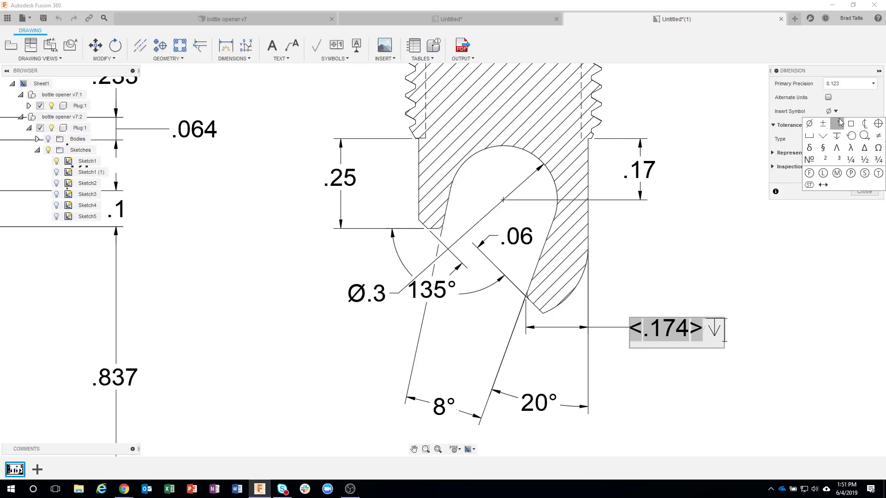
{"action": "left_click", "coordinate": [838, 124]}
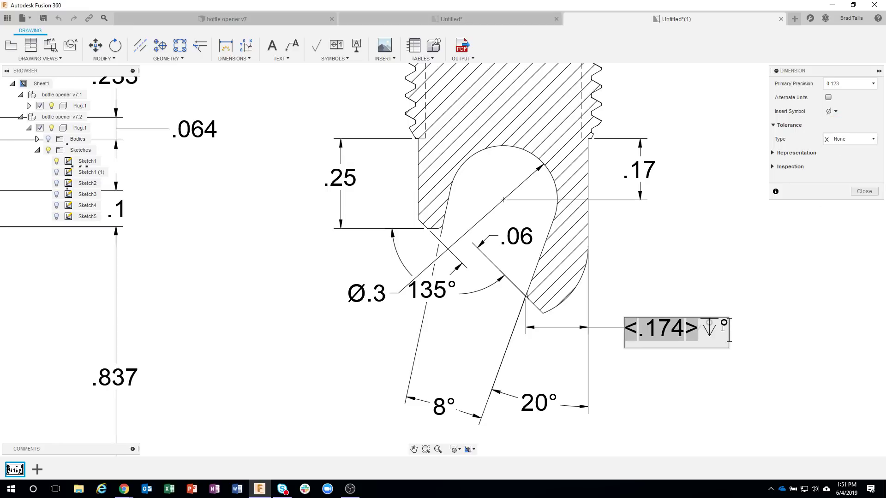
{"action": "left_click", "coordinate": [836, 111]}
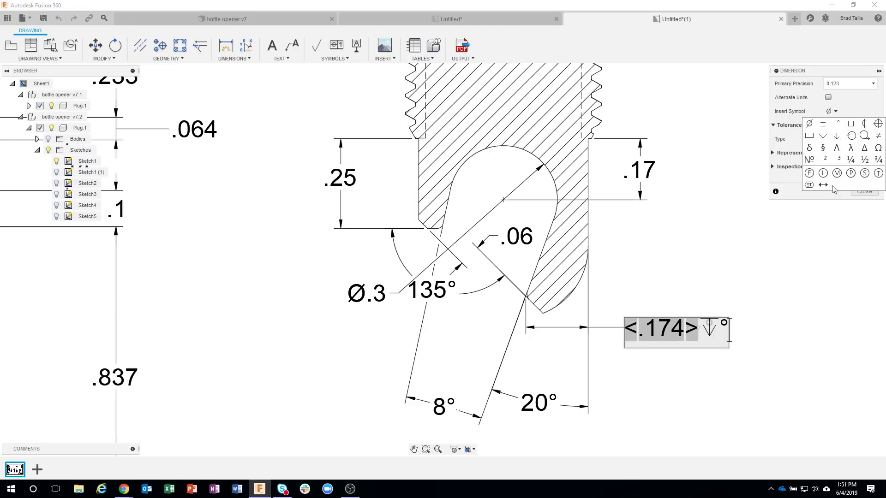
{"action": "left_click", "coordinate": [854, 111]}
{"action": "key", "text": "BackSpace"}
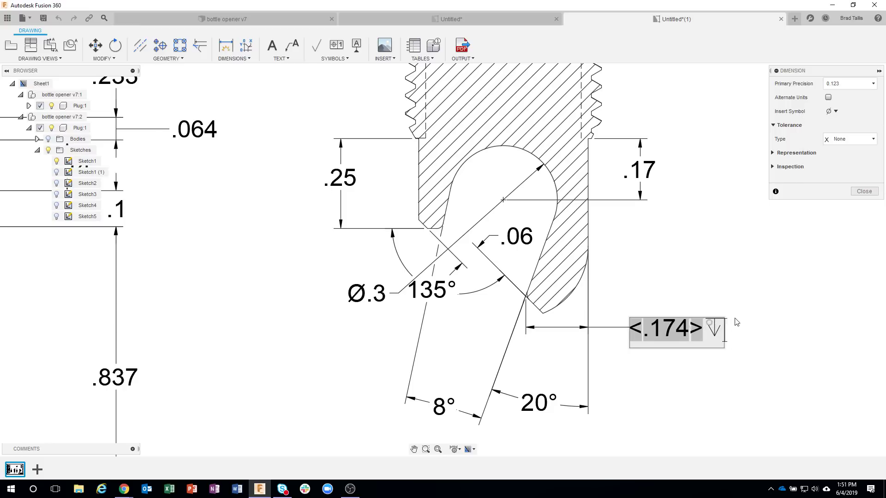
{"action": "key", "text": "BackSpace"}
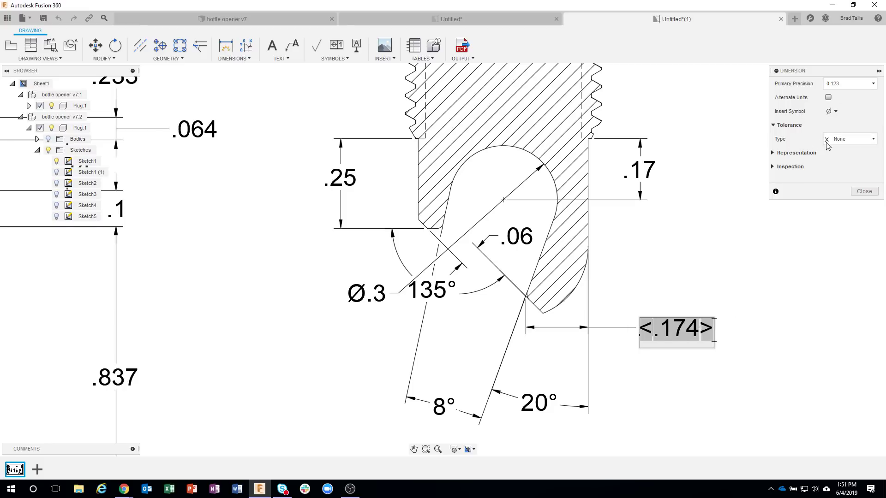
Step: Set a Limit tolerance with an upper tolerance of 0.010 on the .174 dimension, trying the Symmetrical and Deviation types first
{"action": "left_click", "coordinate": [871, 141]}
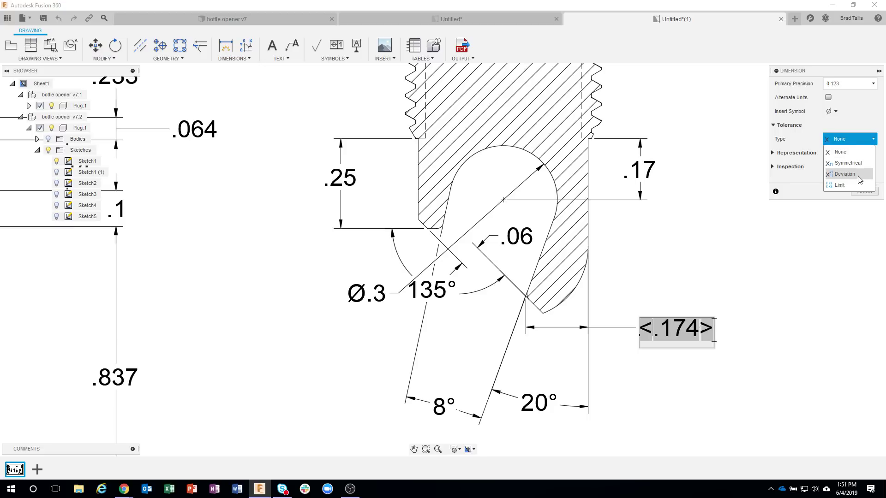
{"action": "left_click", "coordinate": [851, 164]}
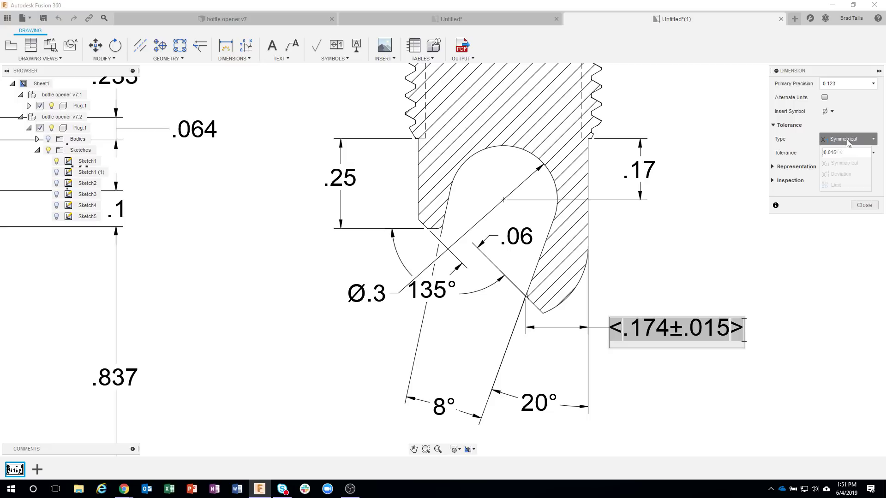
{"action": "left_click", "coordinate": [846, 139]}
{"action": "left_click", "coordinate": [848, 180]}
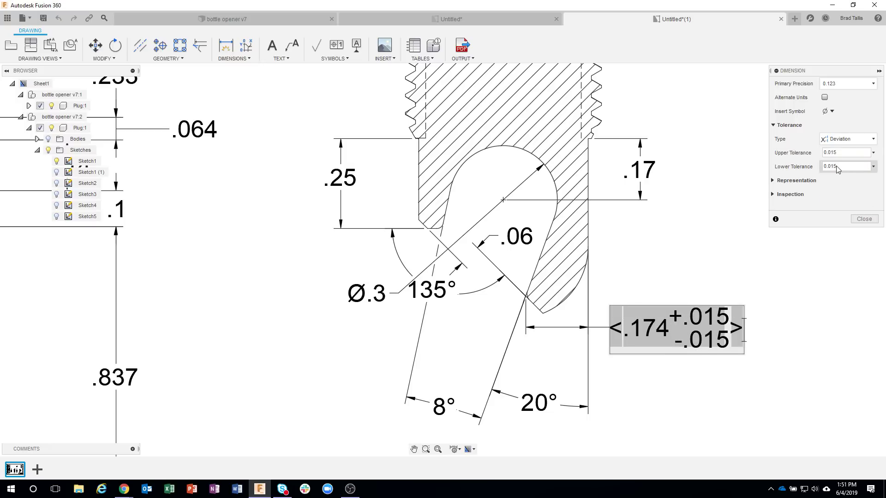
{"action": "left_click_drag", "start_coordinate": [834, 152], "coordinate": [836, 153]}
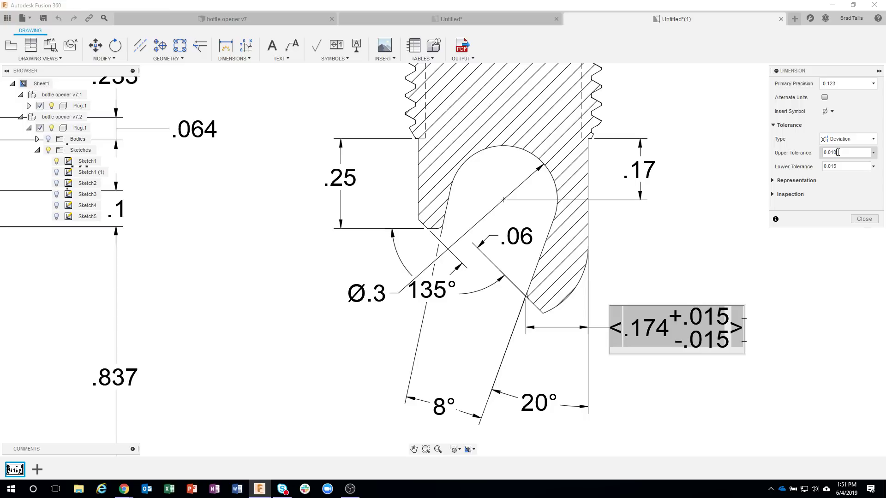
{"action": "type", "text": "0"}
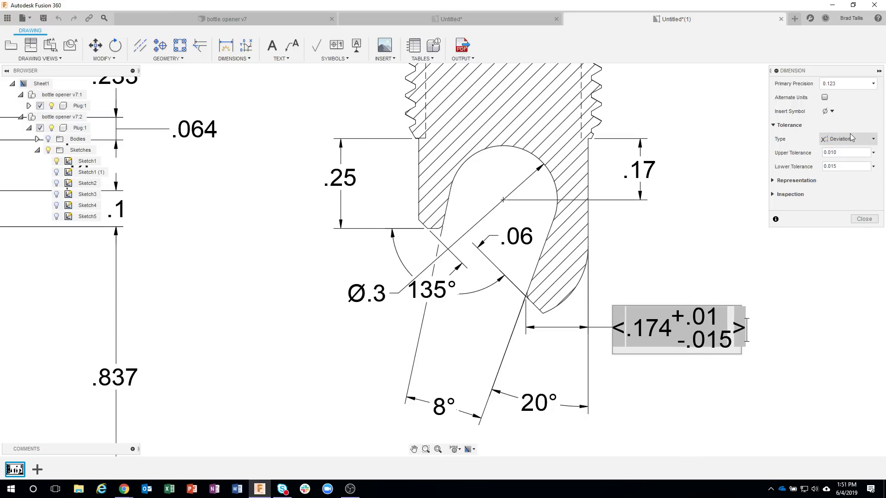
{"action": "left_click", "coordinate": [849, 136]}
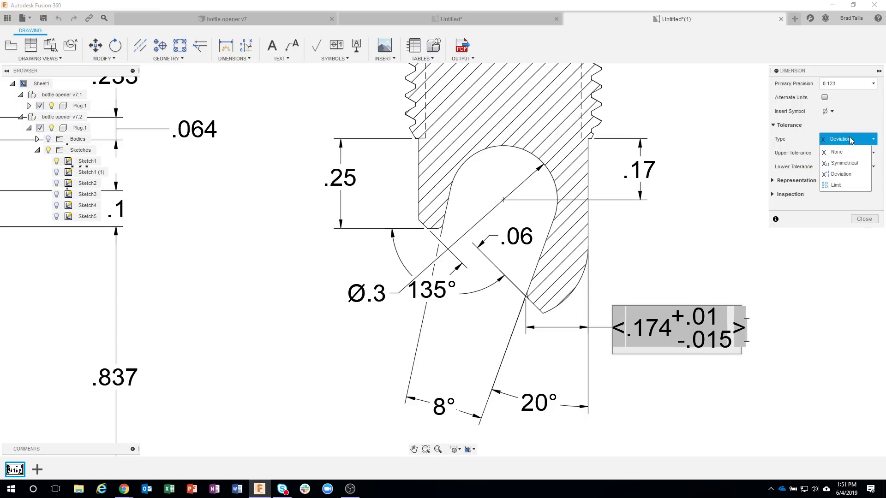
{"action": "left_click", "coordinate": [847, 190]}
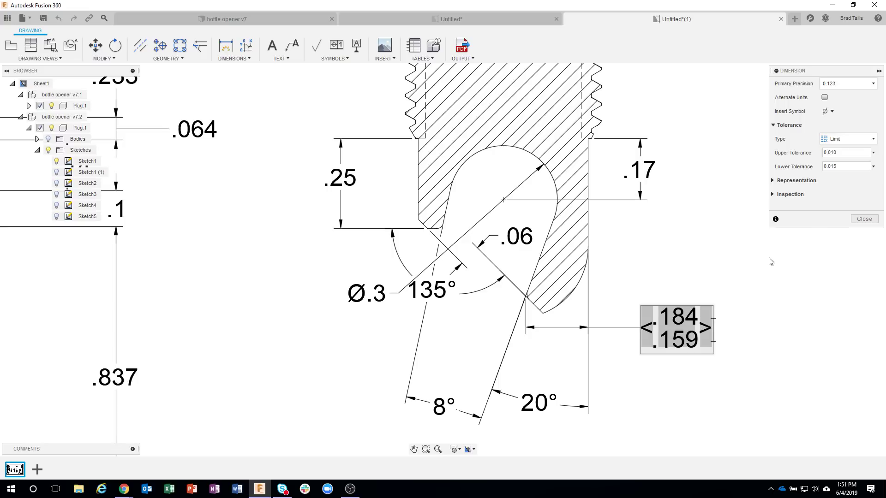
Step: Set the tolerance type of the .174 dimension in Detail D to None
{"action": "left_click", "coordinate": [850, 138]}
{"action": "left_click", "coordinate": [844, 152]}
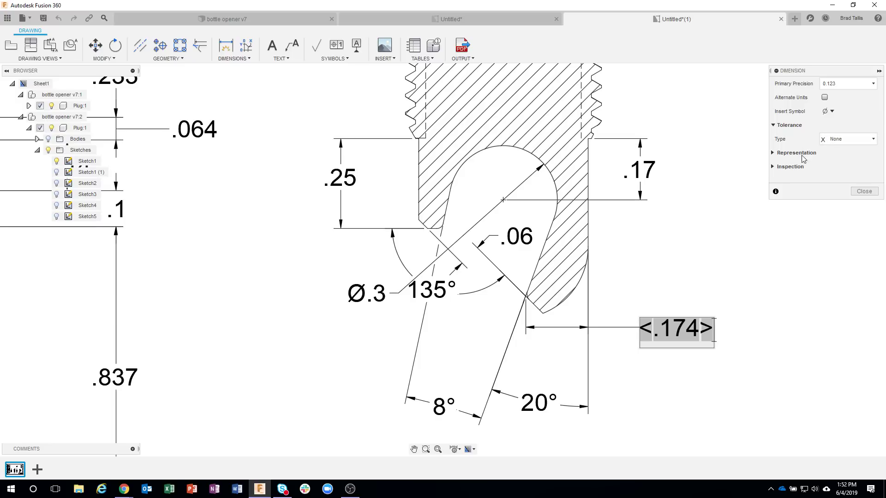
Step: Try the Reference Dimension, Not To Scale and Theoretically Exact representations on the .174 dimension, switching each one off again
{"action": "left_click", "coordinate": [783, 155]}
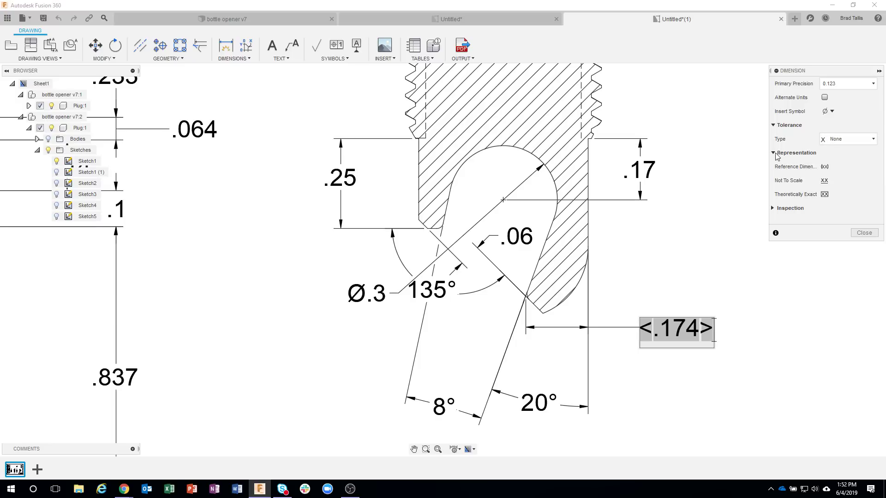
{"action": "left_click", "coordinate": [824, 167]}
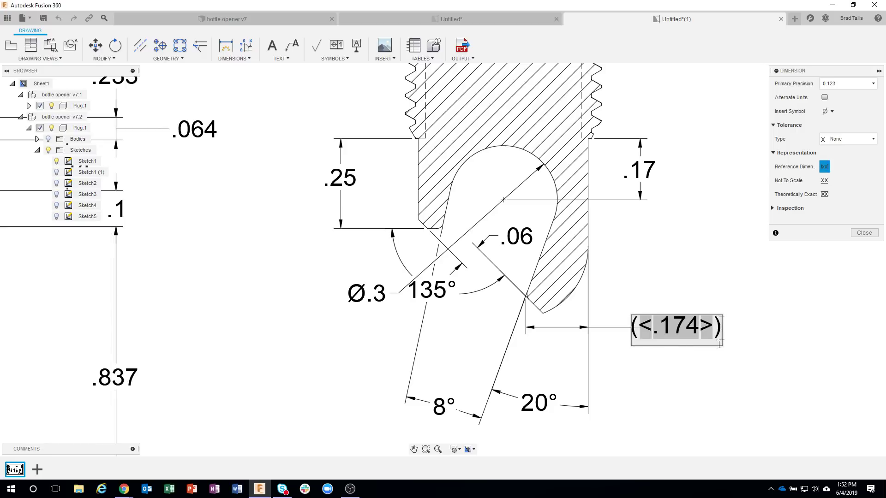
{"action": "left_click", "coordinate": [824, 180]}
{"action": "left_click", "coordinate": [824, 193]}
{"action": "left_click", "coordinate": [824, 167]}
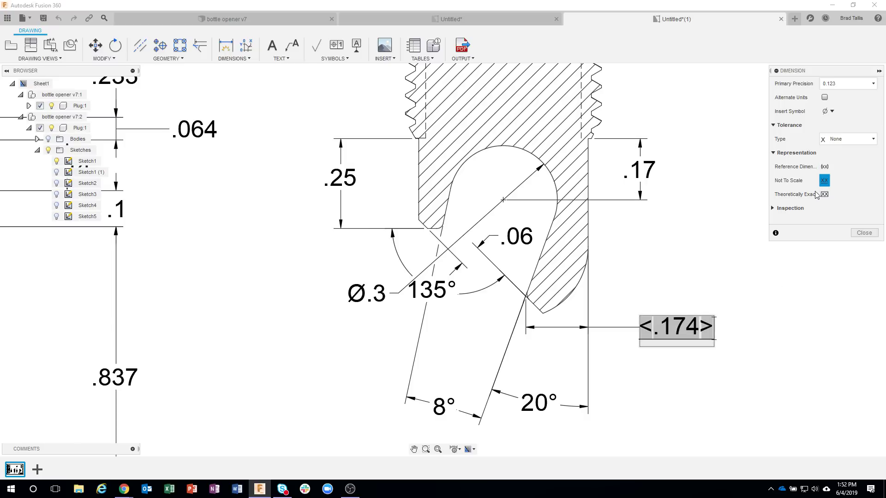
{"action": "left_click", "coordinate": [824, 166]}
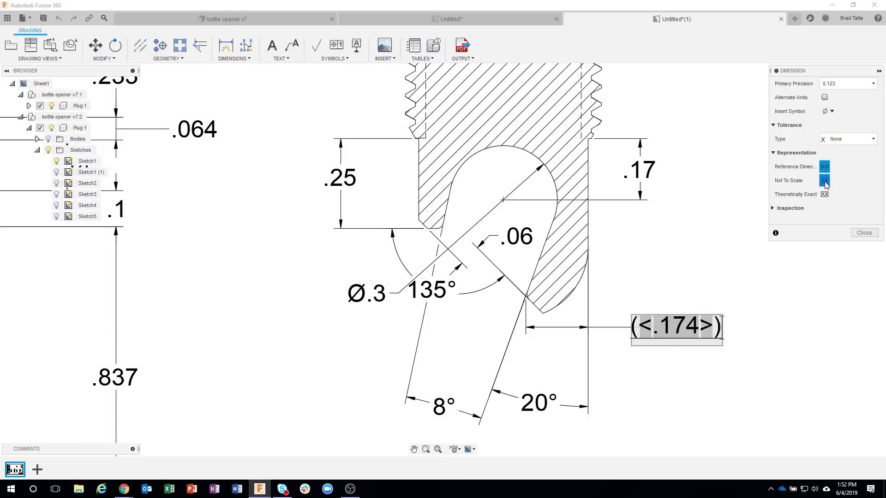
{"action": "left_click", "coordinate": [824, 181]}
{"action": "left_click", "coordinate": [825, 166]}
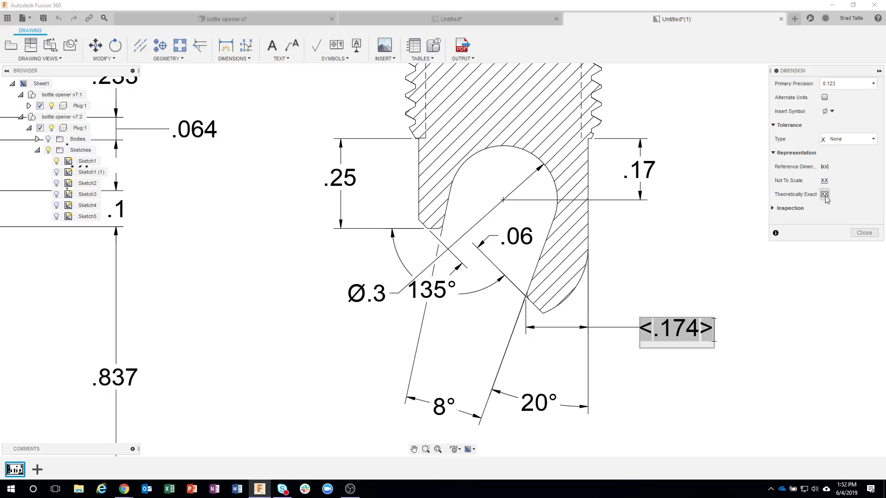
{"action": "left_click", "coordinate": [825, 195]}
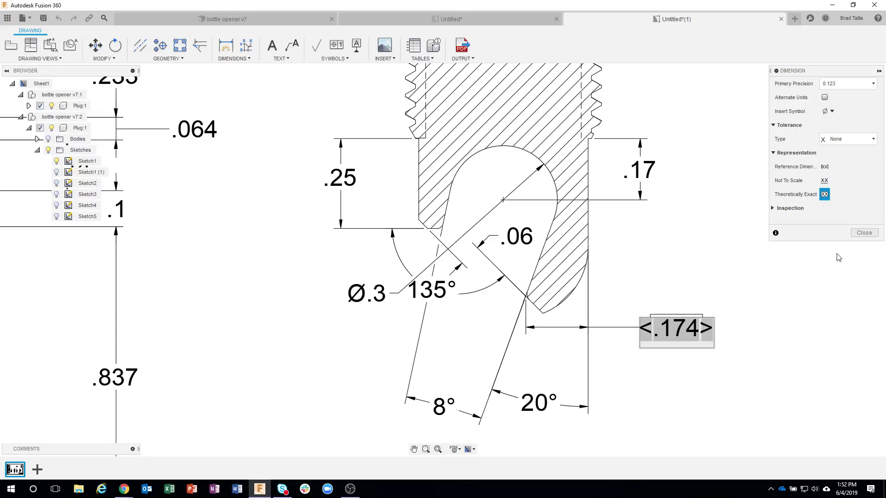
{"action": "left_click", "coordinate": [824, 194]}
Step: Give the .174 dimension a Round inspection frame without label or rate, and finish editing it
{"action": "left_click", "coordinate": [774, 208]}
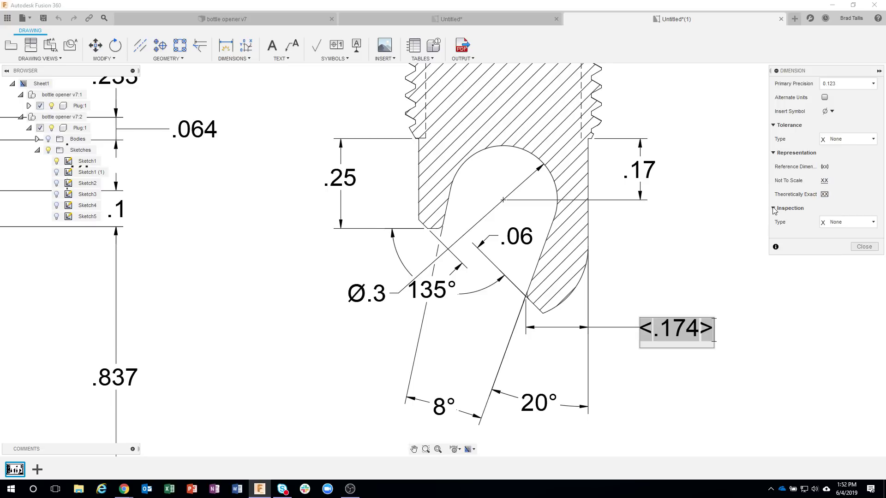
{"action": "left_click", "coordinate": [838, 223]}
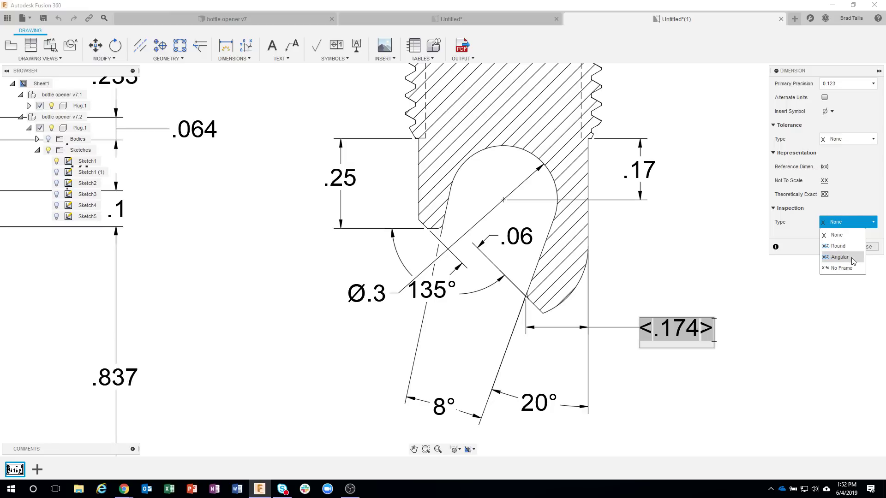
{"action": "left_click", "coordinate": [838, 246]}
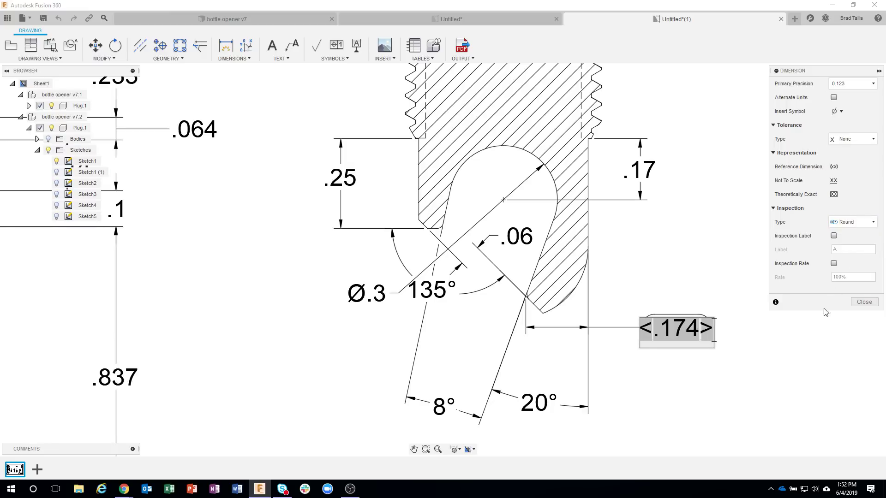
{"action": "left_click", "coordinate": [858, 307]}
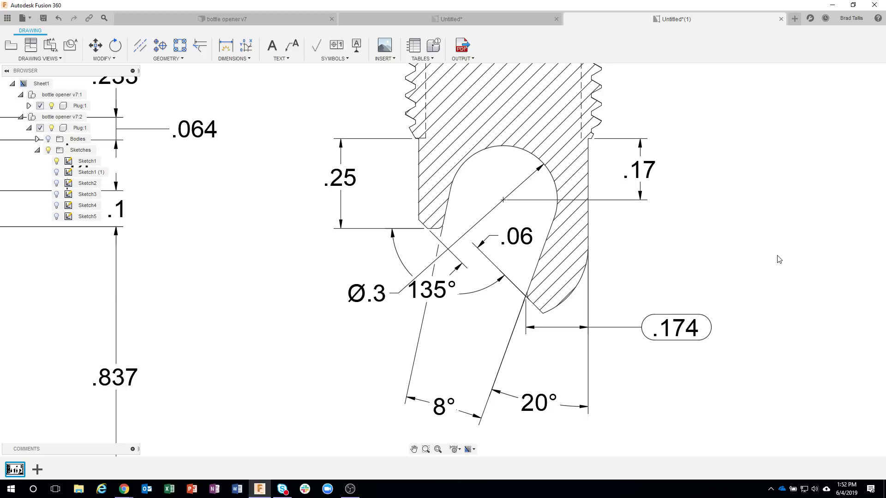
Step: Attach a datum identifier B to the long prong's outer straight edge in Detail D, placing it below the 20° dimension
{"action": "scroll", "coordinate": [745, 263], "scroll_direction": "down", "scroll_amount": 2}
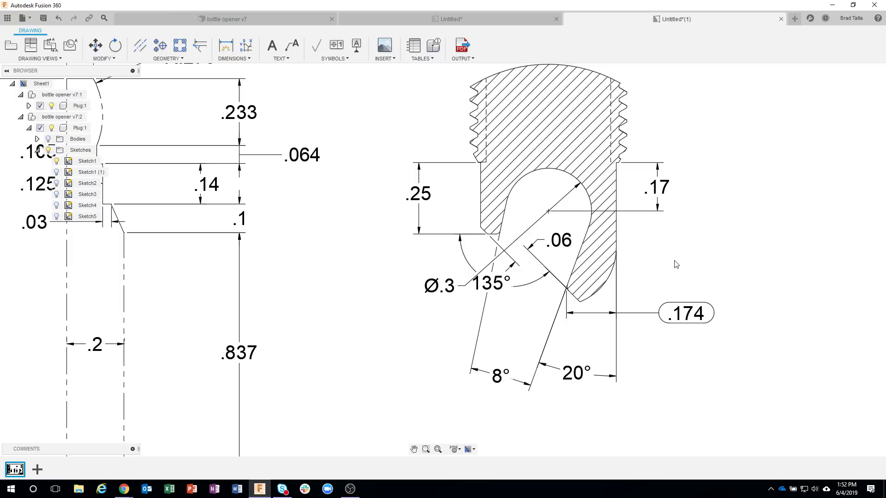
{"action": "scroll", "coordinate": [389, 168], "scroll_direction": "down", "scroll_amount": 2}
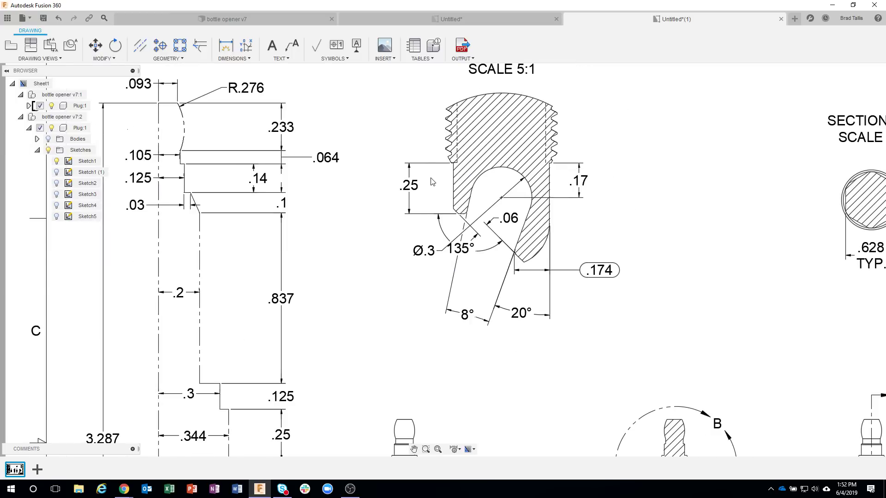
{"action": "left_click", "coordinate": [333, 59]}
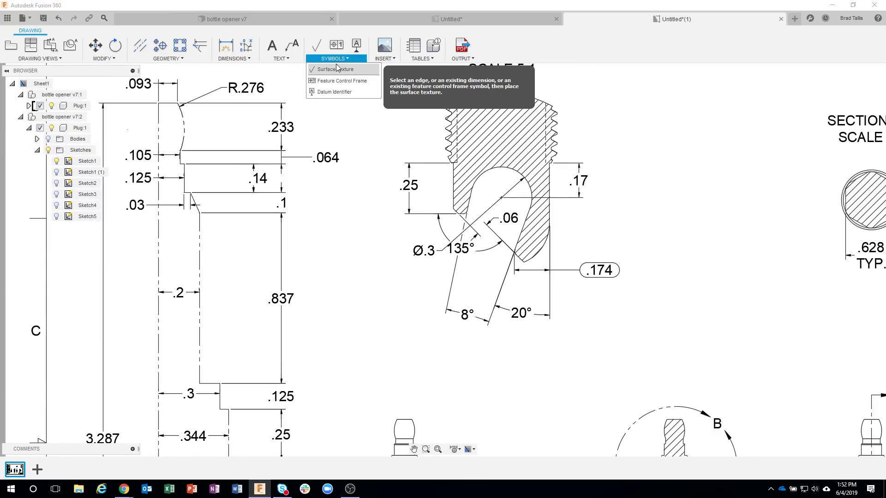
{"action": "left_click", "coordinate": [342, 92]}
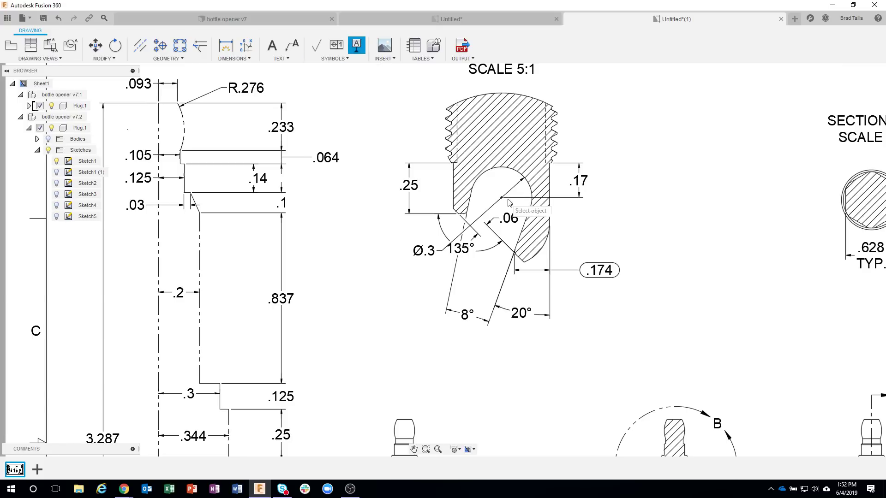
{"action": "left_click", "coordinate": [550, 213]}
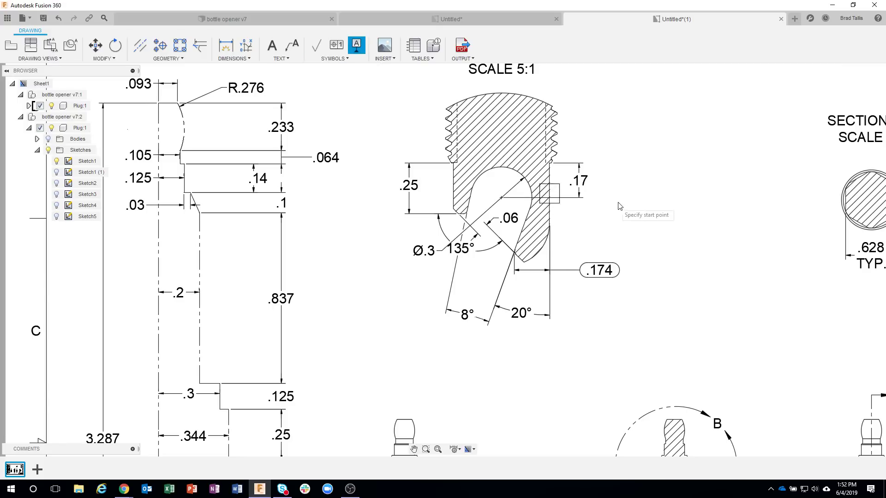
{"action": "left_click", "coordinate": [551, 369]}
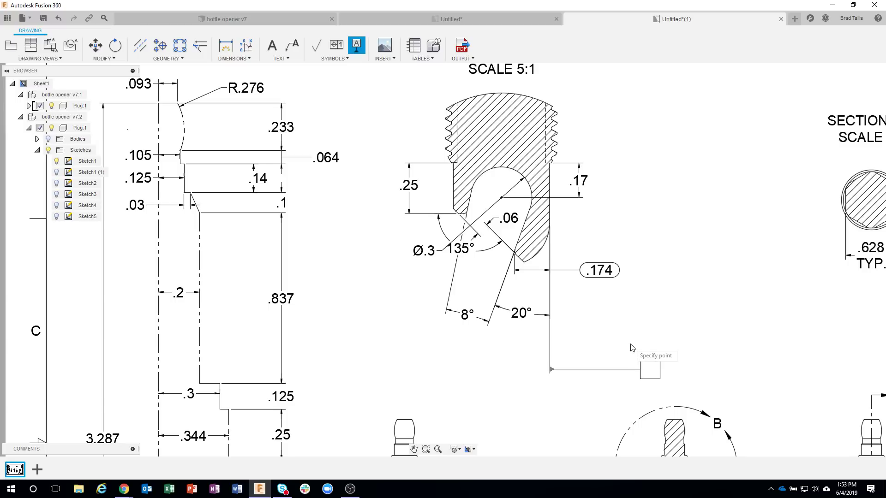
{"action": "left_click", "coordinate": [580, 369]}
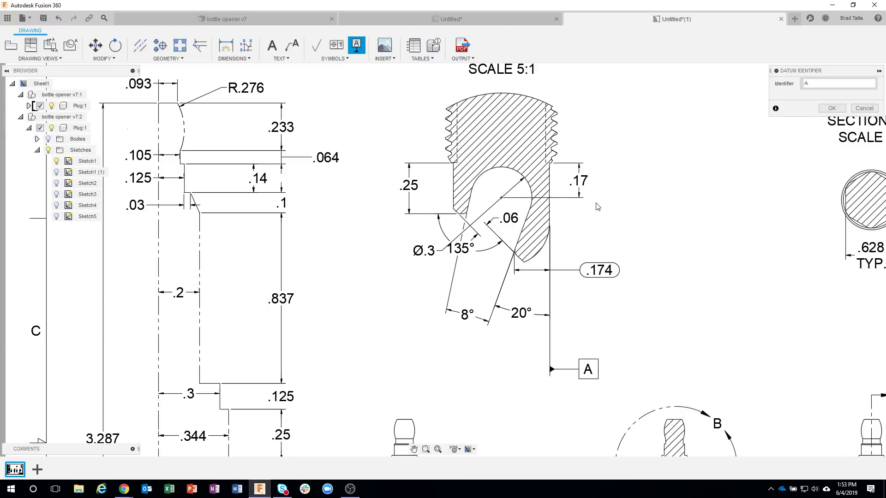
{"action": "double_click", "coordinate": [816, 85]}
{"action": "type", "text": "B"}
{"action": "left_click", "coordinate": [832, 108]}
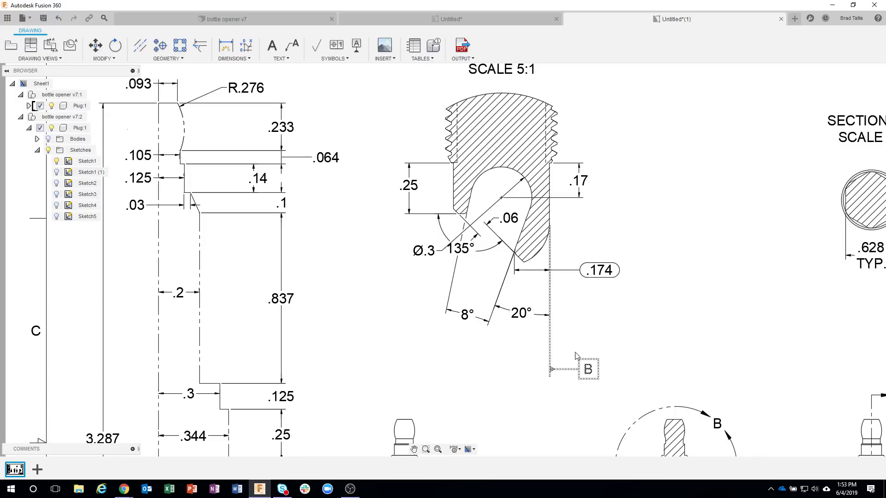
Step: Place a feature control frame on the outer edge of the wide collar in the unsectioned front view, beside the ribbed neck
{"action": "left_click", "coordinate": [336, 45]}
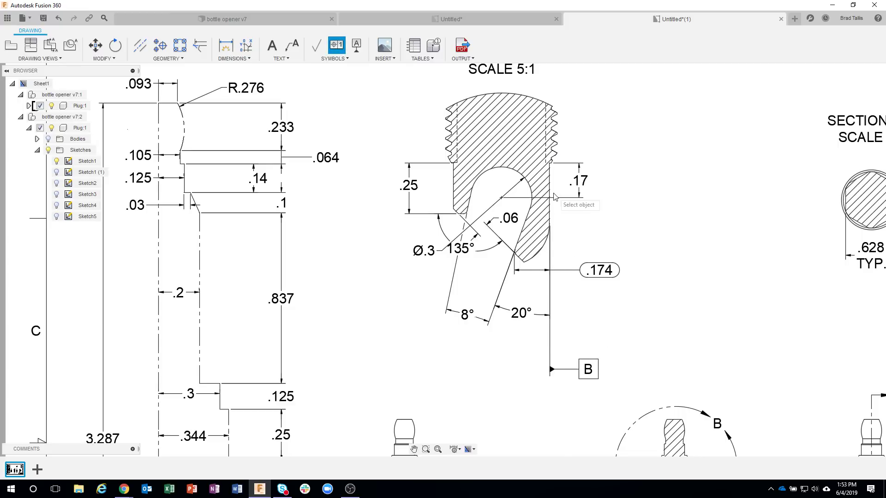
{"action": "mouse_move", "coordinate": [482, 405]}
{"action": "middle_mouse_down"}
{"action": "mouse_move", "coordinate": [522, 366]}
{"action": "mouse_move", "coordinate": [578, 285]}
{"action": "mouse_move", "coordinate": [446, 210]}
{"action": "mouse_move", "coordinate": [419, 180]}
{"action": "middle_mouse_up"}
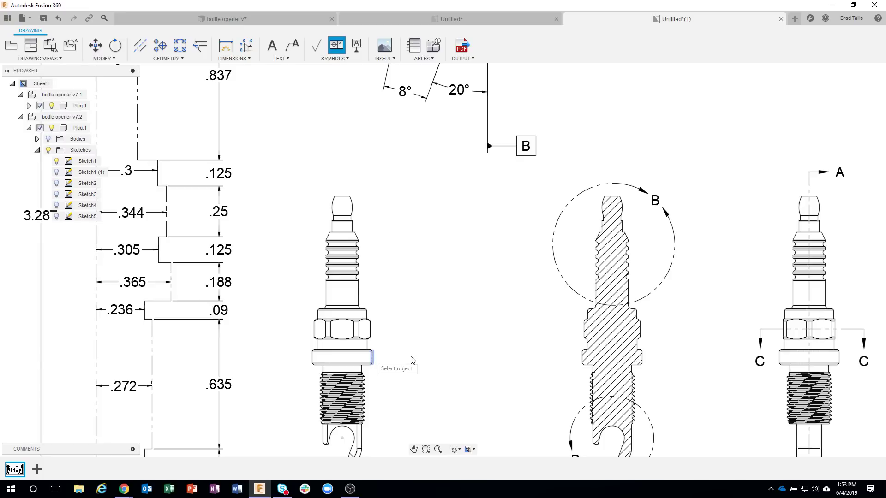
{"action": "left_click", "coordinate": [412, 360]}
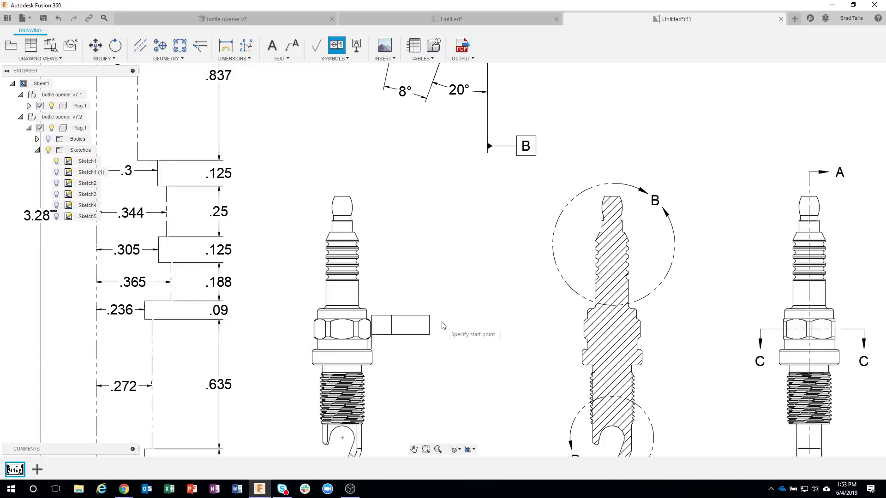
{"action": "left_click", "coordinate": [446, 285]}
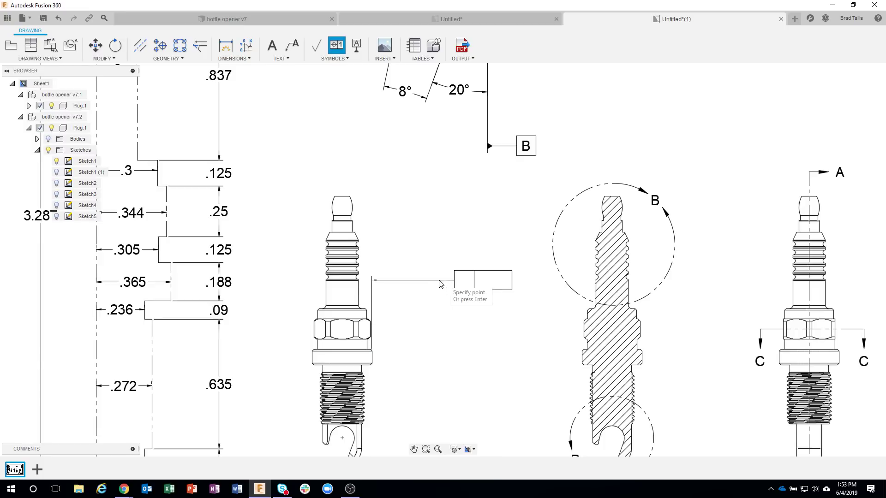
{"action": "left_click", "coordinate": [399, 282]}
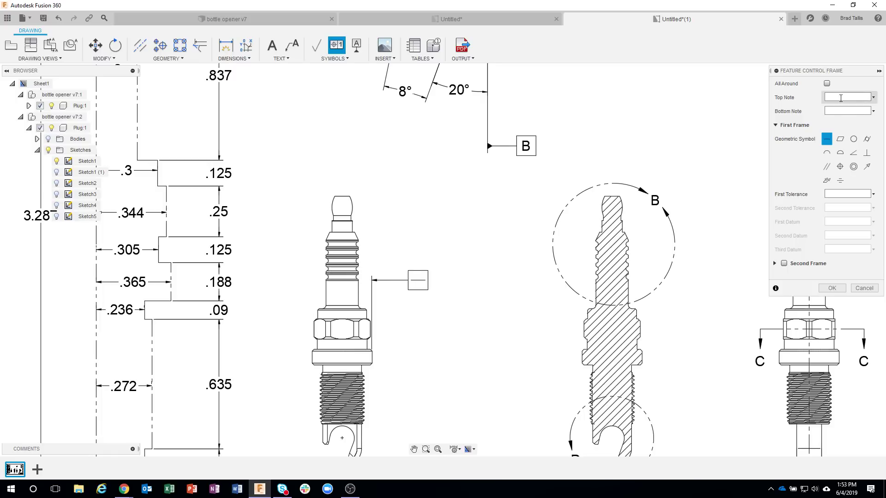
Step: Set the feature control frame to the concentricity symbol with a first tolerance of 0.005 and a second tolerance of 0.008
{"action": "left_click", "coordinate": [841, 139]}
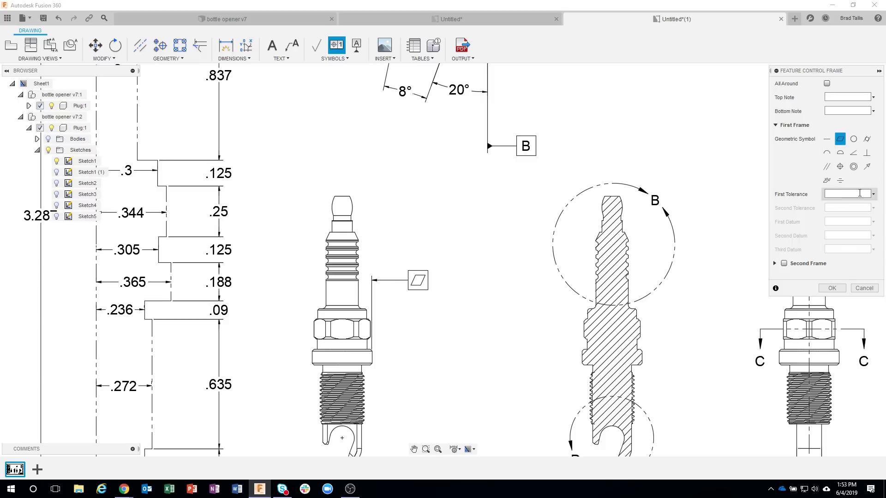
{"action": "left_click", "coordinate": [873, 194]}
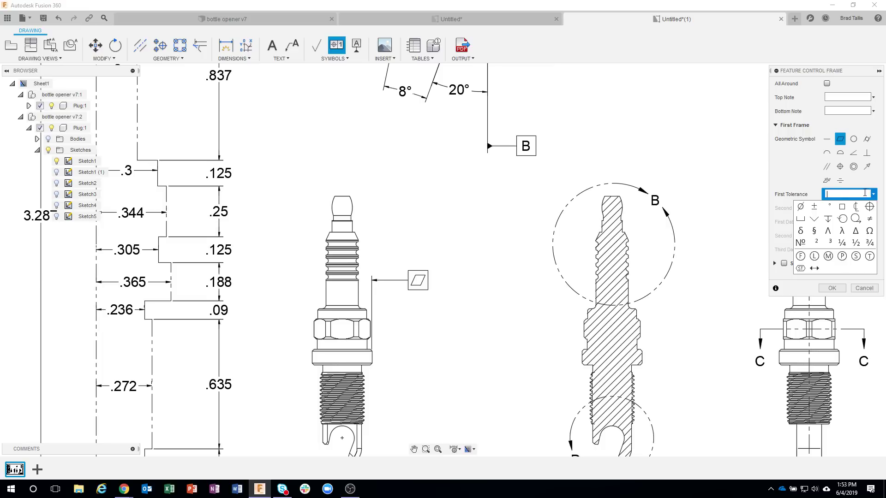
{"action": "left_click", "coordinate": [854, 167]}
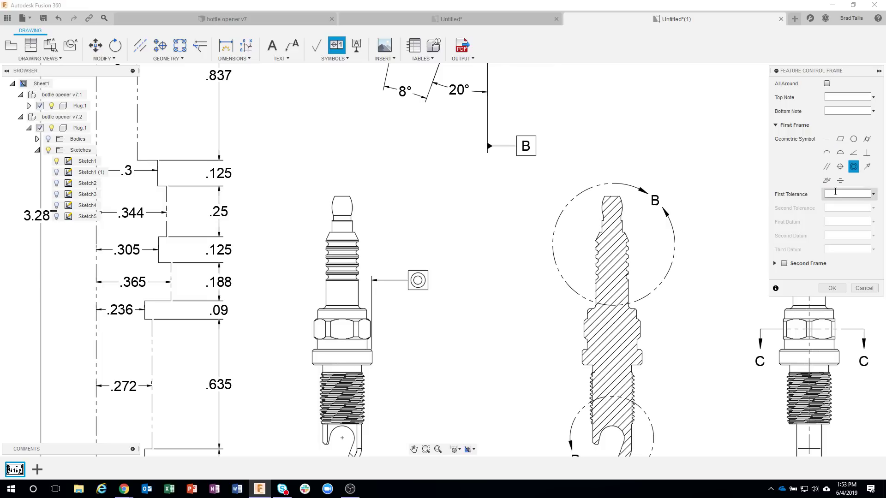
{"action": "left_click", "coordinate": [835, 193]}
{"action": "type", "text": "0."}
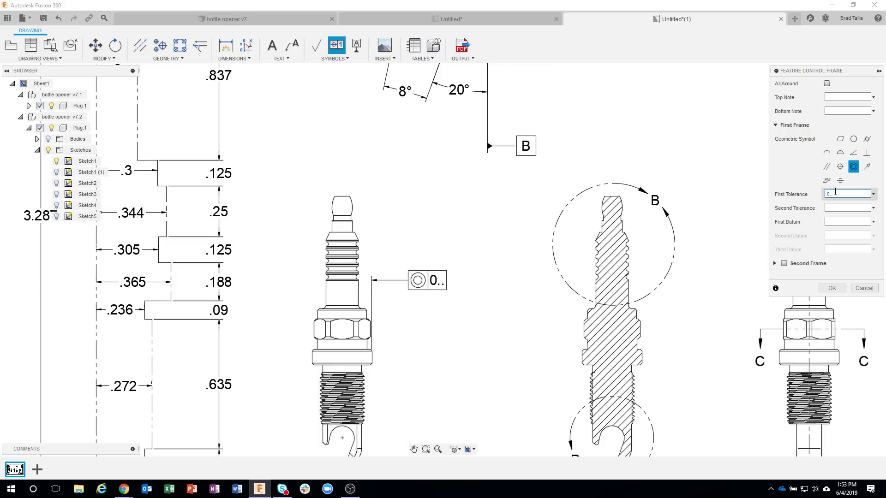
{"action": "type", "text": "005"}
{"action": "left_click", "coordinate": [865, 207]}
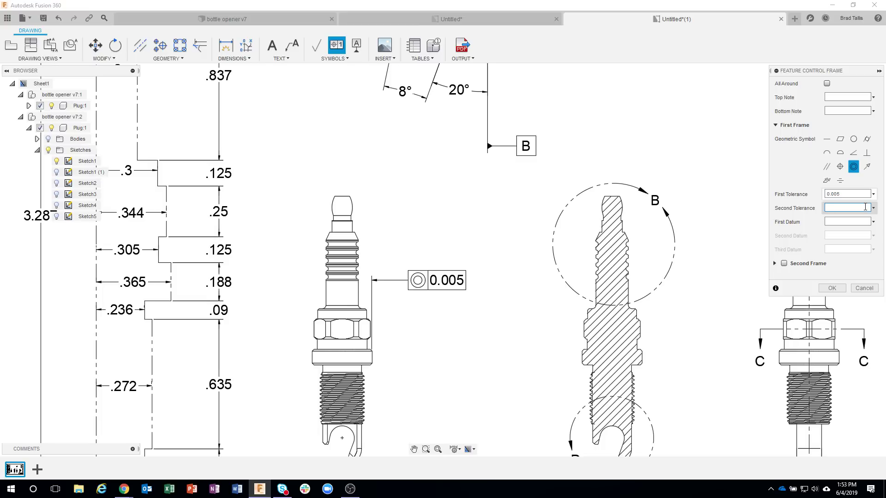
{"action": "type", "text": "0.008"}
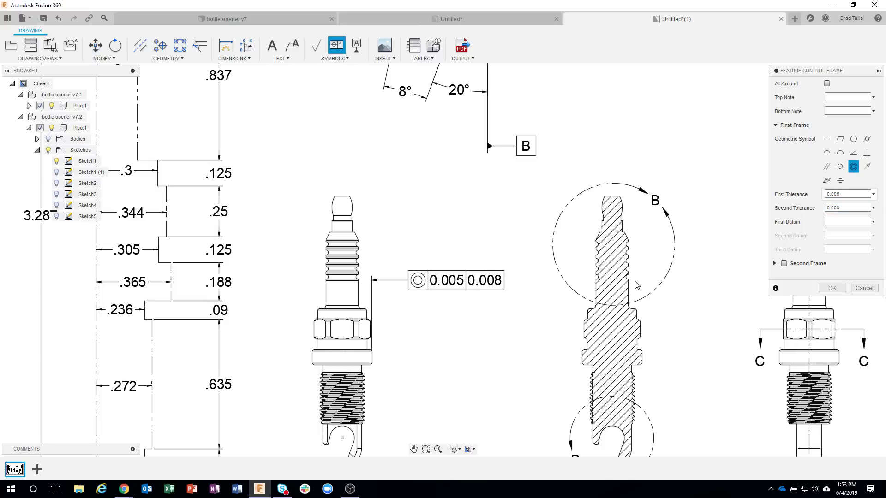
Step: Try adding a second frame to the feature control frame, and cancel the whole symbol
{"action": "left_click", "coordinate": [865, 222]}
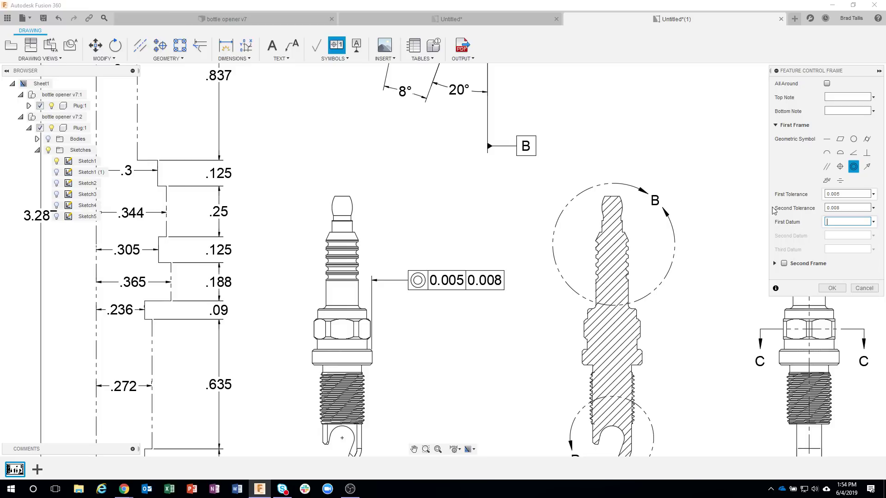
{"action": "left_click", "coordinate": [776, 264]}
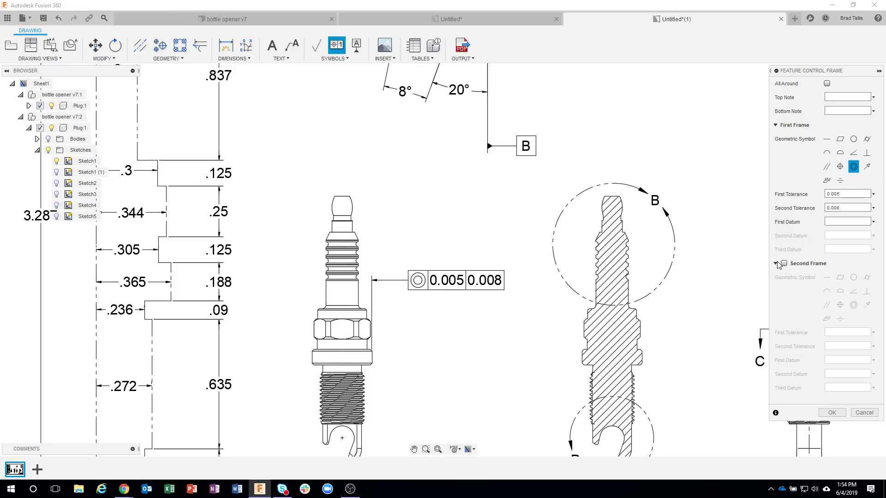
{"action": "left_click", "coordinate": [784, 264]}
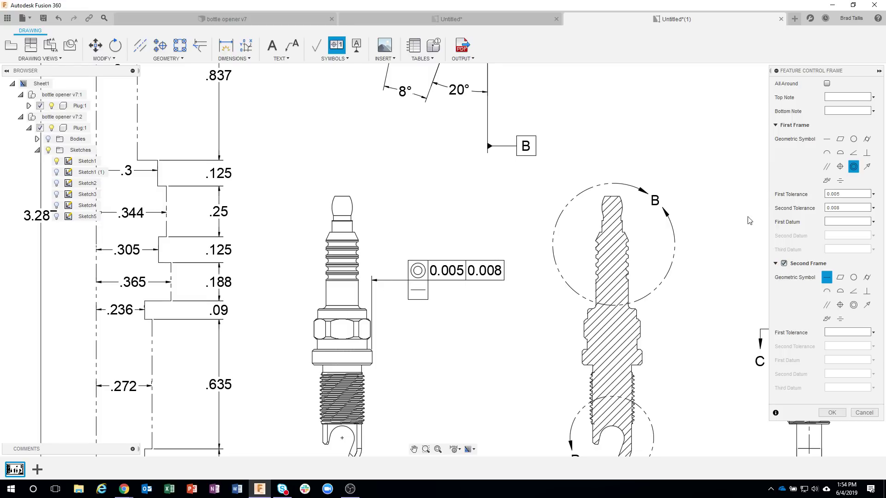
{"action": "left_click", "coordinate": [864, 412]}
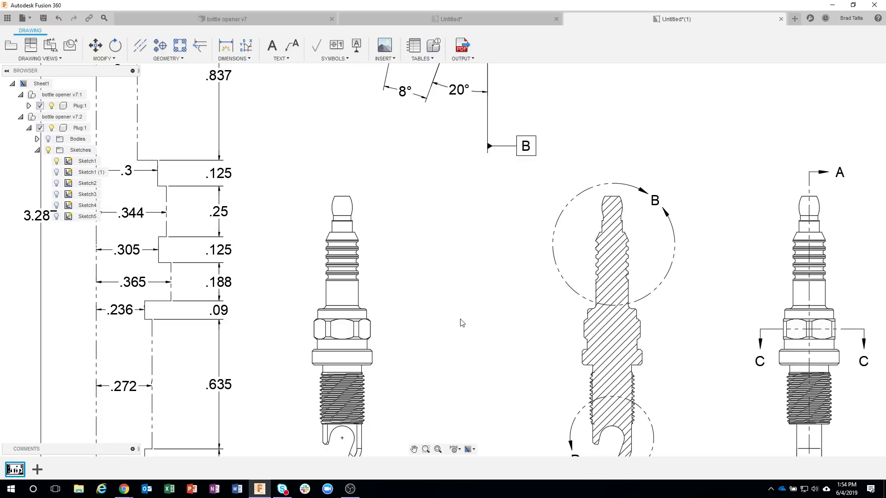
{"action": "scroll", "coordinate": [433, 288], "scroll_direction": "down", "scroll_amount": 5}
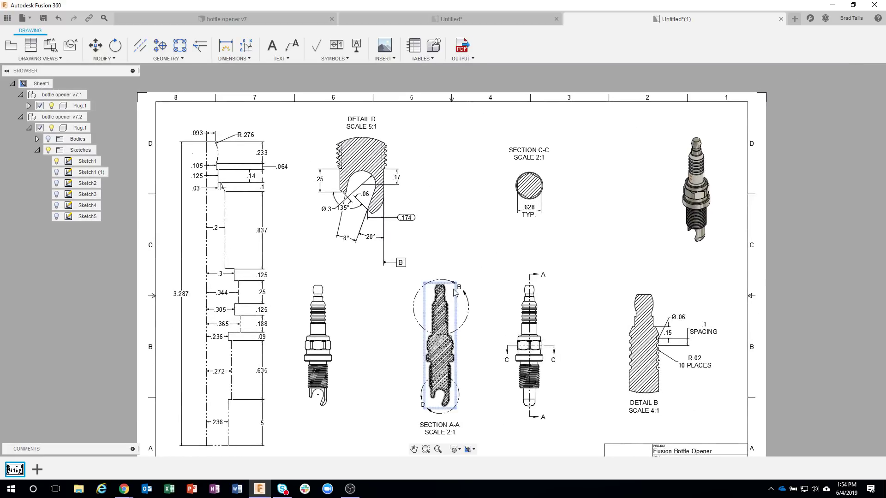
Step: Examine the chamfer and radius callouts around the Section A-A view in the finished reference drawing, and return to the working drawing
{"action": "left_click", "coordinate": [425, 19]}
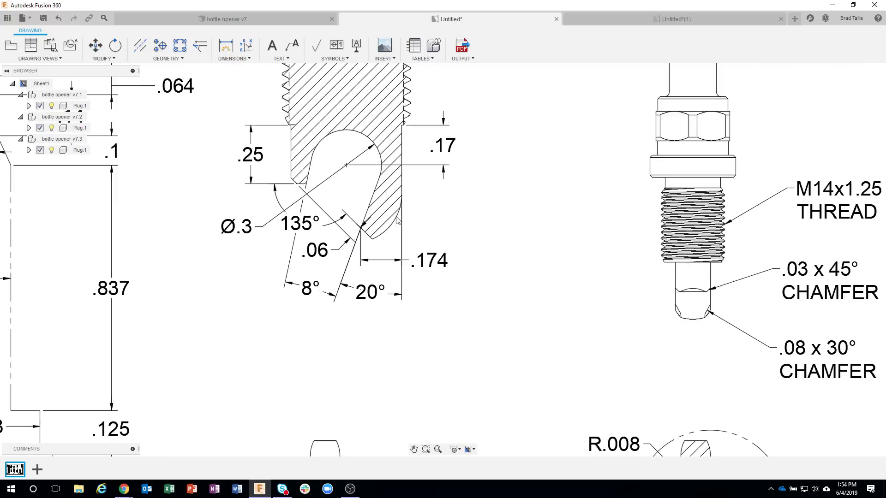
{"action": "scroll", "coordinate": [397, 220], "scroll_direction": "down", "scroll_amount": 5}
{"action": "scroll", "coordinate": [404, 164], "scroll_direction": "up", "scroll_amount": 5}
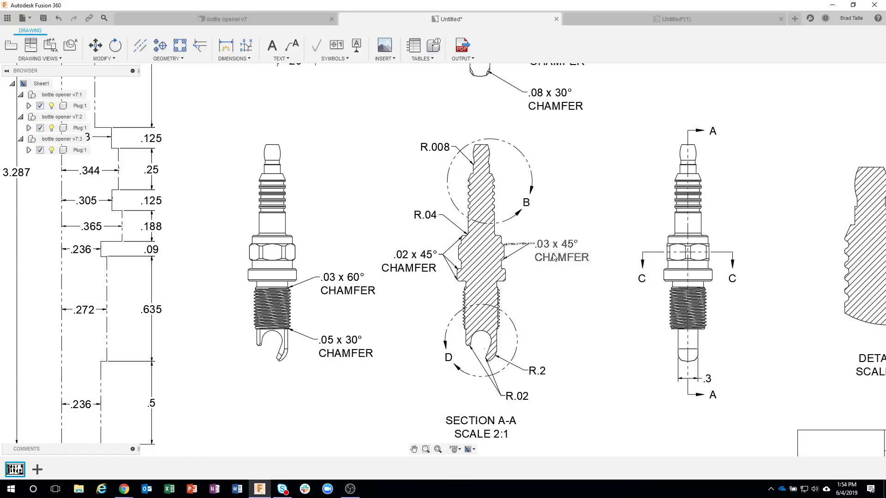
{"action": "scroll", "coordinate": [554, 256], "scroll_direction": "down", "scroll_amount": 4}
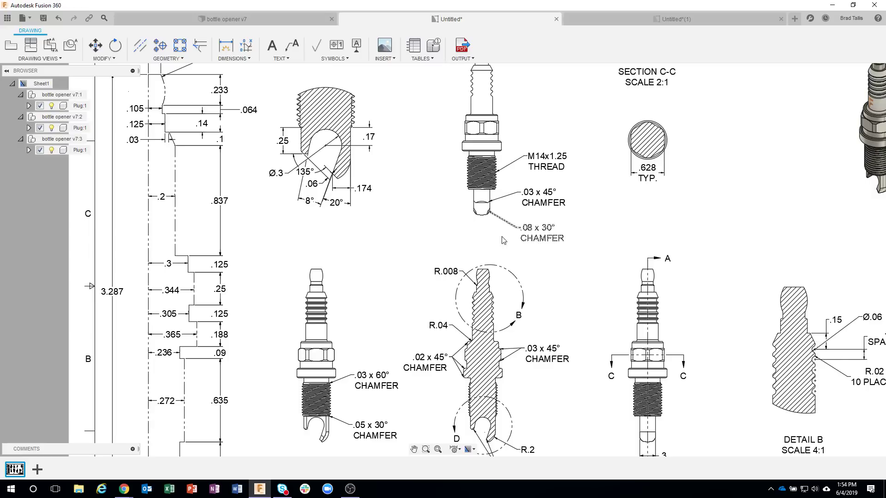
{"action": "left_click", "coordinate": [470, 82]}
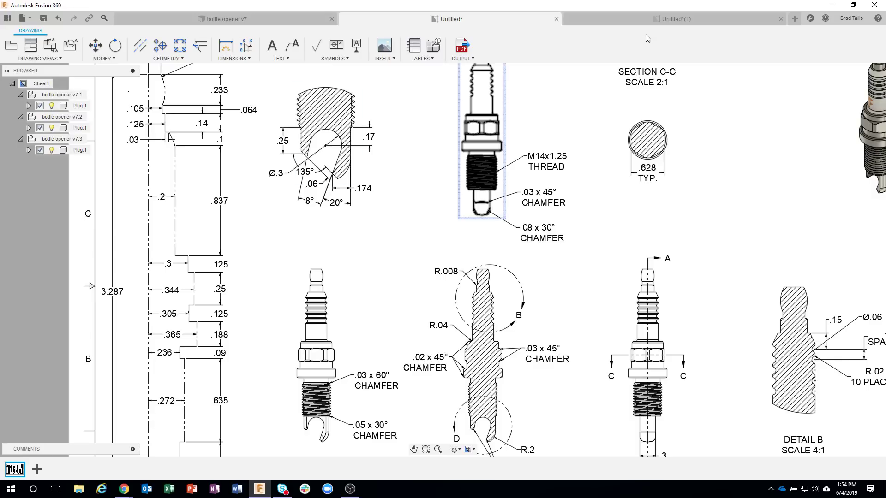
{"action": "left_click", "coordinate": [640, 21]}
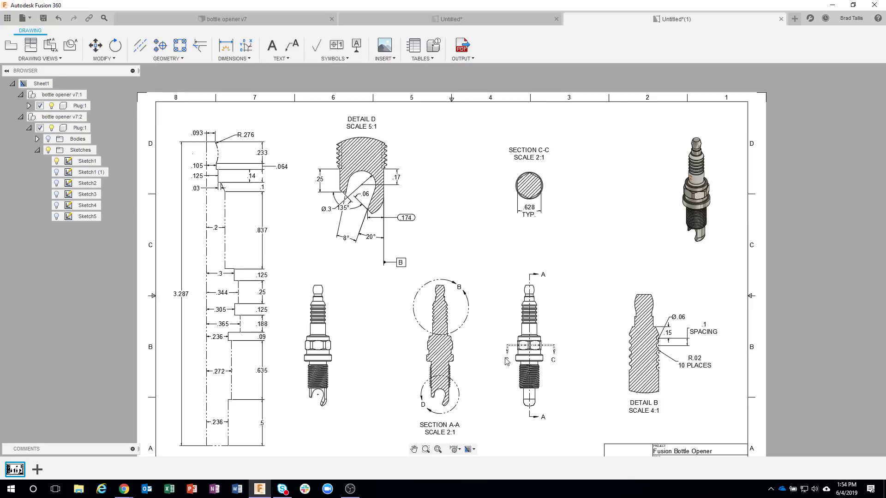
Step: Place a leader note on the upper left chamfer of the wide collar in Section A-A, with its text out to the left
{"action": "scroll", "coordinate": [381, 327], "scroll_direction": "up", "scroll_amount": 6}
{"action": "scroll", "coordinate": [374, 319], "scroll_direction": "up", "scroll_amount": 3}
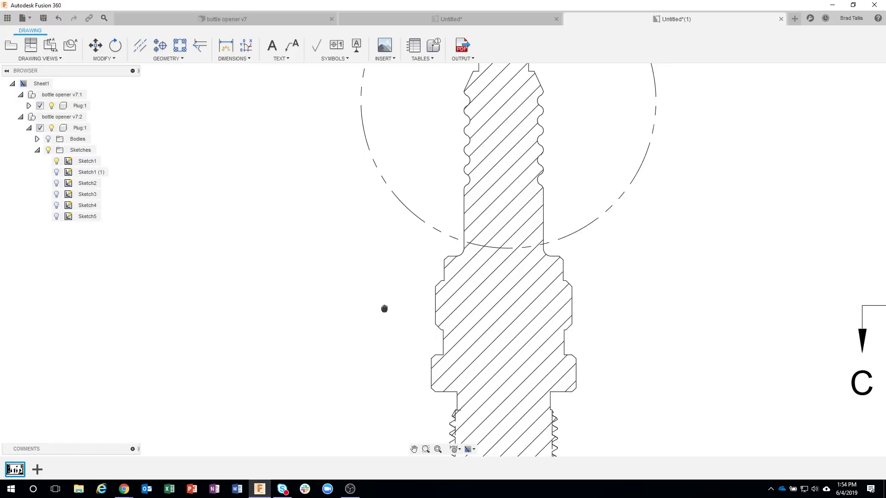
{"action": "left_click", "coordinate": [294, 46]}
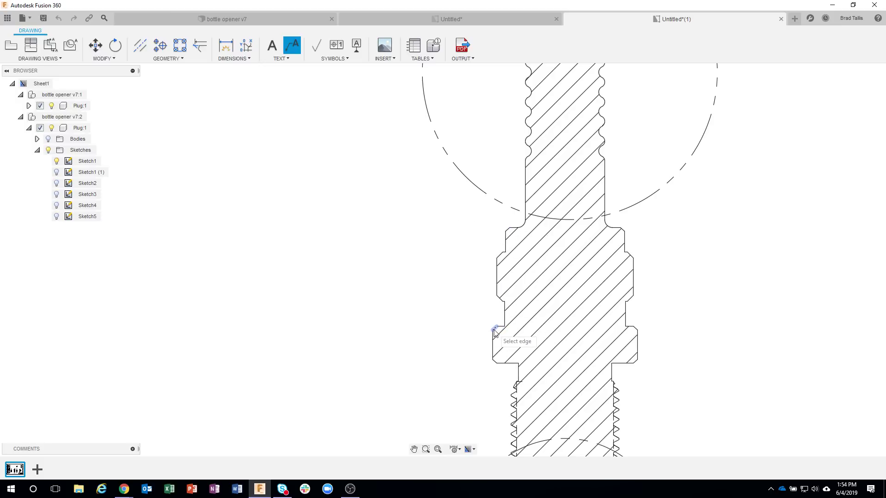
{"action": "scroll", "coordinate": [495, 331], "scroll_direction": "down", "scroll_amount": 5}
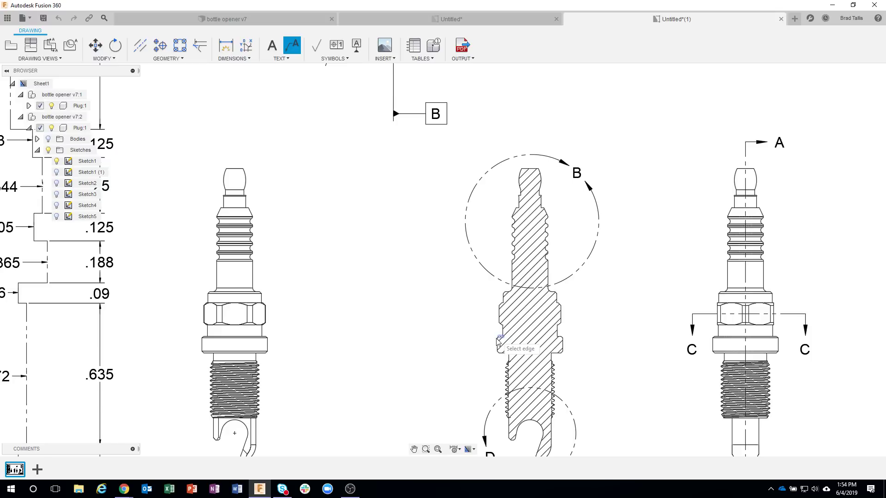
{"action": "scroll", "coordinate": [497, 343], "scroll_direction": "up", "scroll_amount": 5}
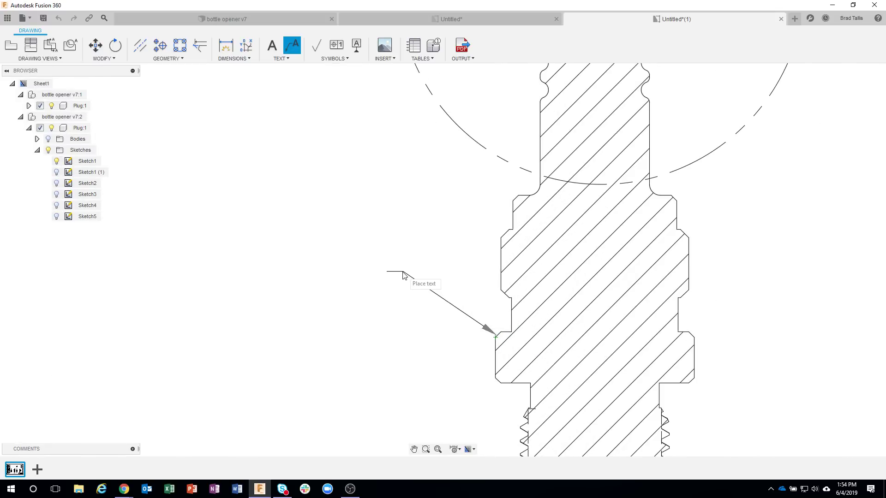
{"action": "left_click", "coordinate": [359, 240]}
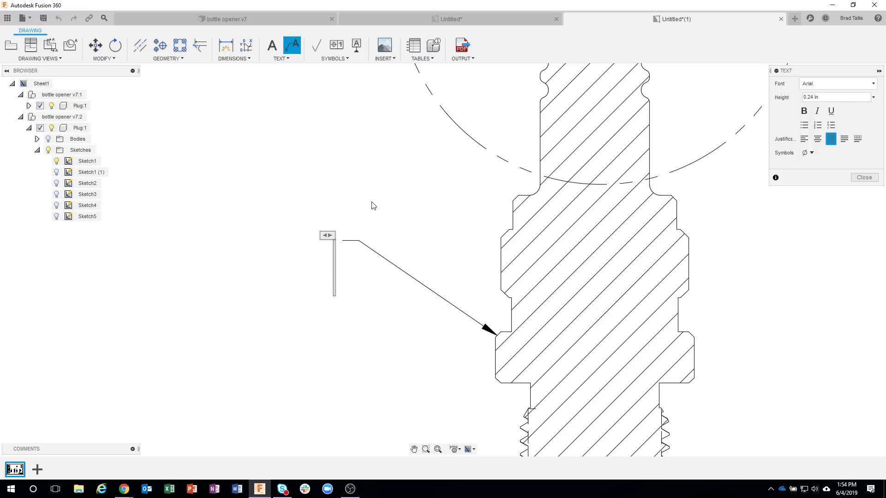
Step: Enter ".02 x 45°" as the leader text, using the degree symbol, with "chamfer" on a second line
{"action": "type", "text": ".02"}
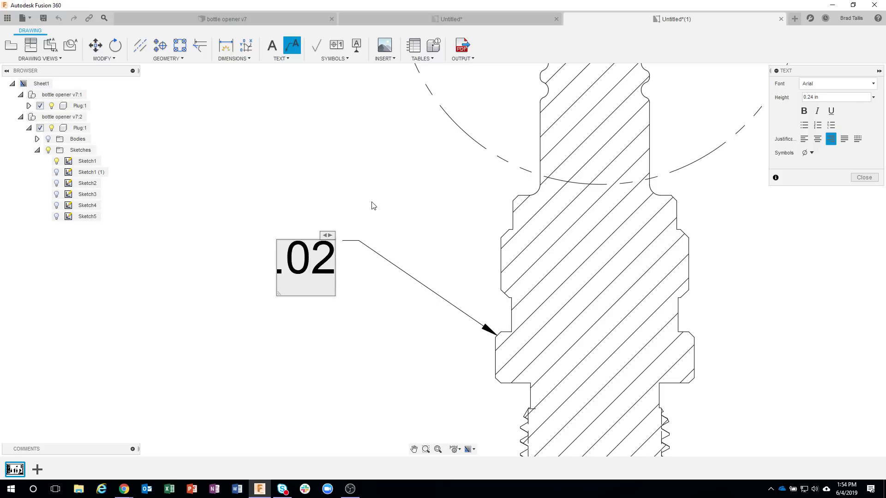
{"action": "type", "text": " x 45"}
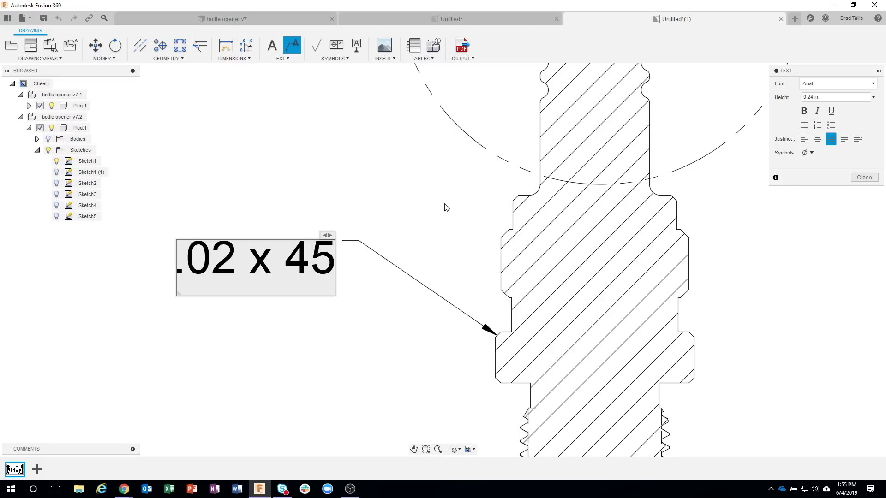
{"action": "left_click", "coordinate": [813, 153]}
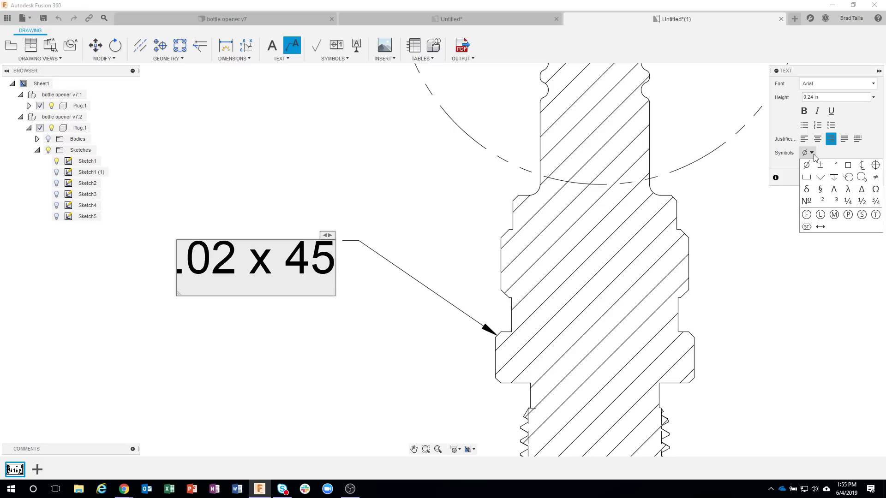
{"action": "left_click", "coordinate": [836, 164]}
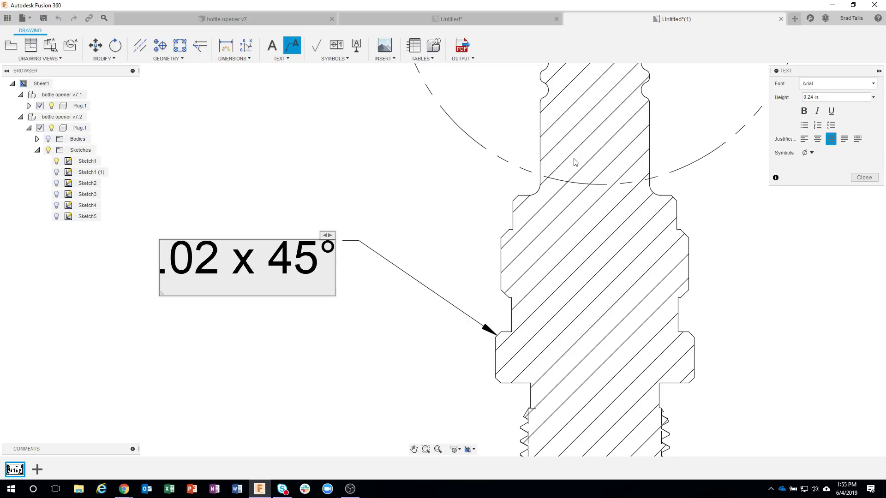
{"action": "key", "text": "Return"}
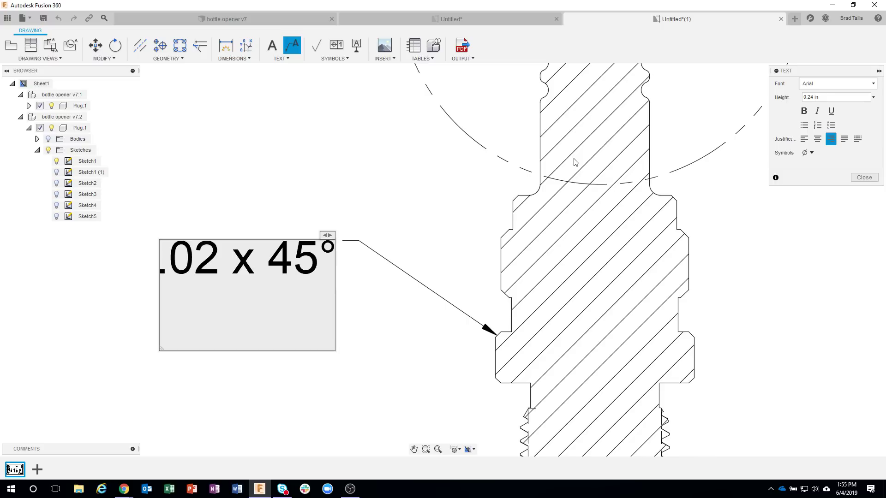
{"action": "type", "text": "chamfer"}
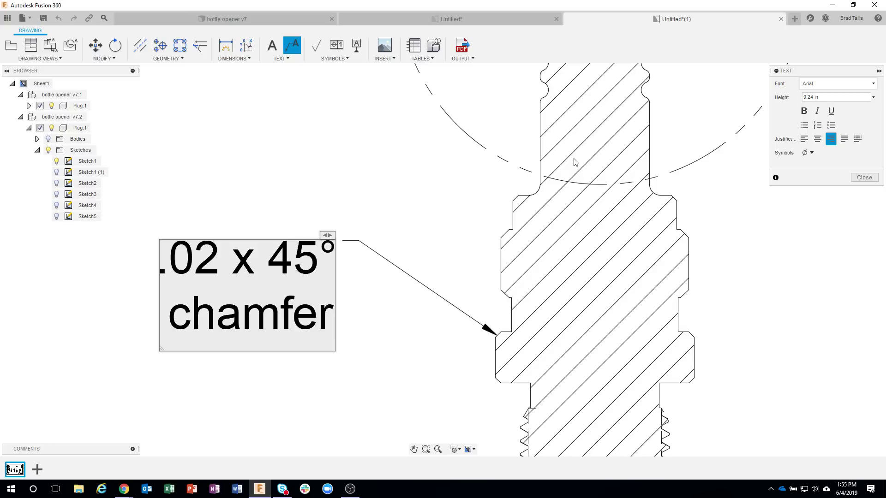
Step: Replace the second line of the leader text with "CHAMFER" in capitals and finish the note
{"action": "key", "text": "BackSpace"}
{"action": "key", "text": "BackSpace"}
{"action": "key", "text": "BackSpace"}
{"action": "key", "text": "BackSpace"}
{"action": "key", "text": "BackSpace"}
{"action": "key", "text": "BackSpace"}
{"action": "key", "text": "BackSpace"}
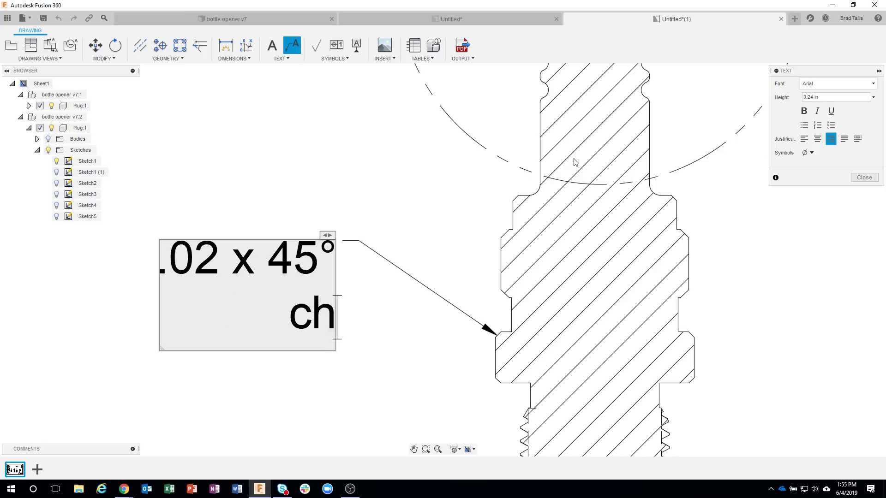
{"action": "type", "text": "CH"}
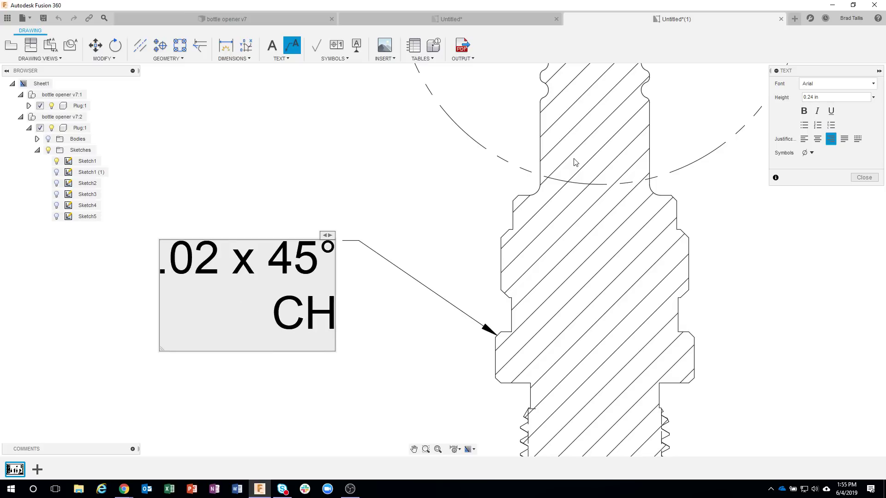
{"action": "type", "text": "AMFER"}
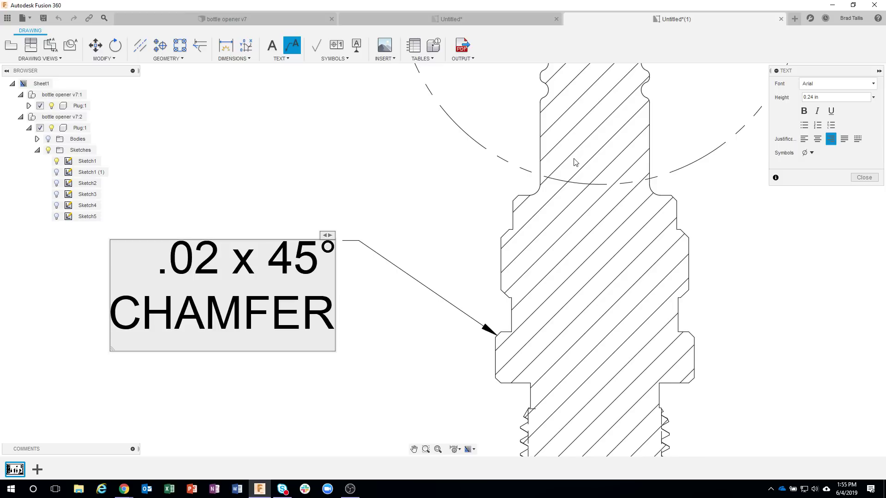
{"action": "key", "text": "Return"}
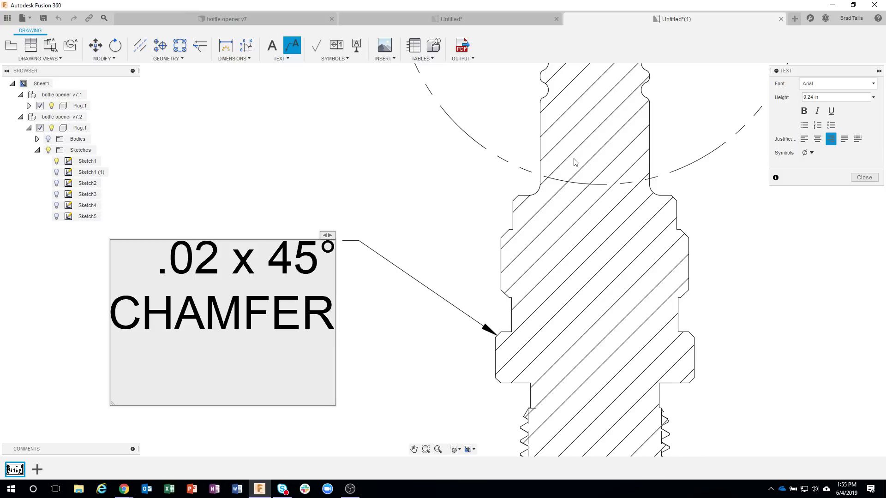
{"action": "left_click", "coordinate": [863, 177]}
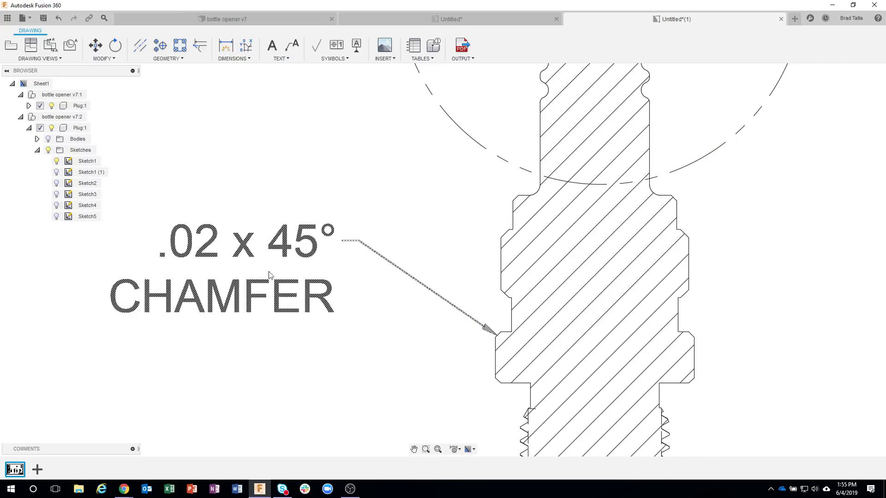
{"action": "left_click", "coordinate": [301, 252]}
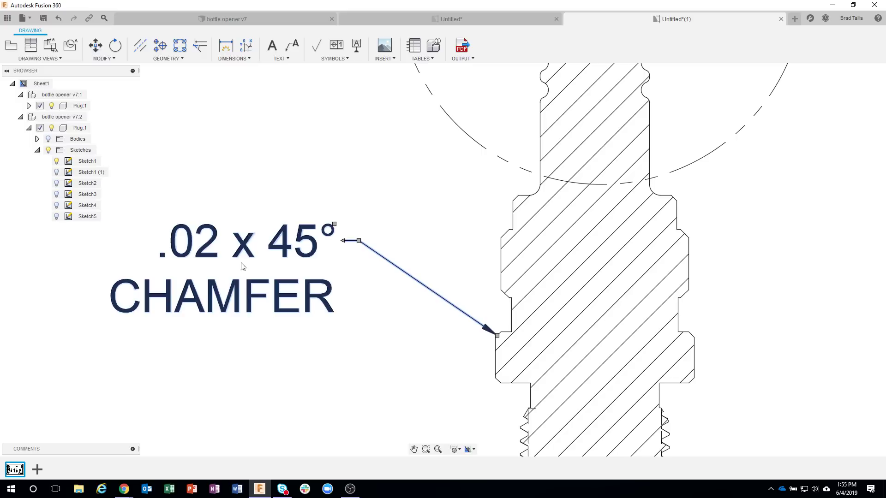
{"action": "left_click", "coordinate": [334, 225]}
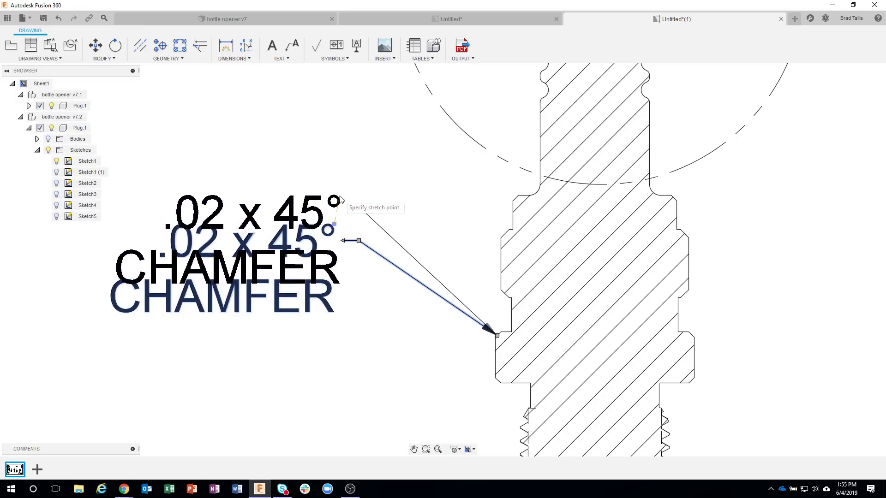
{"action": "left_click", "coordinate": [336, 221]}
{"action": "key", "text": "Escape"}
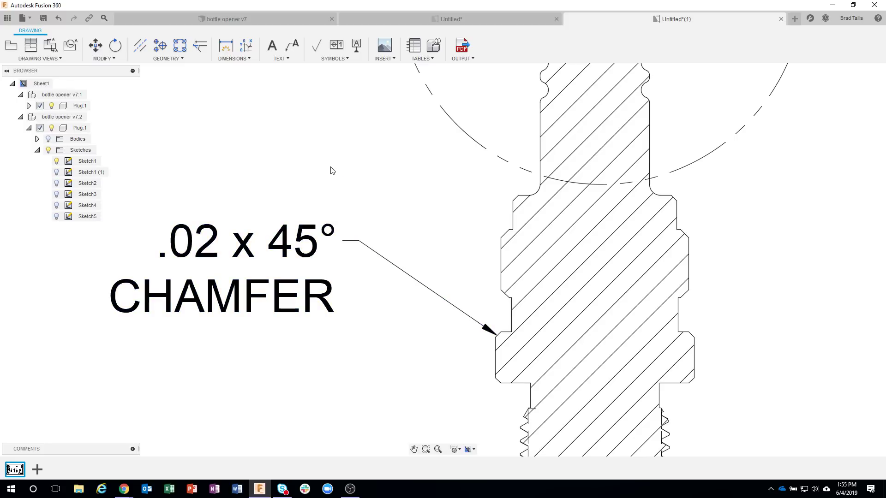
{"action": "left_click", "coordinate": [497, 384]}
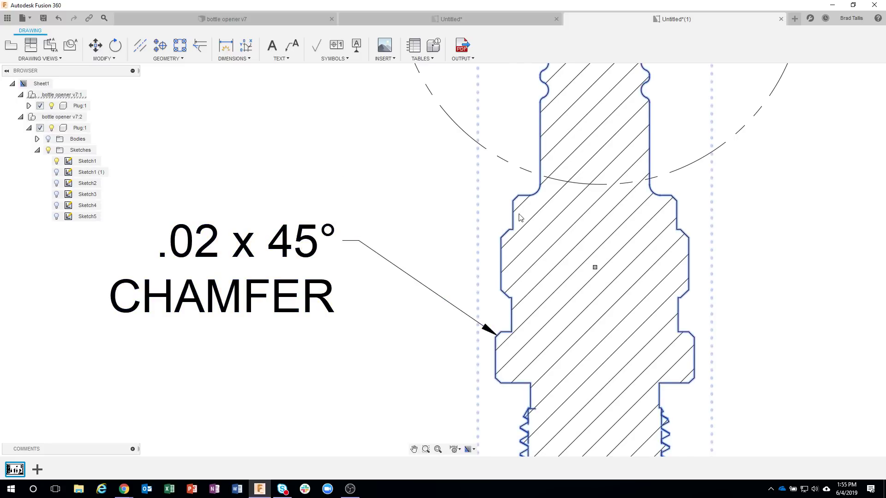
{"action": "key", "text": "Escape"}
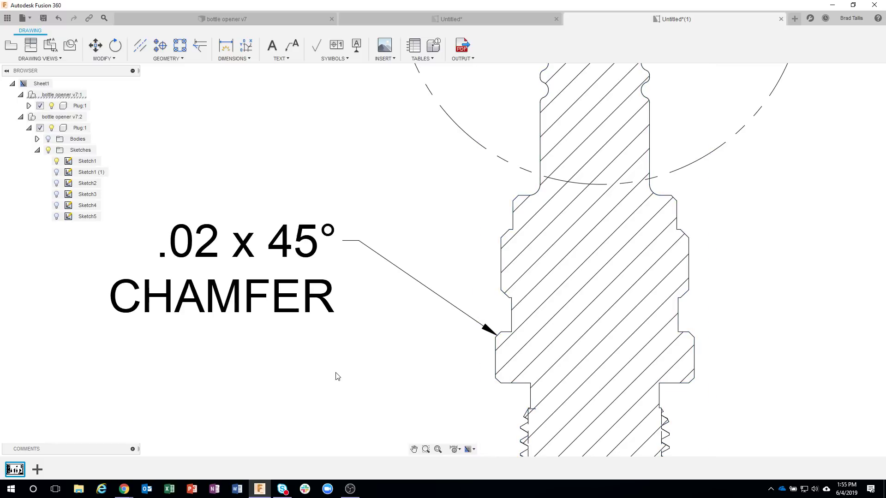
Step: Add a textless leader from the upper left shoulder chamfer below the neck to the bend of the .02 x 45° chamfer note
{"action": "left_click", "coordinate": [290, 47]}
{"action": "left_click", "coordinate": [512, 199]}
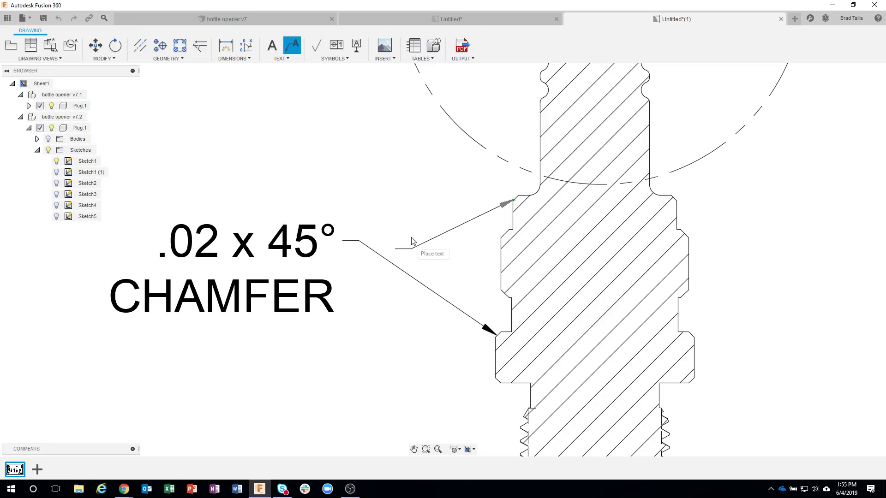
{"action": "left_click", "coordinate": [360, 241]}
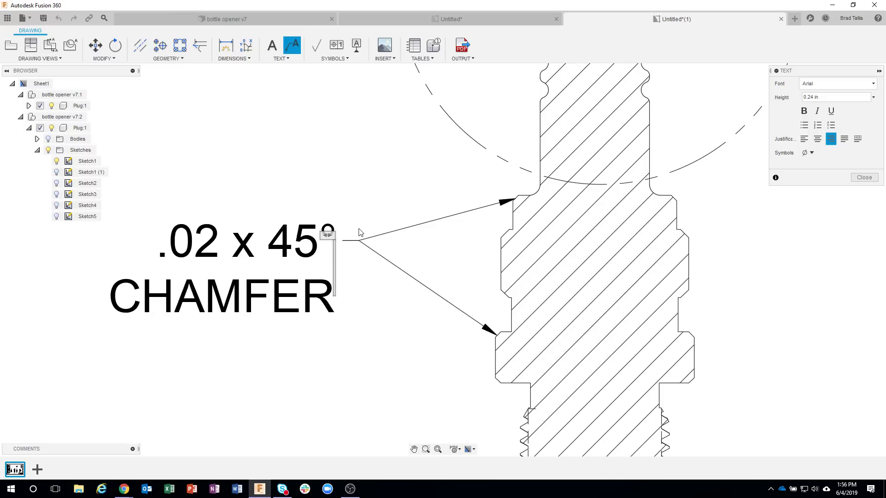
{"action": "left_click", "coordinate": [865, 177]}
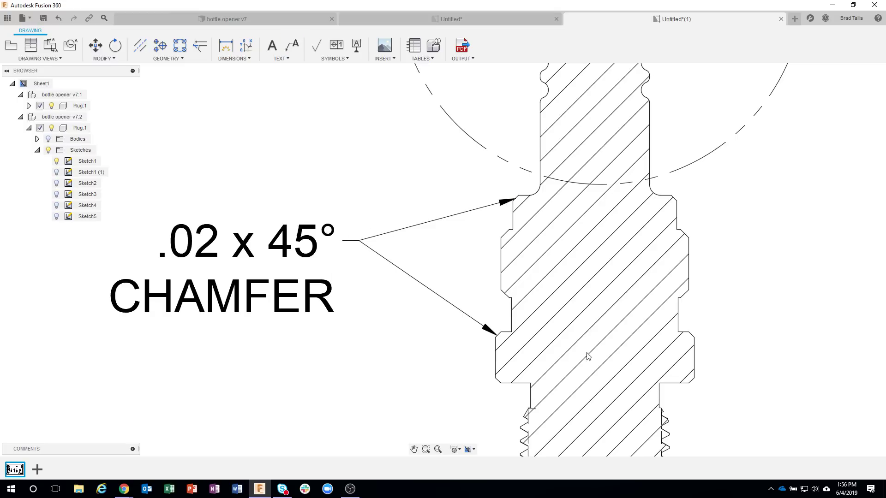
Step: Add another textless leader from the wide collar's lower left chamfer to the same bend of the .02 x 45° note
{"action": "left_click", "coordinate": [292, 44]}
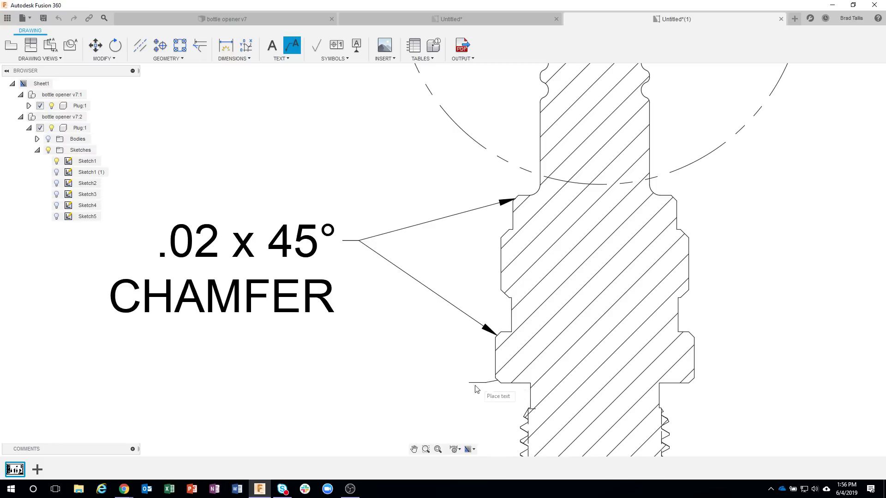
{"action": "left_click", "coordinate": [495, 378]}
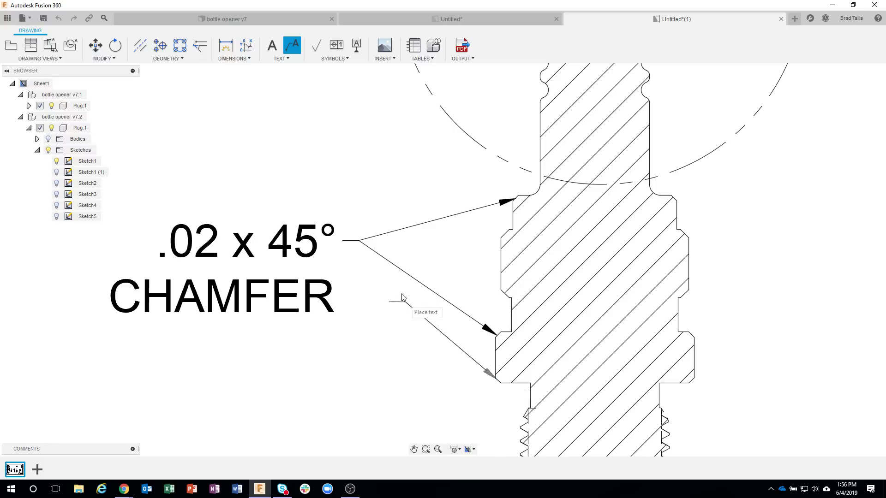
{"action": "left_click", "coordinate": [359, 242]}
{"action": "left_click", "coordinate": [853, 181]}
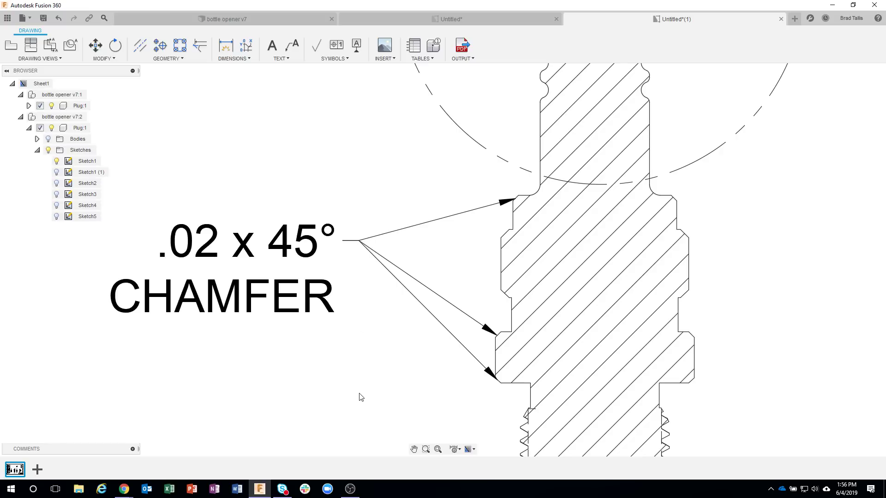
Step: Start a leader note on the hex section's upper right chamfer in Section A-A, placing its text to the right of the view
{"action": "scroll", "coordinate": [346, 396], "scroll_direction": "down", "scroll_amount": 2}
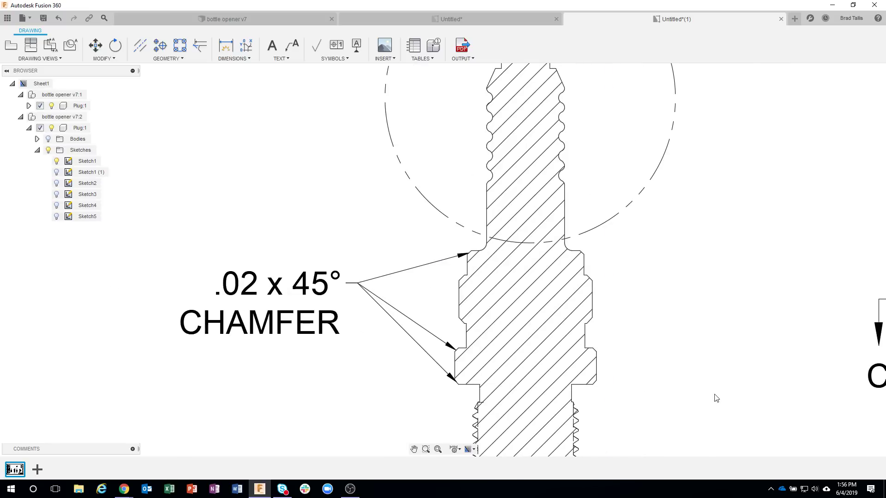
{"action": "mouse_move", "coordinate": [714, 398]}
{"action": "middle_mouse_down"}
{"action": "mouse_move", "coordinate": [628, 372]}
{"action": "mouse_move", "coordinate": [614, 309]}
{"action": "middle_mouse_up"}
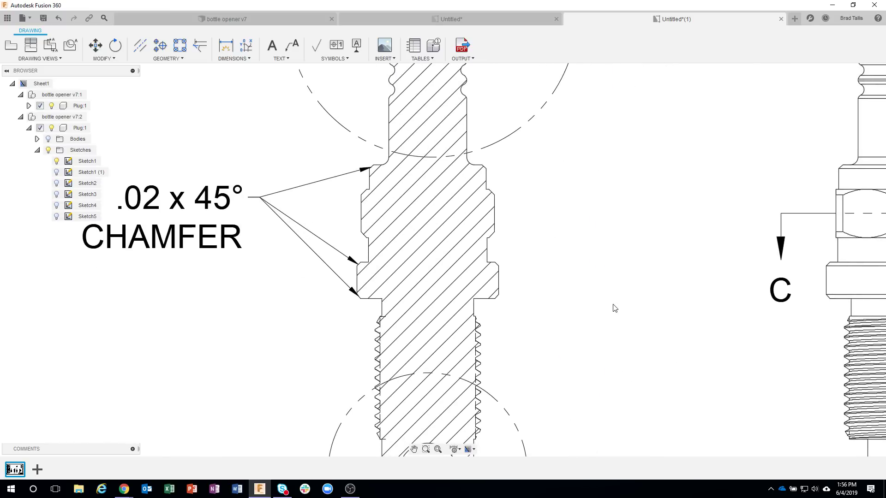
{"action": "left_click", "coordinate": [292, 45]}
{"action": "scroll", "coordinate": [583, 288], "scroll_direction": "up", "scroll_amount": 2}
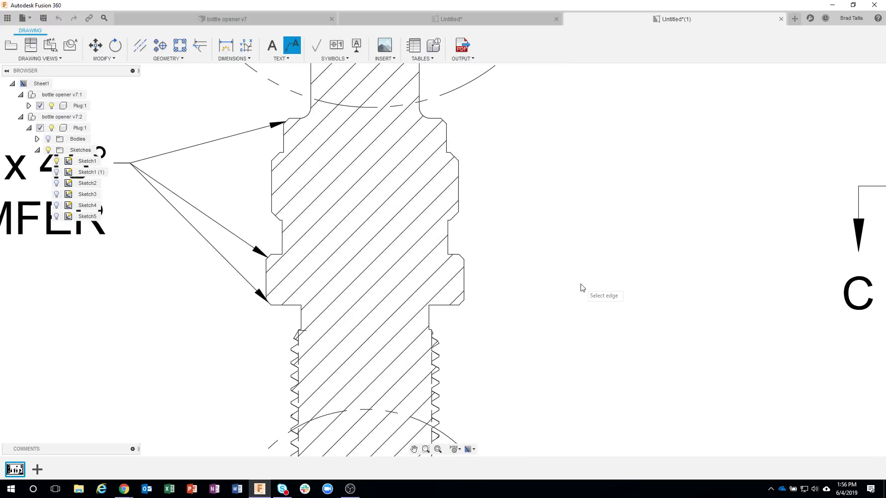
{"action": "left_click", "coordinate": [452, 156]}
{"action": "middle_click_drag", "start_coordinate": [476, 158], "coordinate": [508, 269]}
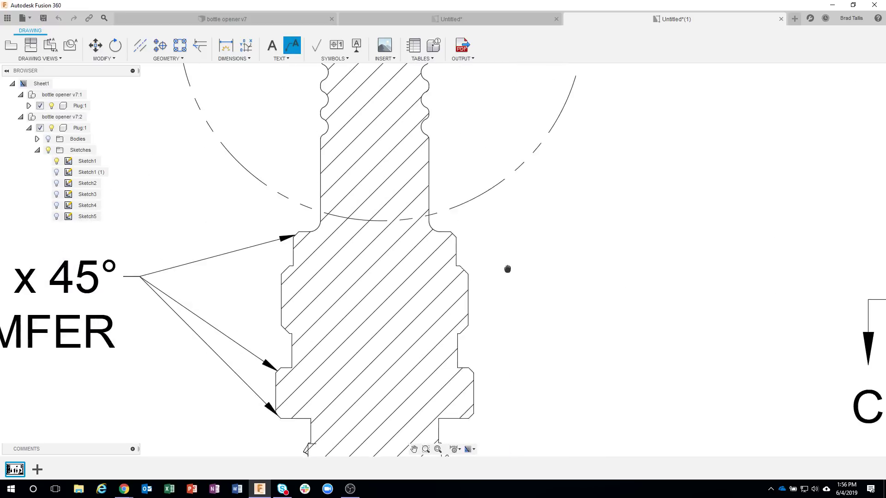
{"action": "left_click", "coordinate": [597, 240]}
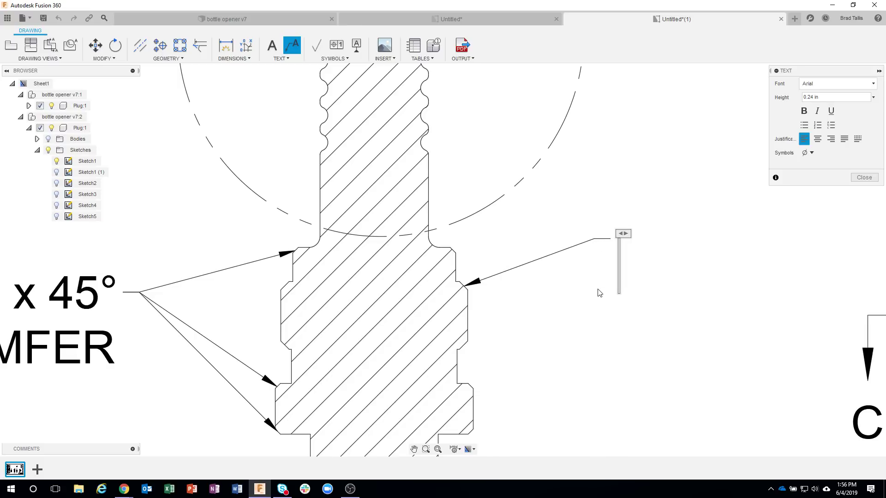
Step: Enter ".03 X 45°" with the degree symbol and "CHAMFER" on a second line, keep it left-justified, and finish the note
{"action": "type", "text": ".03"}
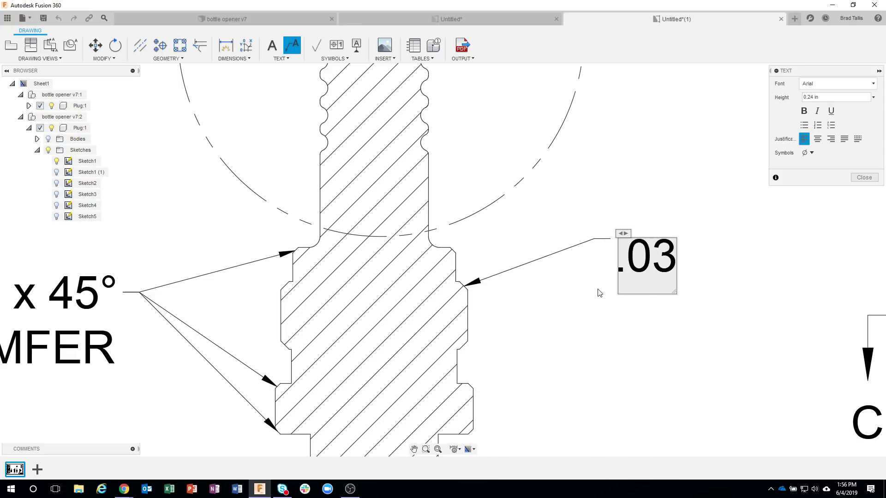
{"action": "type", "text": " X 45"}
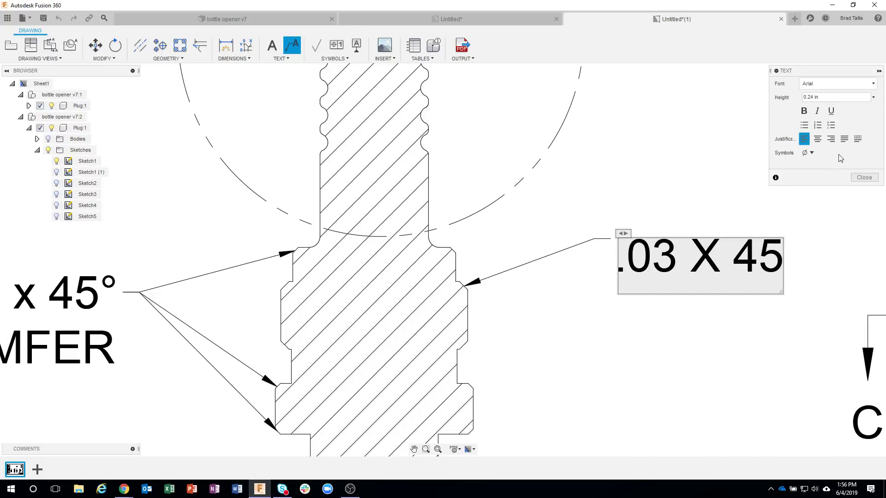
{"action": "left_click", "coordinate": [812, 152]}
{"action": "left_click", "coordinate": [835, 165]}
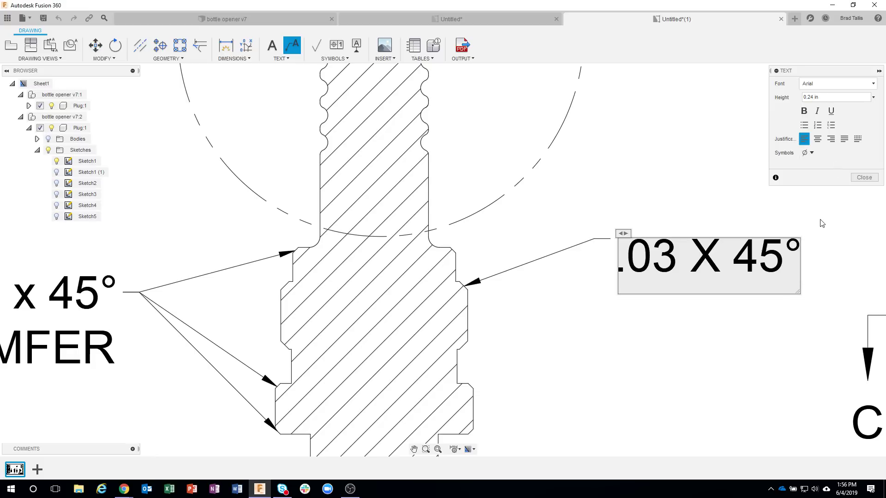
{"action": "key", "text": "Return"}
{"action": "type", "text": "CHAMFER"}
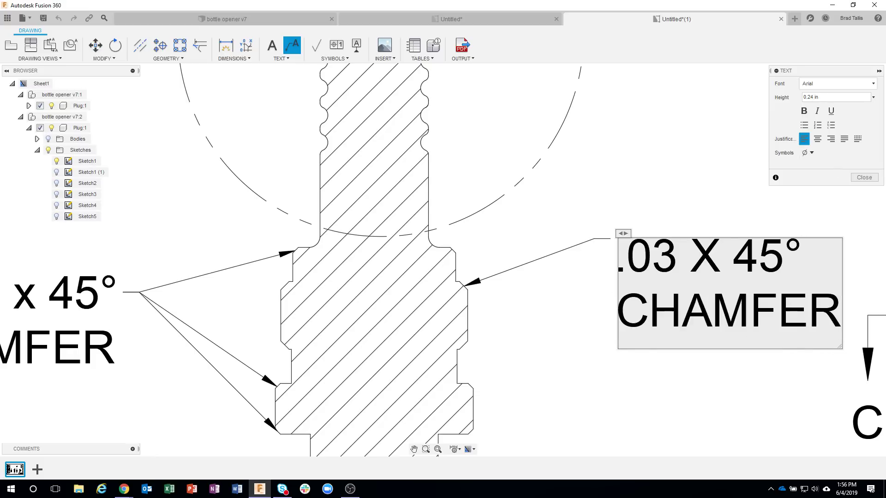
{"action": "left_click", "coordinate": [817, 138]}
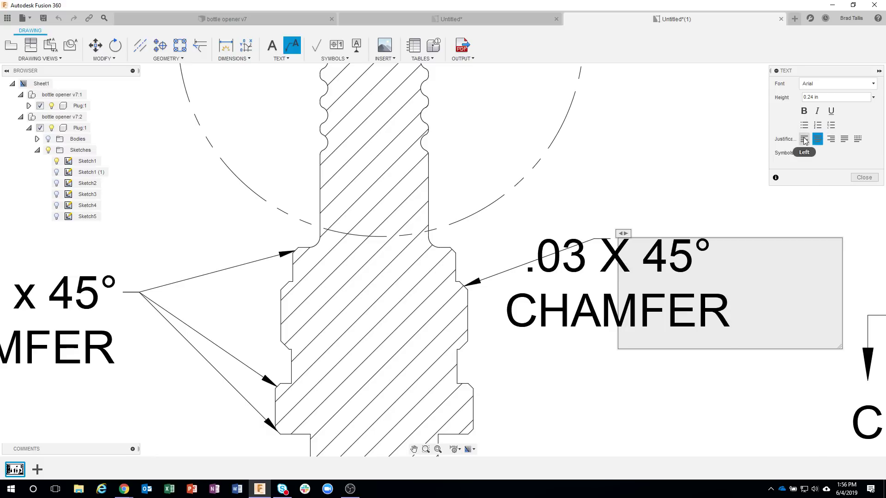
{"action": "left_click", "coordinate": [805, 139]}
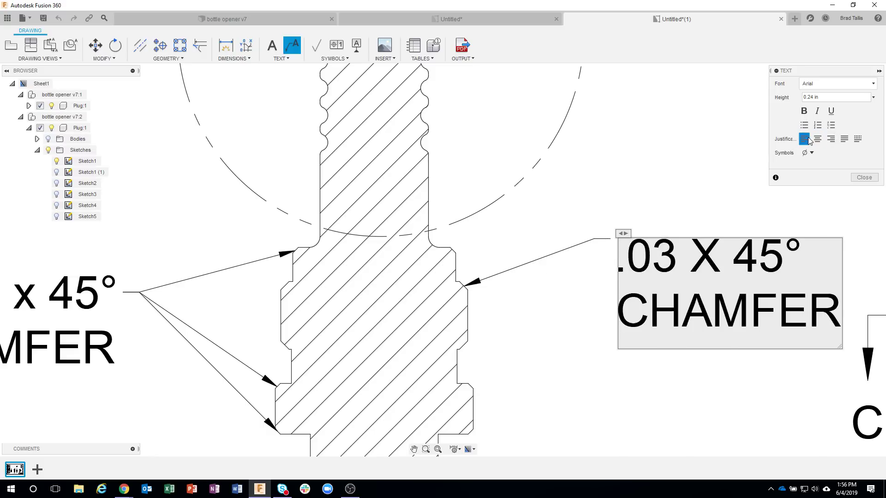
{"action": "left_click", "coordinate": [864, 178]}
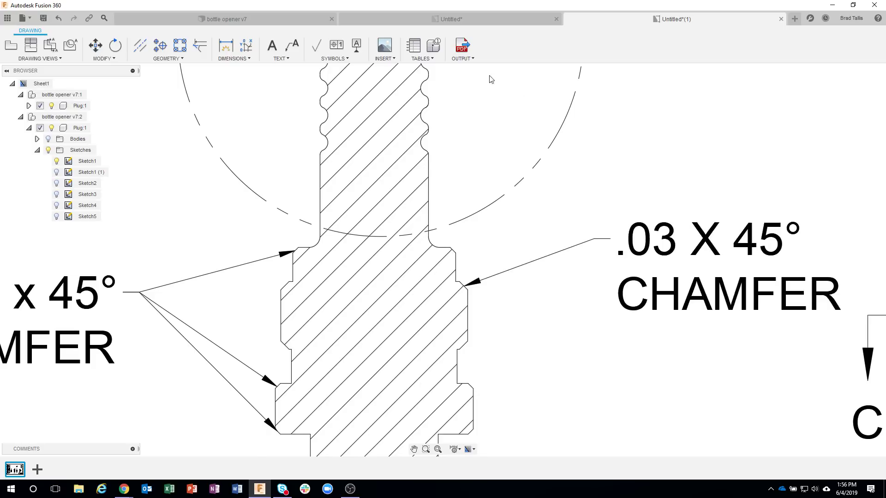
Step: Add a textless leader from the hex section's lower right chamfer to the bend of the .03 X 45° note
{"action": "left_click", "coordinate": [288, 46]}
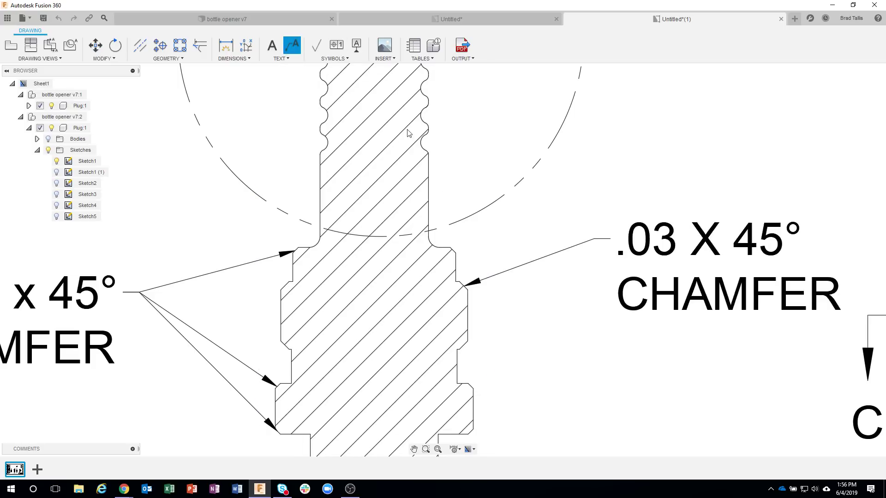
{"action": "left_click", "coordinate": [469, 341]}
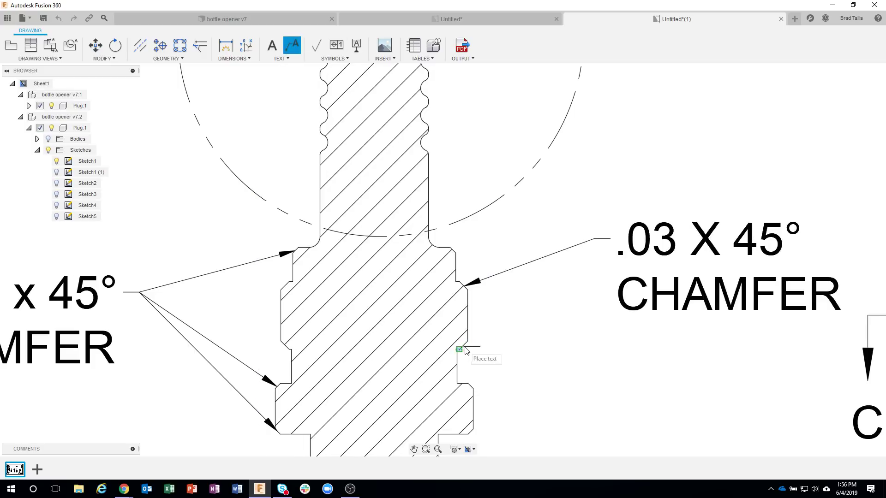
{"action": "left_click", "coordinate": [594, 240]}
{"action": "key", "text": "Return"}
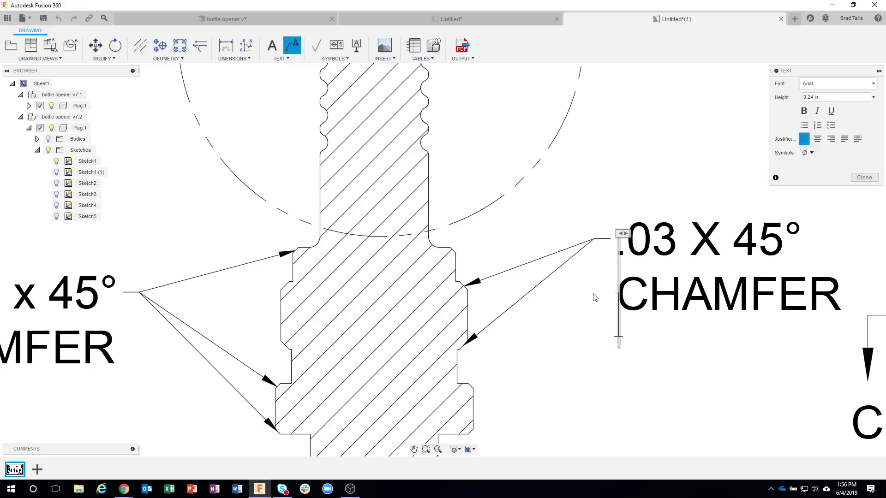
{"action": "left_click", "coordinate": [865, 178]}
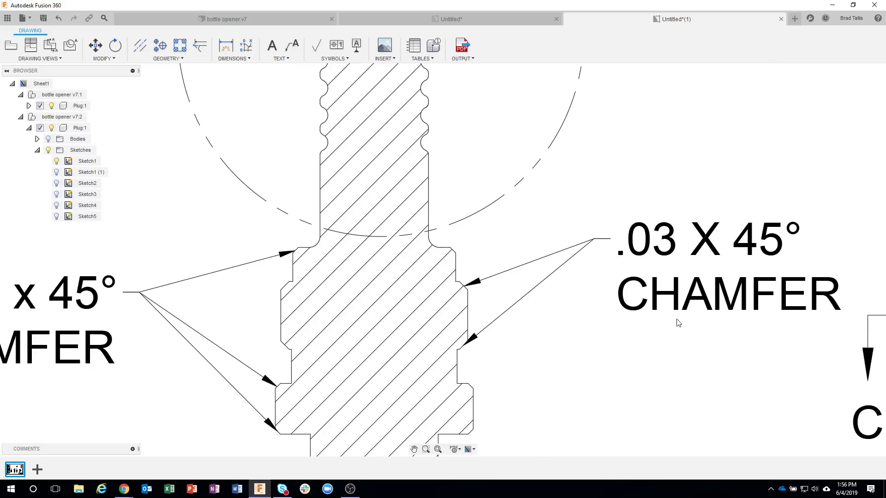
Step: Compare the whole sheet with the finished reference drawing to identify the remaining views and their chamfer, radius and thread notes
{"action": "scroll", "coordinate": [679, 322], "scroll_direction": "down", "scroll_amount": 5}
{"action": "middle_click_drag", "start_coordinate": [660, 343], "coordinate": [628, 307]}
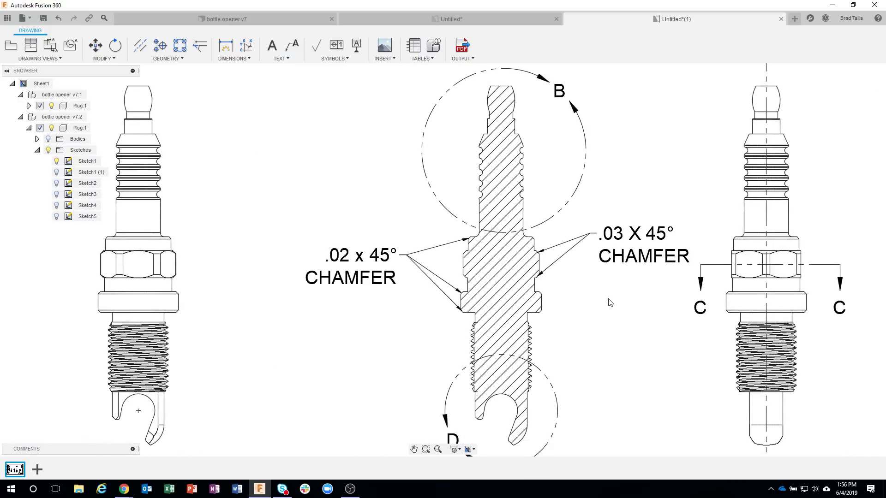
{"action": "scroll", "coordinate": [610, 303], "scroll_direction": "down", "scroll_amount": 2}
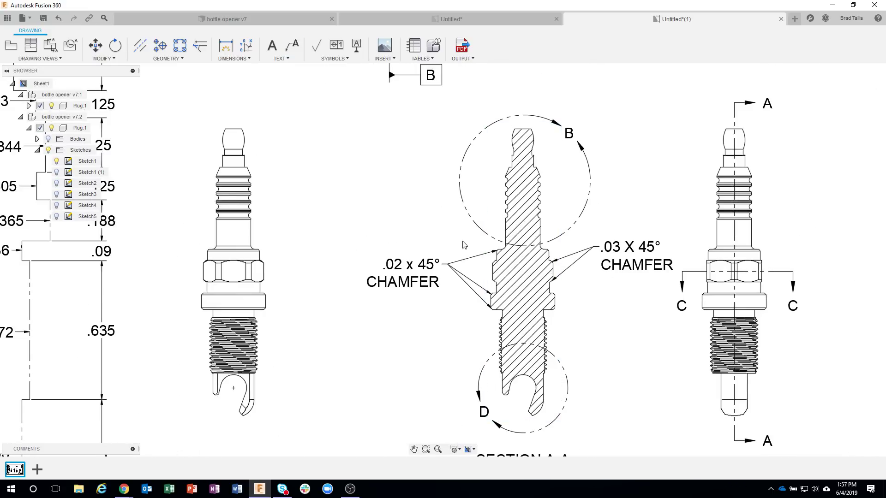
{"action": "mouse_move", "coordinate": [480, 223]}
{"action": "middle_mouse_down"}
{"action": "mouse_move", "coordinate": [473, 368]}
{"action": "mouse_move", "coordinate": [459, 312]}
{"action": "middle_mouse_up"}
{"action": "scroll", "coordinate": [465, 342], "scroll_direction": "down", "scroll_amount": 2}
{"action": "scroll", "coordinate": [465, 343], "scroll_direction": "down", "scroll_amount": 2}
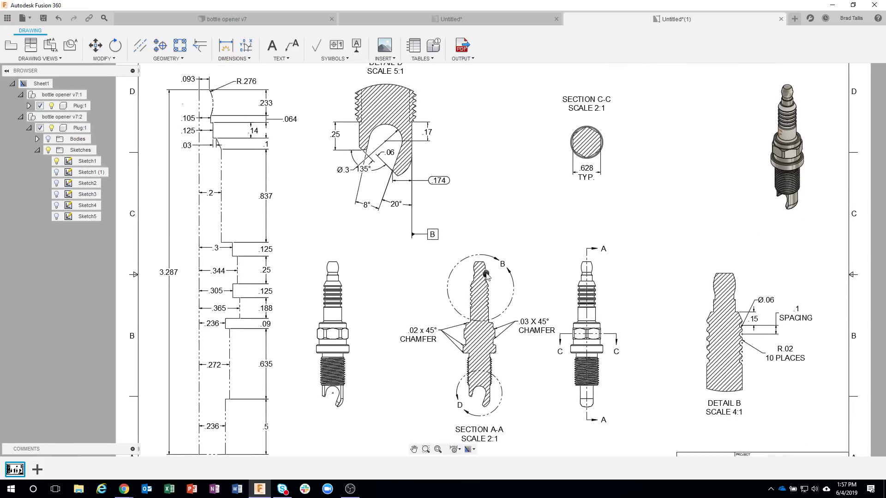
{"action": "left_click", "coordinate": [445, 22]}
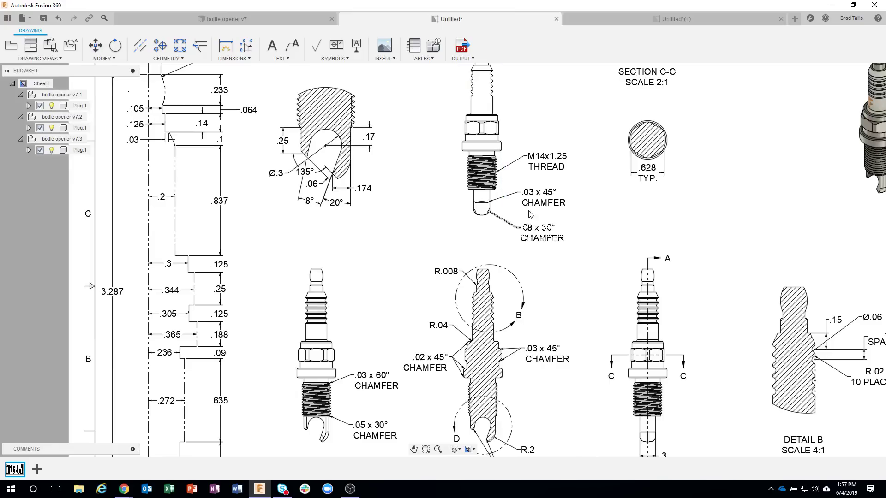
{"action": "scroll", "coordinate": [564, 115], "scroll_direction": "down", "scroll_amount": 2}
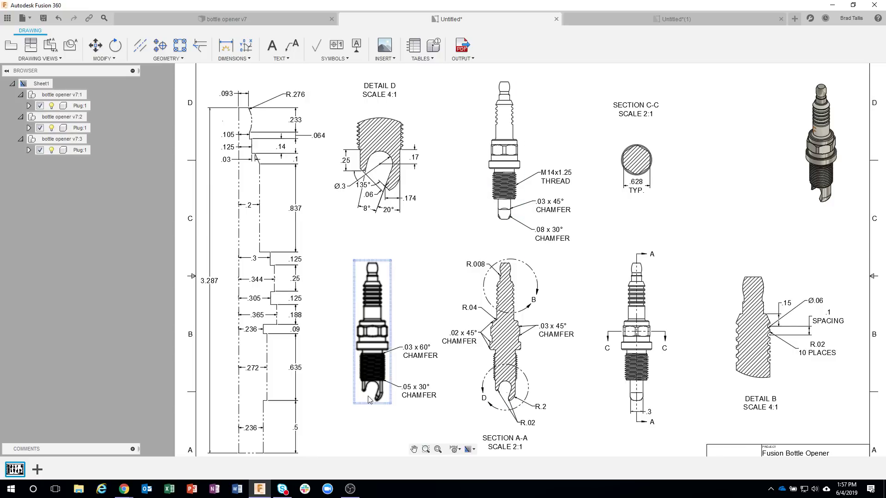
Step: Back in the working drawing, place a new 2:1 base view with the RIGHT named orientation between Detail D and Section C-C
{"action": "left_click", "coordinate": [646, 20]}
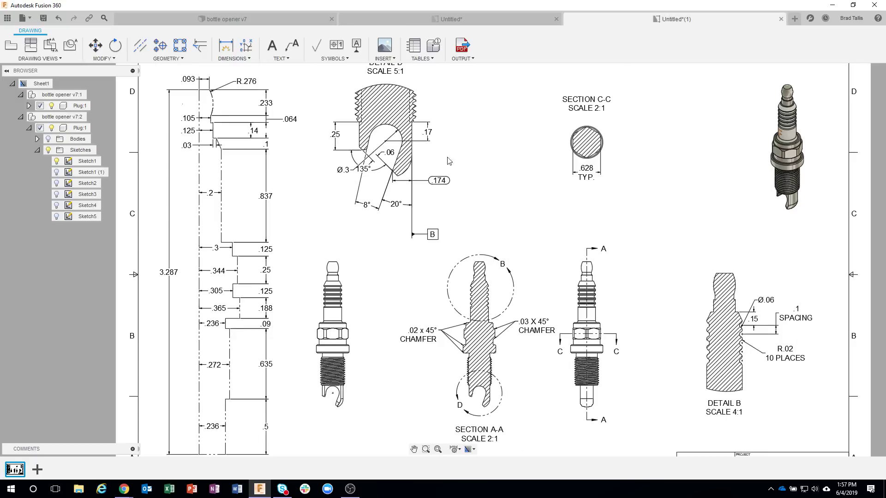
{"action": "left_click", "coordinate": [10, 46]}
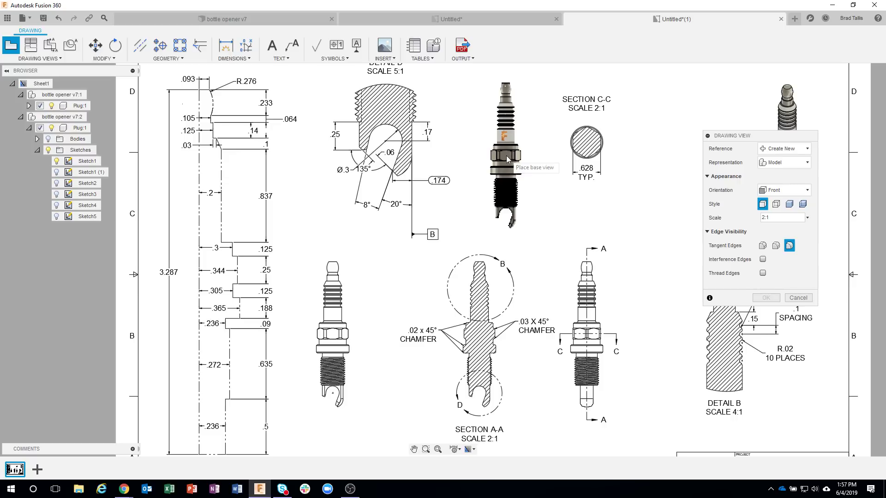
{"action": "middle_click_drag", "start_coordinate": [508, 156], "coordinate": [482, 199]}
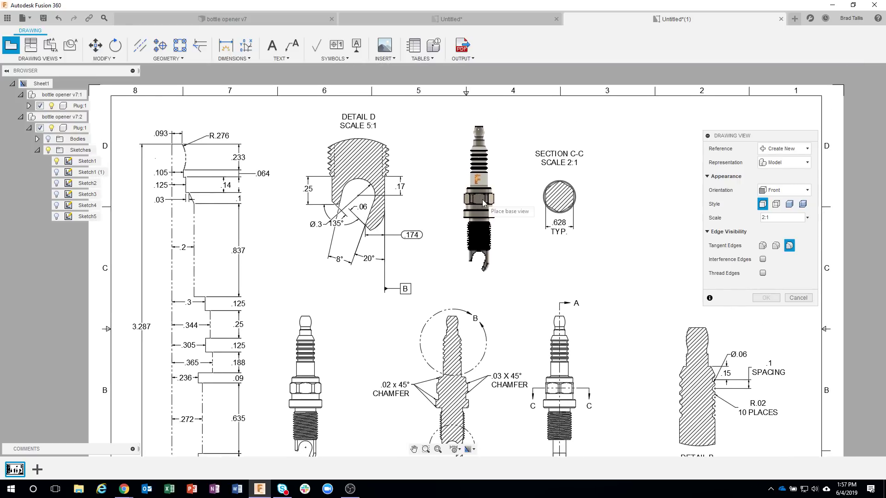
{"action": "left_click", "coordinate": [807, 191]}
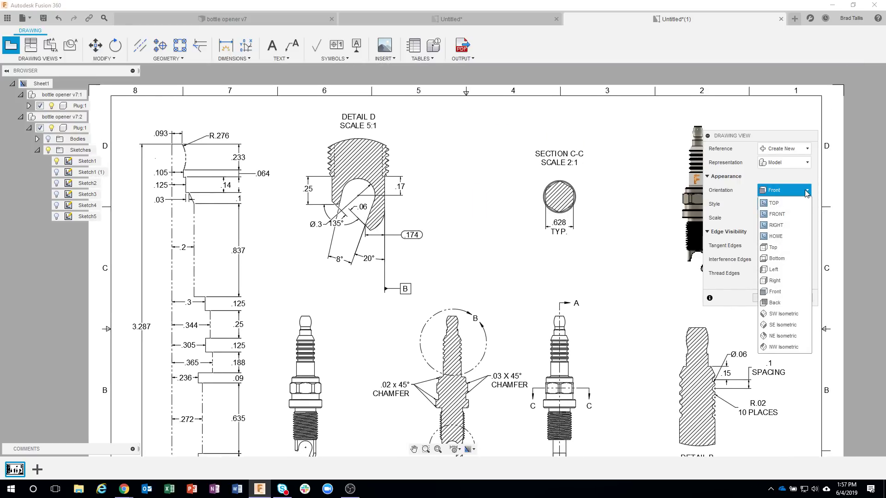
{"action": "left_click", "coordinate": [788, 227]}
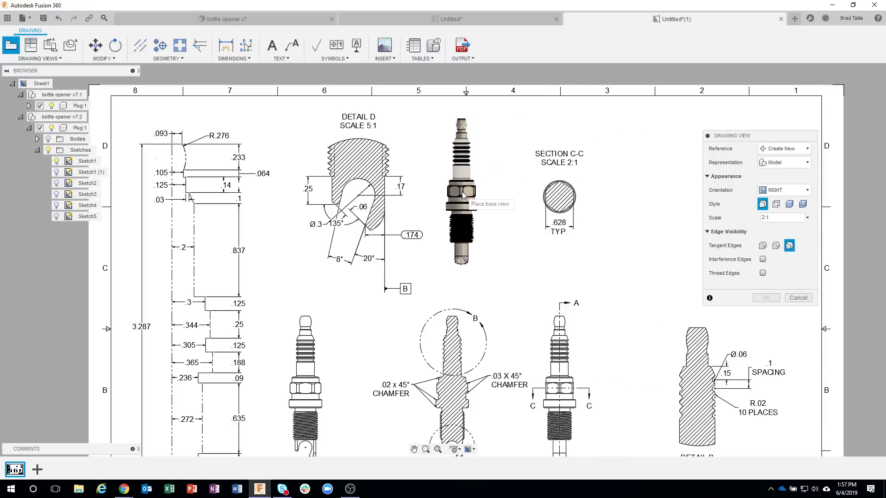
{"action": "left_click", "coordinate": [464, 190]}
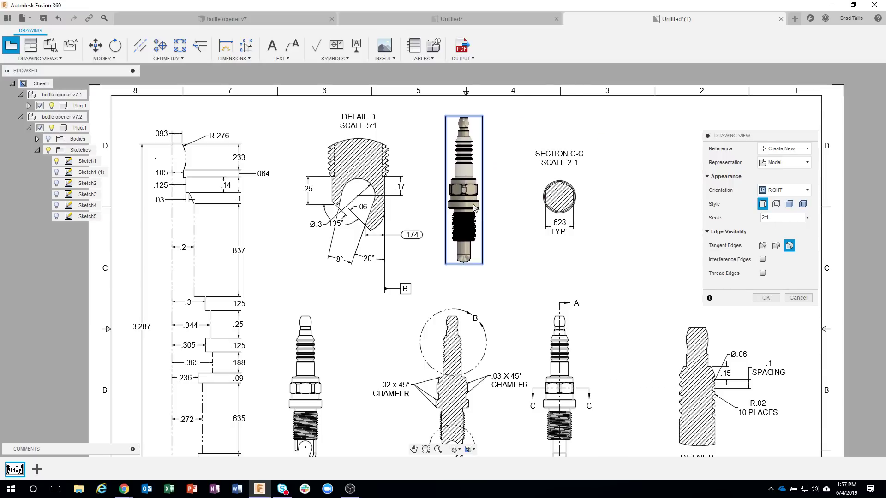
{"action": "left_click", "coordinate": [767, 299]}
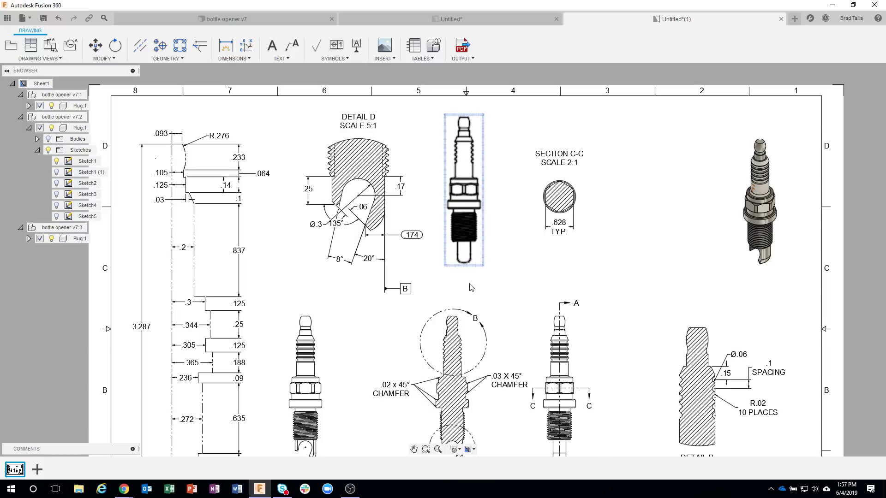
Step: Change the orientation of the base view between Detail D and Section C-C to Left
{"action": "middle_click_drag", "start_coordinate": [471, 286], "coordinate": [498, 226]}
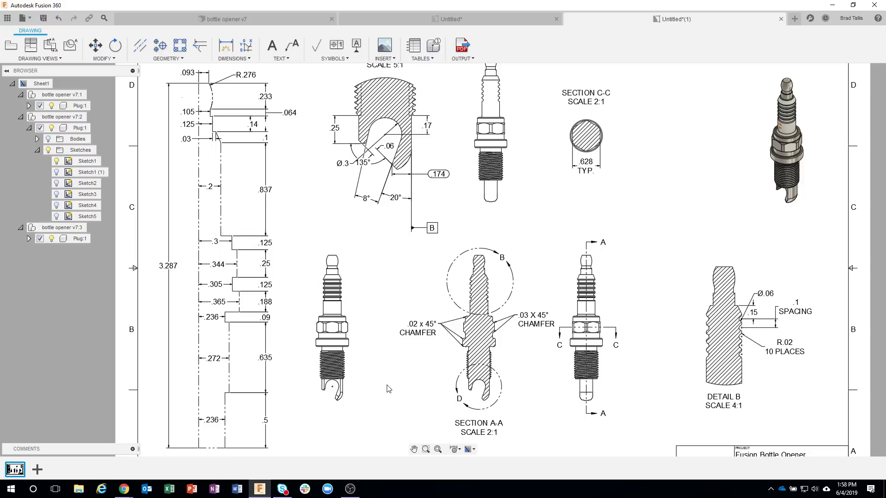
{"action": "middle_click_drag", "start_coordinate": [523, 196], "coordinate": [524, 230]}
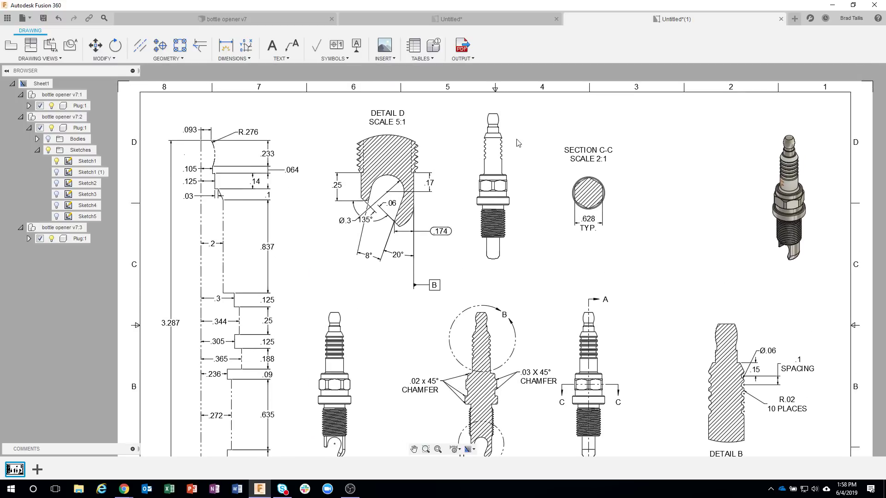
{"action": "left_click", "coordinate": [511, 125]}
{"action": "right_click", "coordinate": [511, 126]}
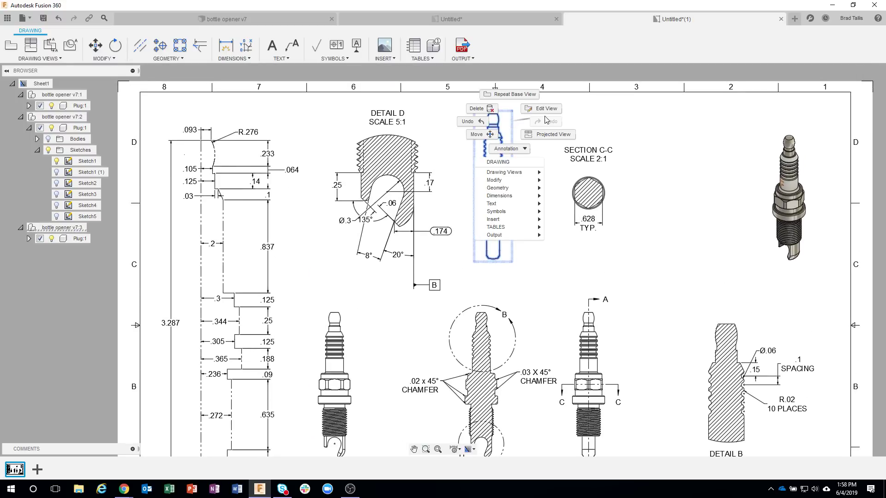
{"action": "left_click", "coordinate": [546, 112]}
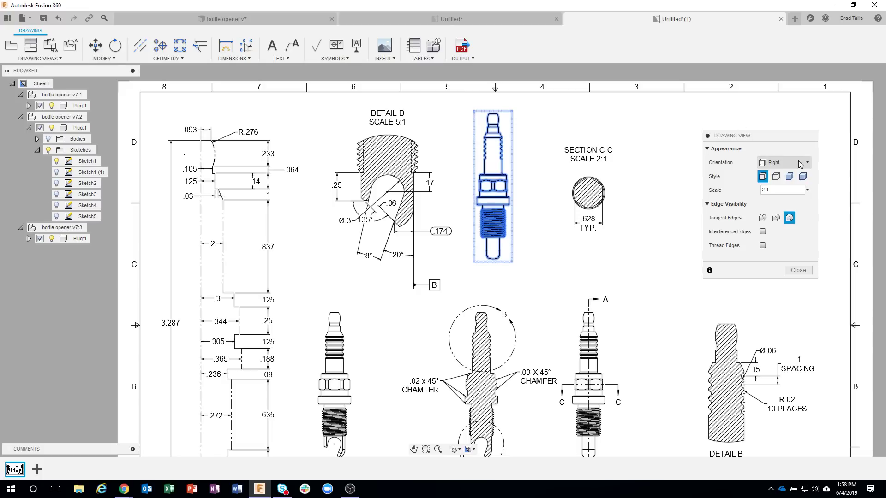
{"action": "left_click", "coordinate": [788, 163]}
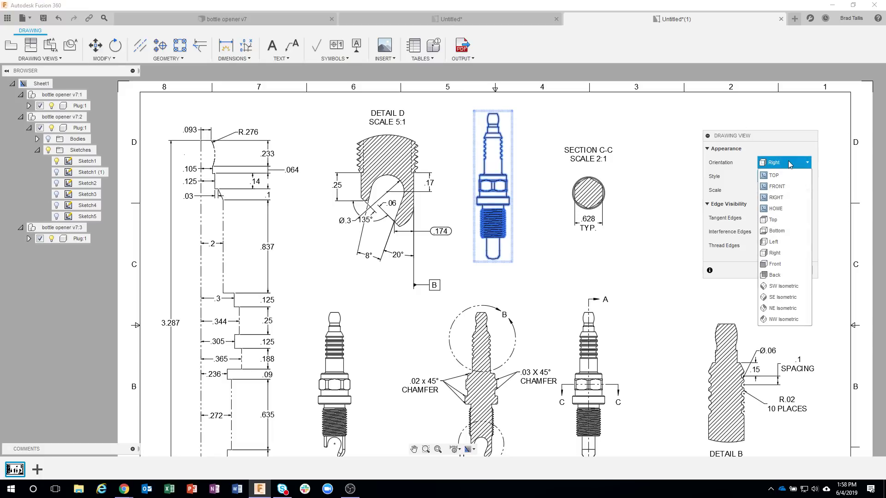
{"action": "left_click", "coordinate": [774, 242]}
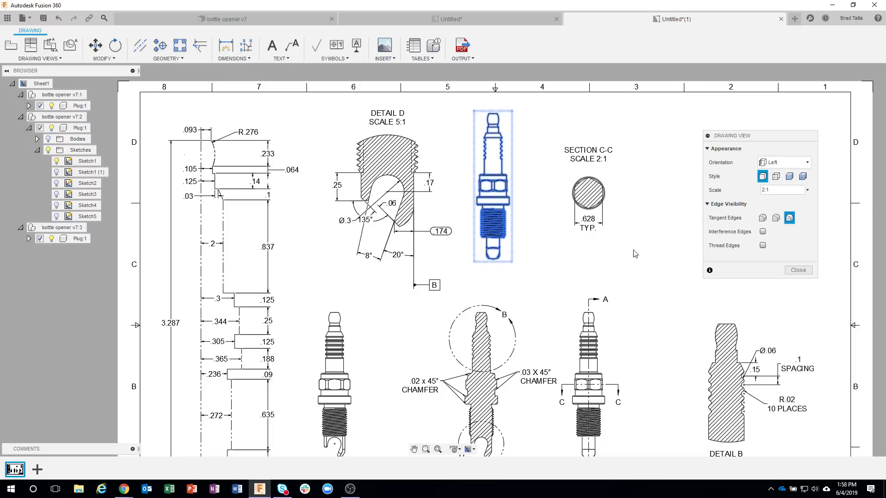
{"action": "left_click", "coordinate": [798, 271]}
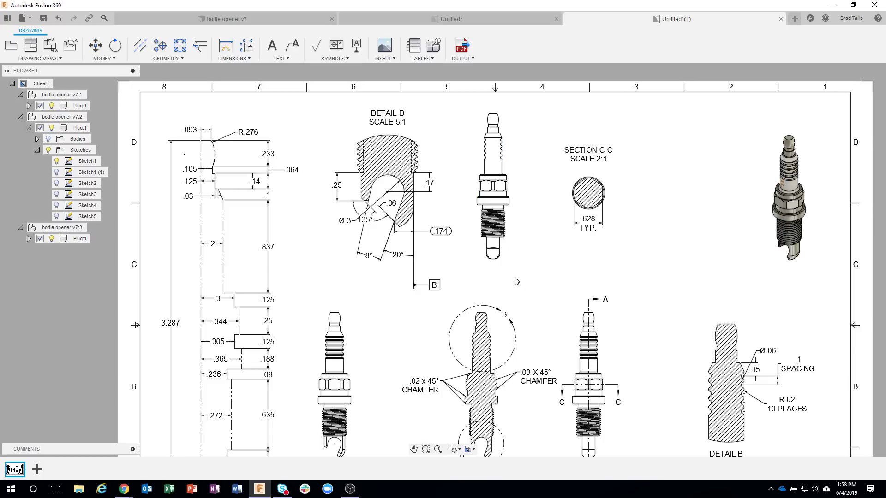
Step: Add a leader note reading .03 X 45 to the chamfer near the lower tip of the view between Detail D and Section C-C
{"action": "scroll", "coordinate": [516, 281], "scroll_direction": "up", "scroll_amount": 10}
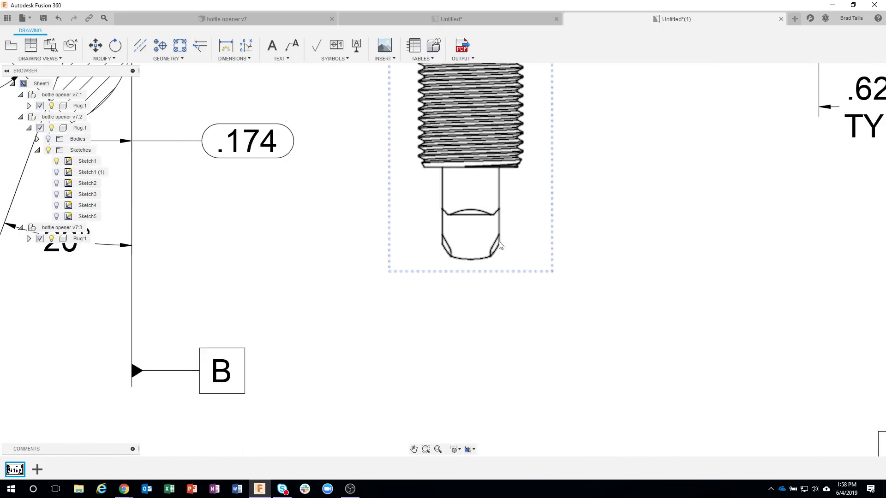
{"action": "scroll", "coordinate": [591, 258], "scroll_direction": "up", "scroll_amount": 4}
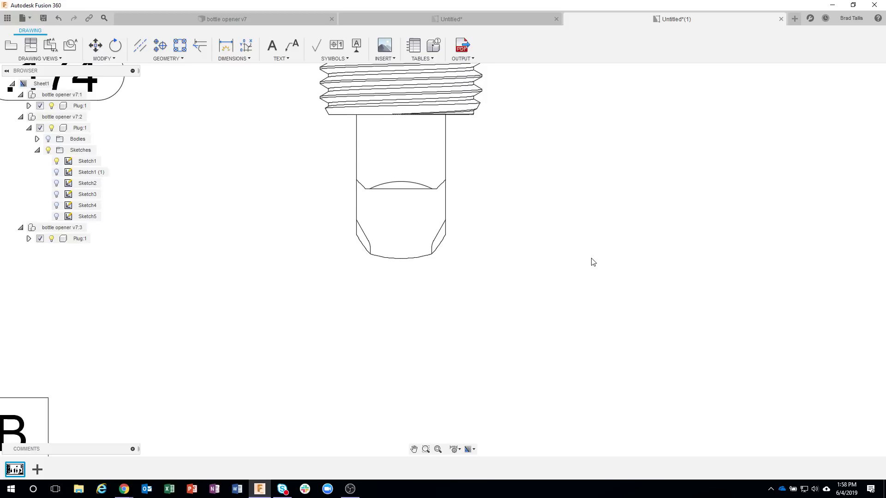
{"action": "left_click", "coordinate": [292, 45]}
{"action": "left_click", "coordinate": [442, 186]}
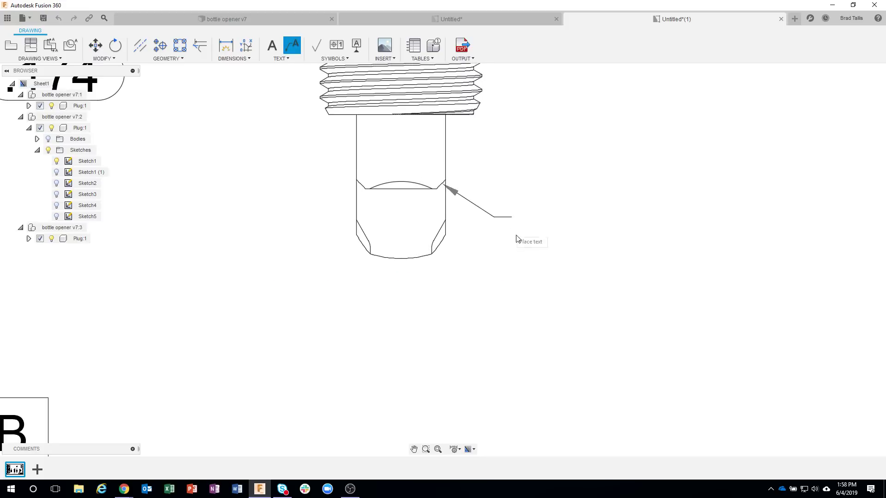
{"action": "left_click", "coordinate": [613, 271]}
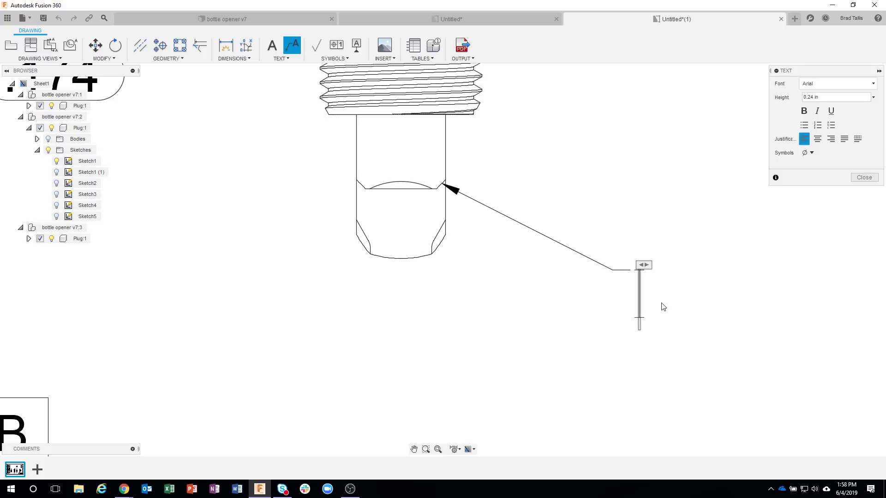
{"action": "type", "text": ".03"}
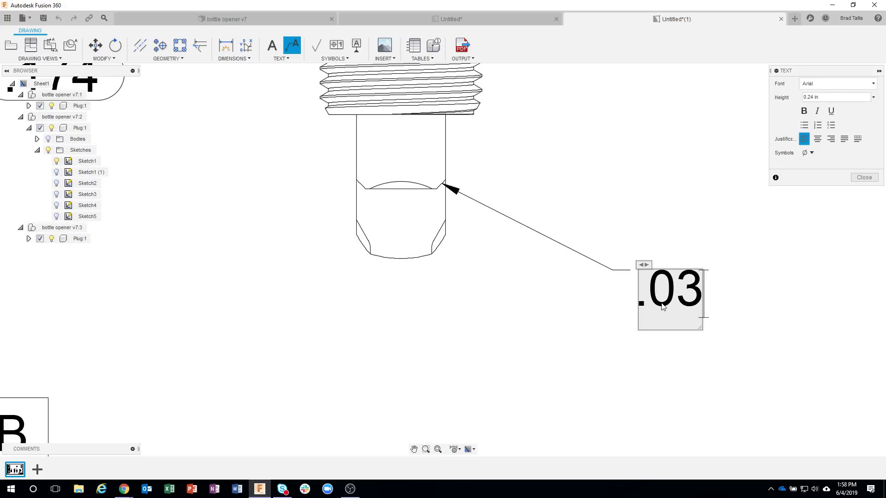
{"action": "type", "text": " X 45"}
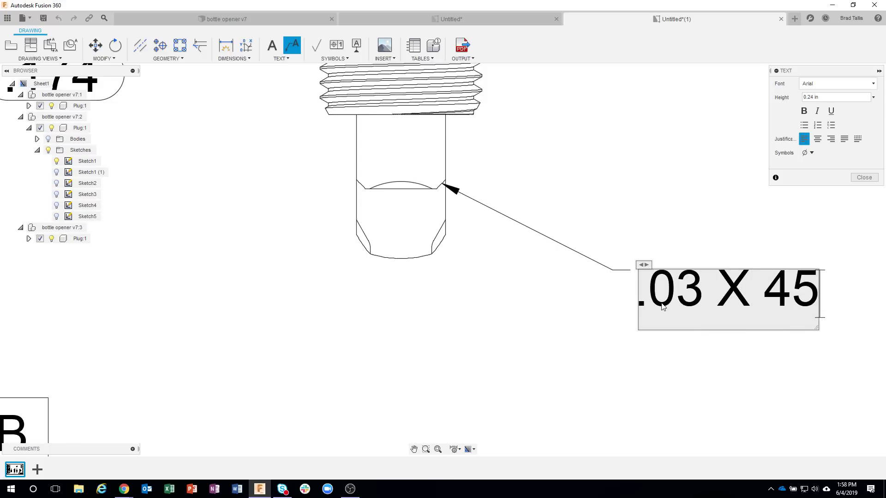
{"action": "left_click", "coordinate": [854, 182]}
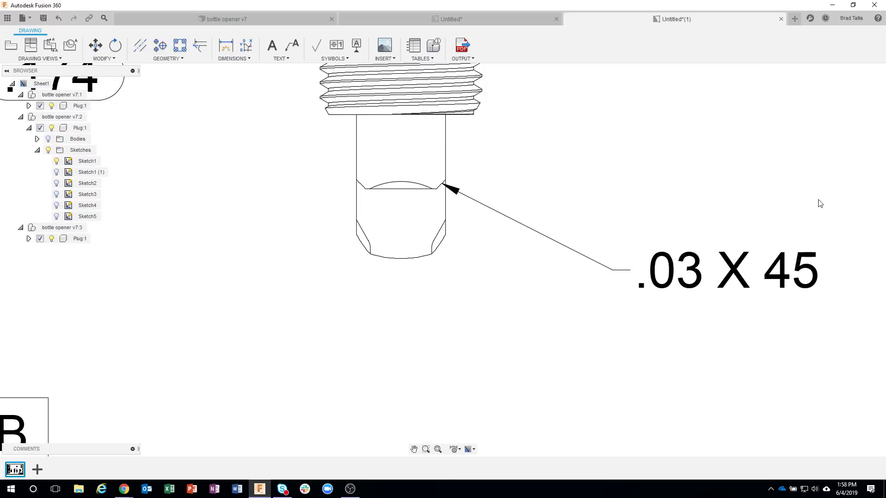
Step: Review the style, scale and edge visibility settings of the shaded isometric view without altering them
{"action": "scroll", "coordinate": [636, 210], "scroll_direction": "down", "scroll_amount": 5}
{"action": "scroll", "coordinate": [636, 210], "scroll_direction": "down", "scroll_amount": 3}
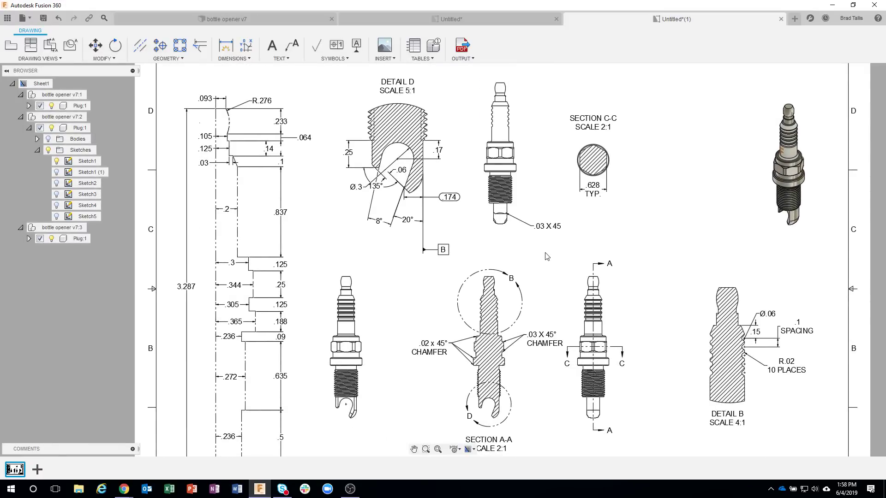
{"action": "scroll", "coordinate": [547, 257], "scroll_direction": "down", "scroll_amount": 2}
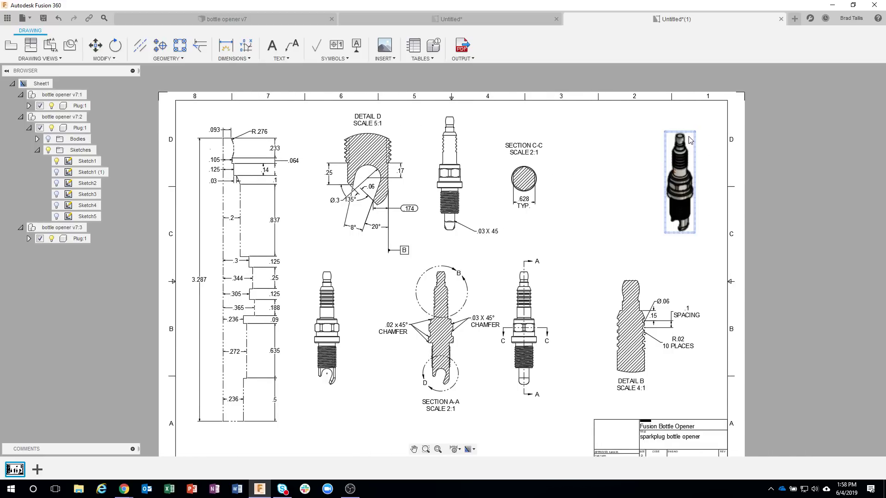
{"action": "left_click", "coordinate": [691, 138]}
{"action": "right_click", "coordinate": [691, 139]}
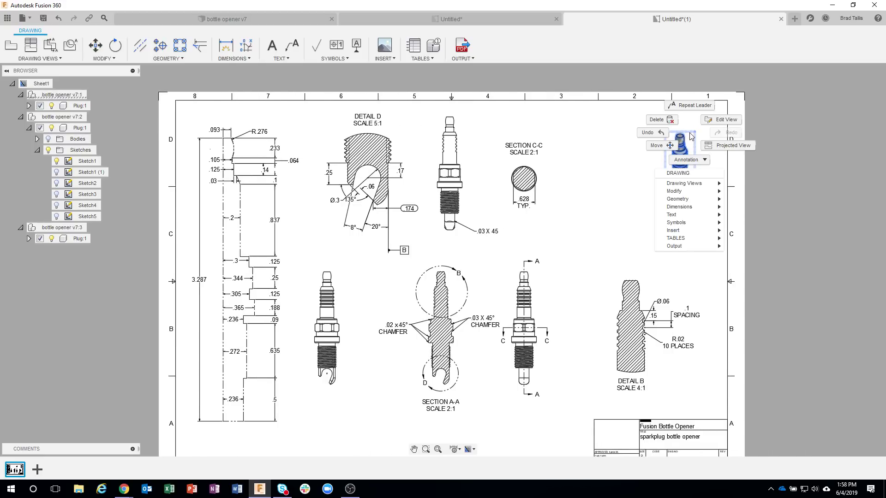
{"action": "left_click", "coordinate": [728, 125]}
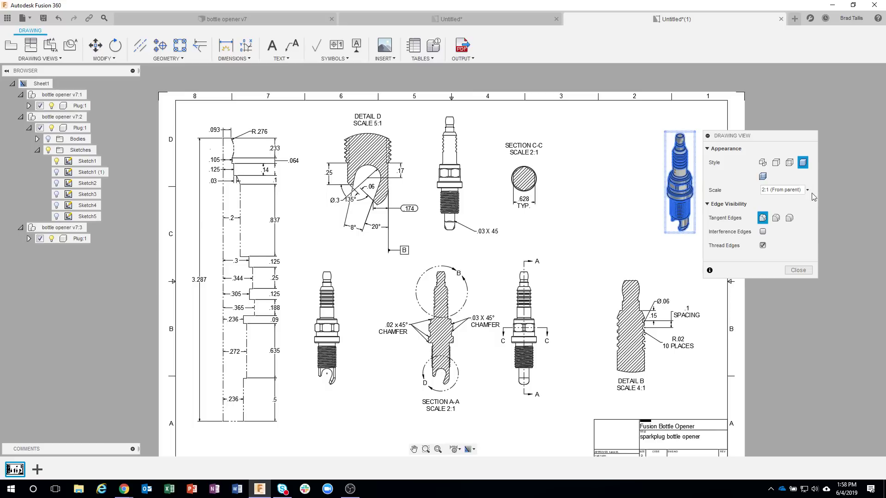
{"action": "left_click_drag", "start_coordinate": [816, 197], "coordinate": [847, 179]}
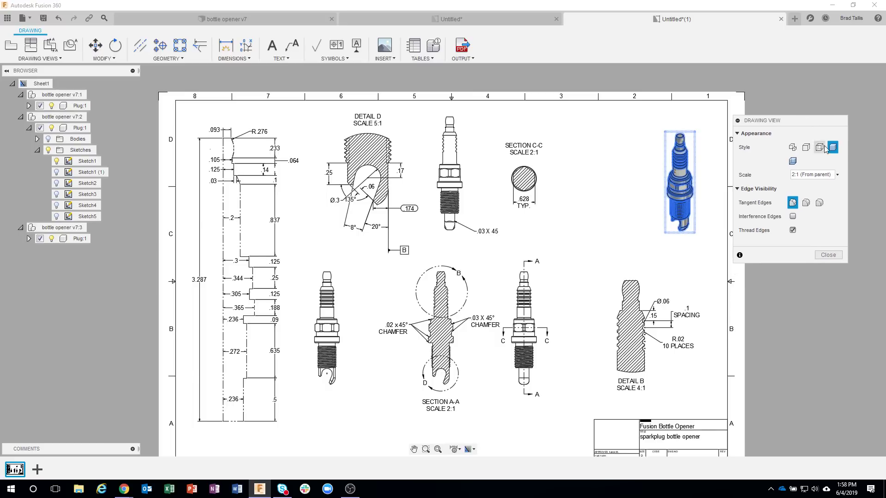
{"action": "left_click", "coordinate": [829, 255]}
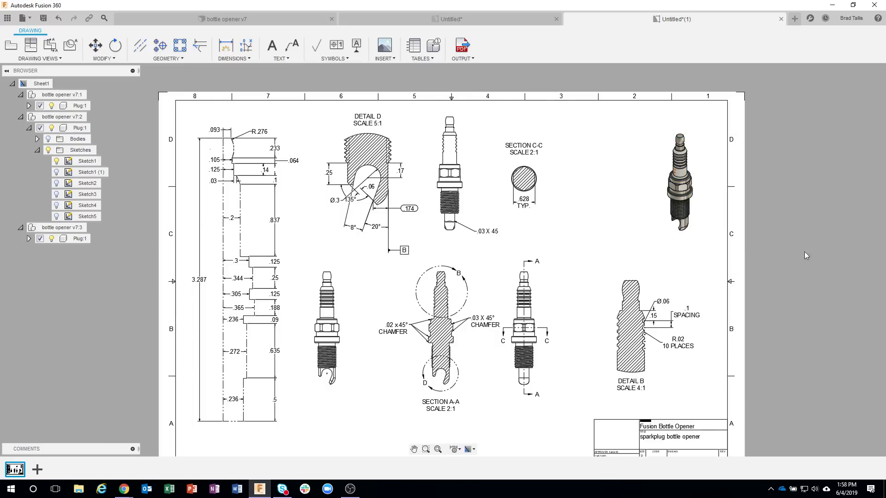
{"action": "right_click", "coordinate": [697, 232]}
{"action": "left_click", "coordinate": [736, 219]}
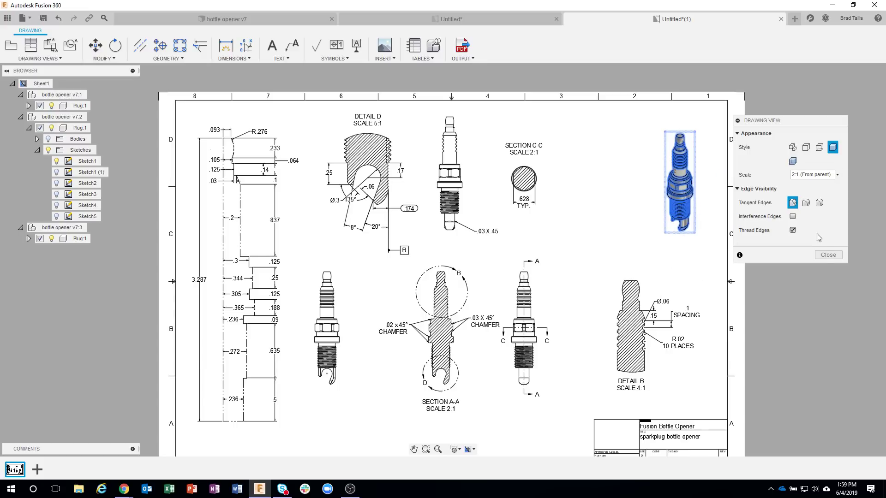
{"action": "left_click", "coordinate": [829, 255]}
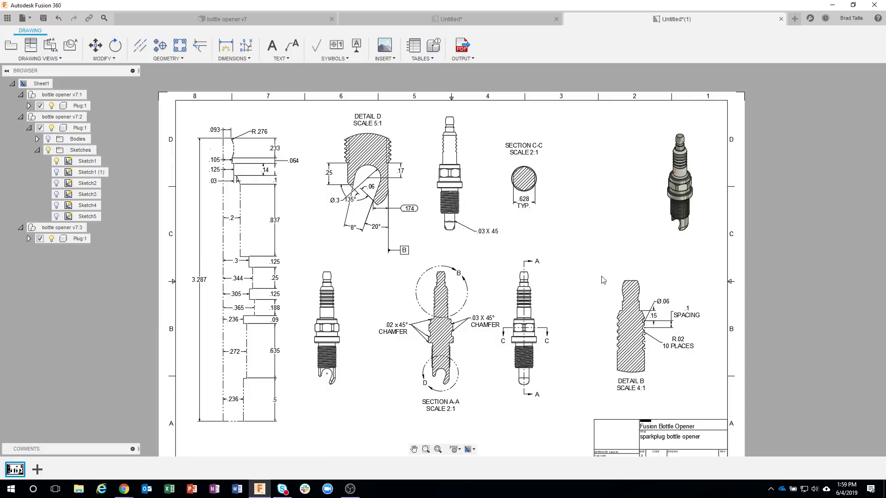
Step: In the bottle opener design, add a 0.015 in equal-distance chamfer to the circular edge at the plug's upper end
{"action": "left_click", "coordinate": [243, 20]}
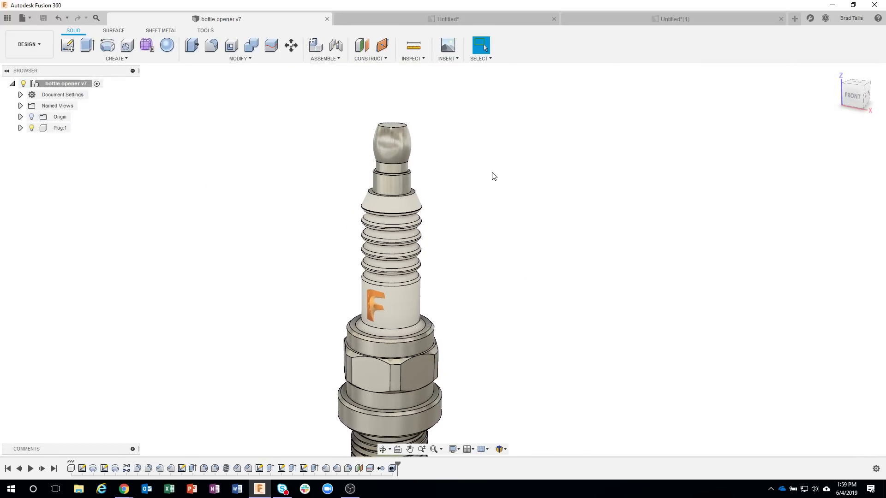
{"action": "scroll", "coordinate": [422, 106], "scroll_direction": "up", "scroll_amount": 5}
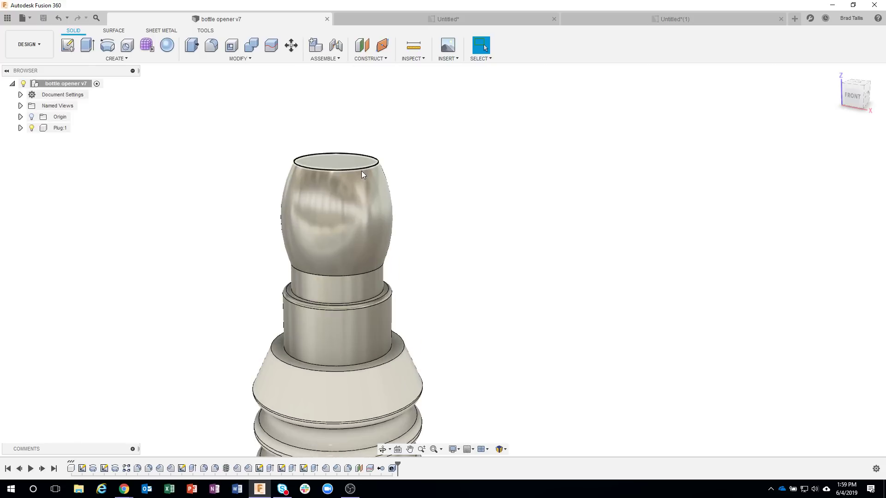
{"action": "left_click", "coordinate": [362, 171]}
{"action": "right_click", "coordinate": [361, 171]}
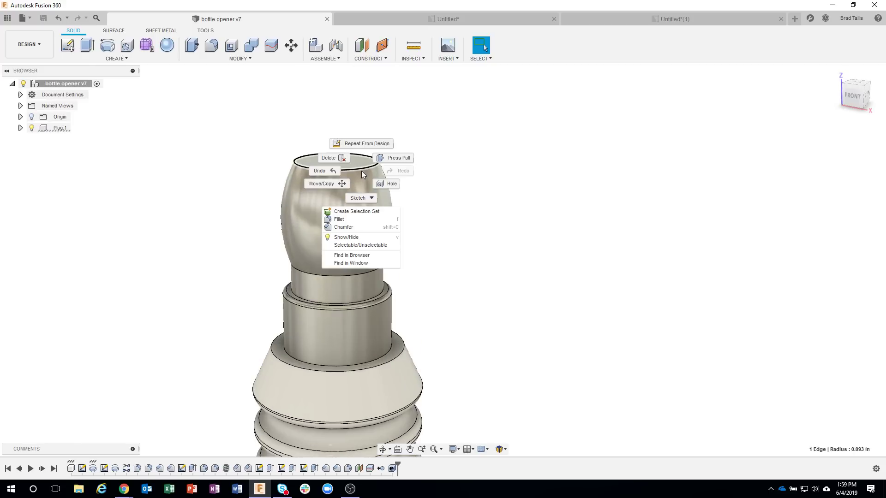
{"action": "left_click", "coordinate": [351, 228]}
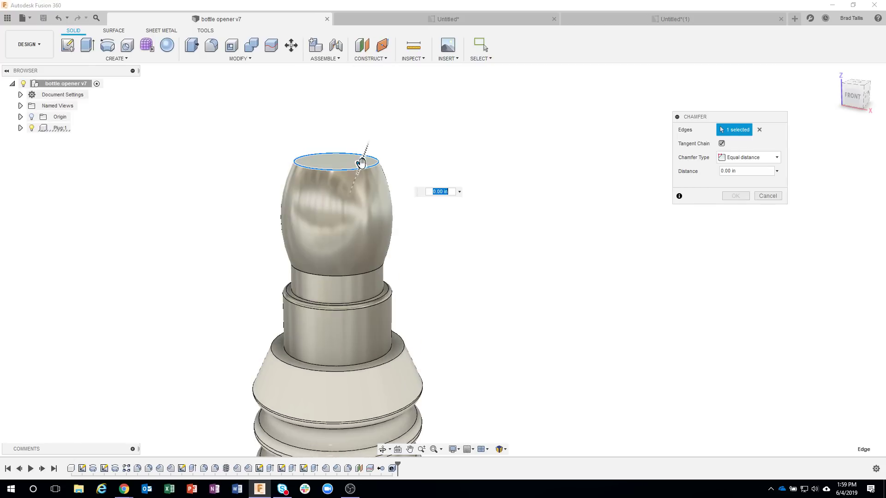
{"action": "left_click_drag", "start_coordinate": [362, 162], "coordinate": [360, 166]}
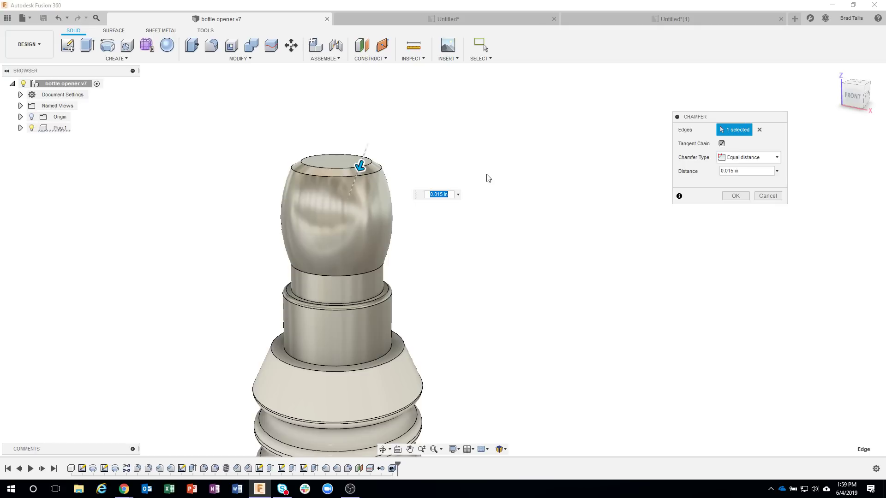
{"action": "left_click", "coordinate": [735, 196]}
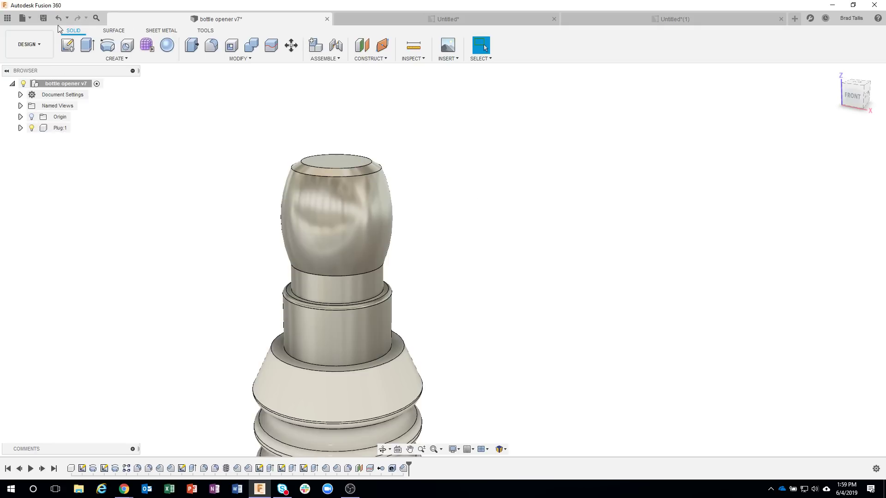
Step: Save the design as a new version with a description noting that a small chamfer was added
{"action": "left_click", "coordinate": [44, 19]}
{"action": "left_click_drag", "start_coordinate": [459, 238], "coordinate": [401, 236]}
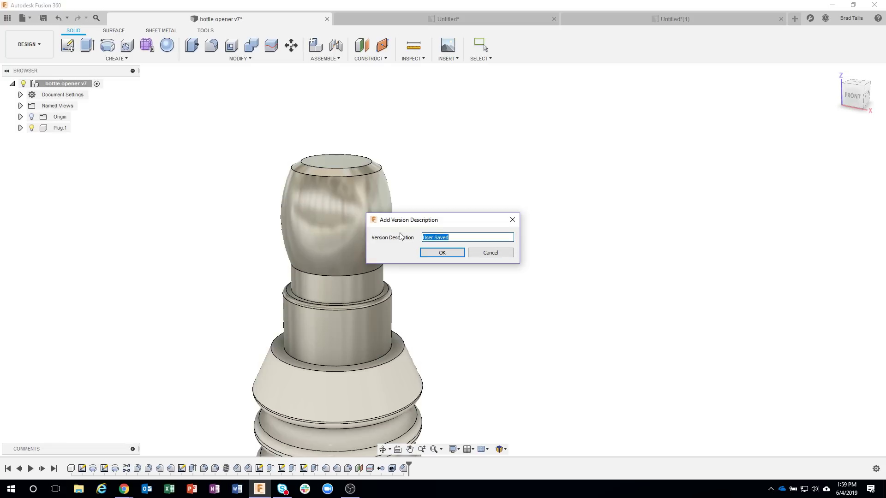
{"action": "type", "text": "A"}
{"action": "type", "text": "dded small chamf"}
{"action": "key", "text": "Return"}
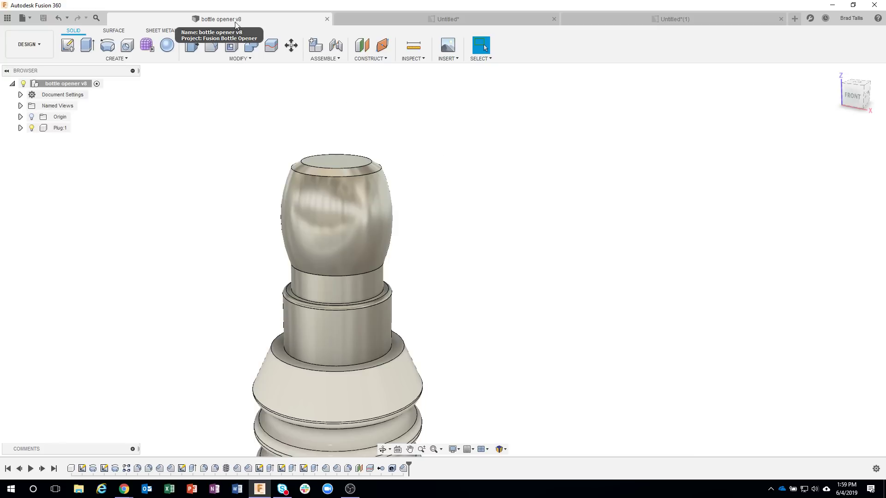
Step: Return to the working drawing and update it to the latest version of the referenced bottle opener design
{"action": "left_click", "coordinate": [621, 19]}
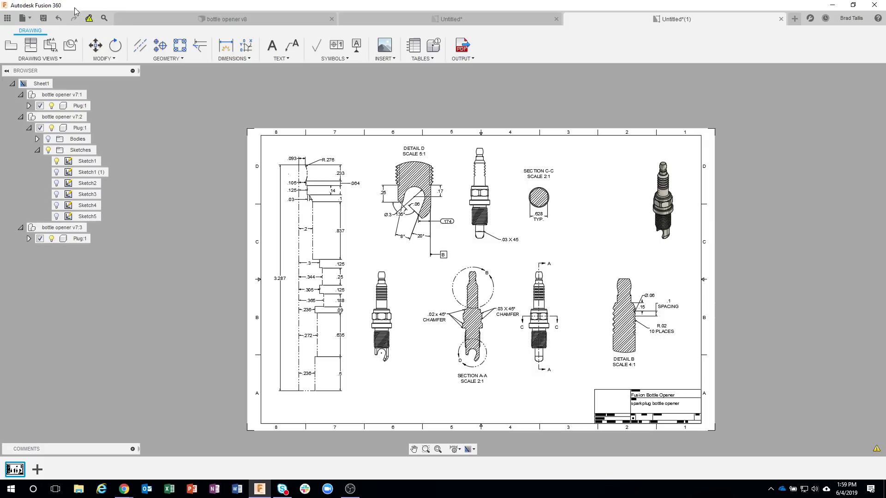
{"action": "scroll", "coordinate": [414, 135], "scroll_direction": "up", "scroll_amount": 10}
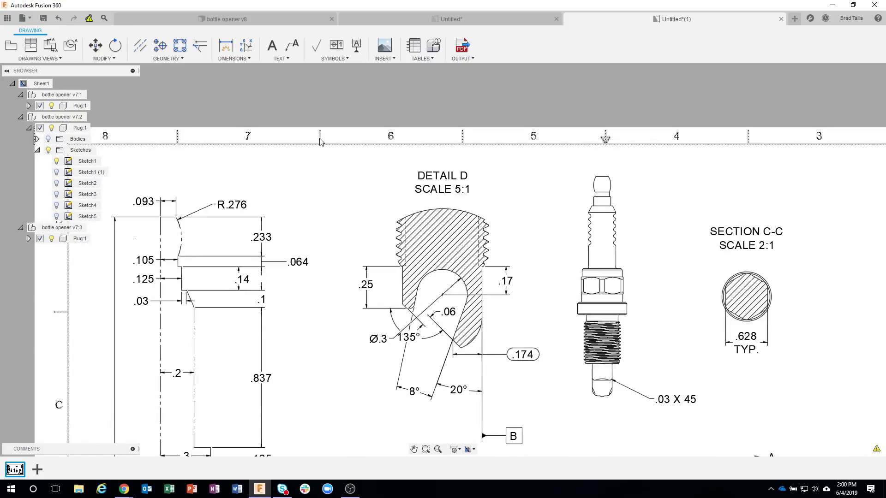
{"action": "middle_click_drag", "start_coordinate": [312, 135], "coordinate": [343, 150]}
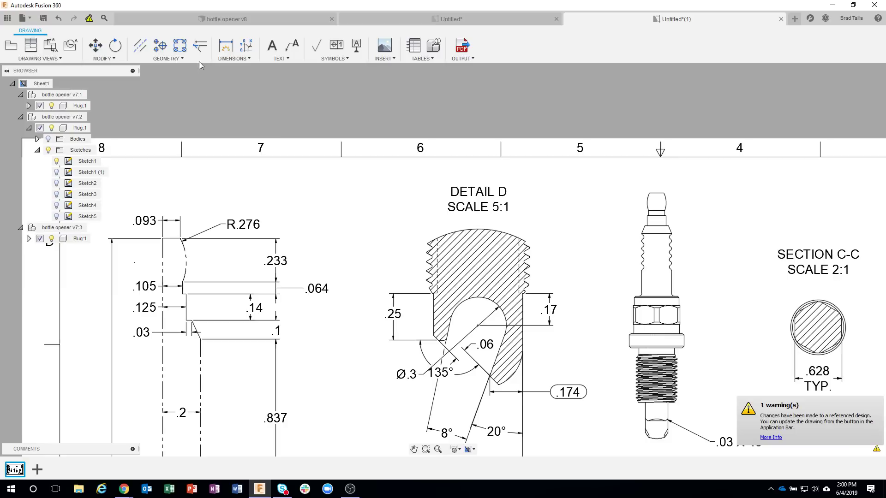
{"action": "left_click", "coordinate": [89, 19]}
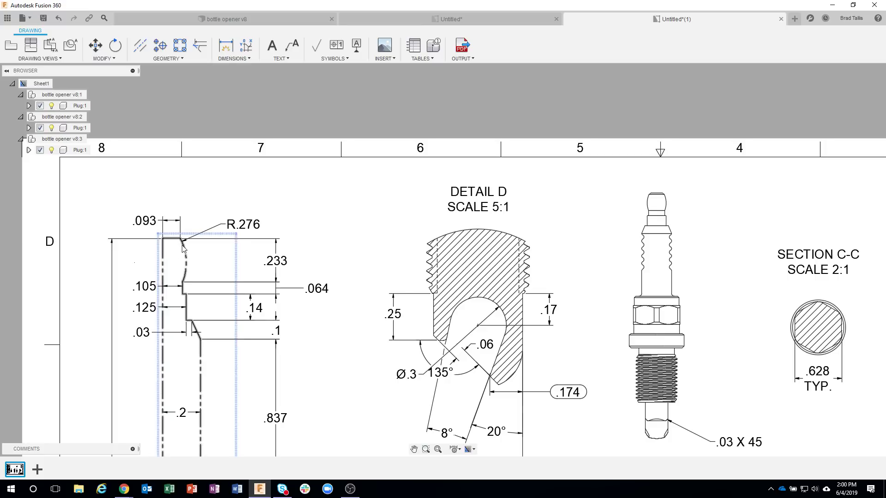
Step: Examine the plug's upper end in the isometric, section, front and Detail B views for the design change
{"action": "mouse_move", "coordinate": [595, 222]}
{"action": "middle_mouse_down"}
{"action": "mouse_move", "coordinate": [612, 217]}
{"action": "mouse_move", "coordinate": [403, 192]}
{"action": "middle_mouse_up"}
{"action": "scroll", "coordinate": [540, 253], "scroll_direction": "down", "scroll_amount": 4}
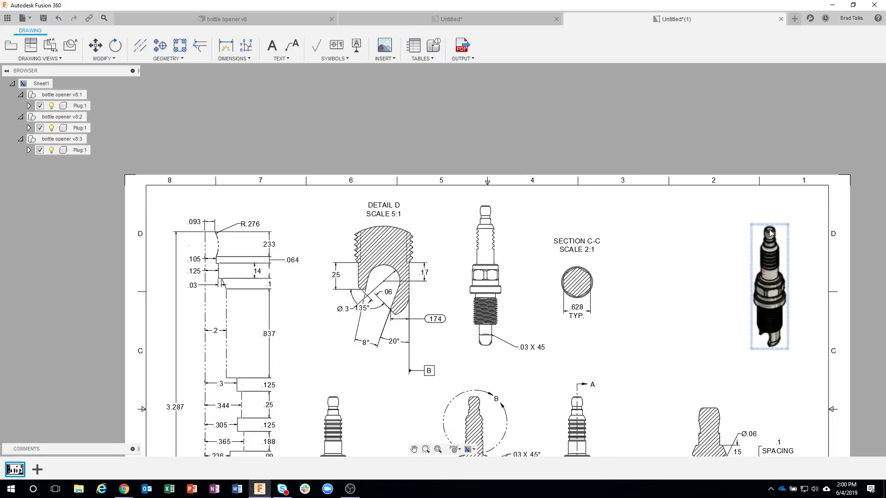
{"action": "scroll", "coordinate": [725, 270], "scroll_direction": "up", "scroll_amount": 5}
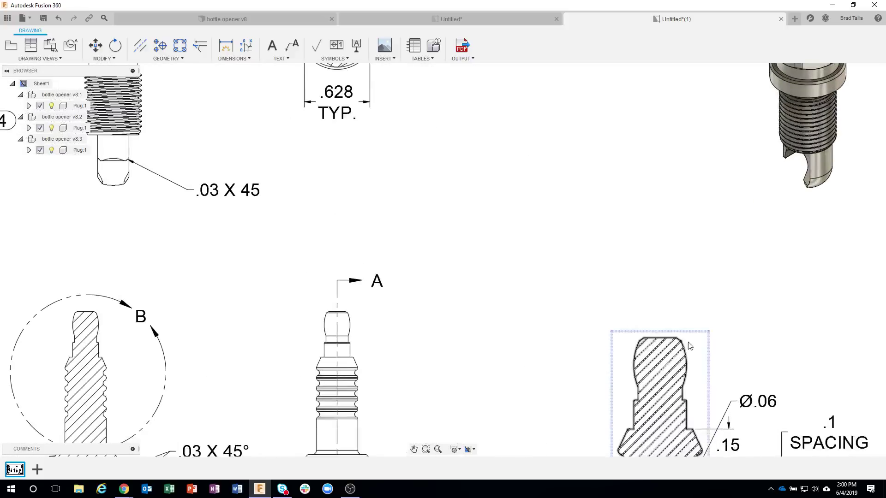
{"action": "scroll", "coordinate": [517, 337], "scroll_direction": "down", "scroll_amount": 2}
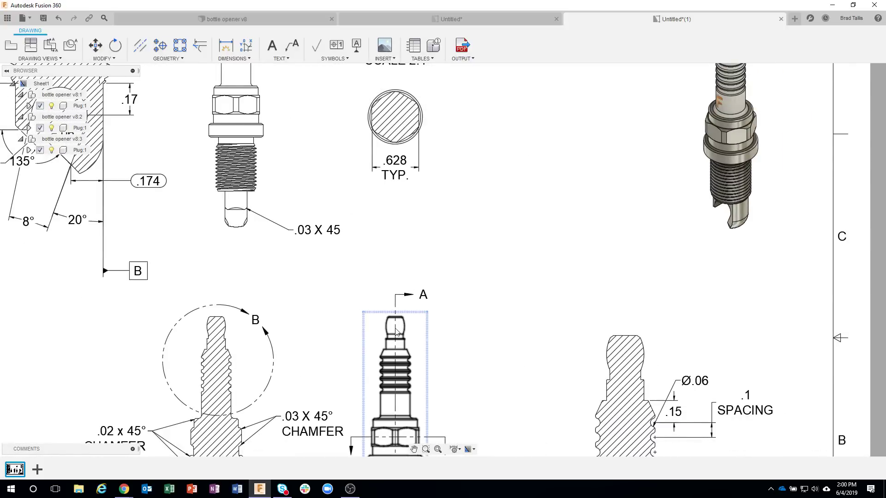
{"action": "scroll", "coordinate": [402, 276], "scroll_direction": "down", "scroll_amount": 3}
{"action": "scroll", "coordinate": [402, 276], "scroll_direction": "down", "scroll_amount": 3}
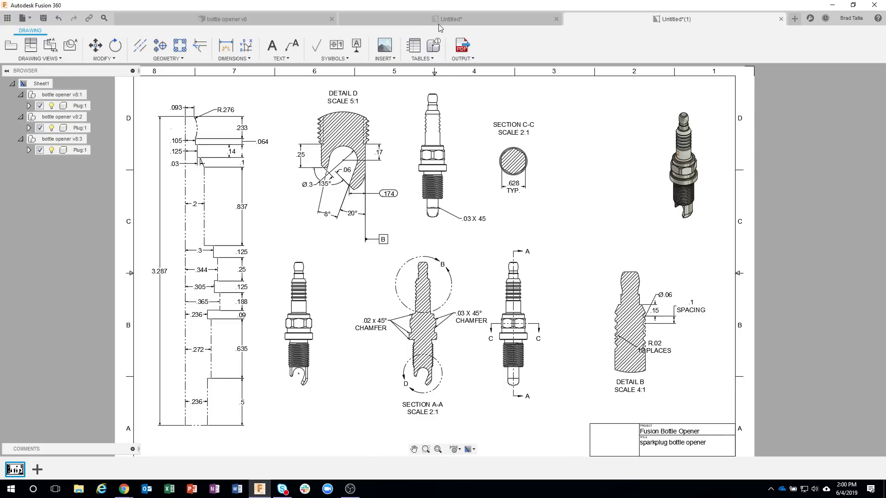
Step: Check the finished reference drawing, then return to the bottle opener design and examine the whole plug model at an angle
{"action": "left_click", "coordinate": [426, 18]}
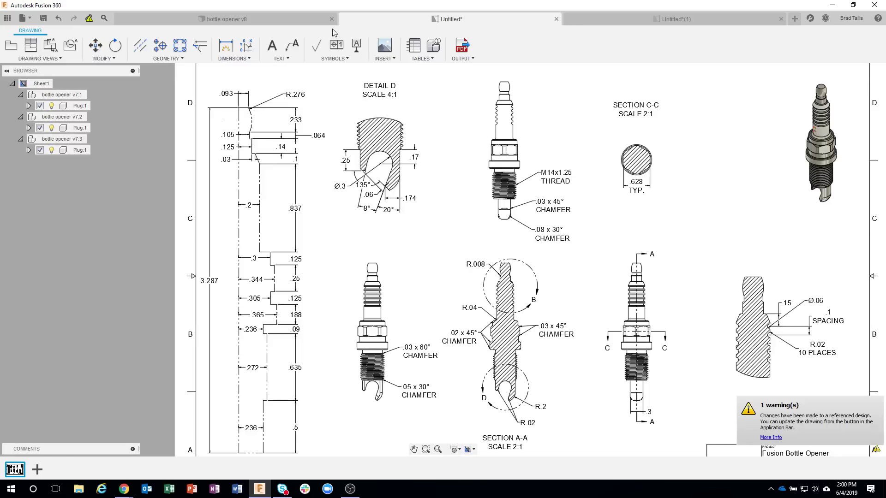
{"action": "left_click", "coordinate": [300, 18]}
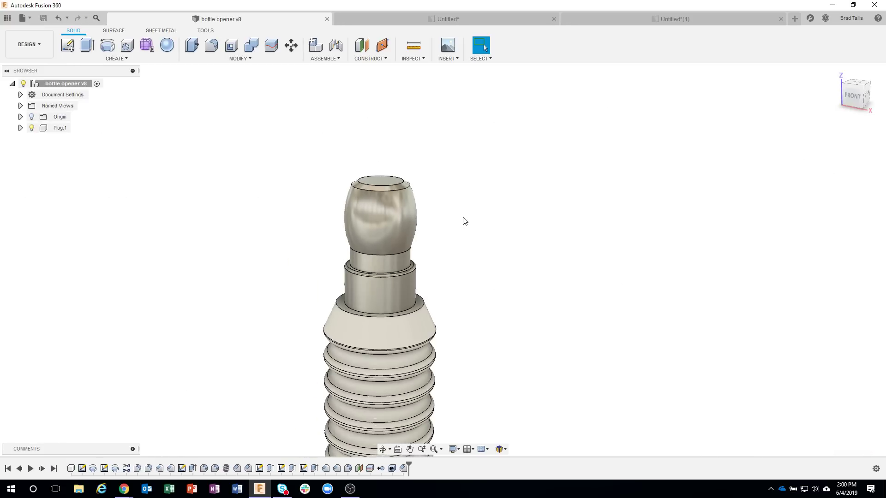
{"action": "scroll", "coordinate": [480, 223], "scroll_direction": "down", "scroll_amount": 5}
{"action": "middle_click_drag", "start_coordinate": [493, 222], "coordinate": [550, 212], "text": "shift"}
{"action": "scroll", "coordinate": [562, 200], "scroll_direction": "up", "scroll_amount": 3}
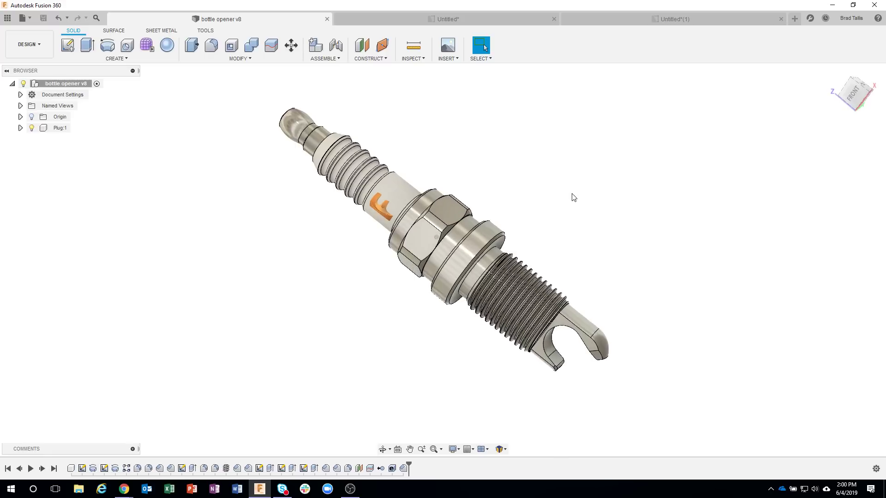
{"action": "scroll", "coordinate": [586, 193], "scroll_direction": "up", "scroll_amount": 3}
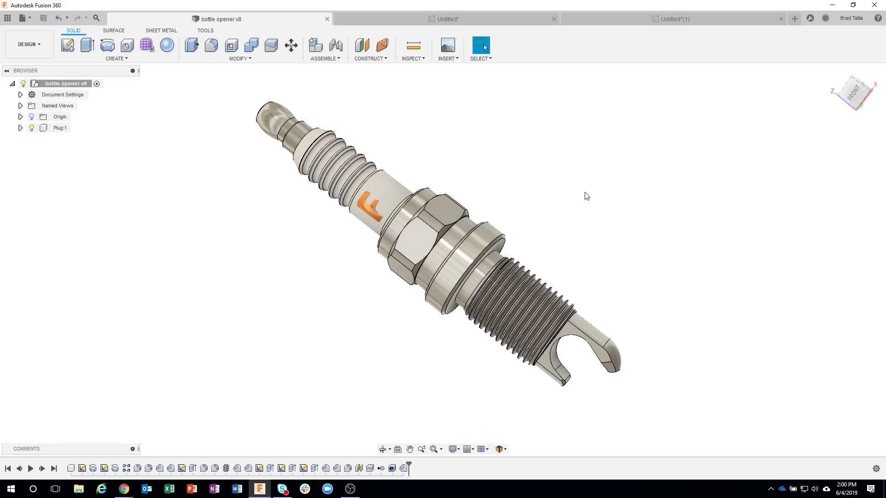
Step: Orient the plug at an angle with the bottle opener hook visible and save this orientation as a named view, using a first name plus "Iso"
{"action": "scroll", "coordinate": [585, 195], "scroll_direction": "up", "scroll_amount": 4}
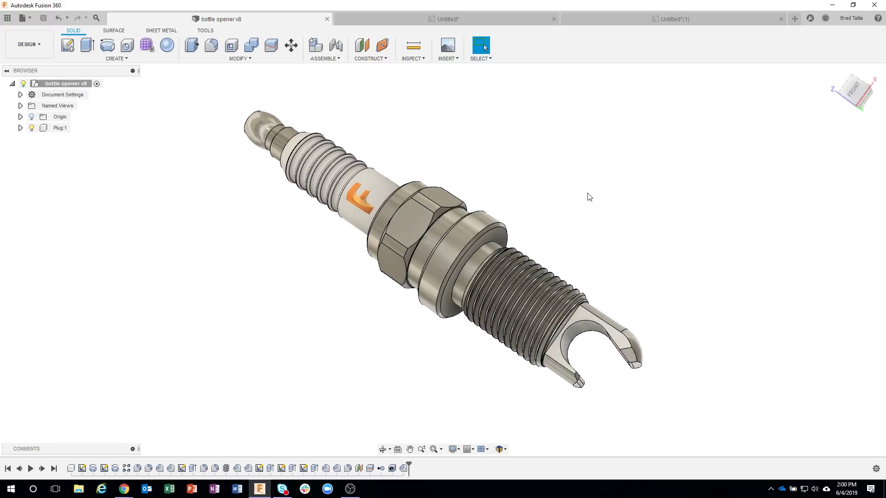
{"action": "middle_click_drag", "start_coordinate": [595, 196], "coordinate": [619, 192], "text": "shift"}
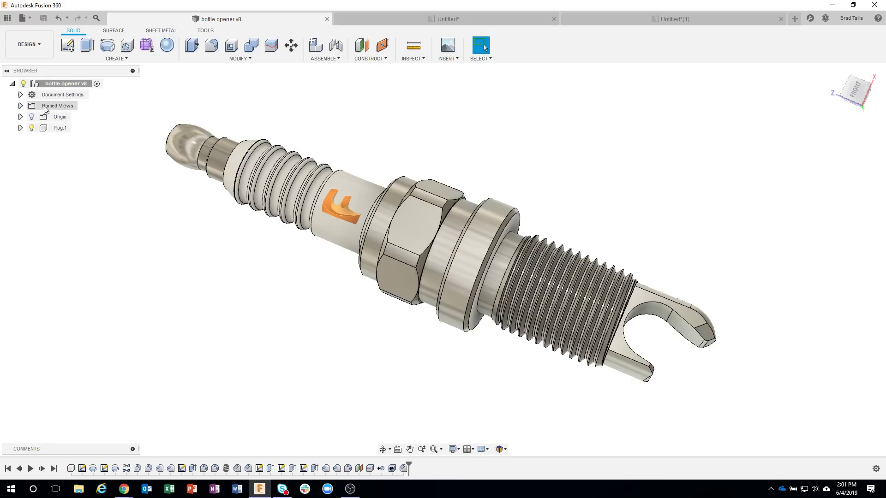
{"action": "left_click", "coordinate": [21, 107]}
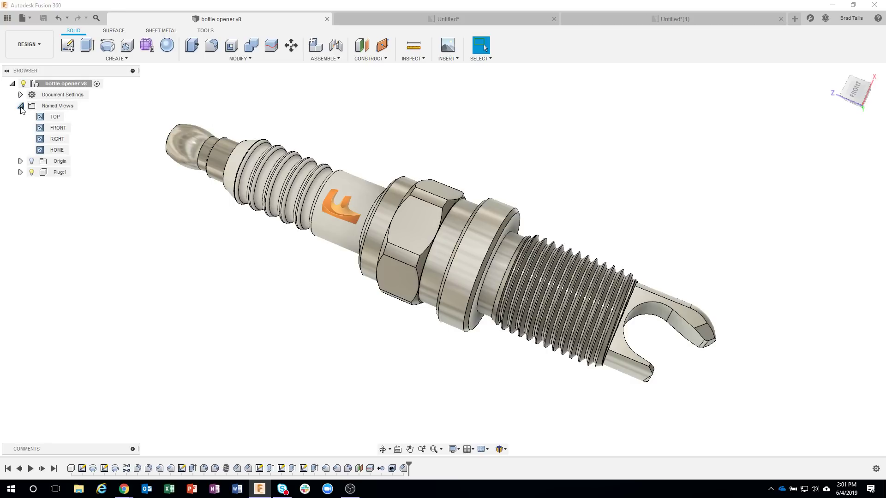
{"action": "right_click", "coordinate": [61, 110]}
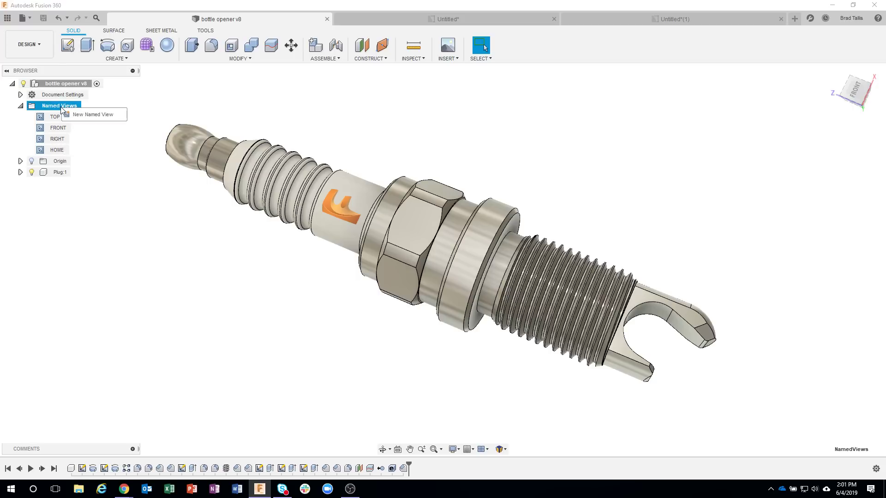
{"action": "left_click", "coordinate": [97, 116]}
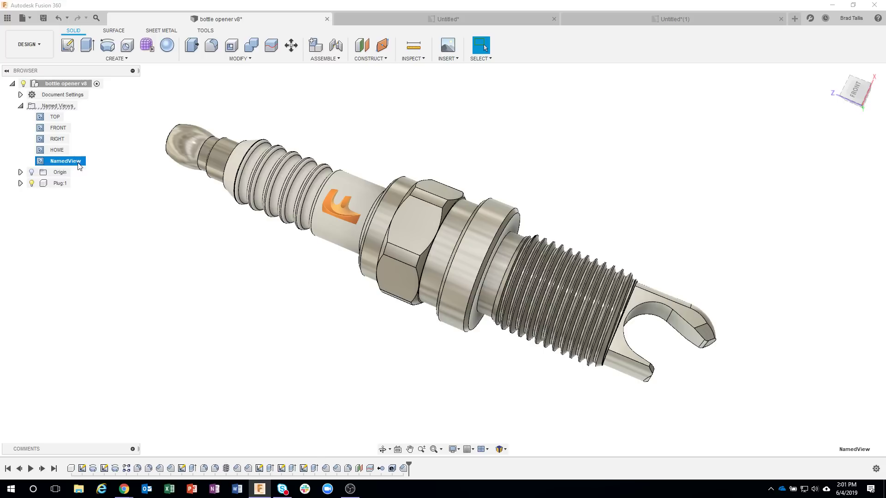
{"action": "double_click", "coordinate": [79, 162]}
{"action": "type", "text": "Brad Iso"}
{"action": "key", "text": "Return"}
{"action": "left_click", "coordinate": [109, 249]}
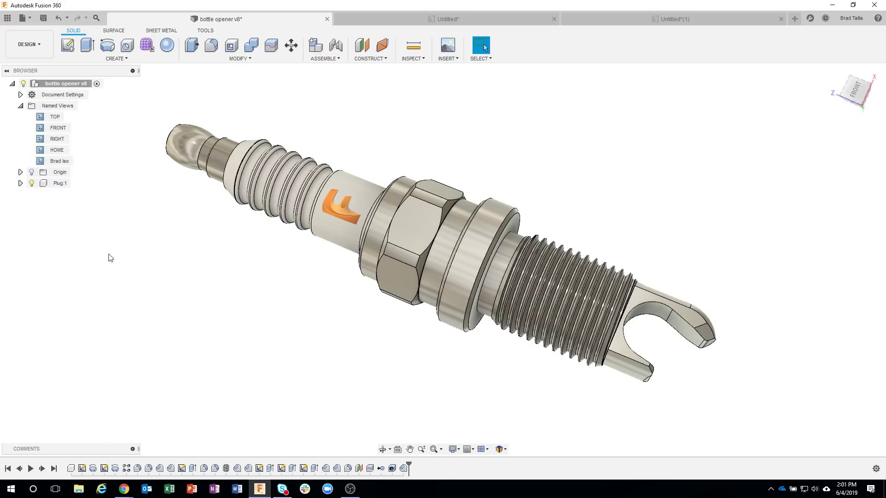
Step: Save the design as a new version, return to the working drawing and update it to the latest version of the referenced design
{"action": "left_click", "coordinate": [42, 20]}
{"action": "left_click", "coordinate": [442, 253]}
{"action": "left_click", "coordinate": [701, 20]}
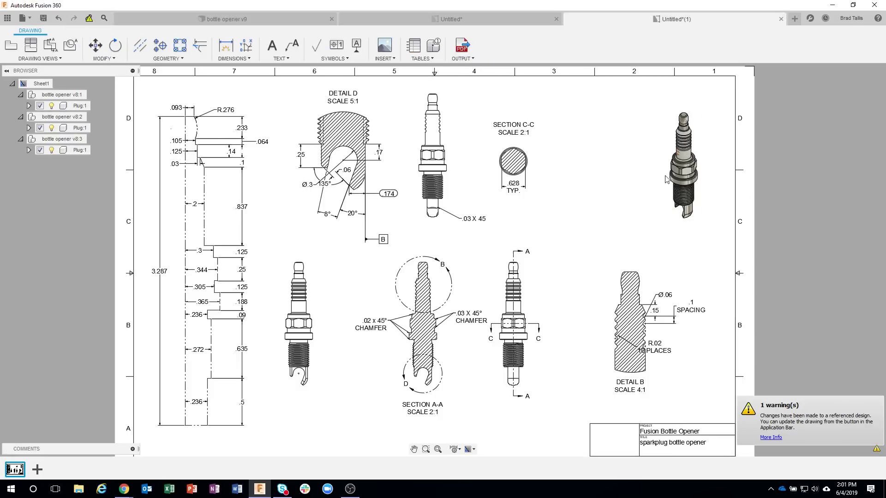
{"action": "left_click", "coordinate": [89, 20]}
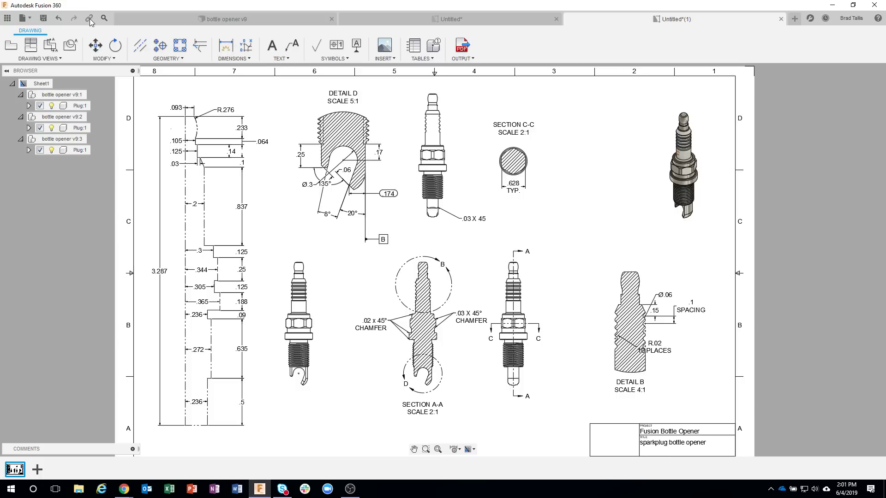
Step: Place a base view at 2:1 scale using the custom named isometric orientation, between Section C-C and the existing isometric view
{"action": "left_click", "coordinate": [10, 46]}
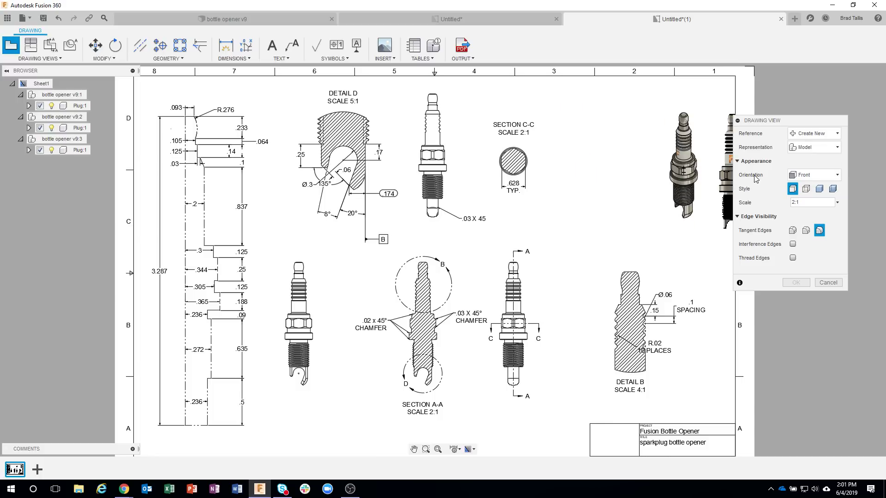
{"action": "left_click", "coordinate": [838, 176]}
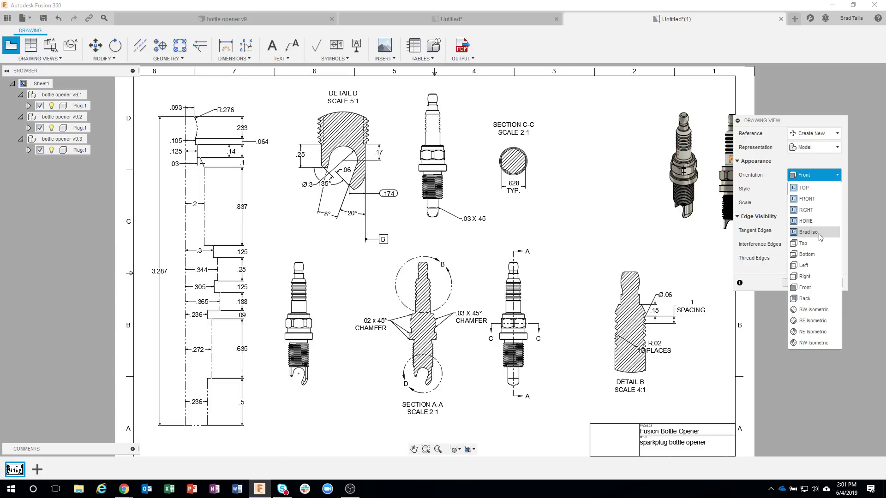
{"action": "left_click", "coordinate": [818, 234]}
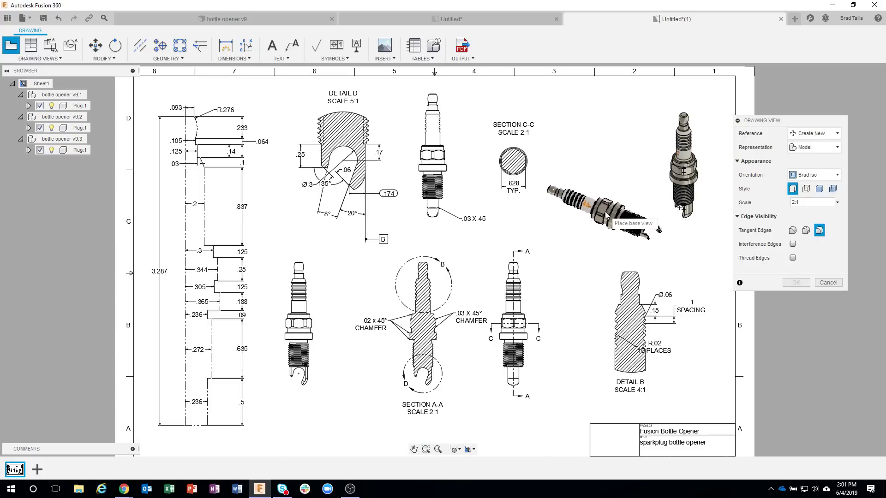
{"action": "left_click", "coordinate": [613, 225]}
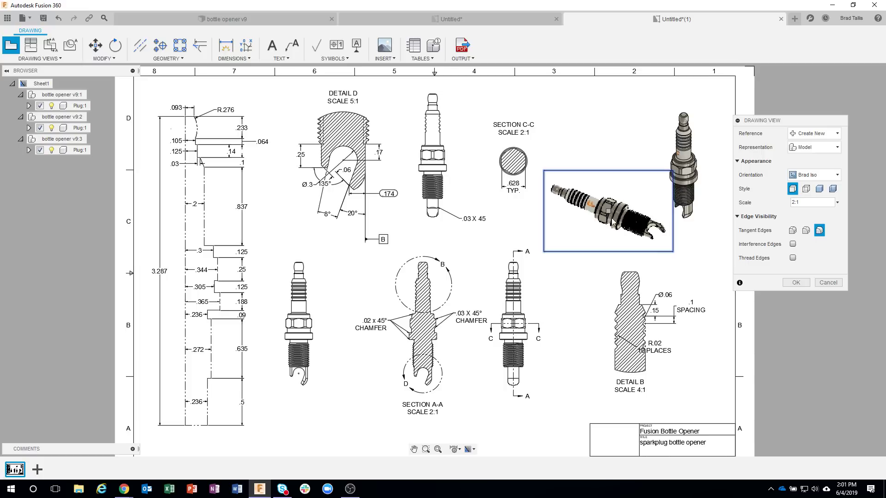
{"action": "left_click", "coordinate": [796, 282]}
Step: Change the new angled base view's style to shaded
{"action": "scroll", "coordinate": [628, 228], "scroll_direction": "up", "scroll_amount": 5}
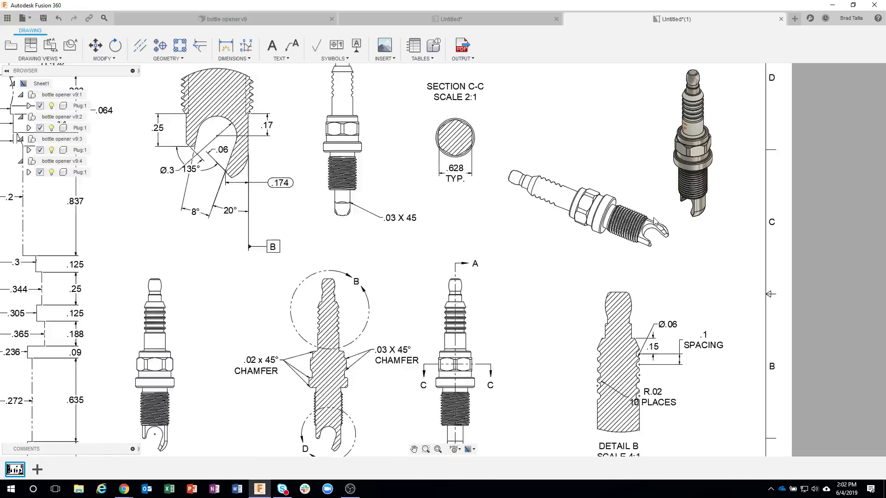
{"action": "scroll", "coordinate": [575, 90], "scroll_direction": "up", "scroll_amount": 2}
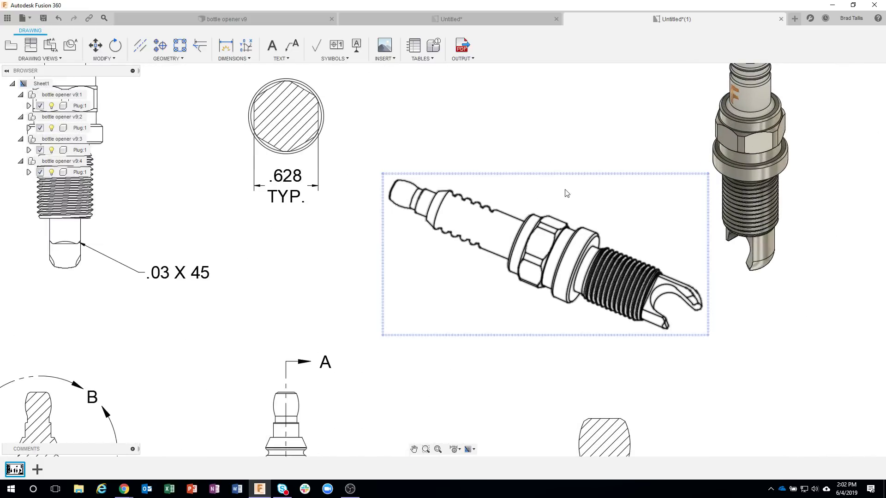
{"action": "right_click", "coordinate": [558, 175]}
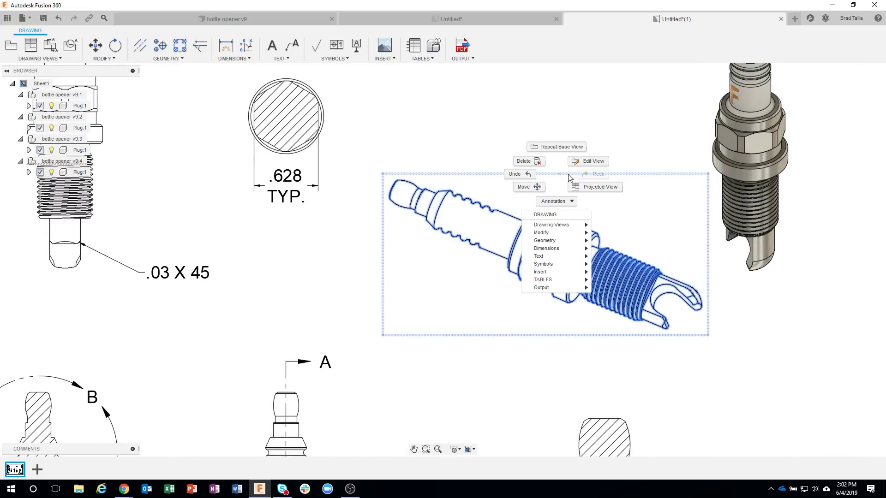
{"action": "left_click", "coordinate": [599, 166]}
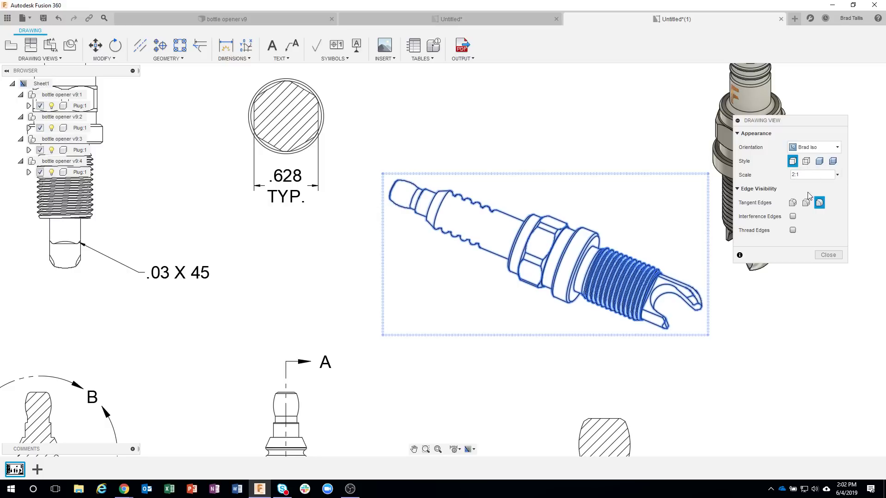
{"action": "left_click", "coordinate": [820, 161]}
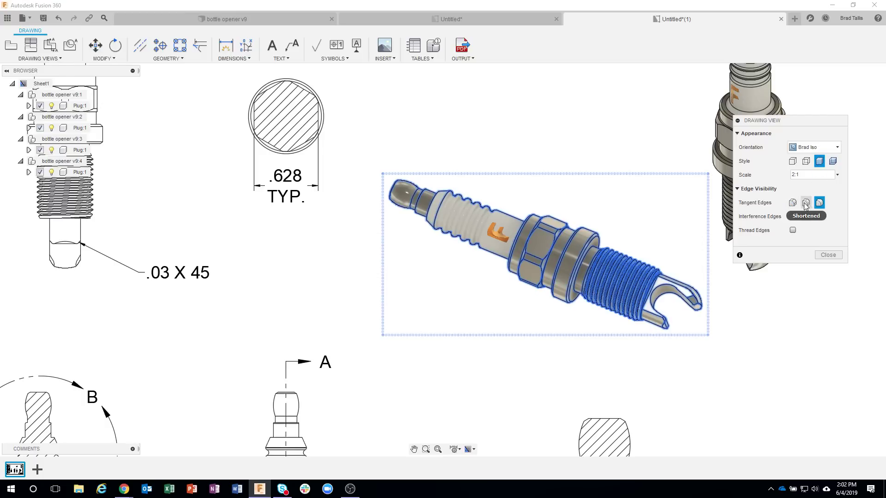
{"action": "left_click", "coordinate": [828, 255]}
{"action": "scroll", "coordinate": [763, 242], "scroll_direction": "down", "scroll_amount": 6}
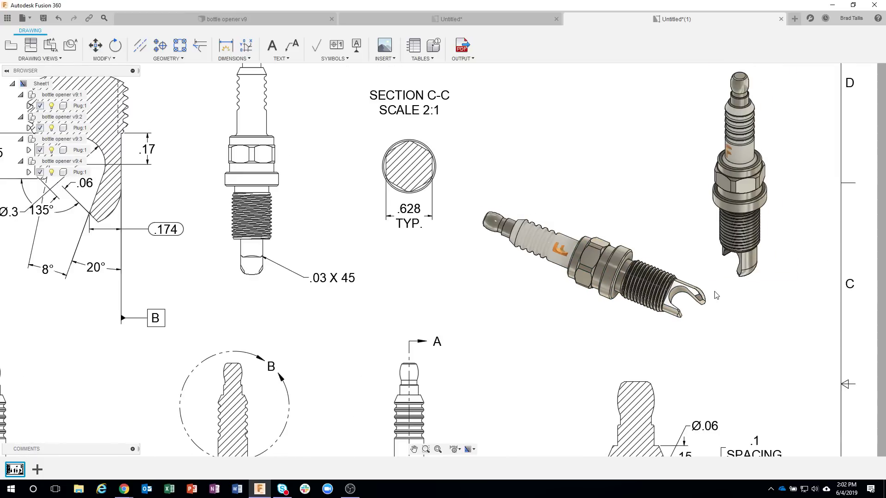
{"action": "scroll", "coordinate": [747, 320], "scroll_direction": "down", "scroll_amount": 3}
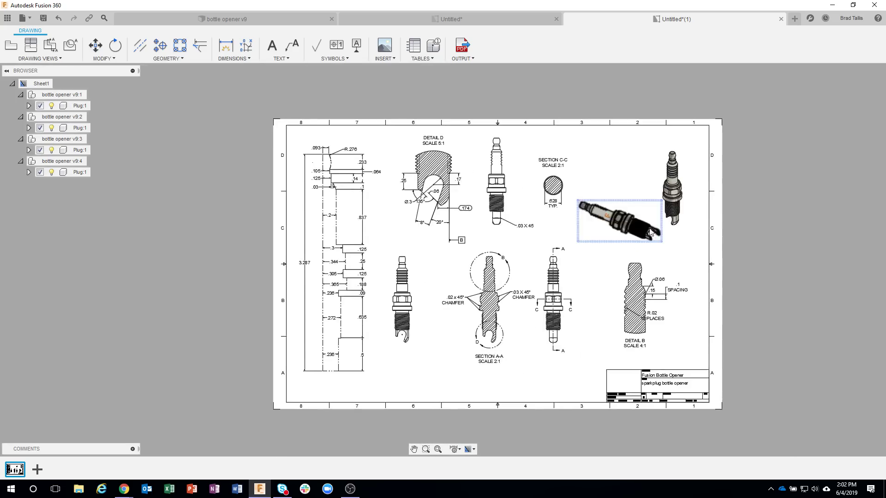